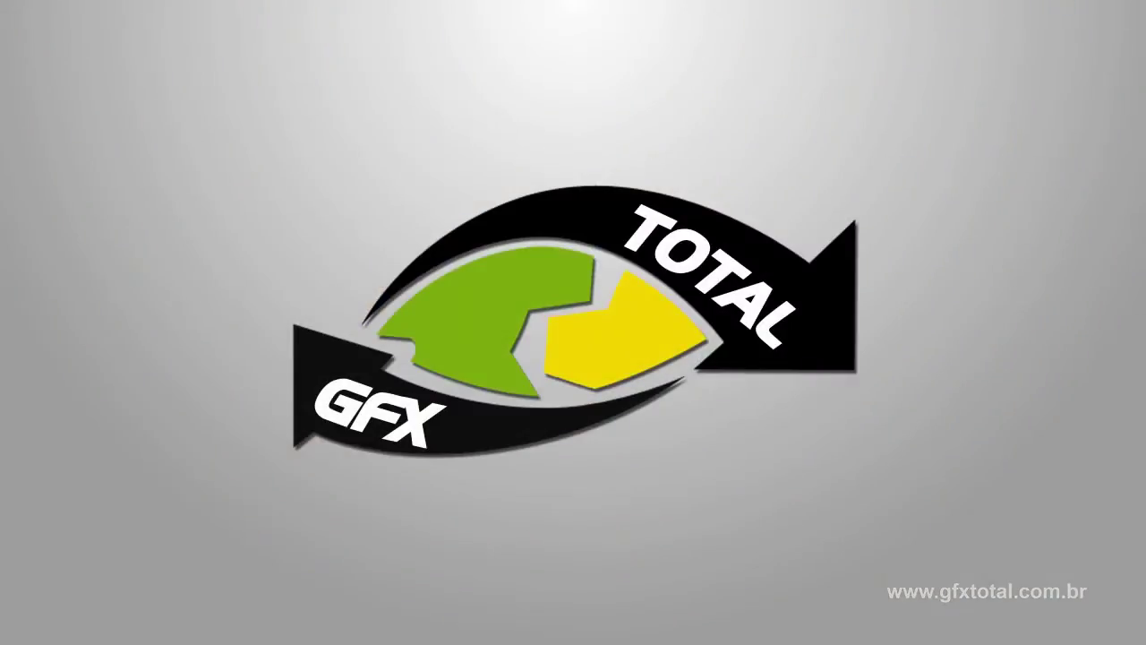
Step: Bridge the two edges on either side of the pull-tab's left gap
key(w)
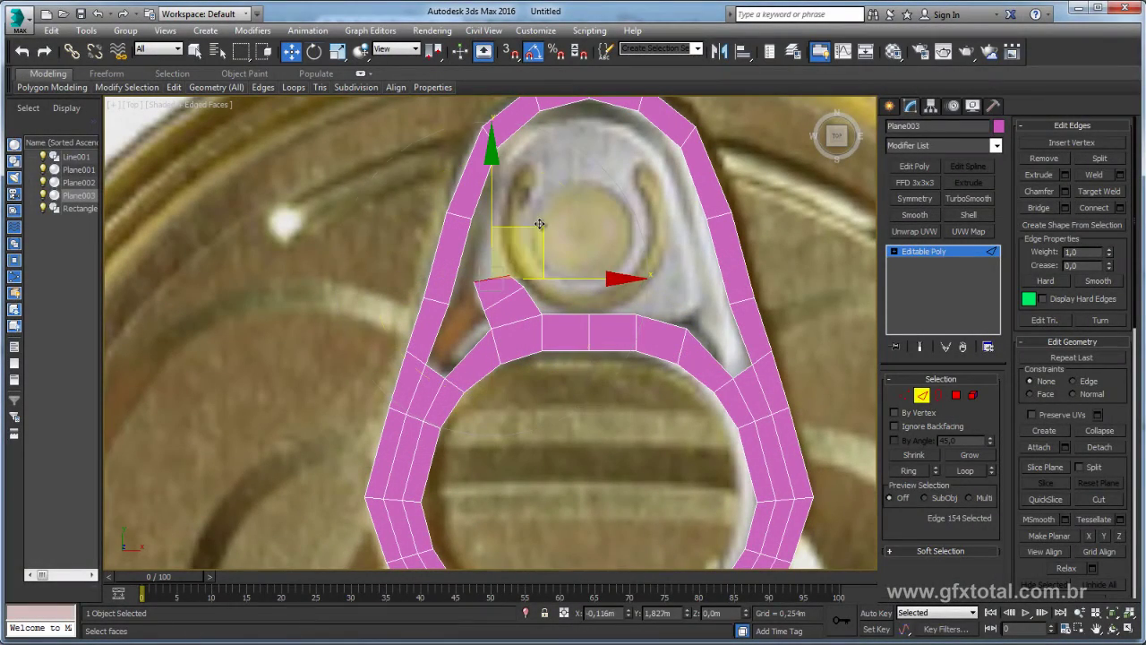
key(e)
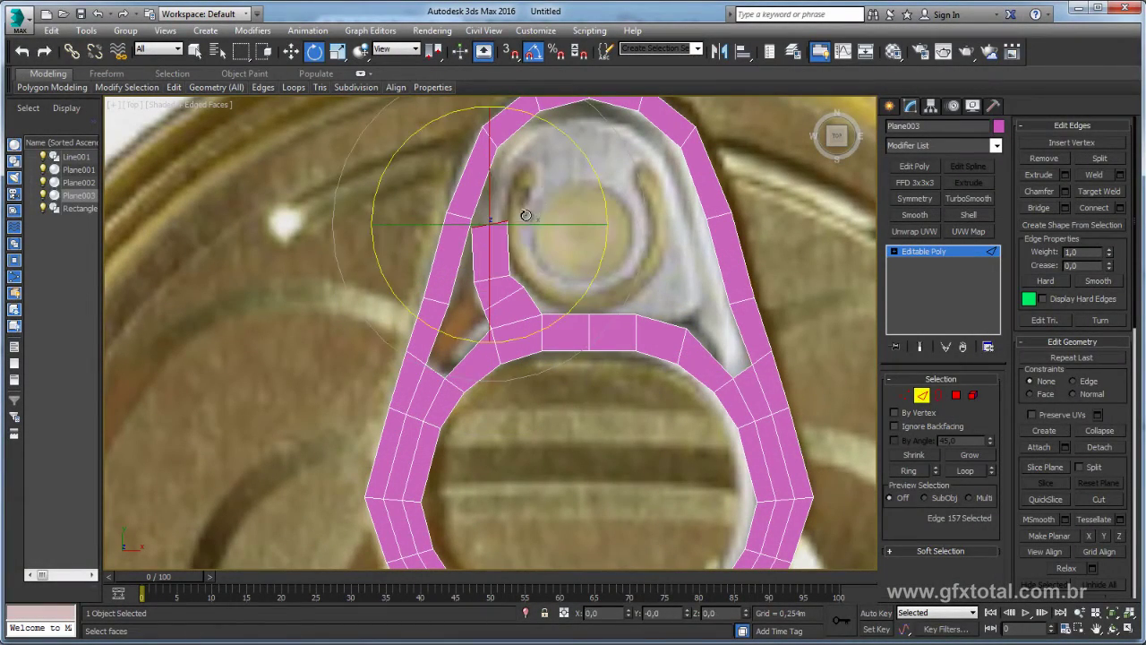
key(r)
key(e)
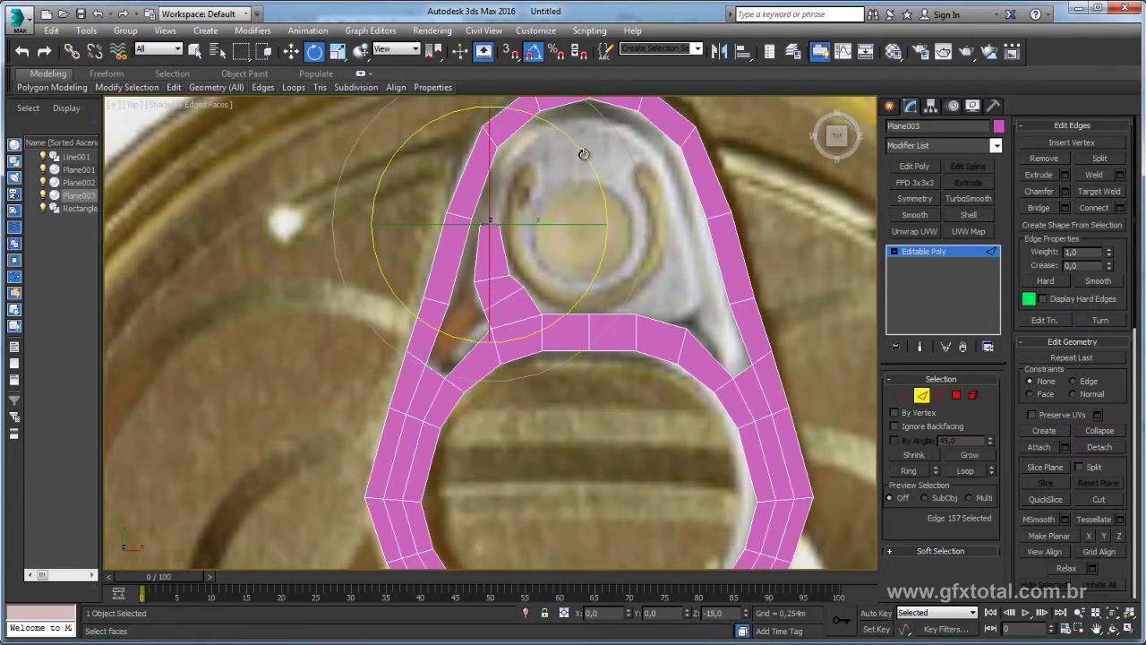
ctrl+click(459, 246)
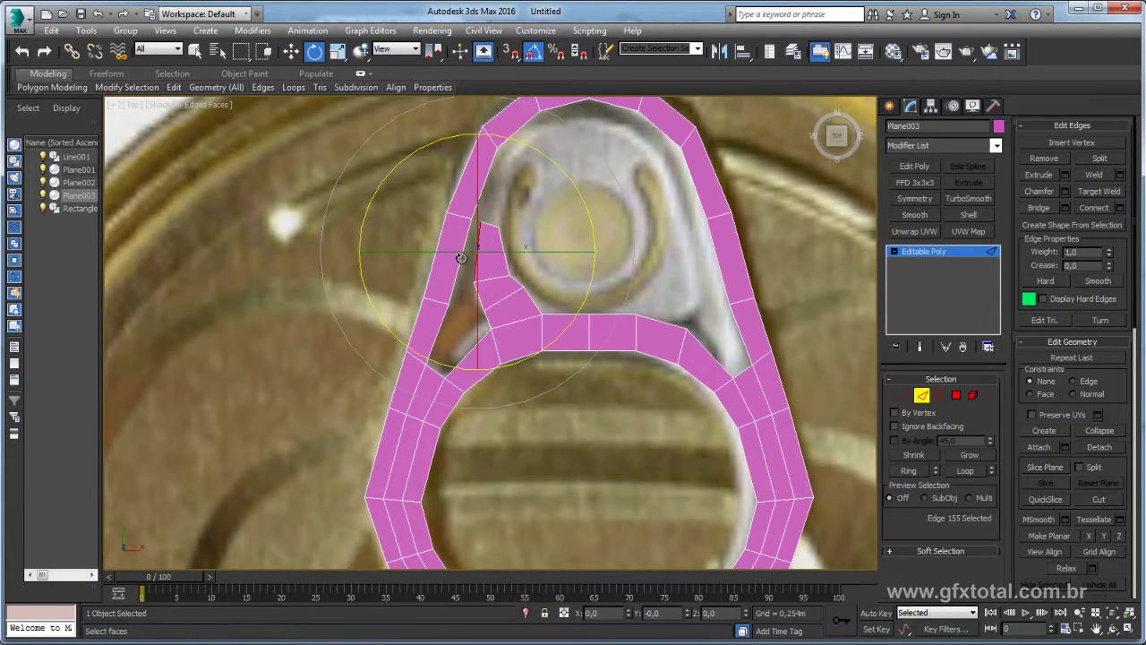
click(1039, 207)
Step: Shift-extrude the selected edge upward into new polygons
scroll(492, 224, down, 2)
key(w)
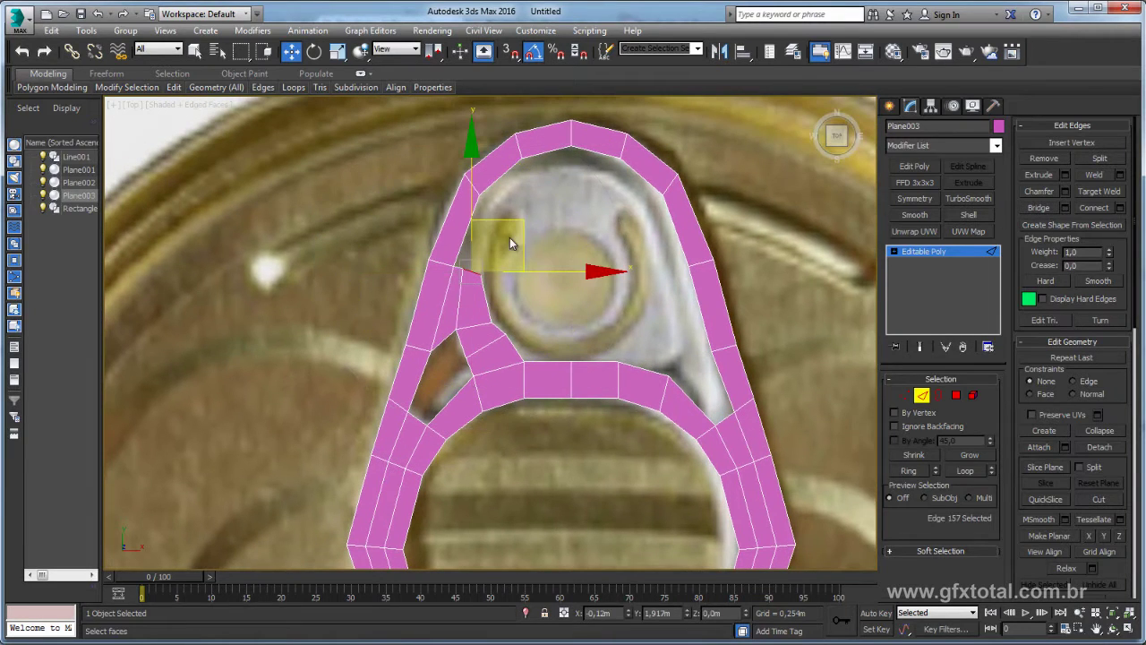
shift+drag(519, 221, 543, 158)
key(e)
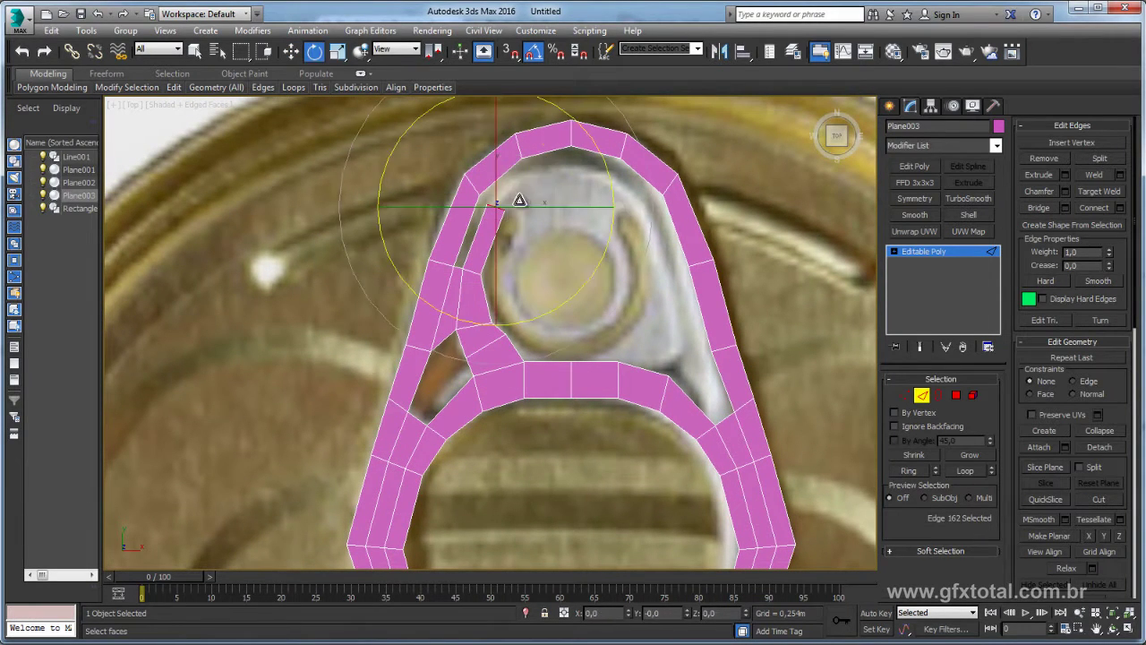
key(r)
key(e)
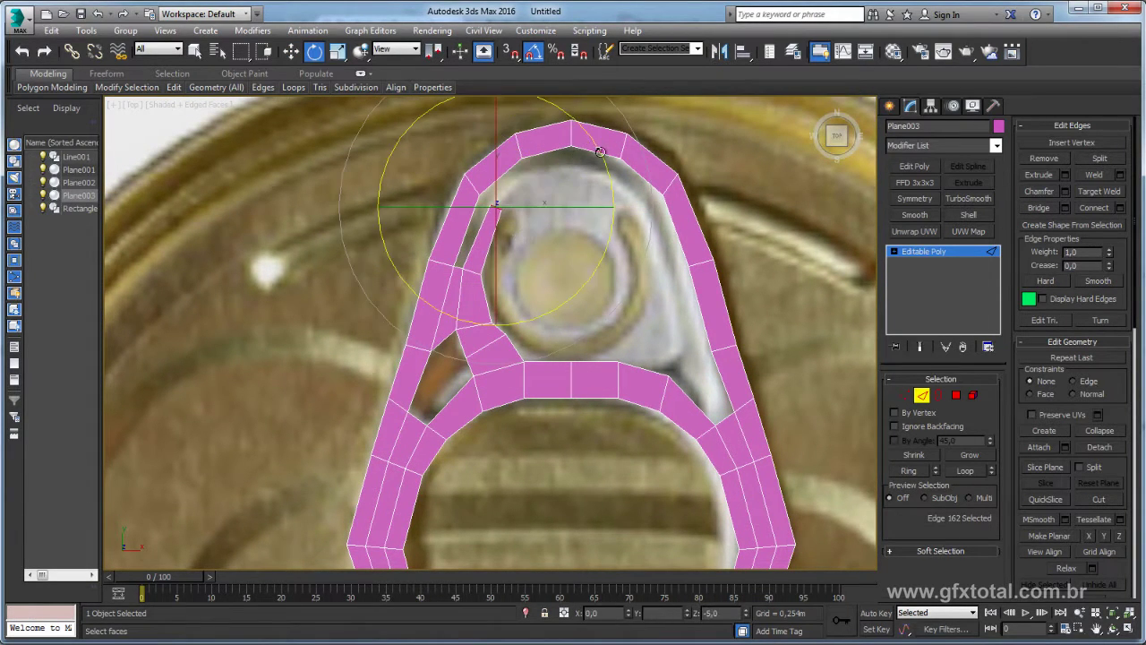
Step: Extrude the edge further, then rightward into a strip under the tab's top
key(w)
shift+drag(510, 193, 521, 184)
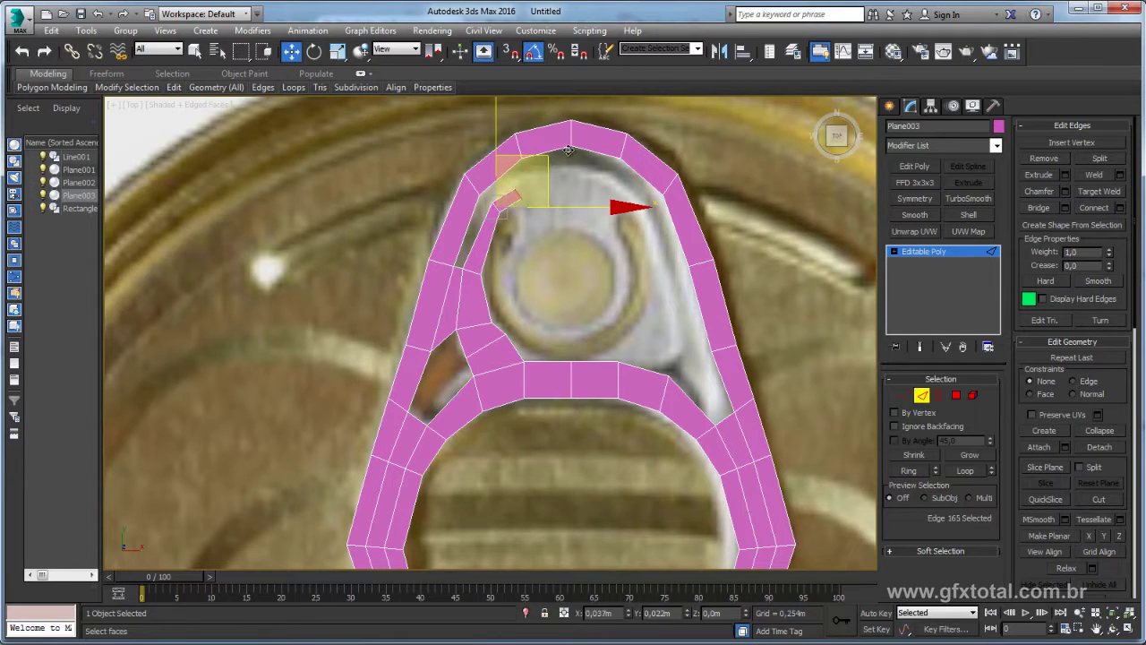
key(e)
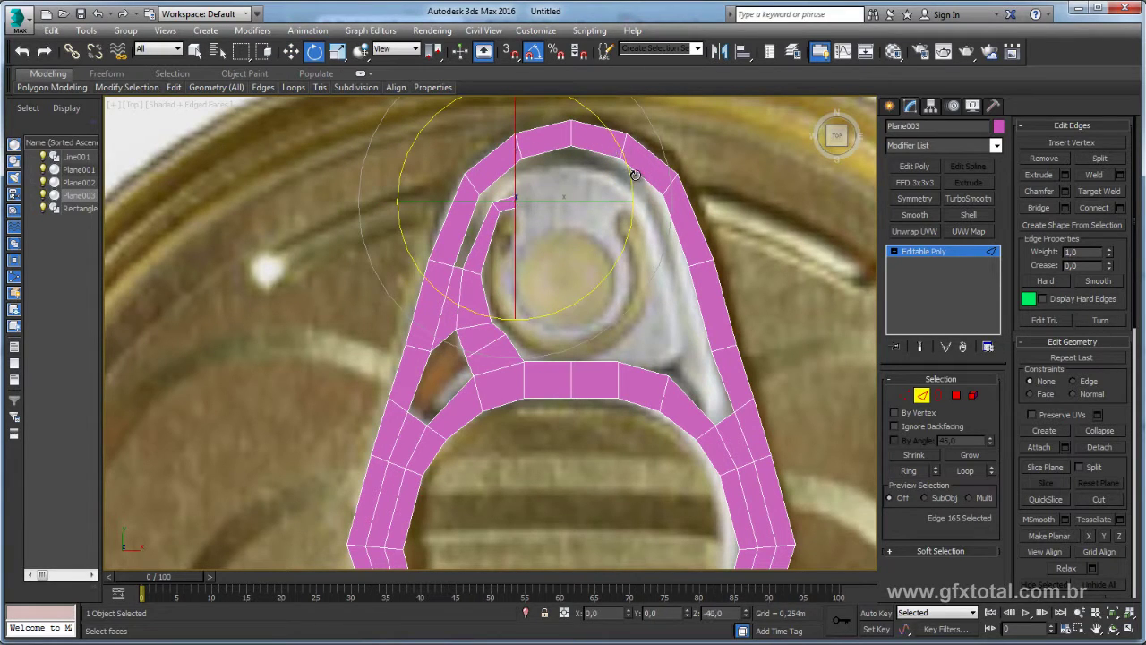
key(w)
shift+drag(588, 197, 667, 205)
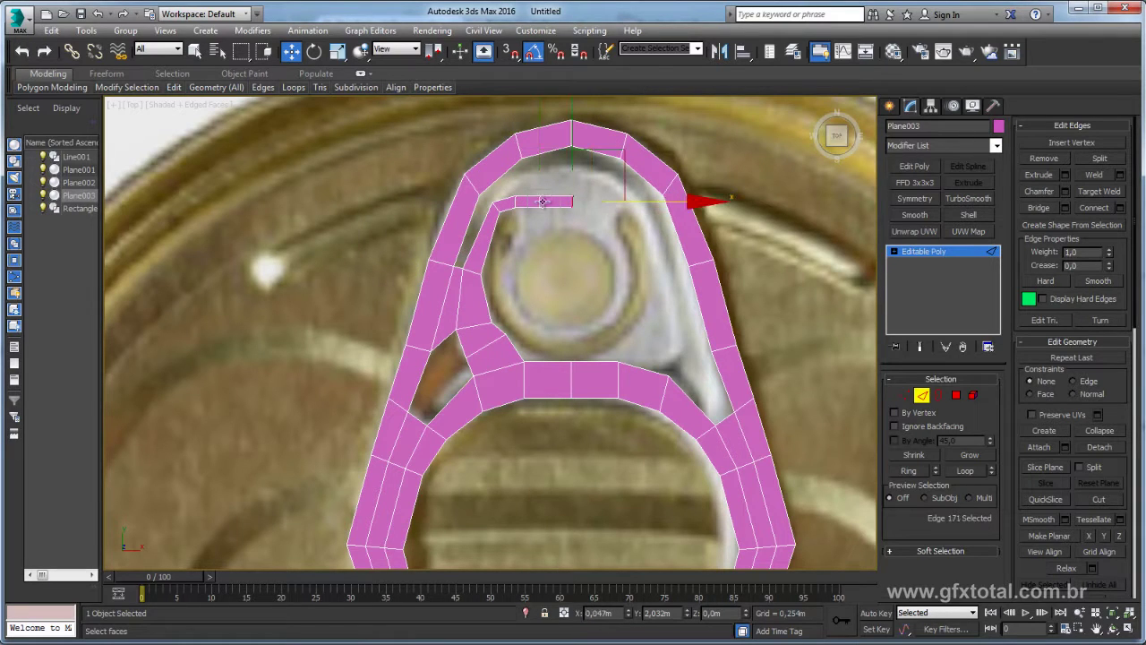
Step: Bridge the upper-left inner gap and select the adjoining edges
drag(501, 198, 491, 234)
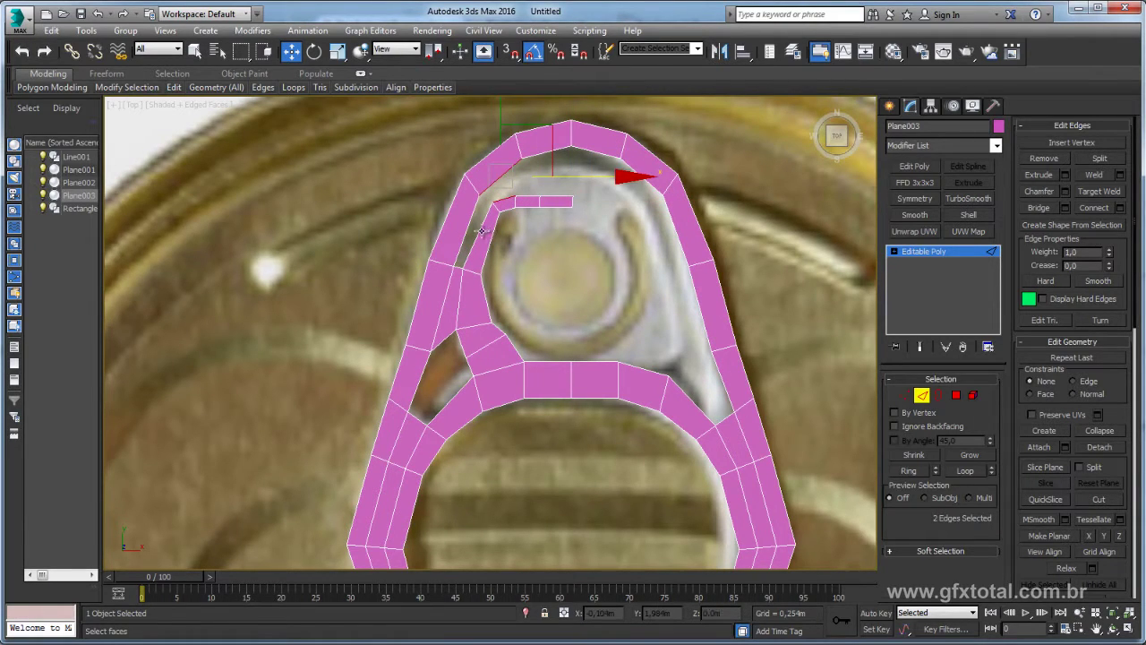
click(1039, 207)
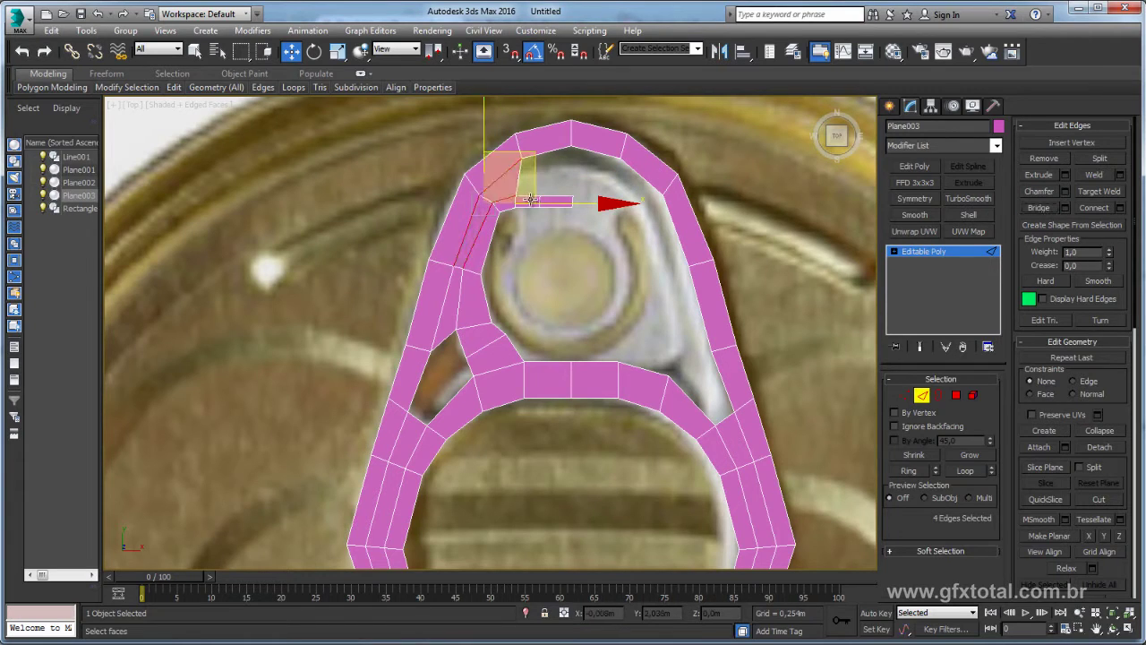
click(529, 197)
ctrl+click(537, 158)
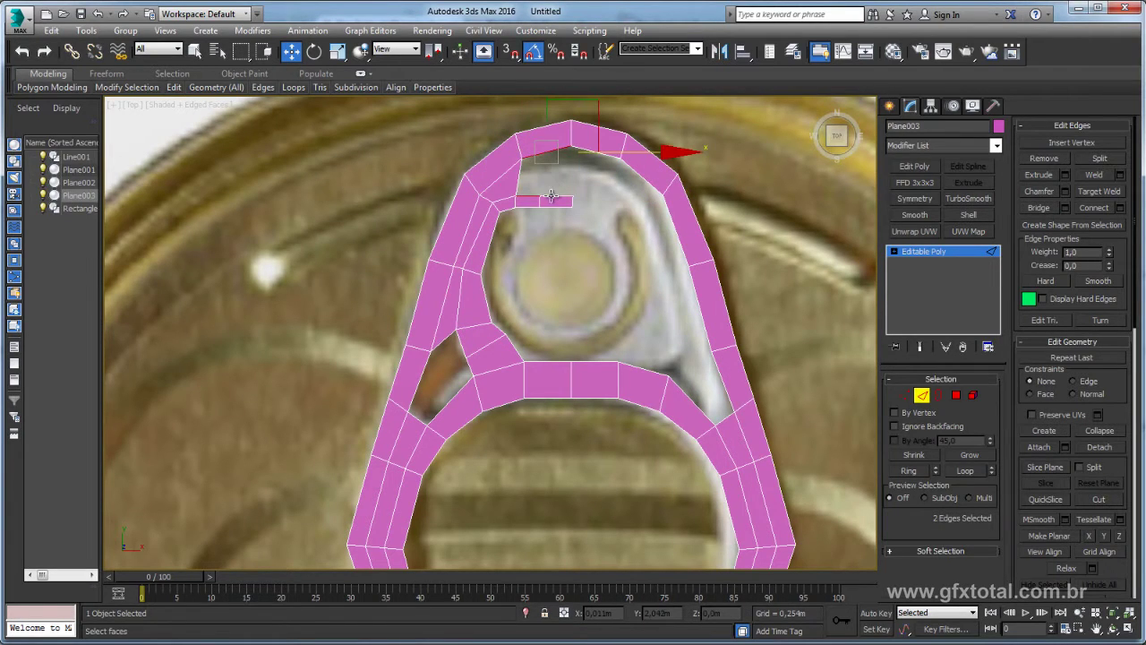
ctrl+click(550, 197)
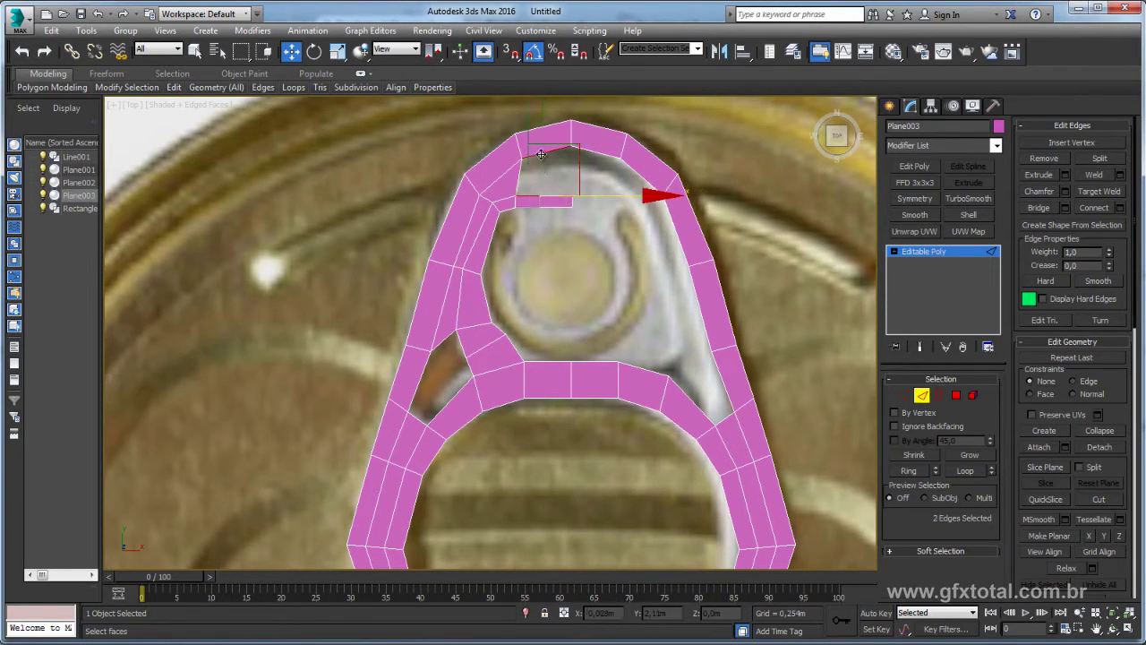
middle_drag(535, 177, 557, 248)
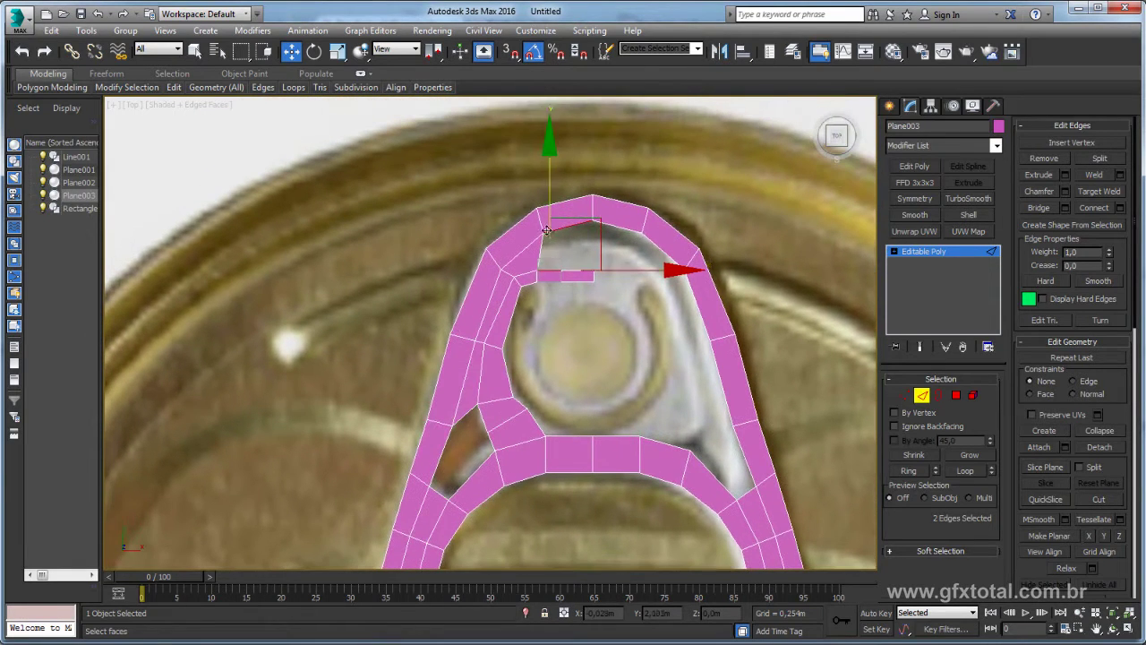
Step: Shift the tab's top edge left and down, then connect the peak edges with a new edge
click(543, 218)
drag(582, 178, 564, 191)
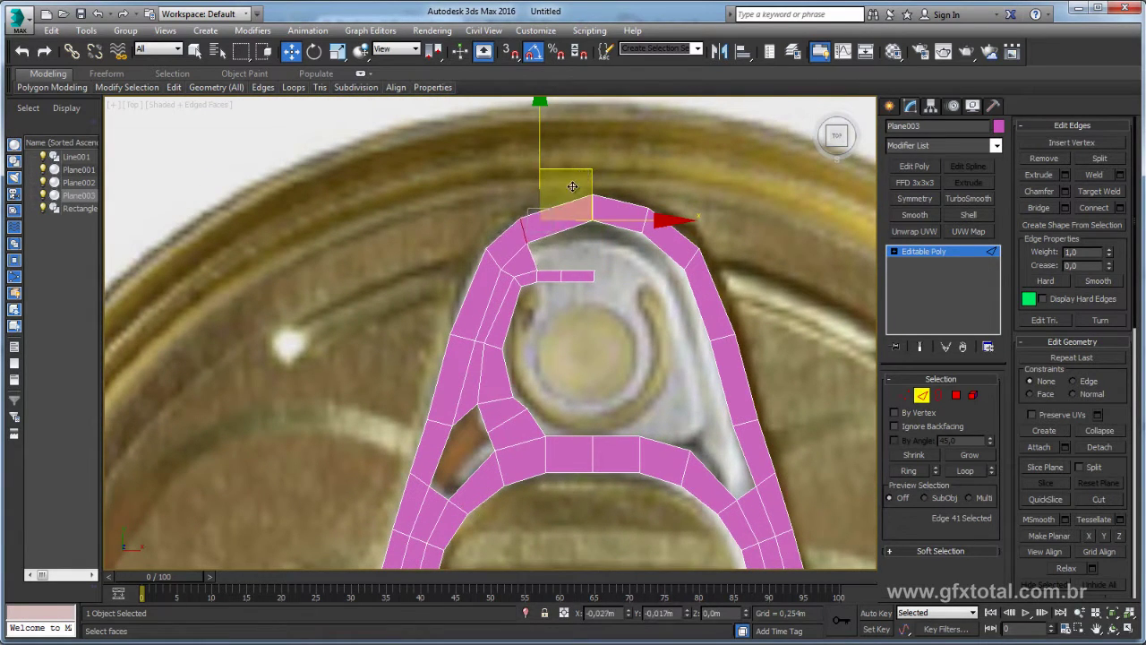
ctrl+click(639, 204)
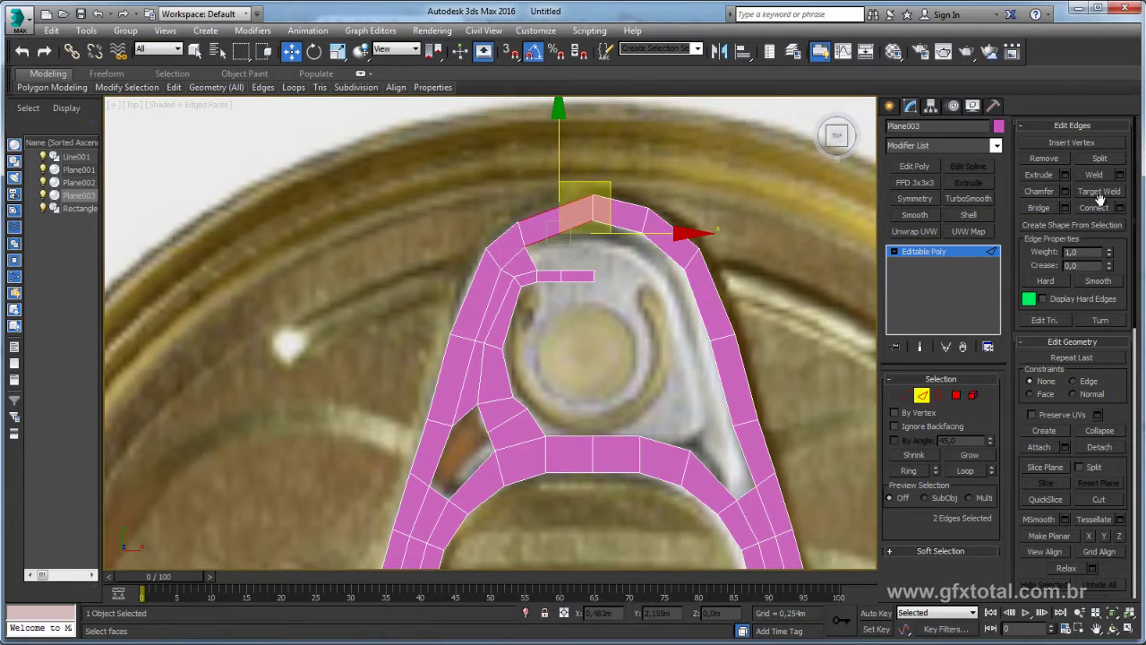
click(609, 221)
click(1119, 208)
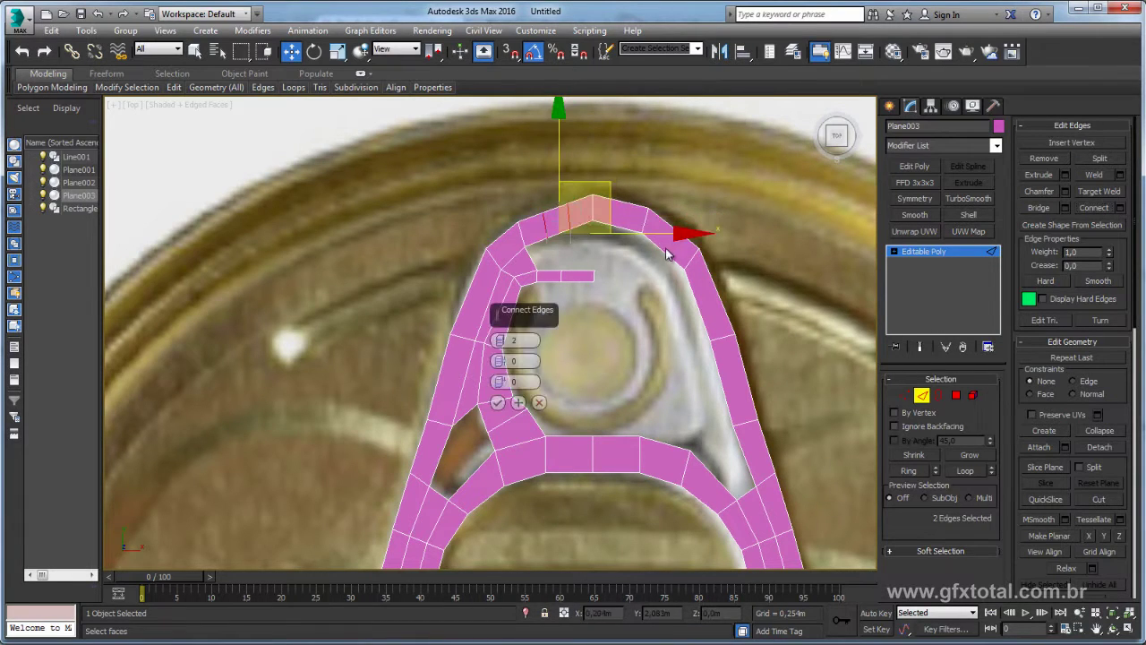
click(499, 402)
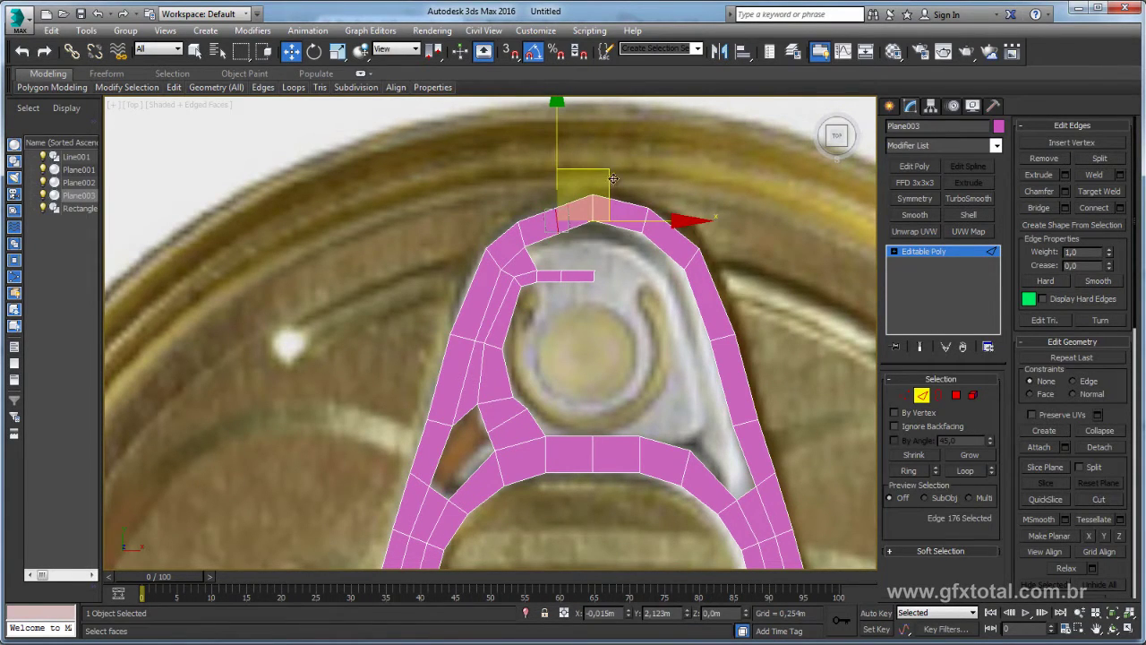
Step: Pull the inner strip's end edges down into a block, then select its two end vertices
ctrl+click(562, 240)
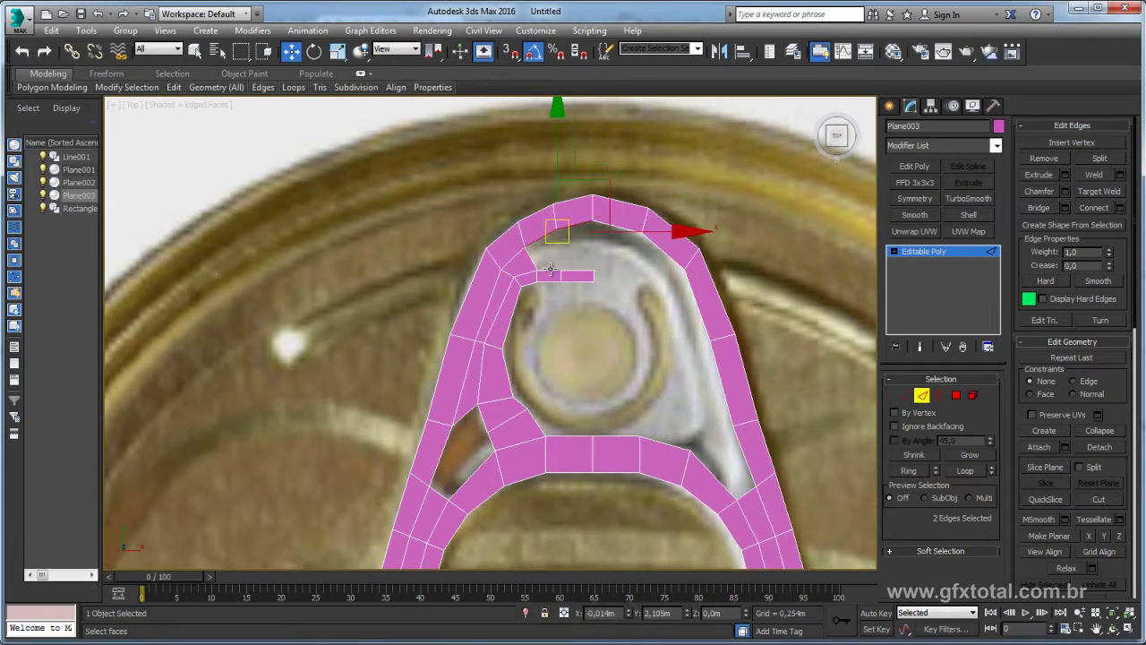
ctrl+click(561, 272)
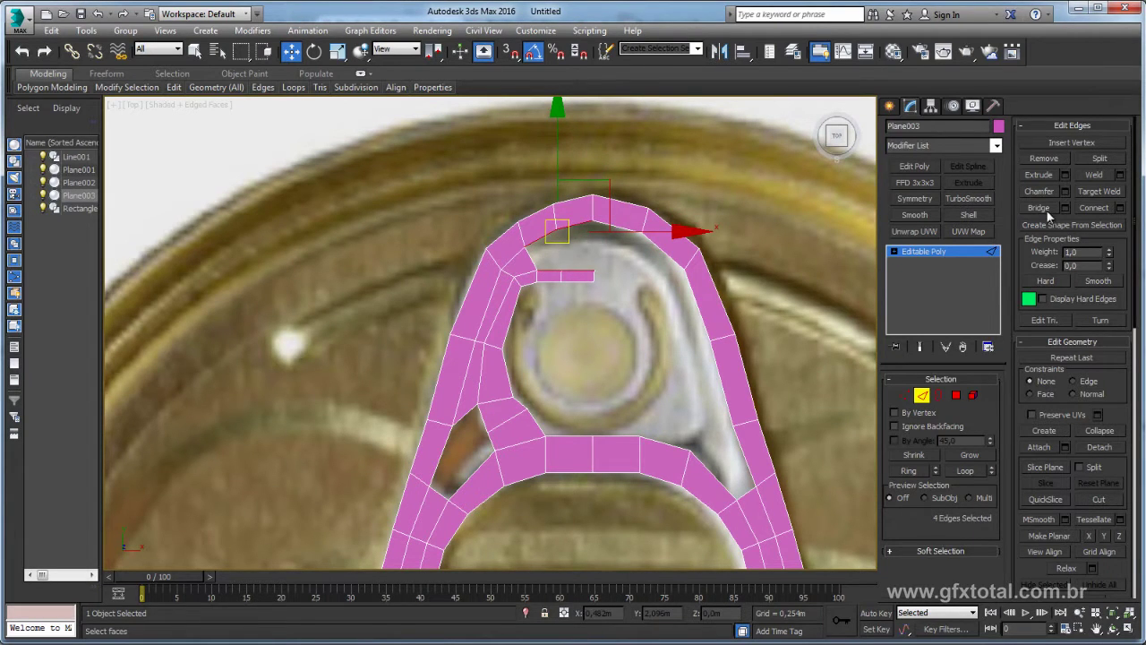
scroll(587, 251, up, 2)
scroll(587, 251, up, 2)
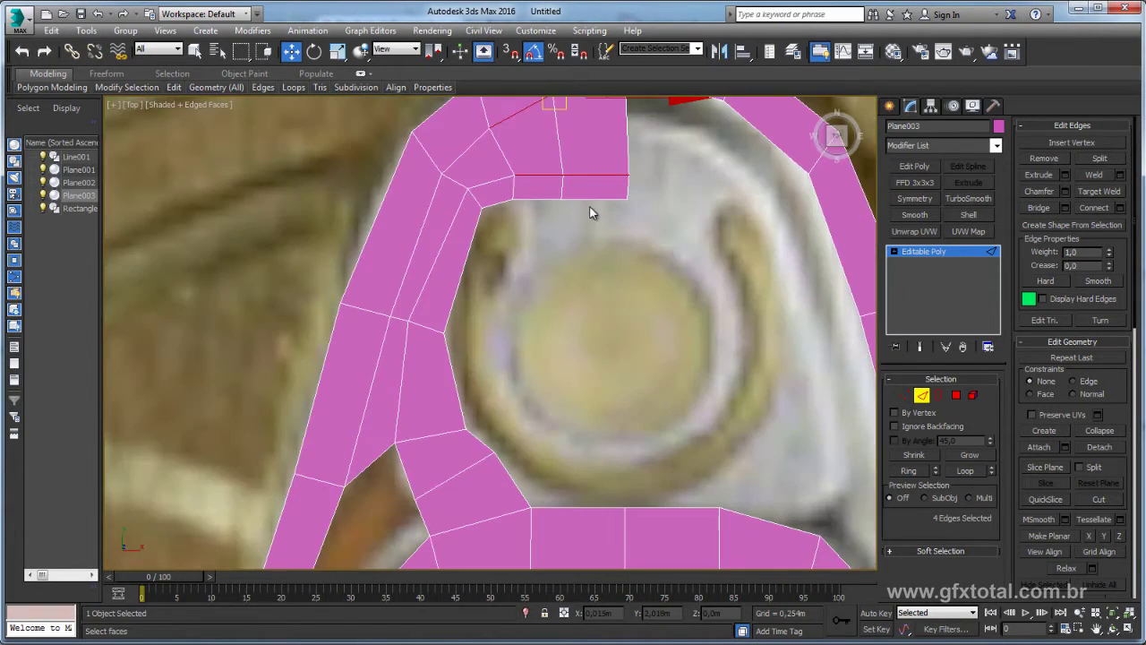
click(543, 201)
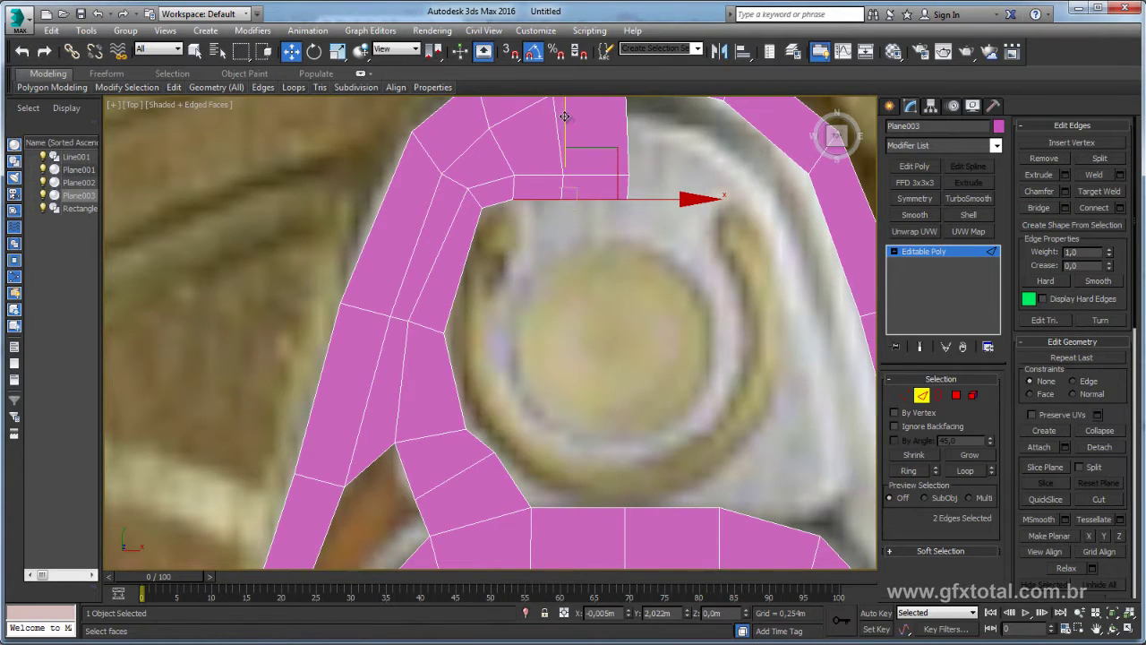
drag(565, 117, 565, 143)
middle_drag(580, 217, 625, 239)
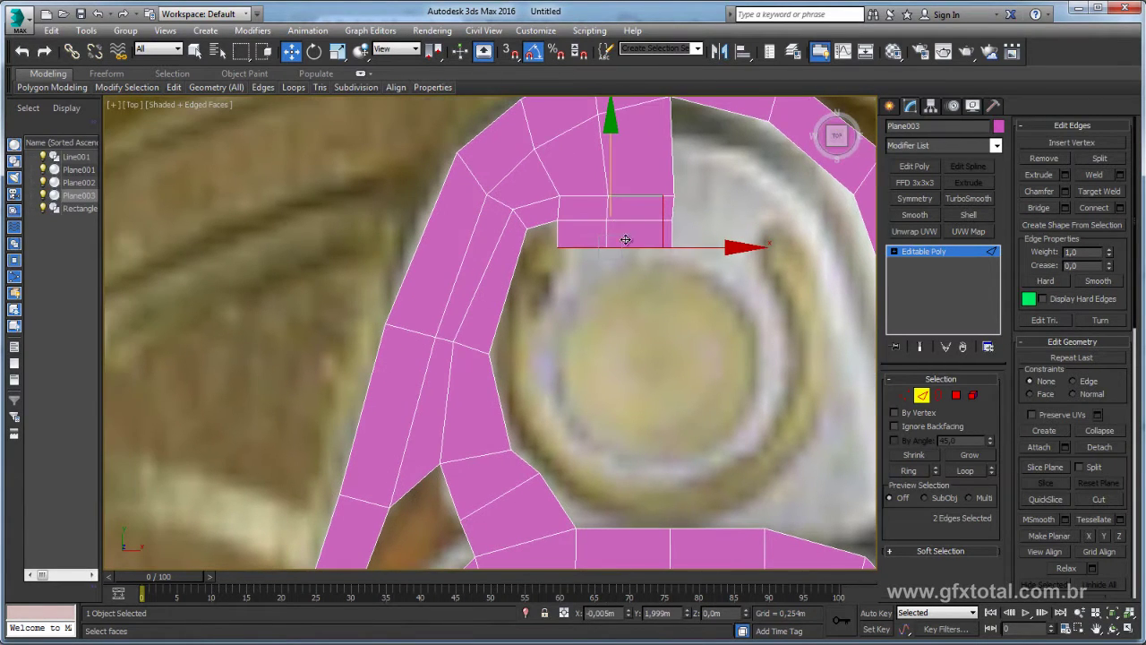
click(903, 397)
middle_drag(584, 286, 585, 327)
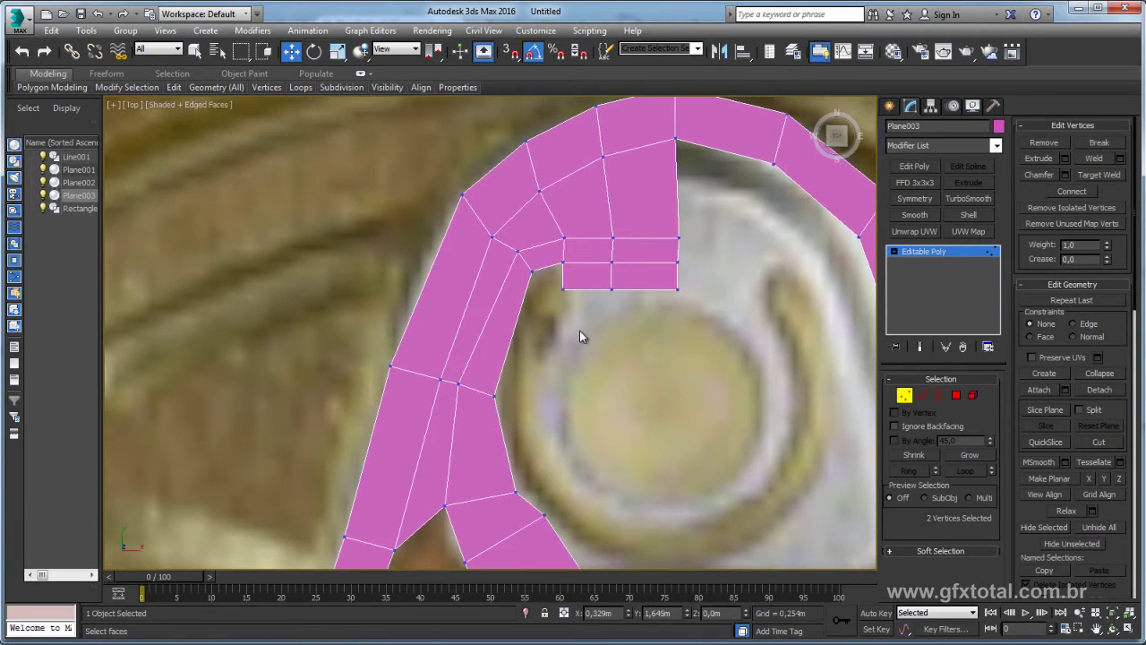
Step: Nudge vertex 100 at the notch corner slightly up-right to match the reference slot
click(562, 288)
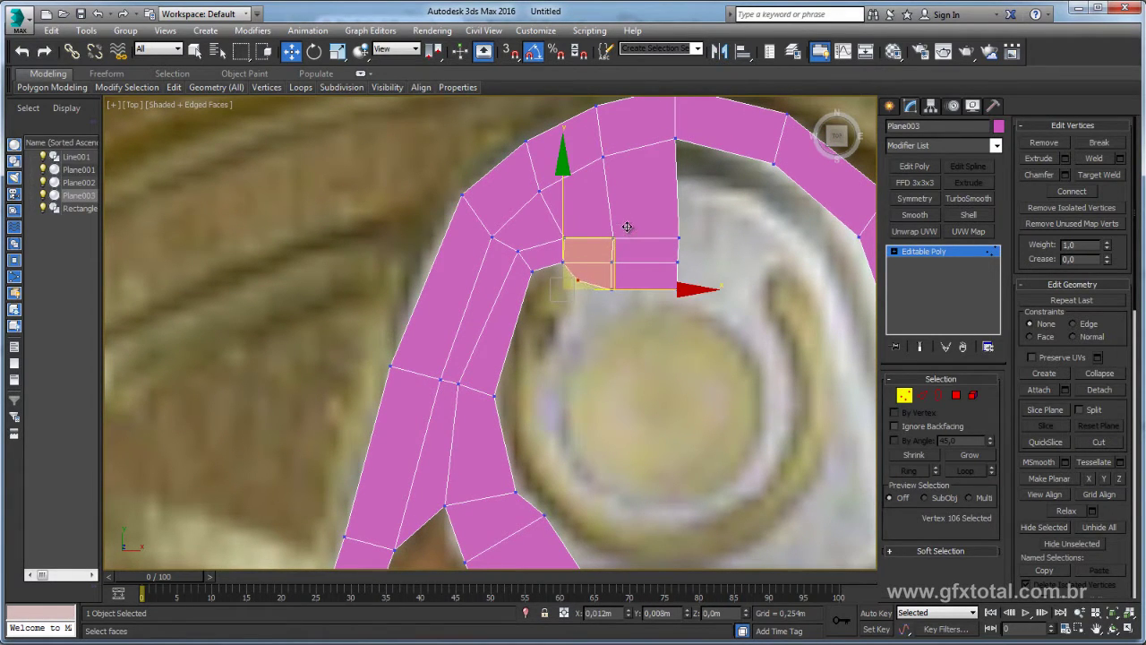
click(611, 289)
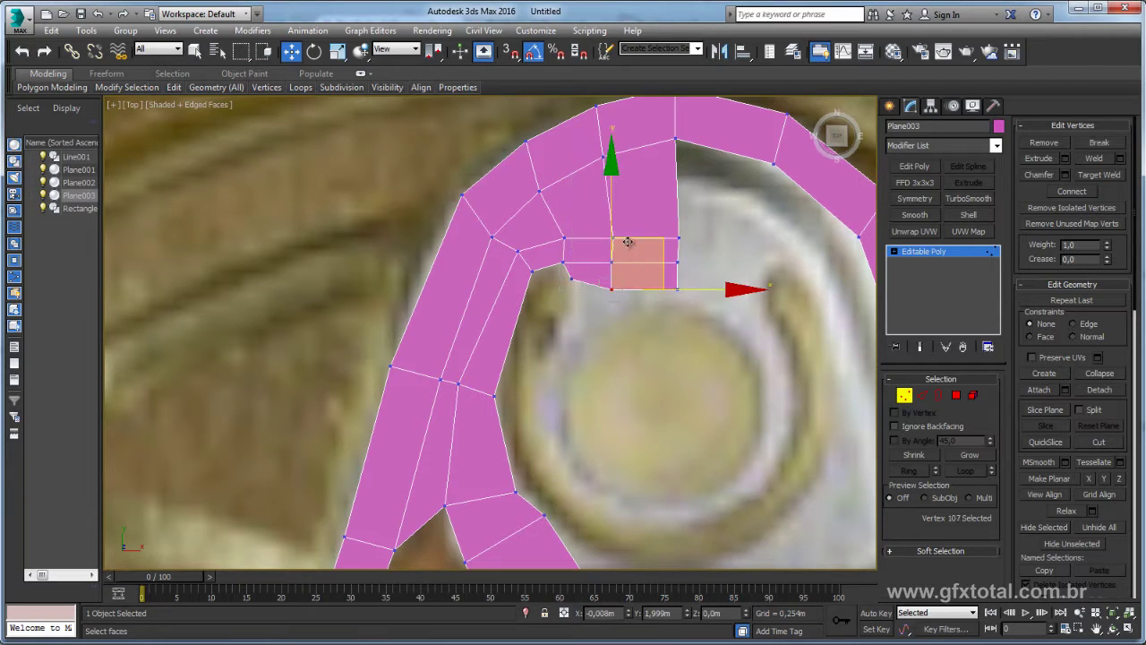
click(612, 262)
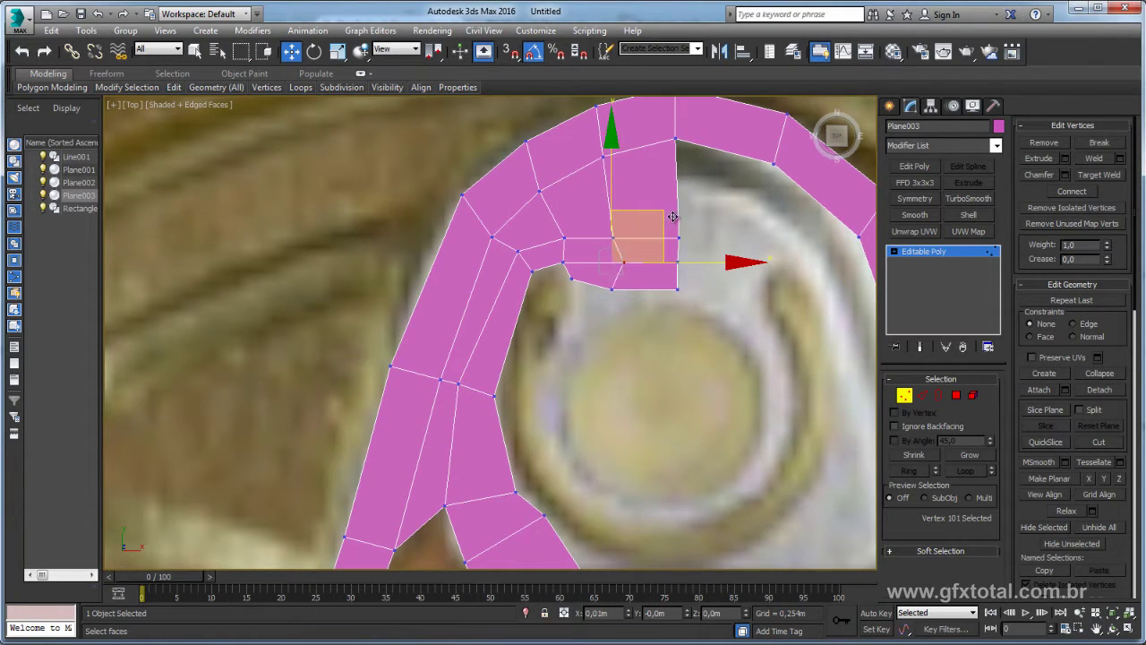
click(612, 237)
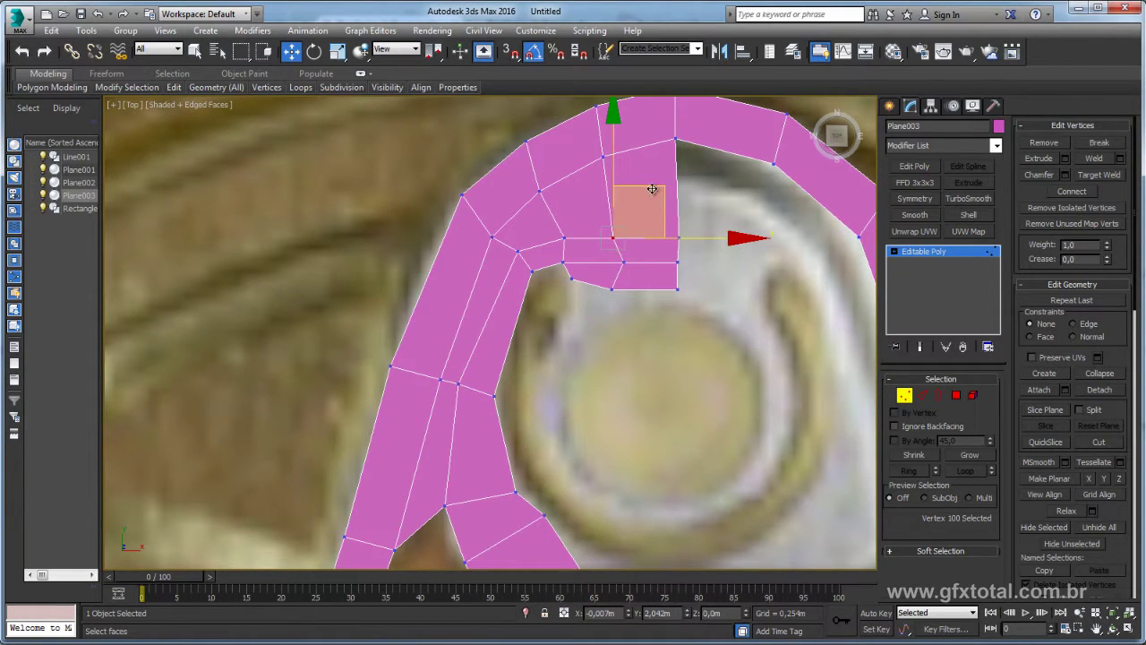
drag(652, 189, 664, 185)
click(926, 395)
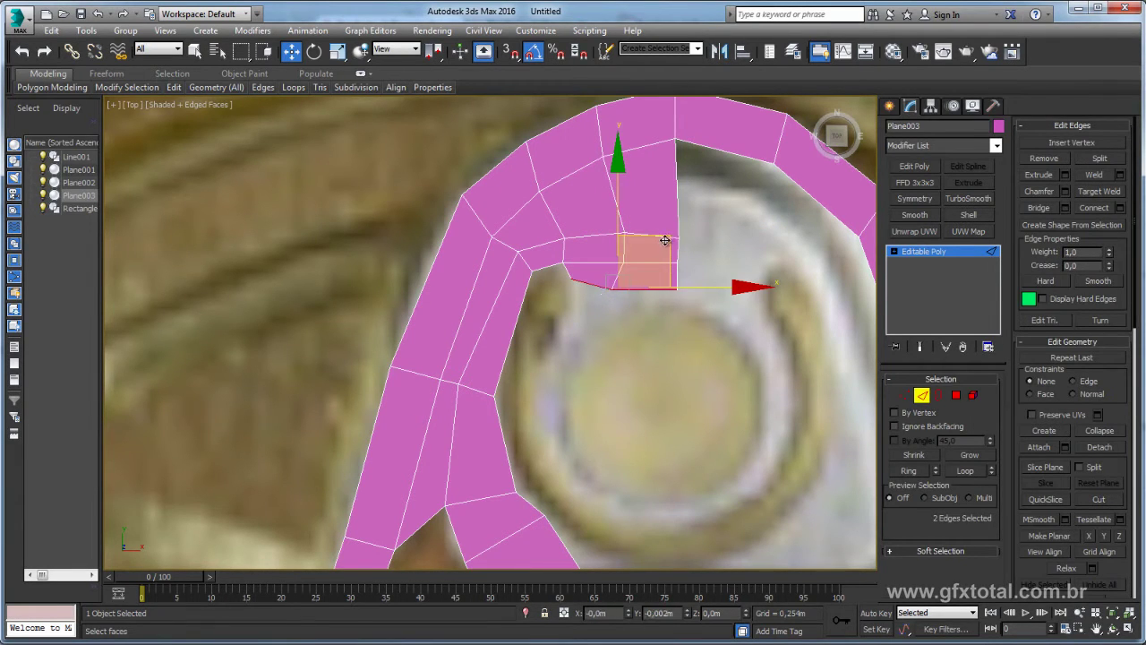
Step: Extrude new strip edges down-left from the notch and angle them toward the rivet
drag(666, 240, 646, 267)
key(e)
key(r)
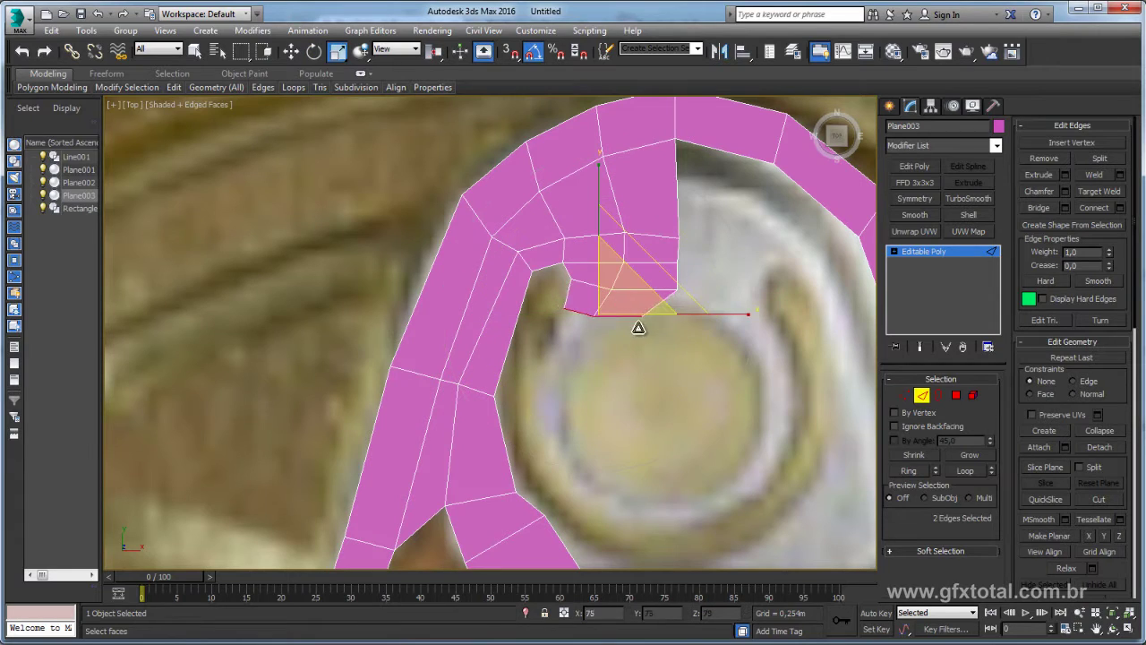
key(e)
mouse_move(687, 232)
mouse_down()
mouse_move(704, 248)
mouse_move(628, 275)
mouse_up()
key(w)
key(e)
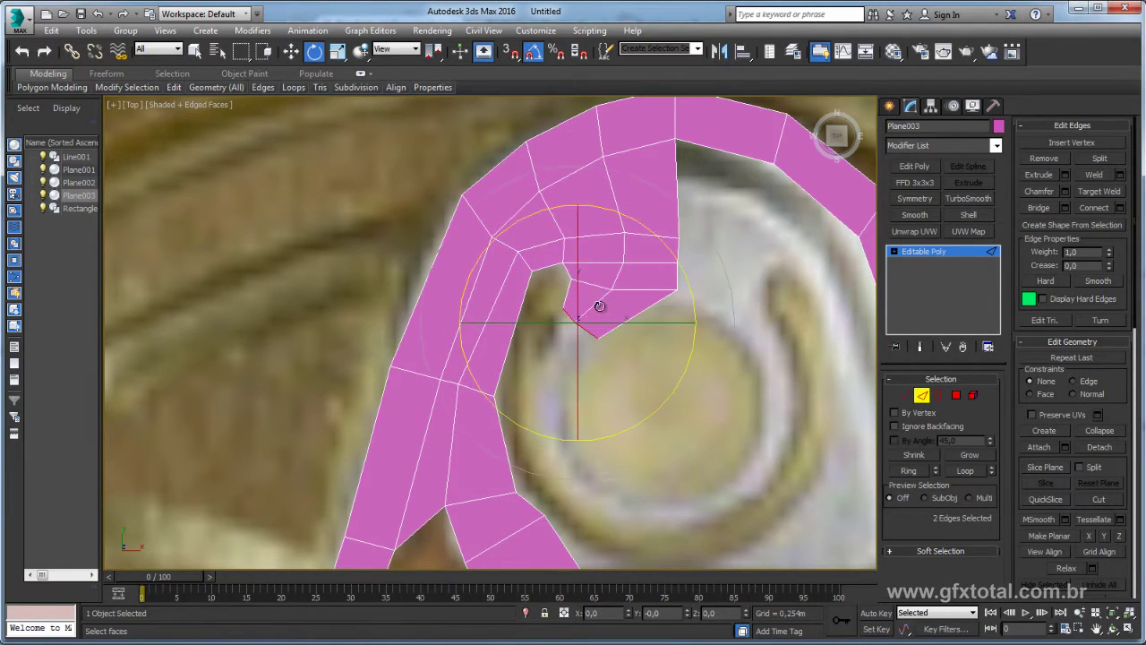
key(r)
key(w)
middle_drag(630, 340, 645, 300)
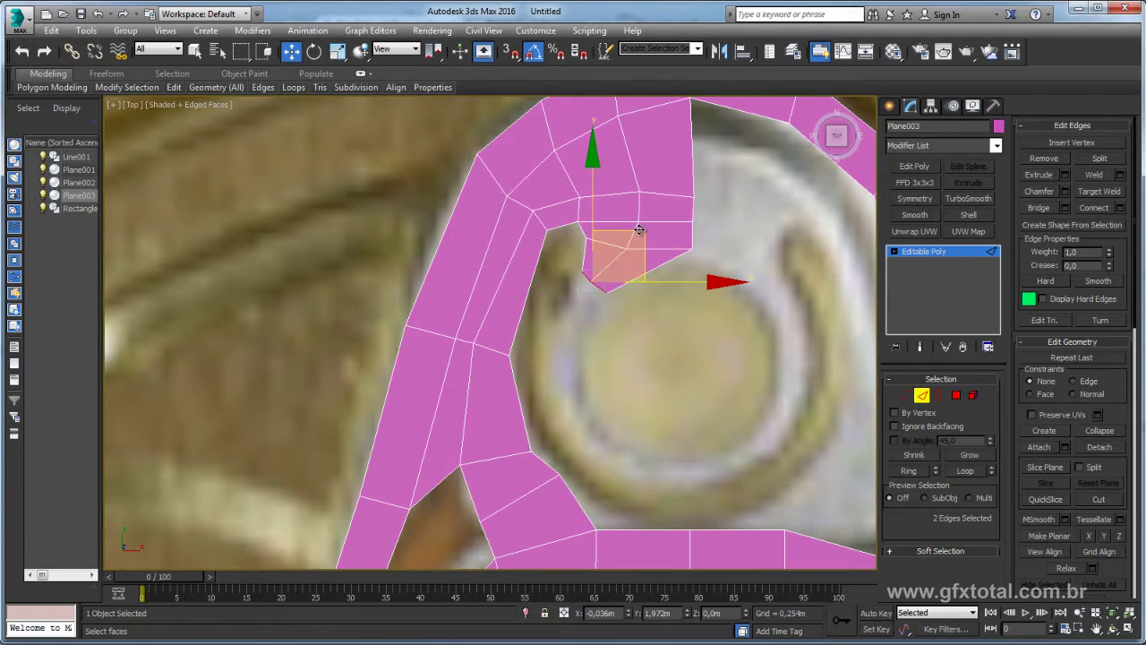
Step: Extend the strip down around the rivet, turning its tip 30 degrees
mouse_move(639, 230)
mouse_down()
mouse_move(607, 286)
mouse_move(639, 249)
mouse_up()
key(e)
key(w)
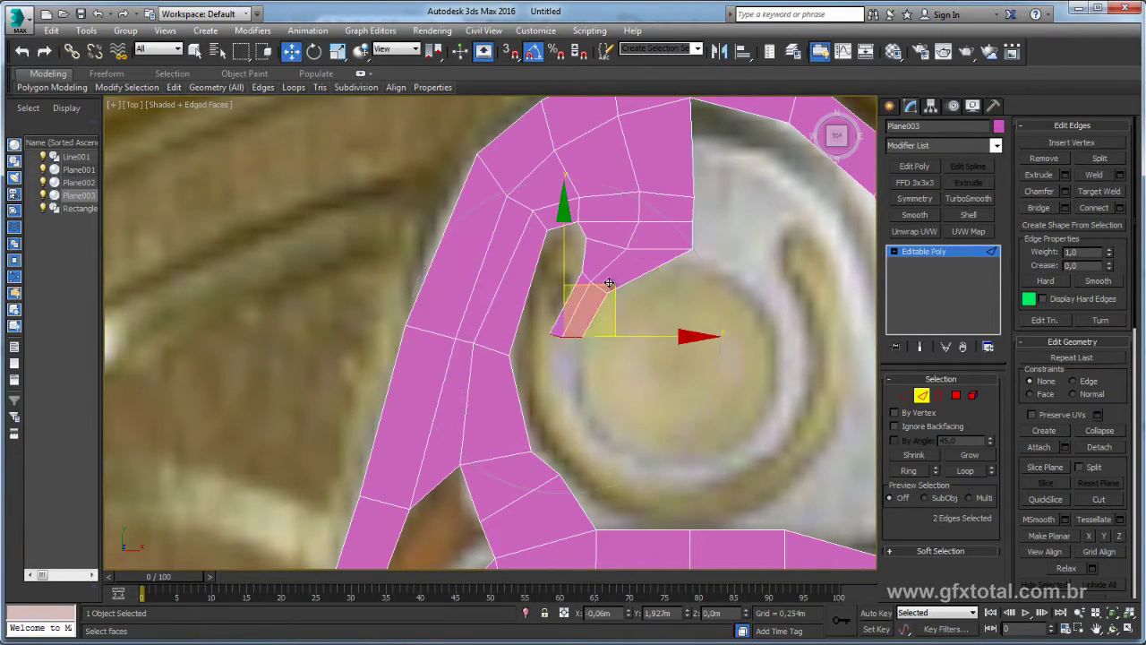
mouse_move(609, 285)
mouse_down()
mouse_move(628, 388)
mouse_move(653, 397)
mouse_move(659, 355)
mouse_up()
key(e)
key(w)
key(e)
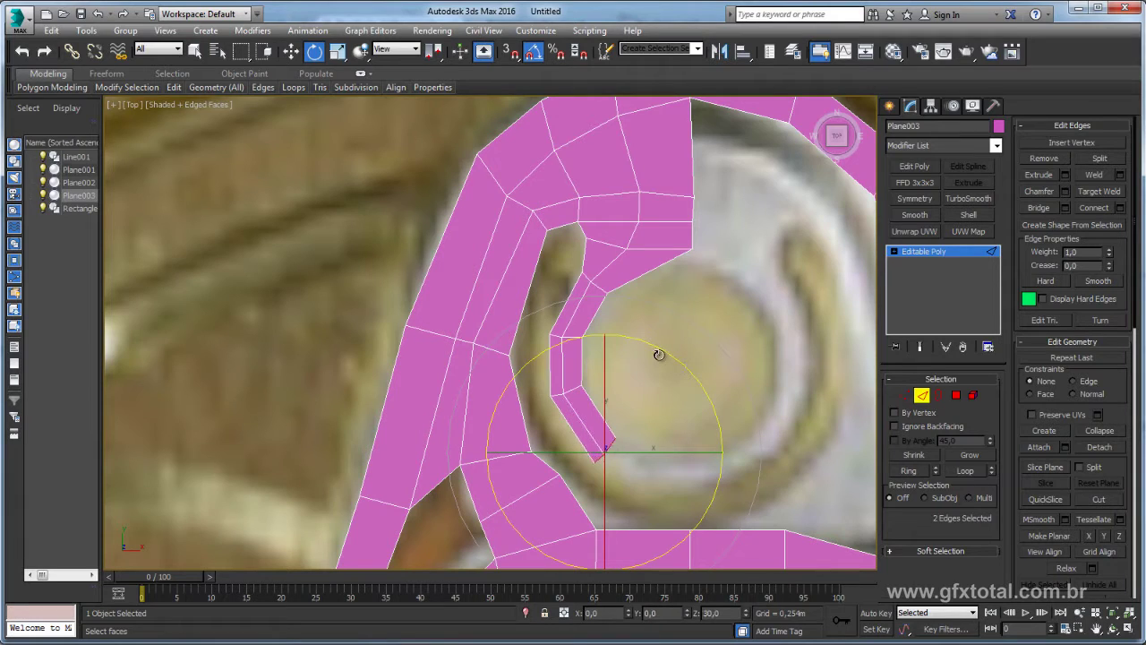
drag(628, 431, 632, 430)
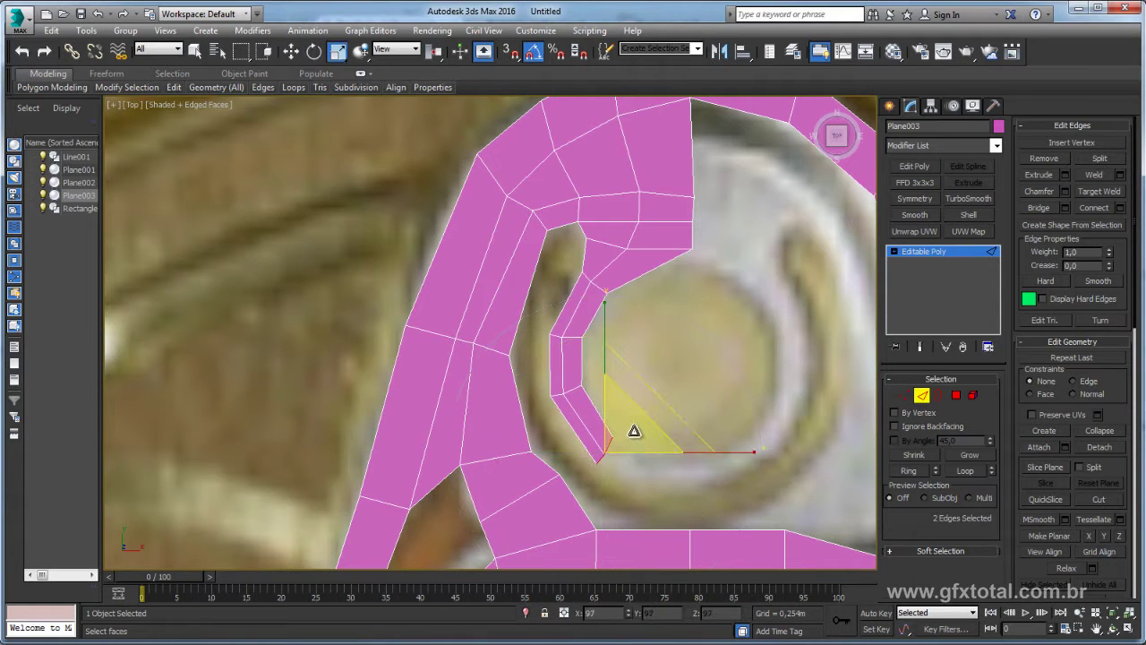
Step: Continue the strip right along the bottom under the rivet
key(w)
middle_drag(640, 399, 600, 323)
mouse_move(600, 324)
mouse_down()
mouse_move(652, 334)
mouse_move(682, 294)
mouse_up()
key(e)
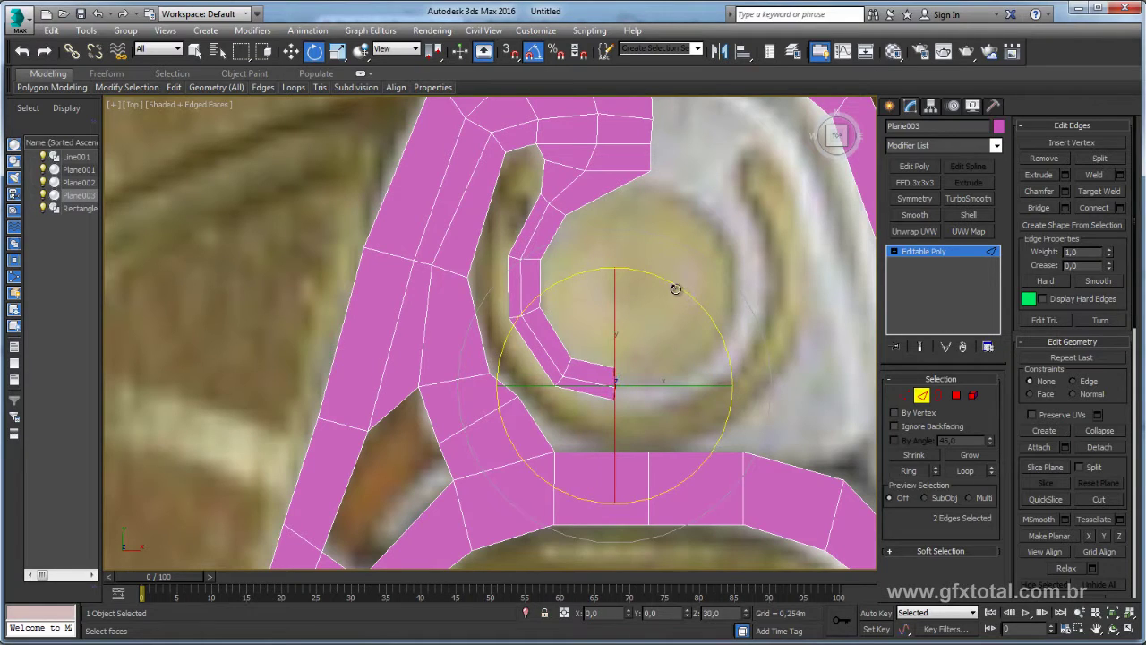
key(w)
drag(656, 338, 695, 340)
key(r)
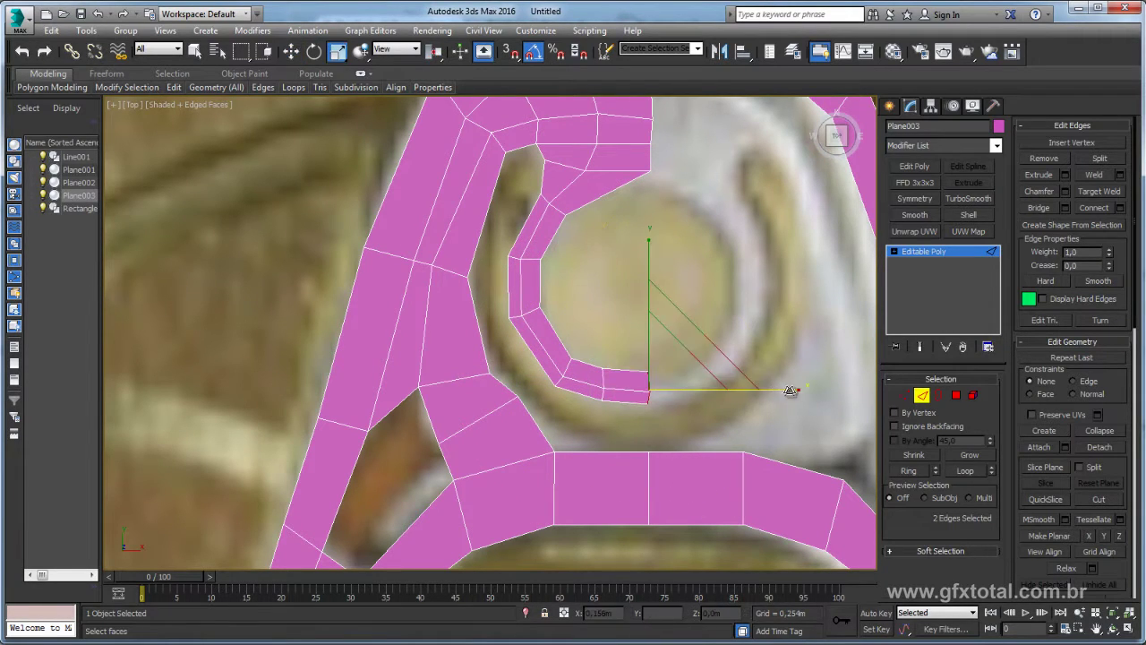
key(w)
drag(727, 391, 734, 391)
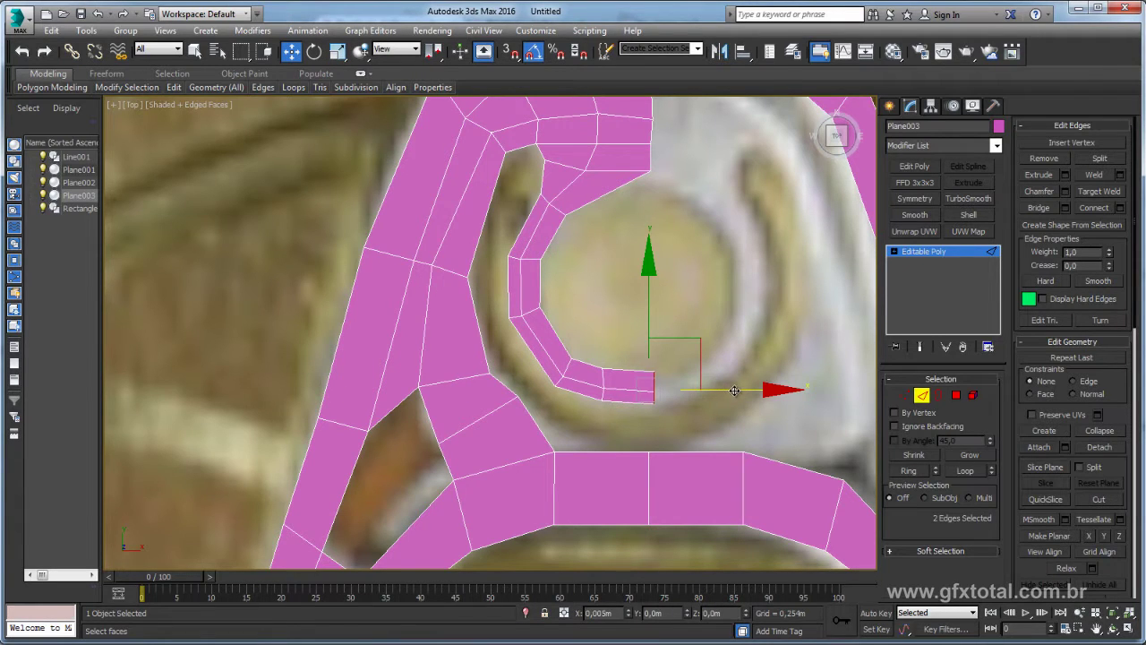
Step: Raise and adjust the bend's vertices to round the band's curve
key(1)
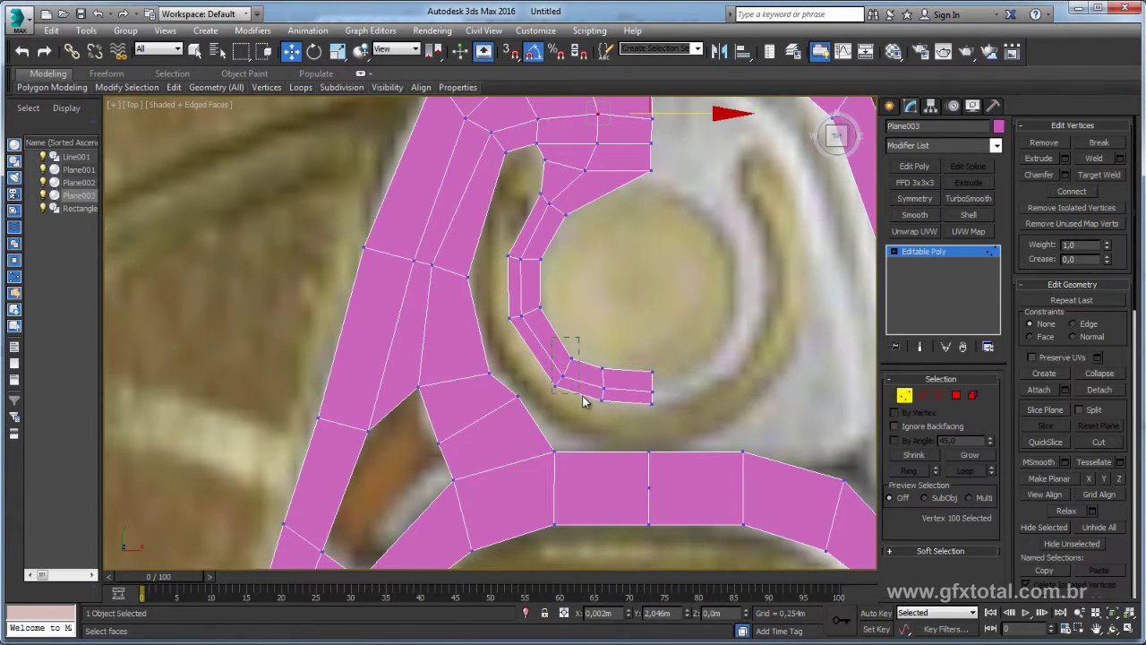
mouse_move(583, 402)
mouse_down()
mouse_move(564, 358)
mouse_move(600, 315)
mouse_move(550, 331)
mouse_up()
drag(504, 248, 561, 279)
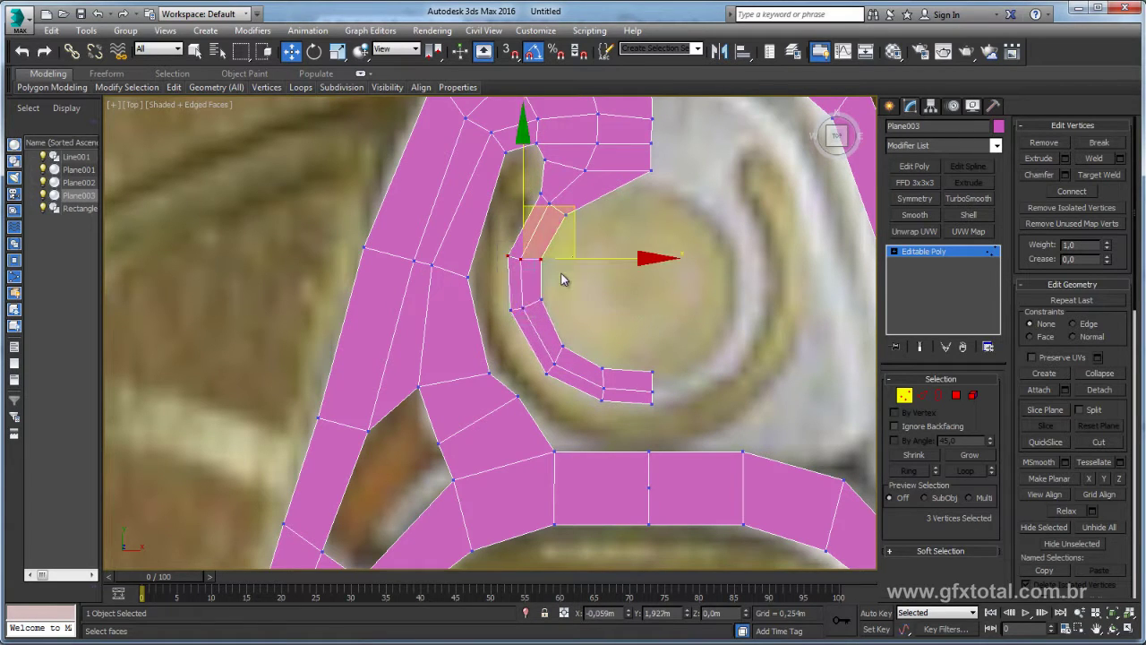
drag(573, 206, 576, 195)
key(r)
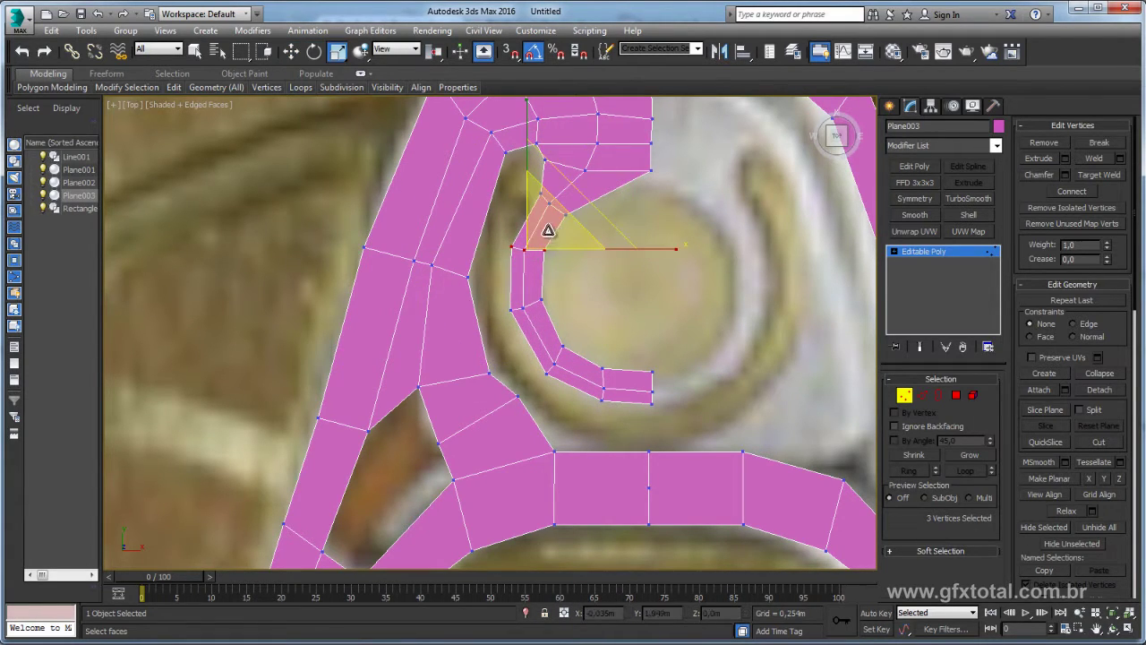
key(e)
click(615, 240)
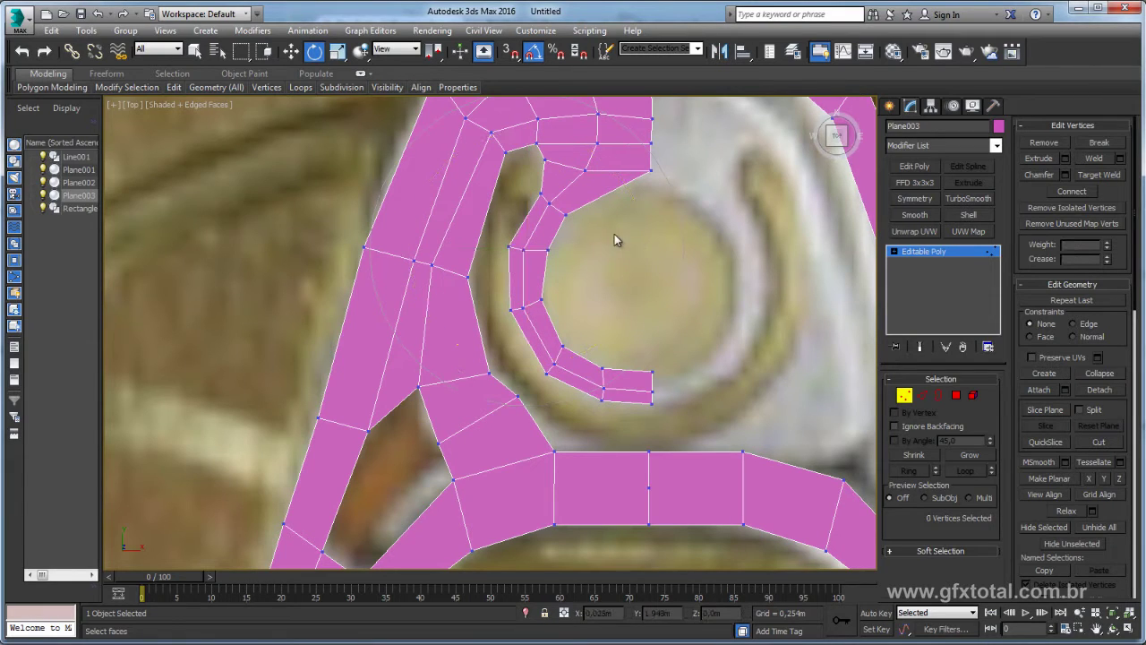
drag(540, 195, 539, 193)
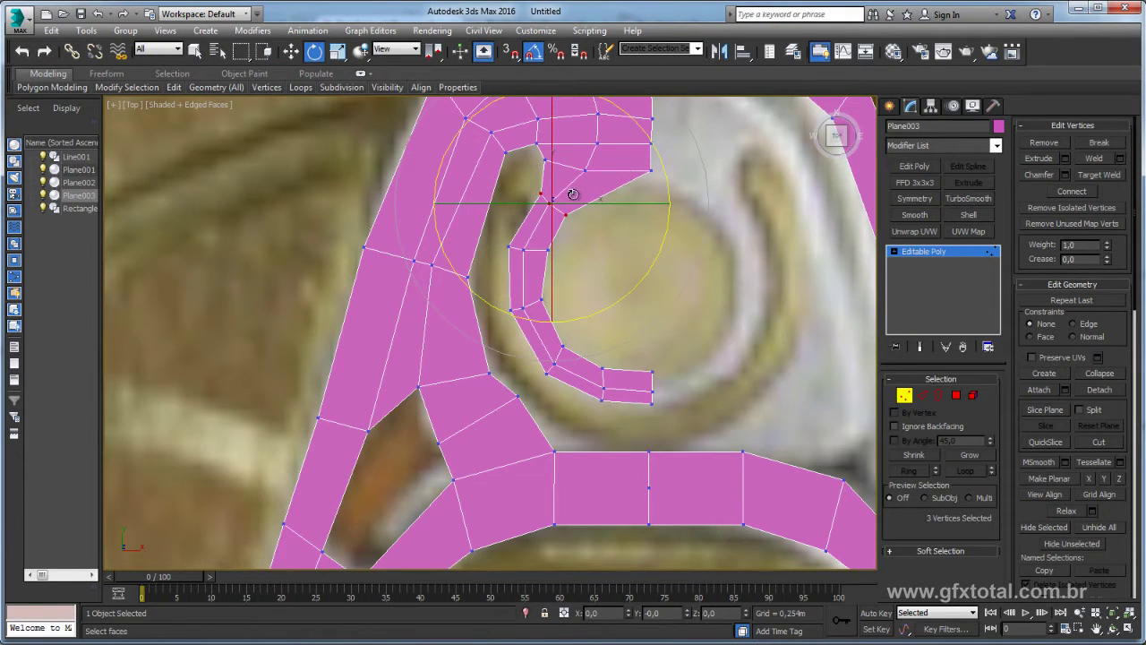
key(r)
Step: Add a Symmetry modifier to mirror the half tab into a full tab
click(922, 251)
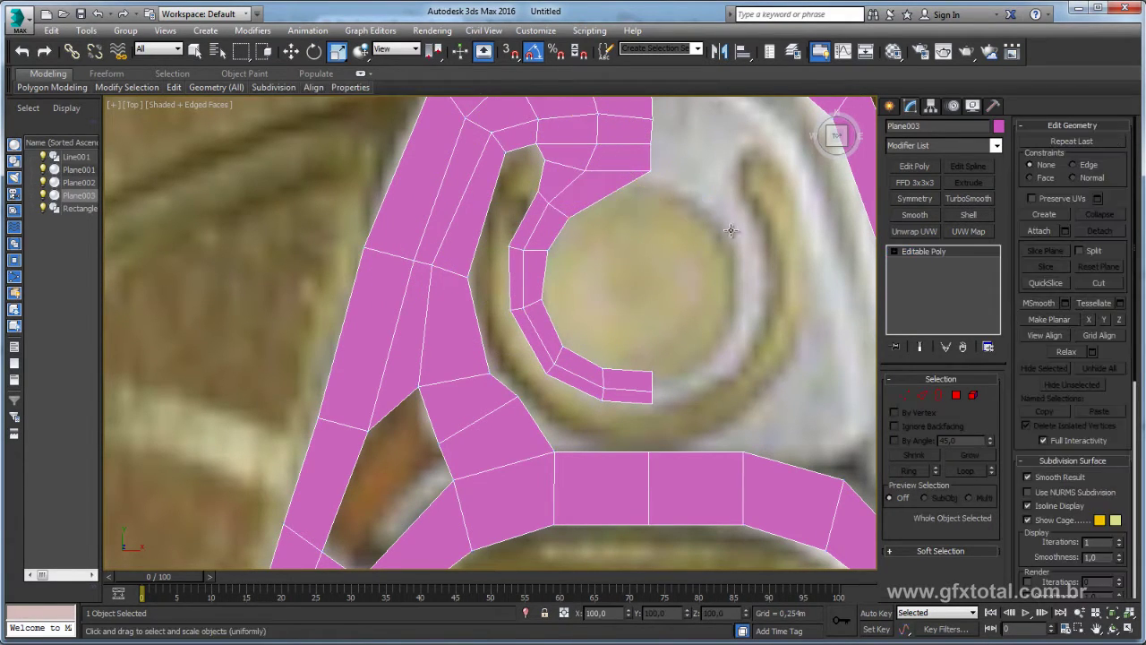
scroll(672, 274, down, 3)
scroll(583, 223, up, 3)
scroll(632, 225, up, 2)
scroll(622, 277, up, 1)
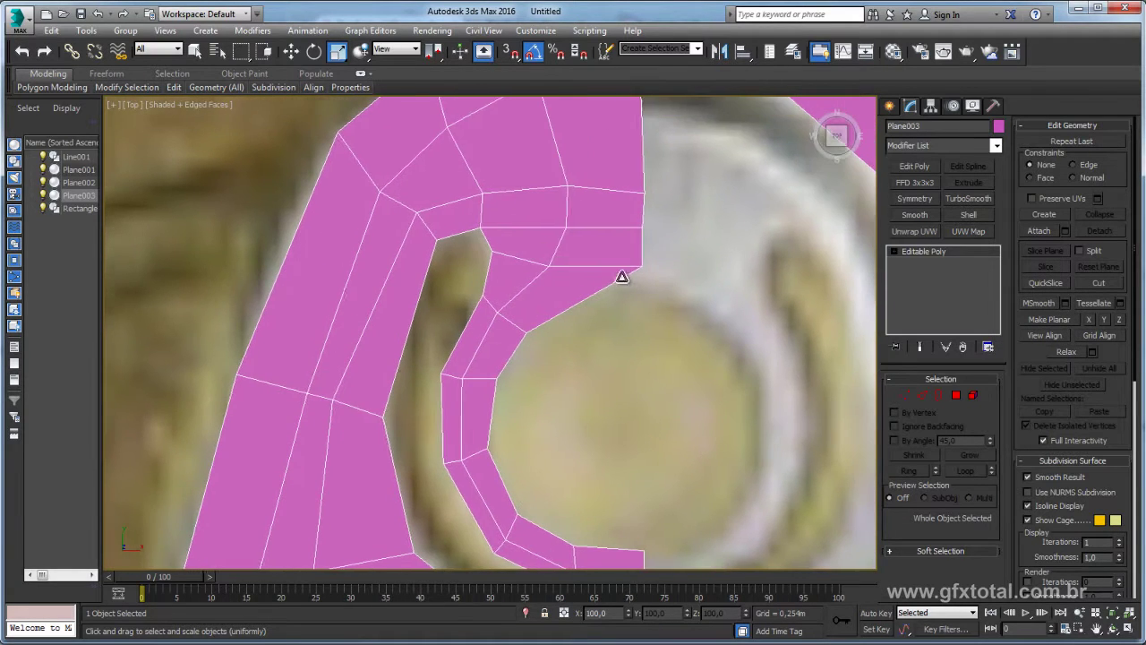
scroll(573, 282, down, 1)
scroll(614, 314, down, 2)
scroll(722, 277, down, 1)
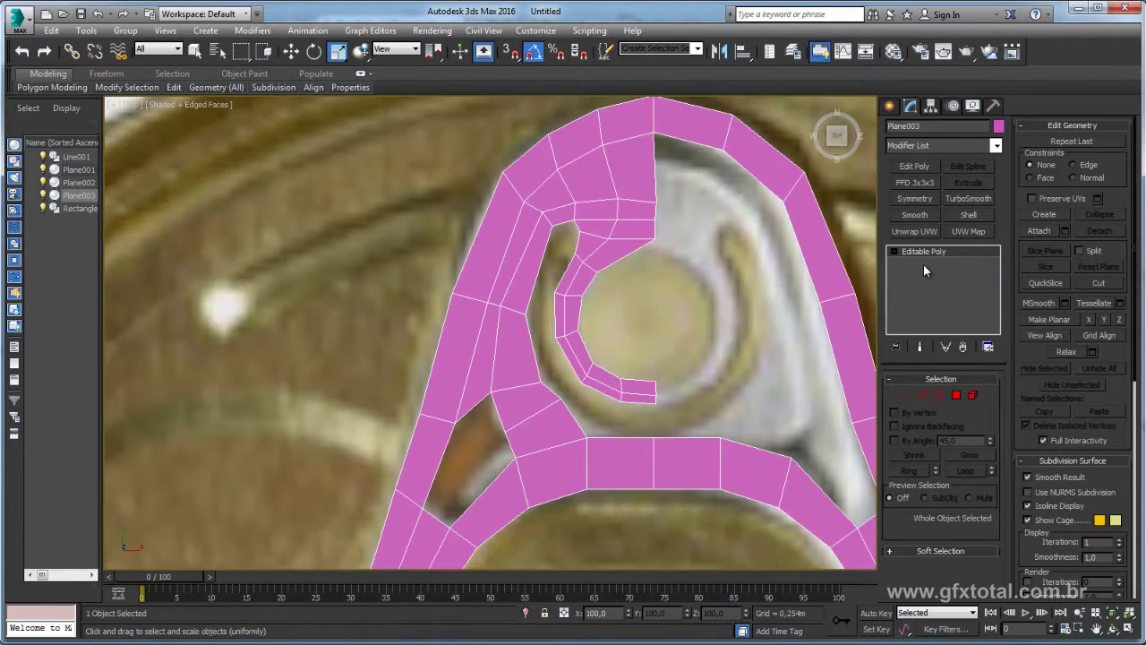
key(1)
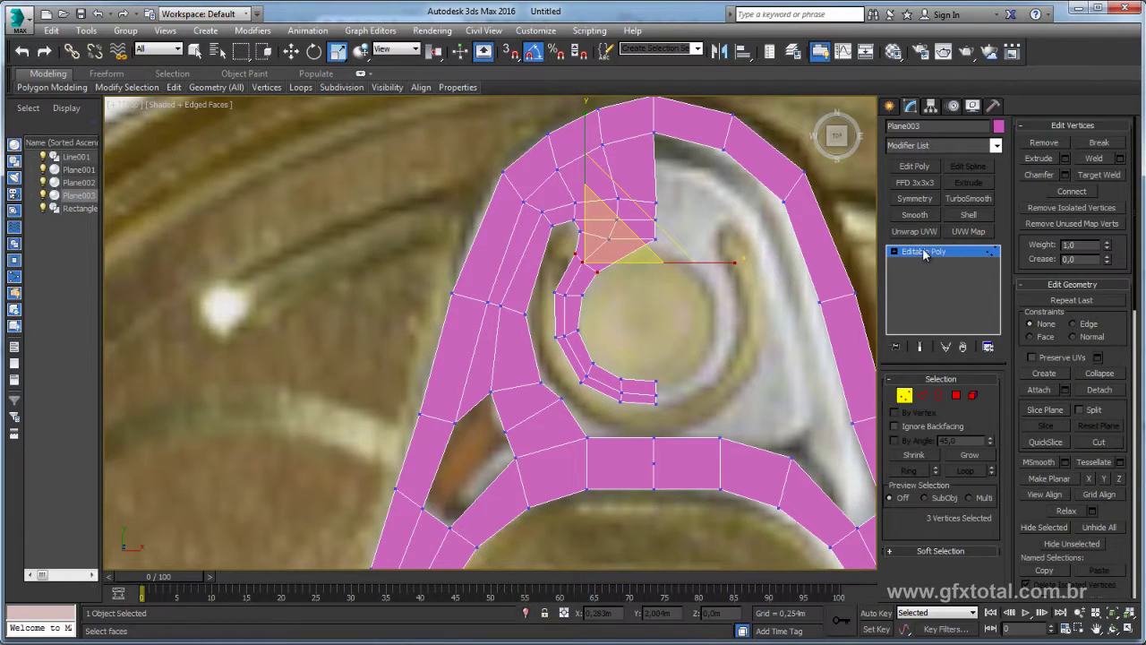
click(925, 255)
click(913, 198)
scroll(800, 256, down, 1)
Step: Return to the Editable Poly level and select an edge on the tab's crossbar
scroll(731, 260, down, 2)
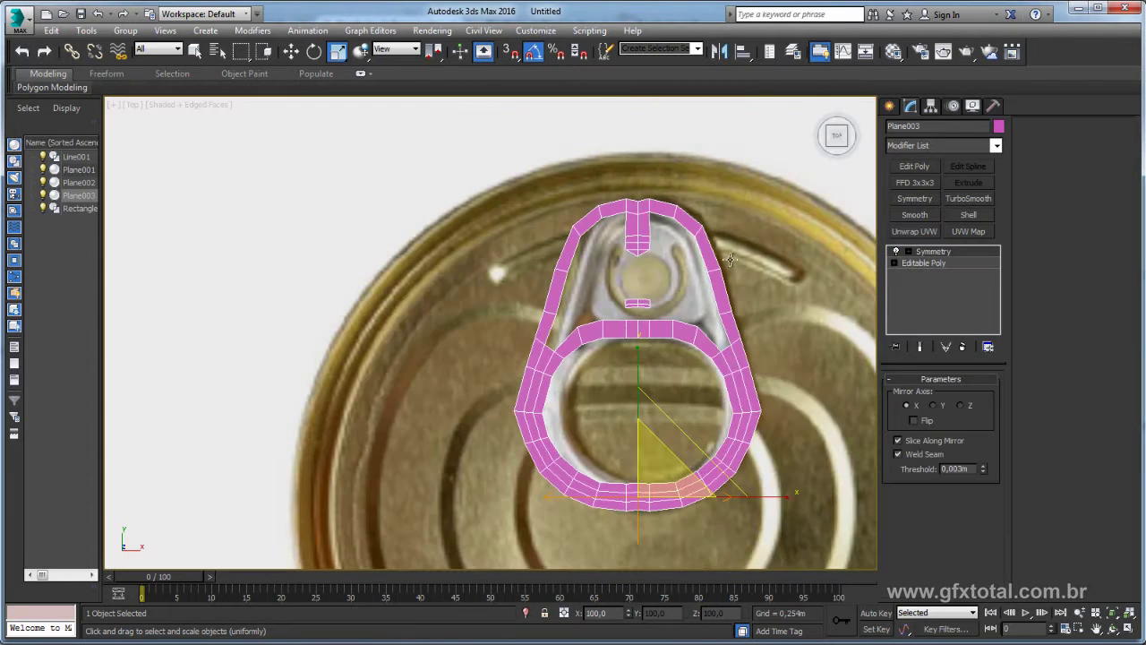
click(927, 263)
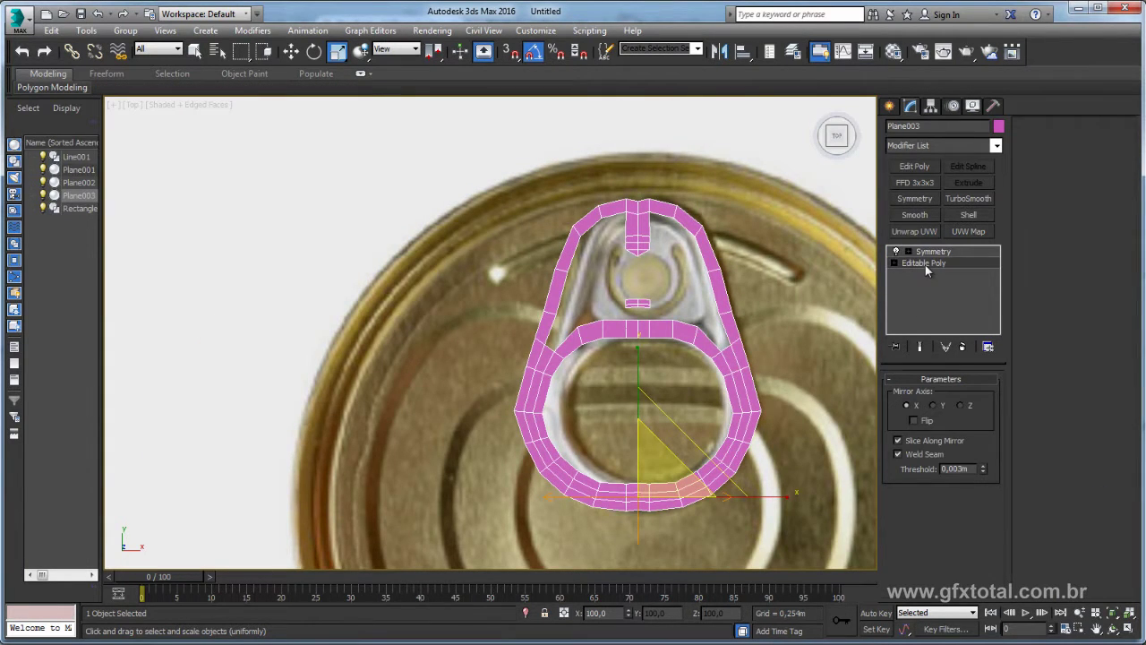
middle_drag(804, 319, 756, 317)
click(922, 394)
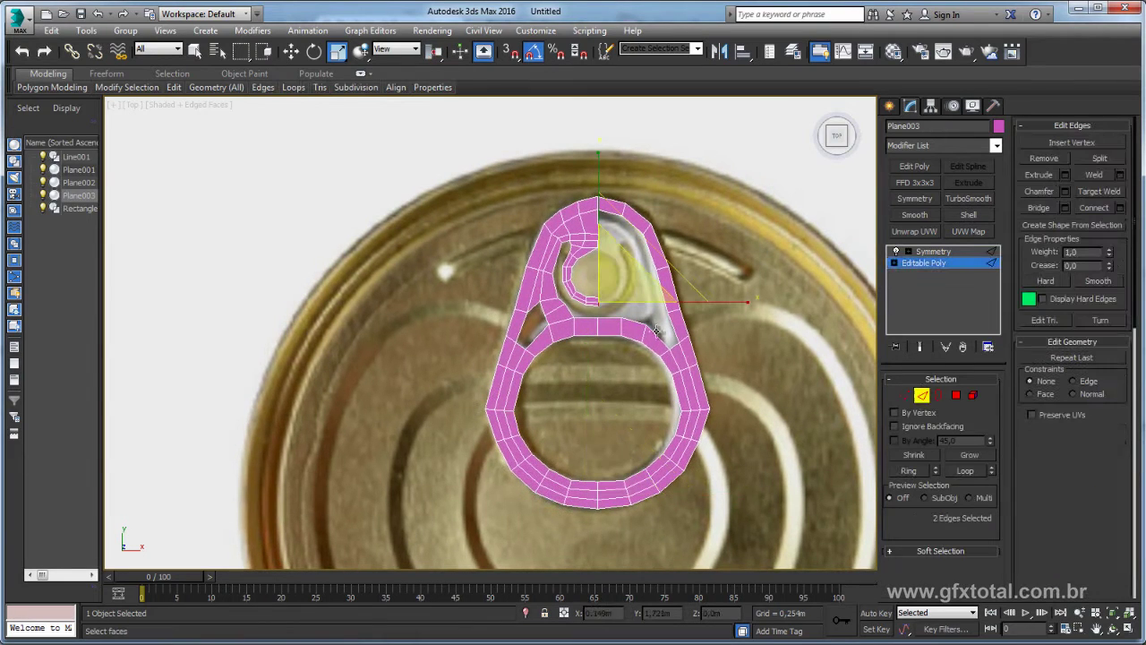
click(599, 328)
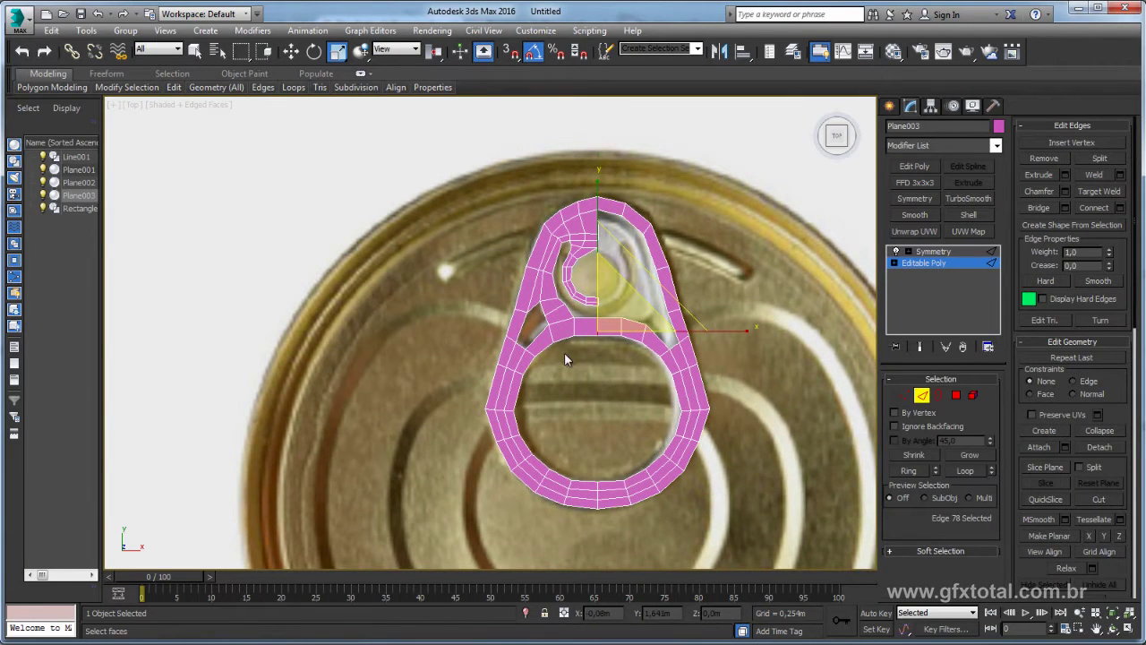
scroll(565, 352, down, 3)
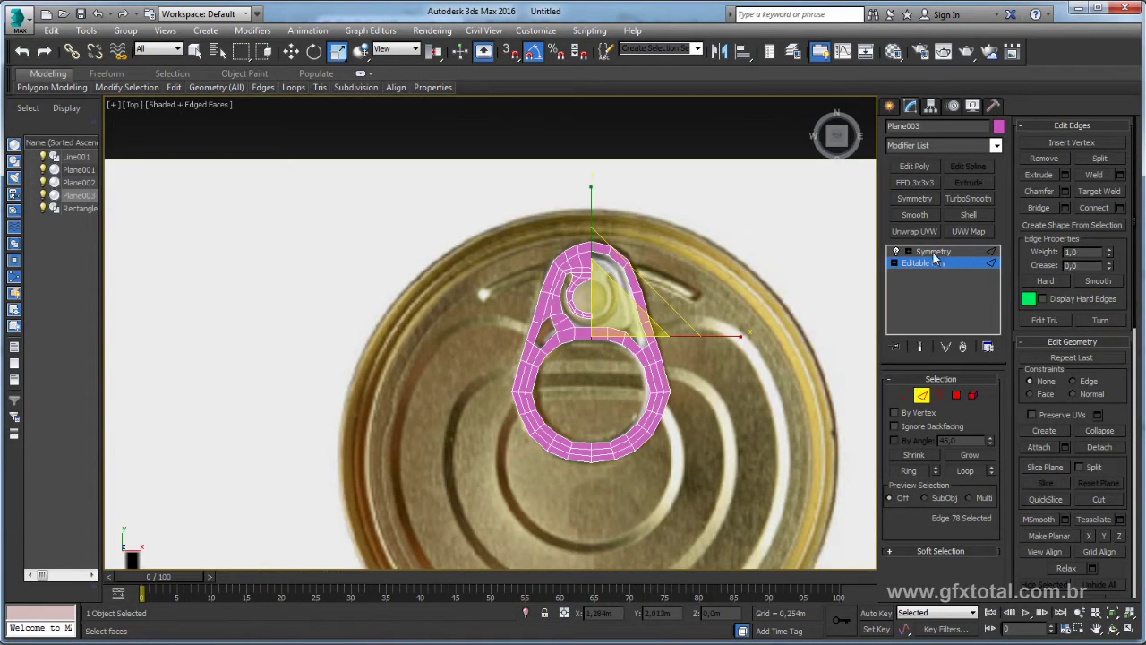
Step: Replace the Symmetry modifier with a fresh one and enable Flip
click(939, 253)
click(964, 348)
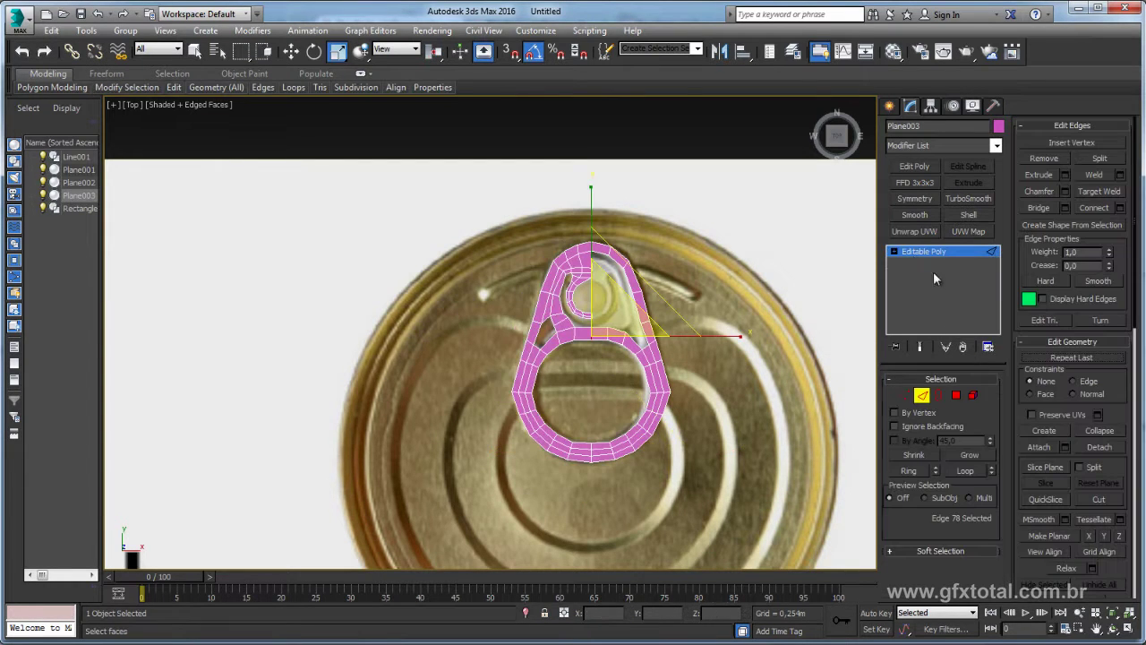
scroll(618, 336, up, 5)
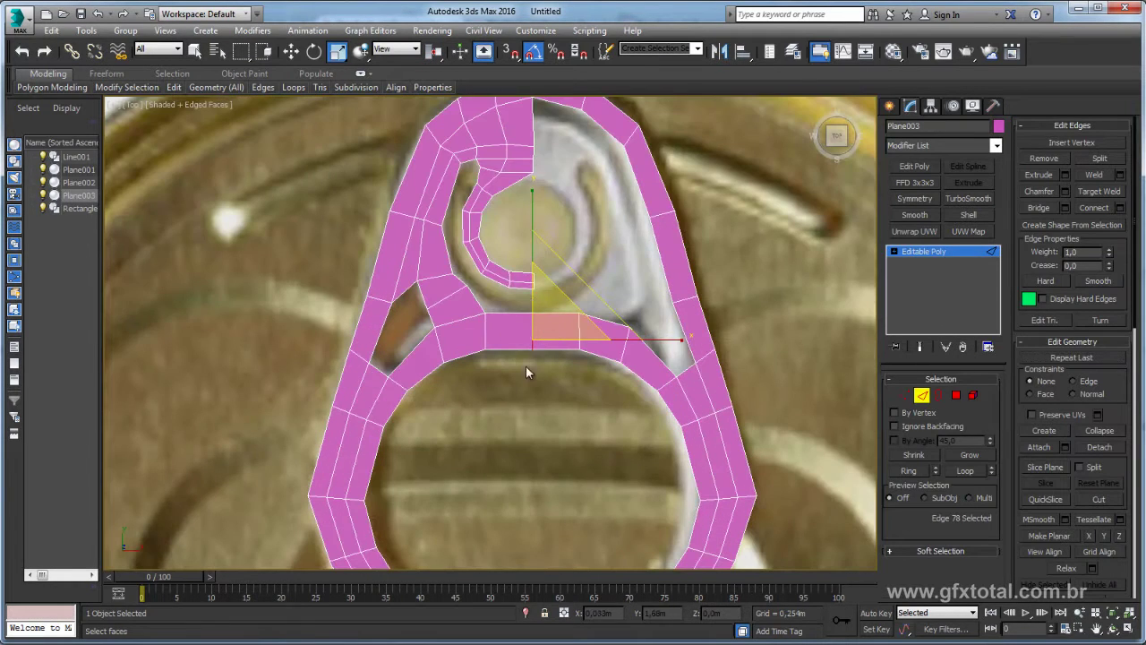
click(915, 199)
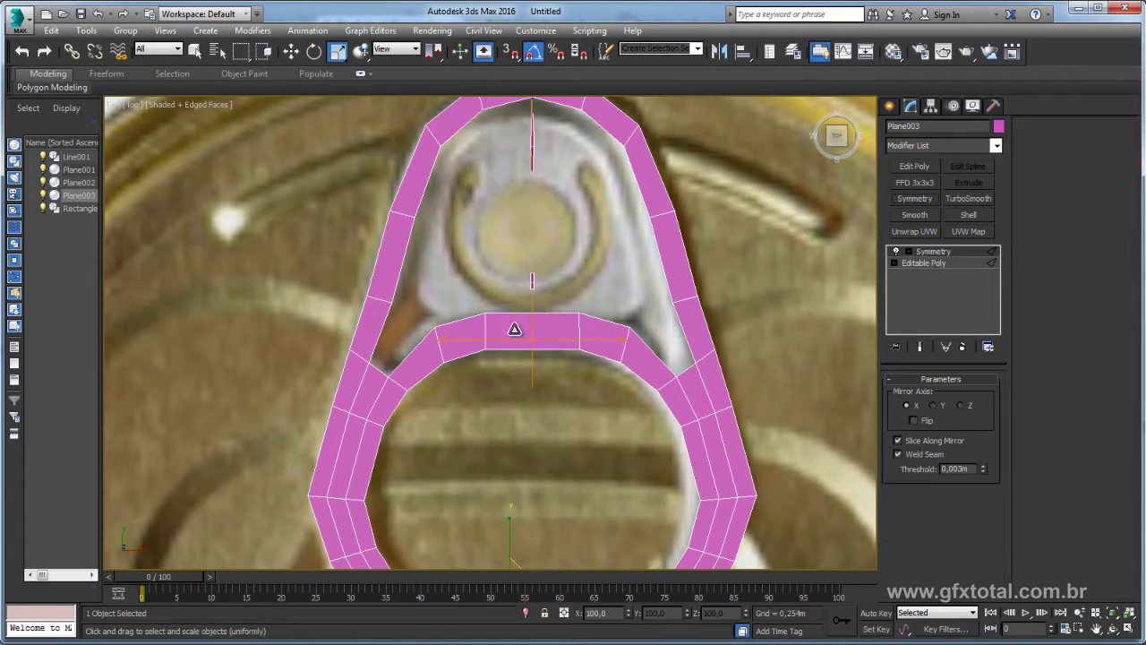
scroll(785, 394, down, 4)
click(914, 421)
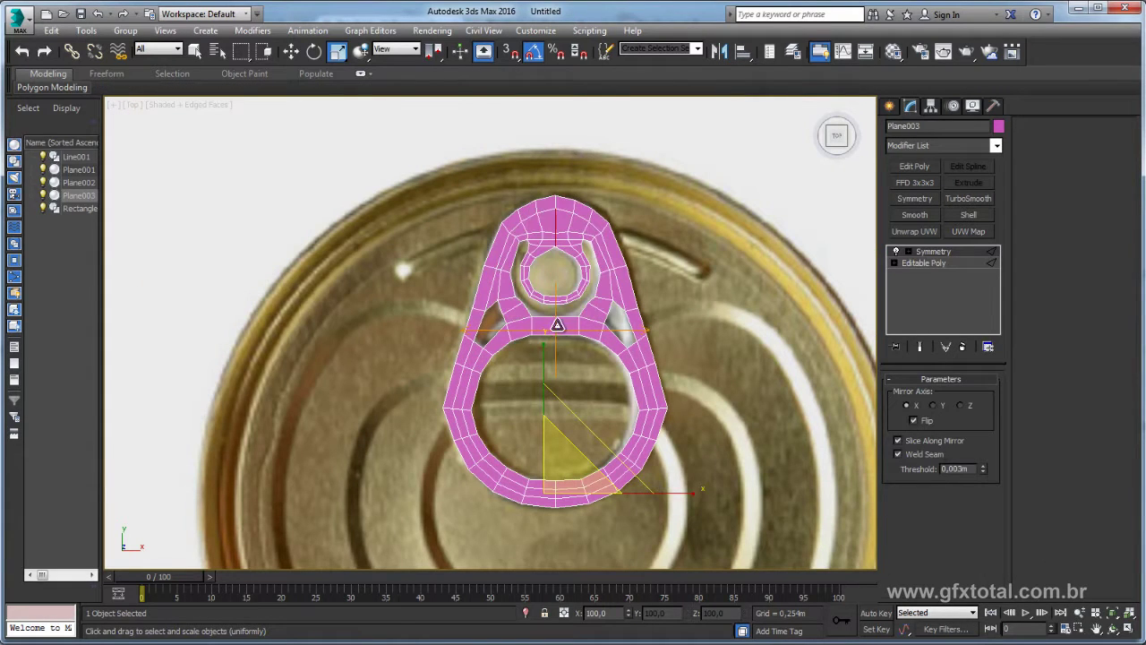
scroll(555, 276, up, 2)
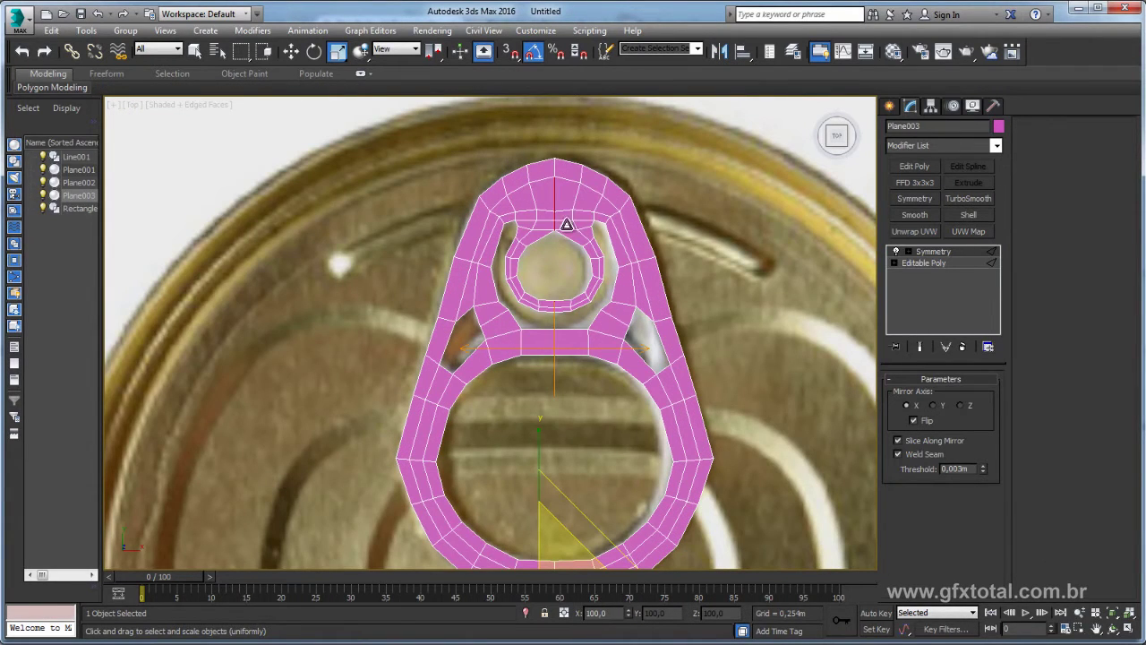
right_click(554, 205)
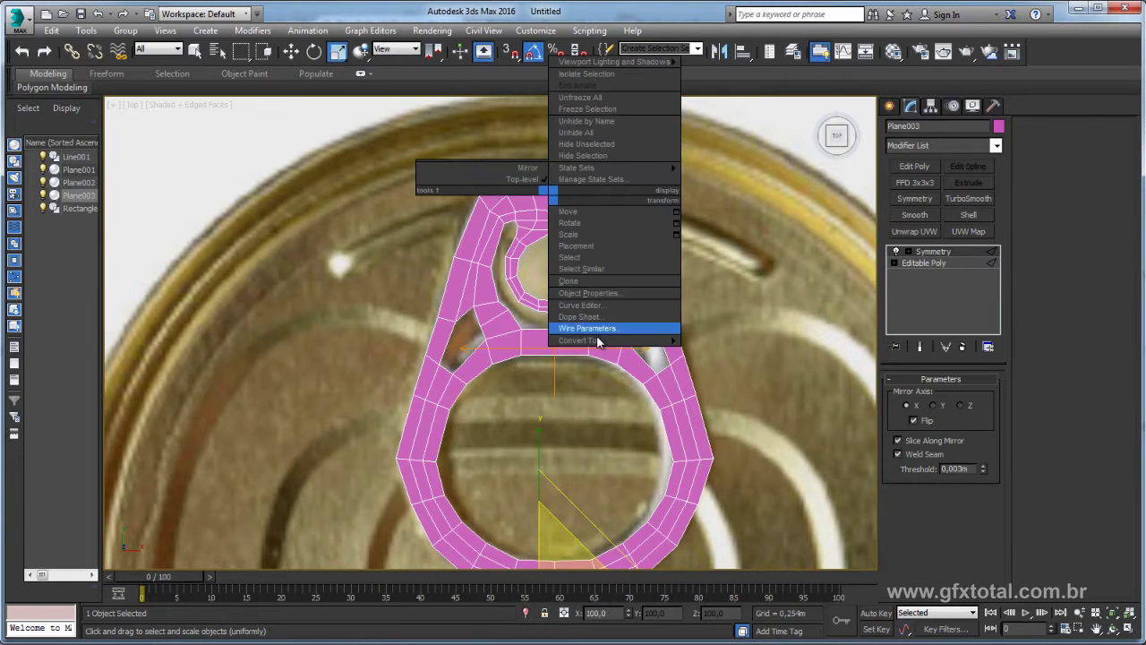
Step: Convert the mirrored tab to Editable Poly and view it in Perspective
click(728, 347)
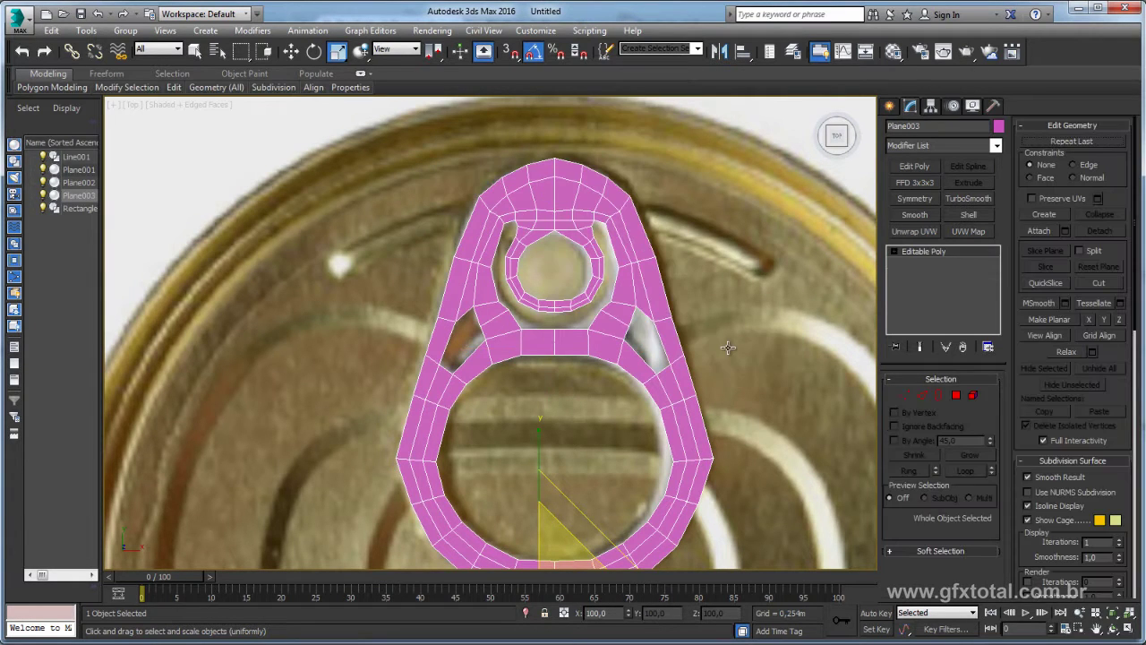
click(936, 395)
scroll(582, 269, down, 2)
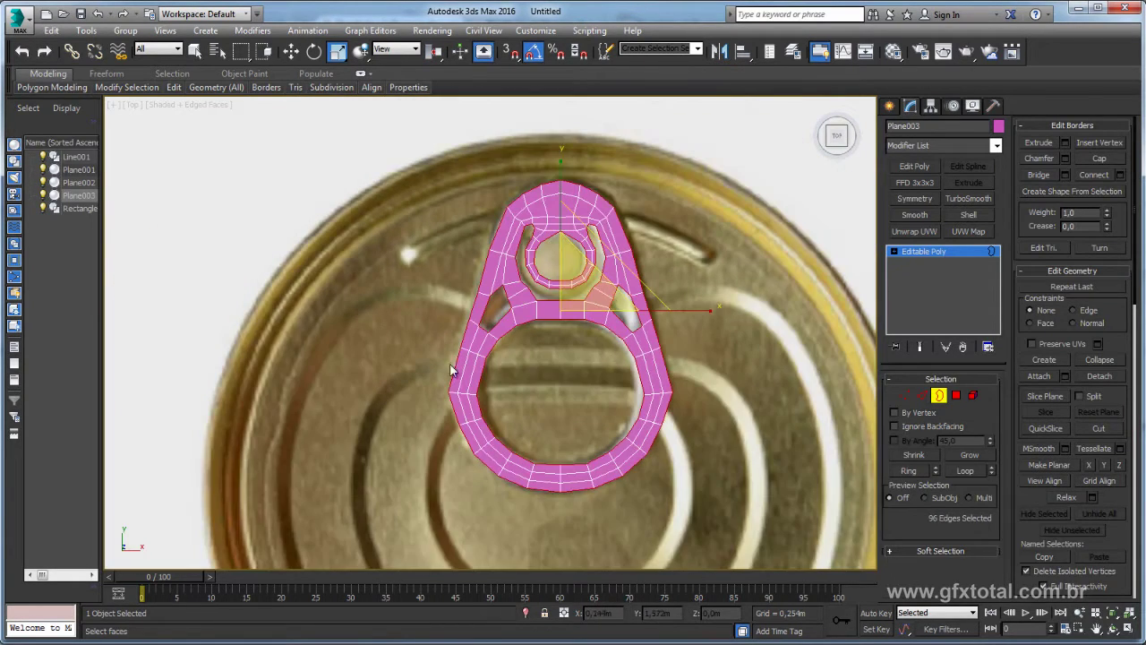
scroll(530, 311, up, 1)
scroll(457, 269, up, 2)
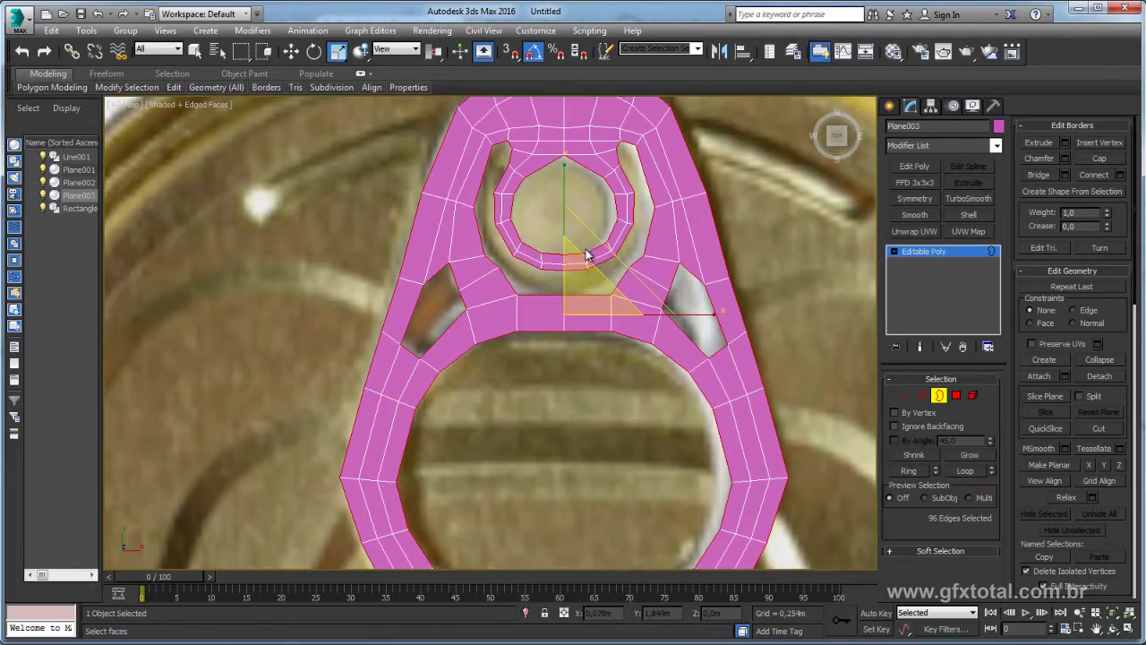
key(p)
mouse_move(683, 284)
alt+middle_down()
mouse_move(696, 261)
mouse_move(735, 307)
mouse_move(699, 232)
mouse_move(786, 251)
mouse_move(749, 312)
mouse_move(860, 340)
alt+middle_up()
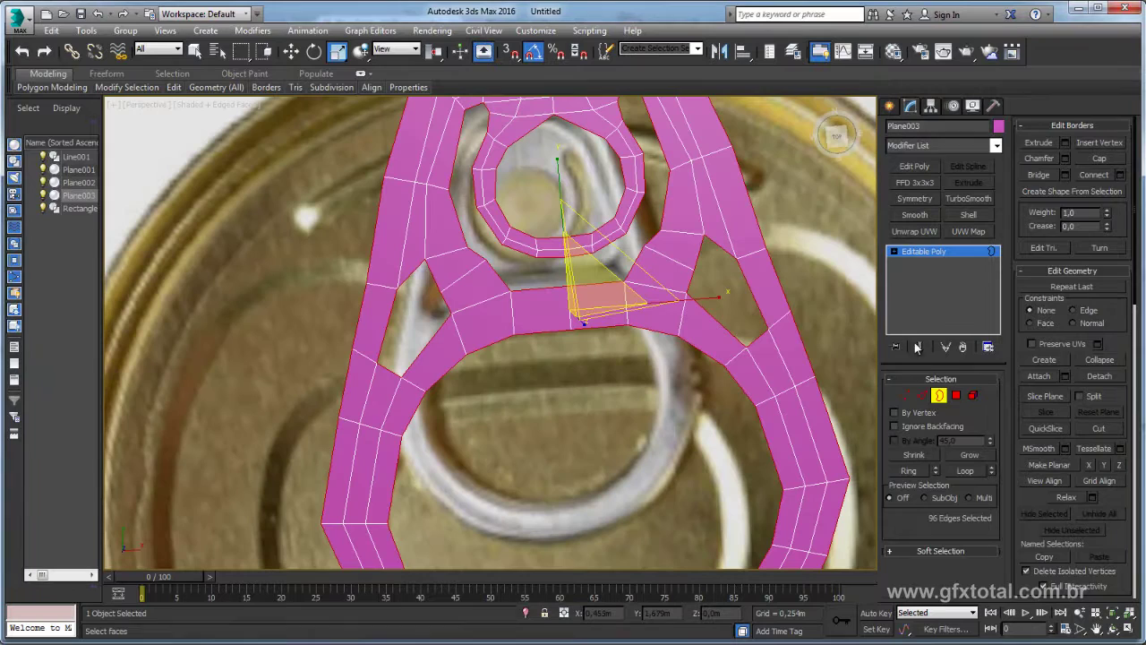
click(922, 395)
alt+middle_drag(585, 182, 575, 271)
scroll(514, 228, up, 5)
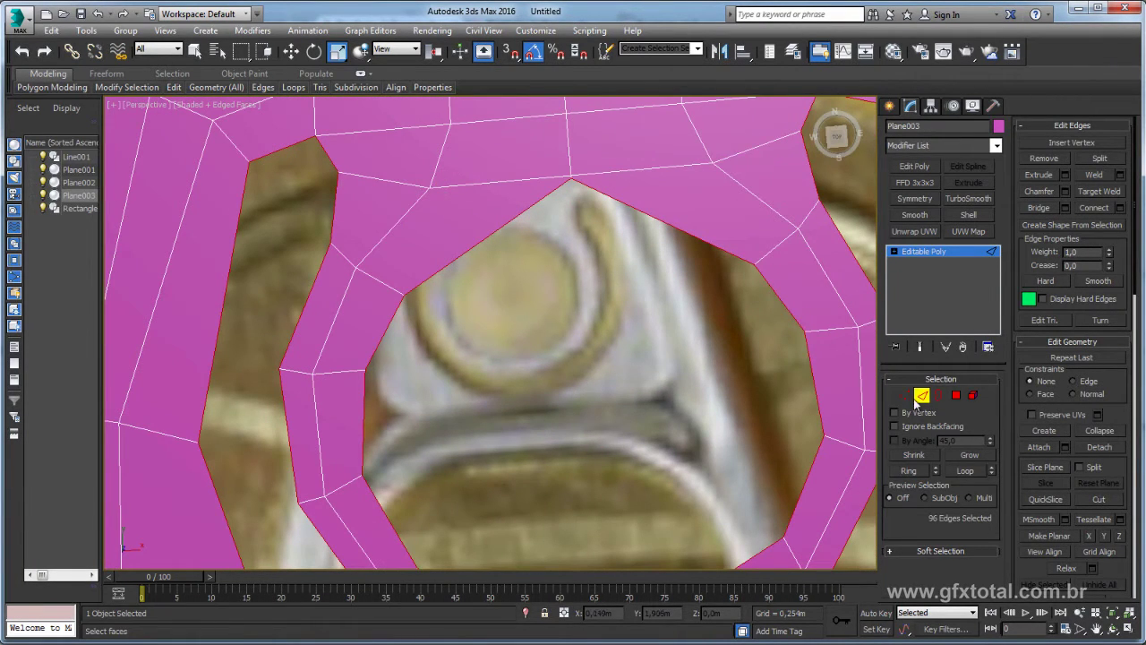
Step: Cut new edges across the faces just above the rivet hole
click(937, 252)
right_click(475, 289)
click(457, 173)
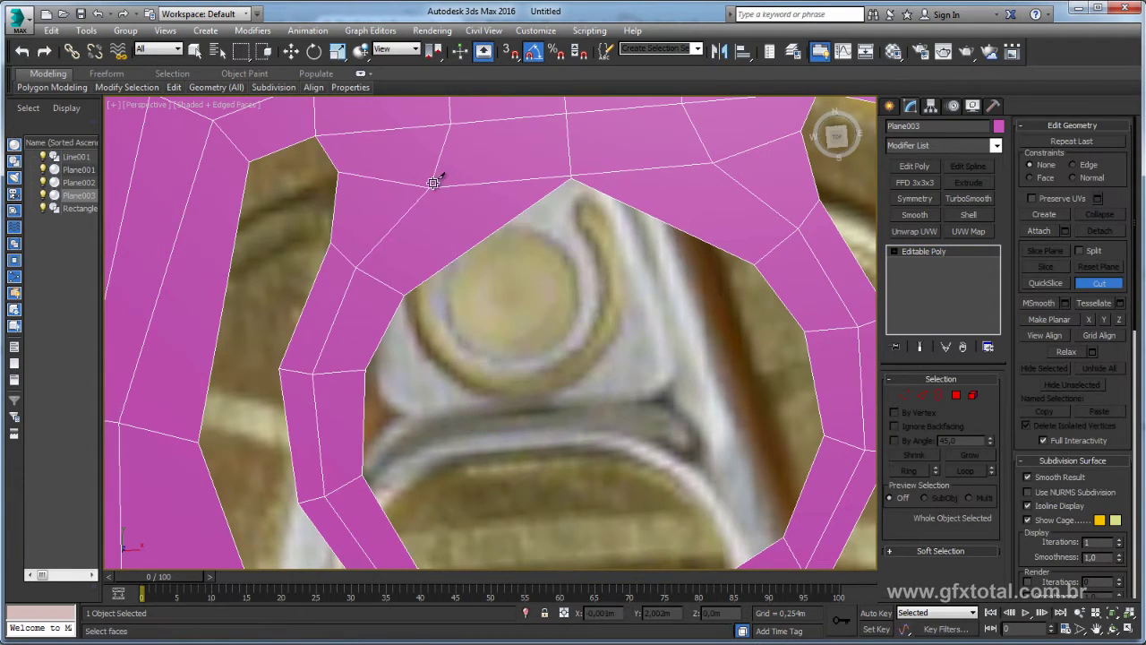
click(906, 395)
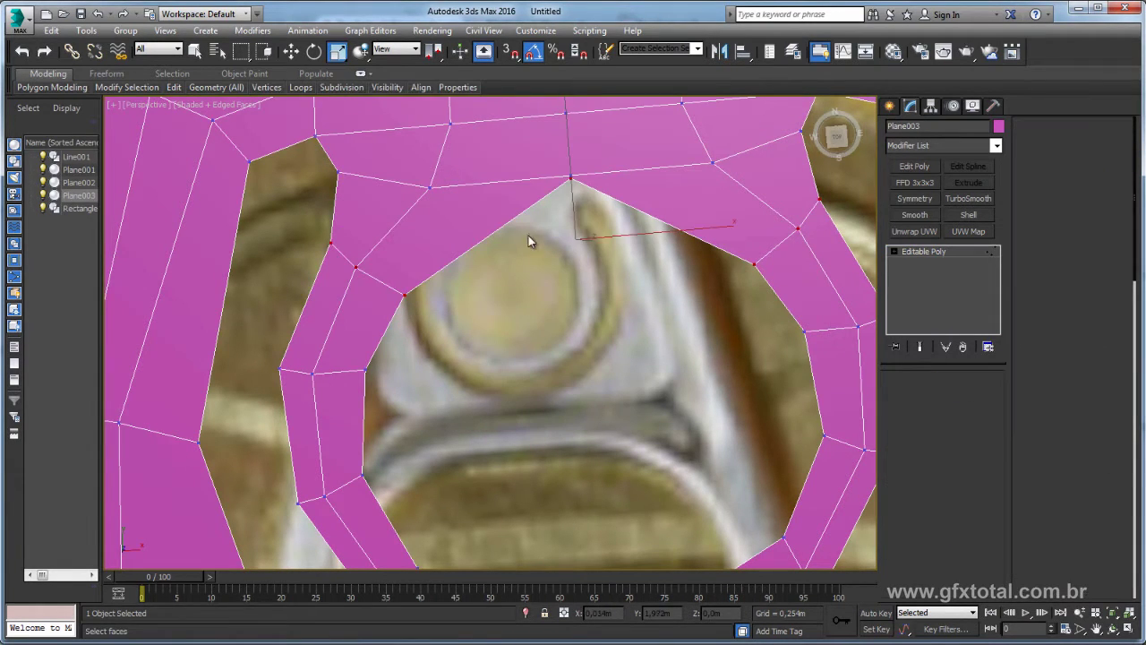
click(430, 187)
click(482, 240)
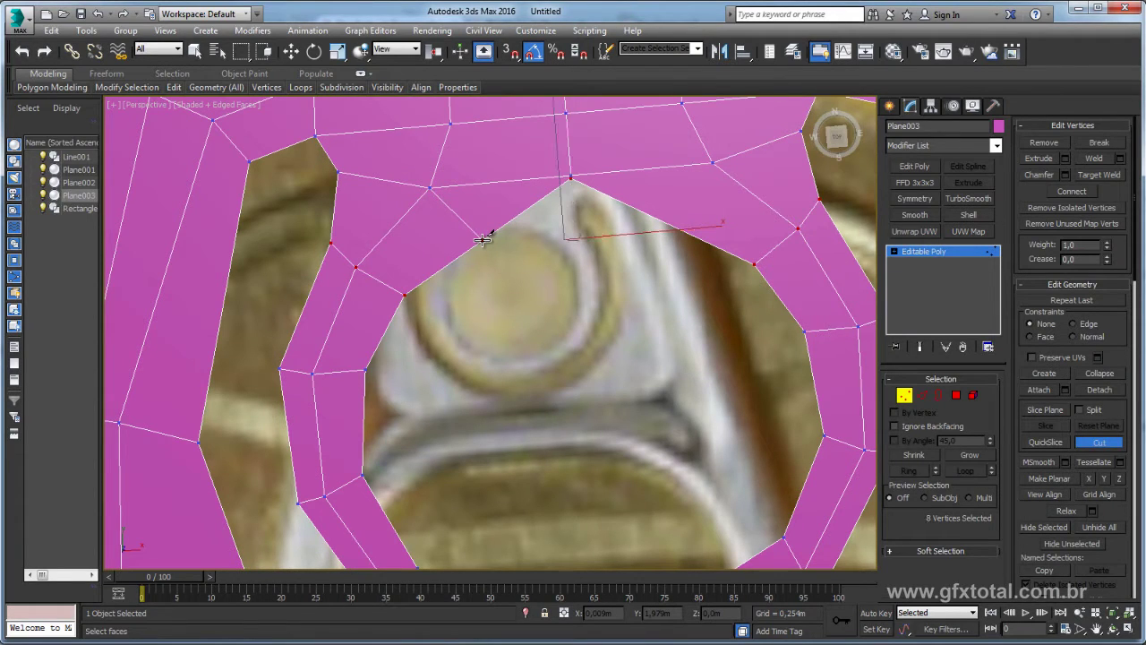
click(712, 164)
right_click(683, 262)
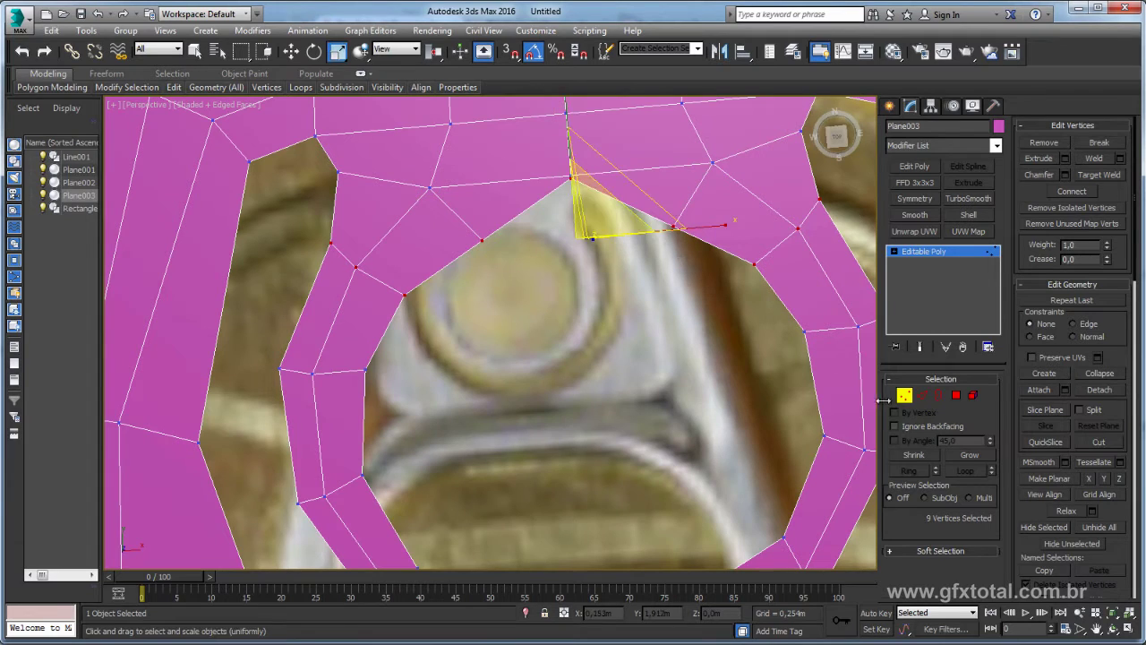
Step: Select and move the top-centre cut vertex, then exit sub-object mode
click(587, 164)
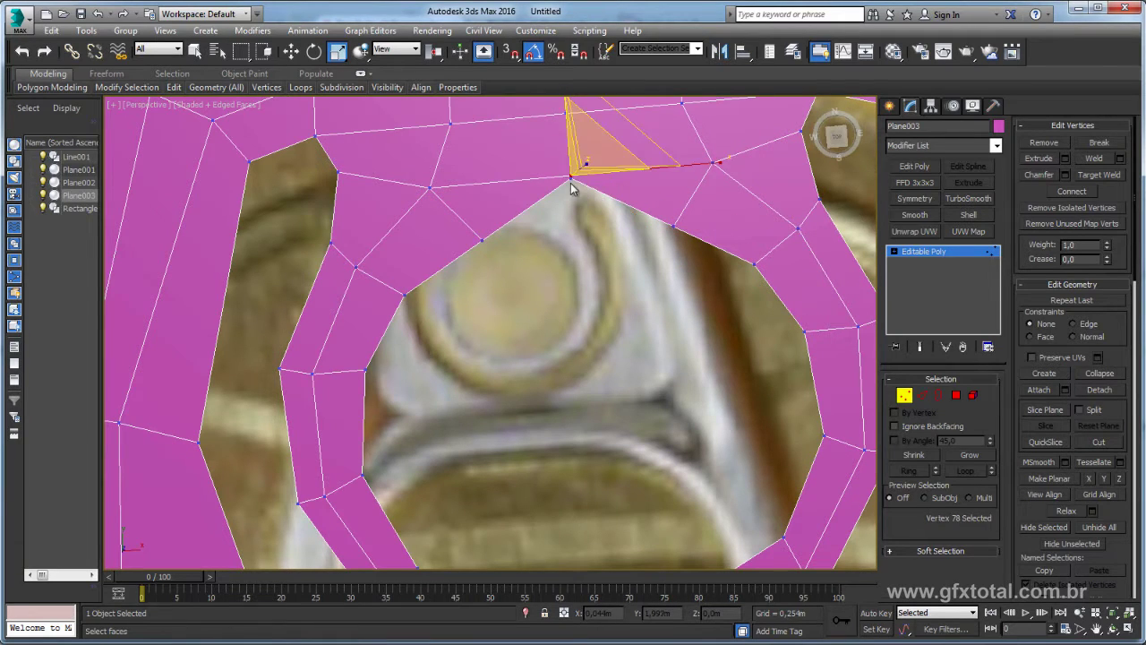
click(571, 187)
click(582, 179)
key(w)
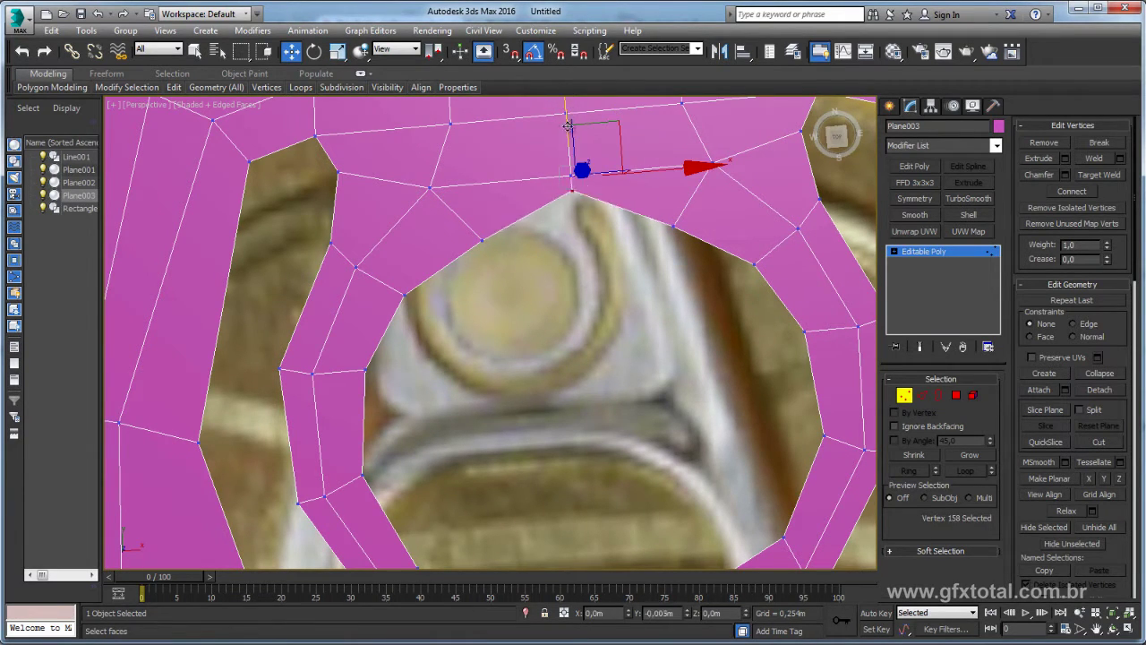
scroll(566, 125, down, 2)
scroll(591, 224, down, 6)
scroll(627, 268, up, 6)
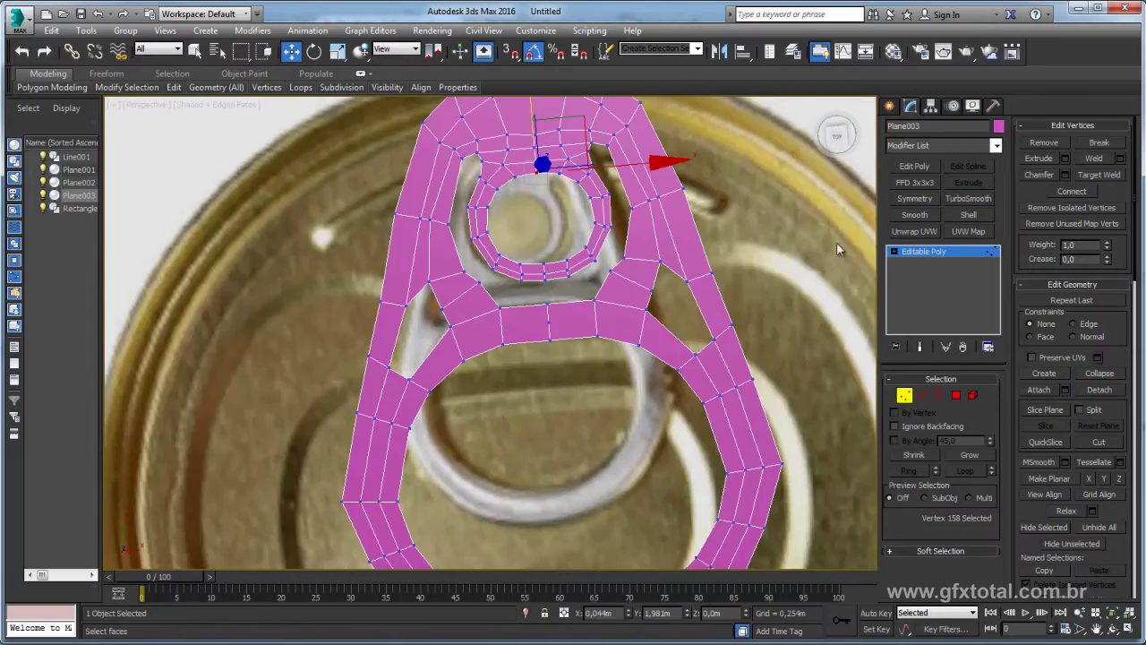
click(927, 251)
scroll(649, 313, down, 2)
scroll(649, 313, up, 2)
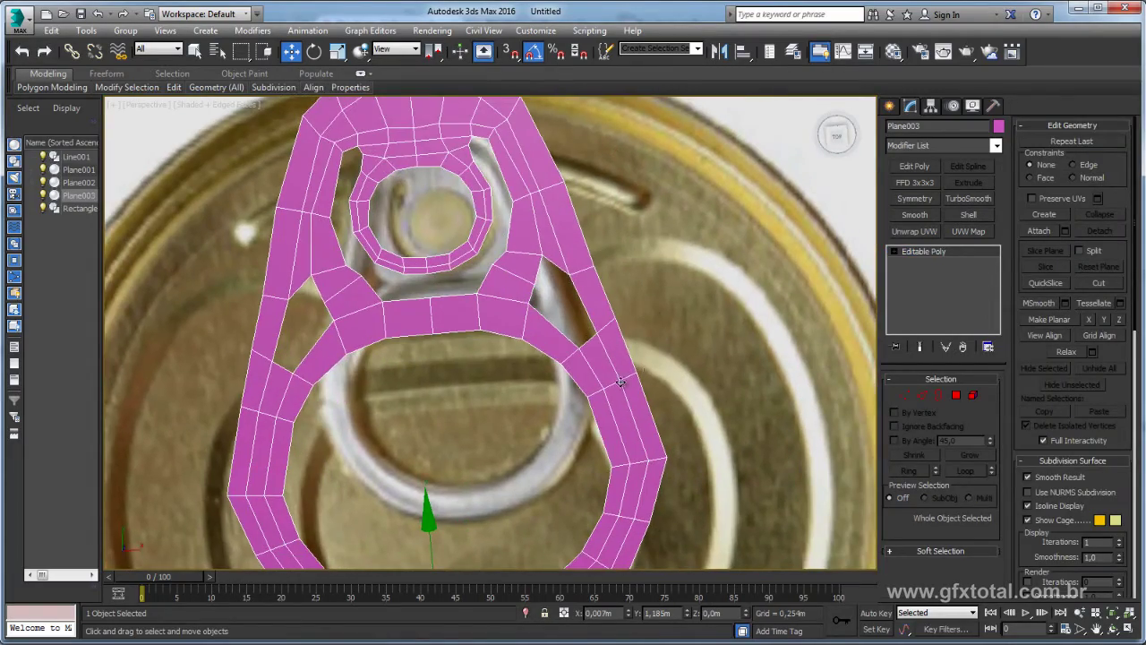
Step: Enter Polygon mode on the pull-tab and Ctrl-select the first outer-ring polygons
mouse_move(620, 382)
alt+middle_down()
mouse_move(654, 302)
mouse_move(772, 227)
mouse_move(686, 364)
mouse_move(639, 340)
mouse_move(618, 374)
mouse_move(547, 383)
alt+middle_up()
alt+middle_drag(433, 466, 500, 327)
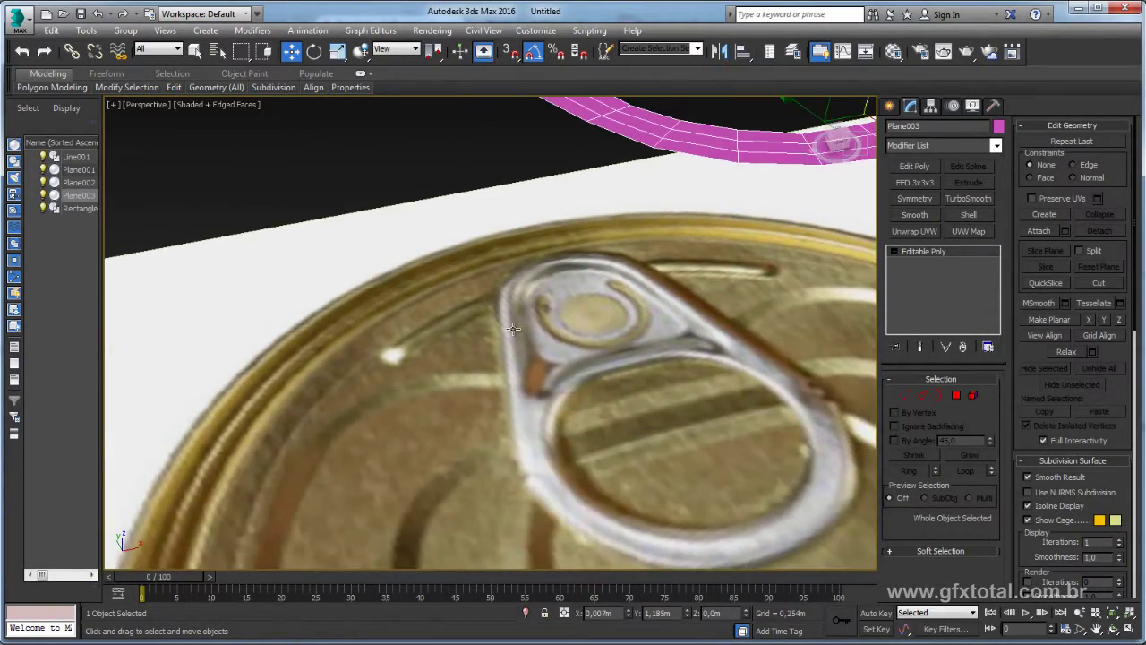
alt+middle_drag(568, 297, 941, 412)
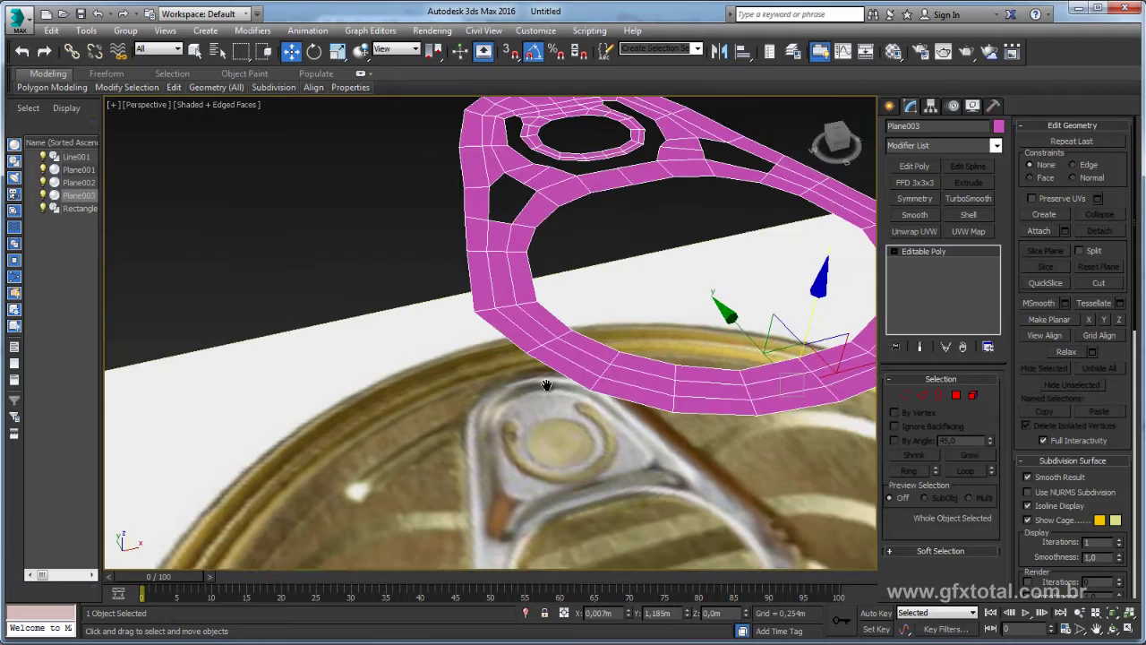
click(955, 396)
click(533, 322)
ctrl+click(578, 358)
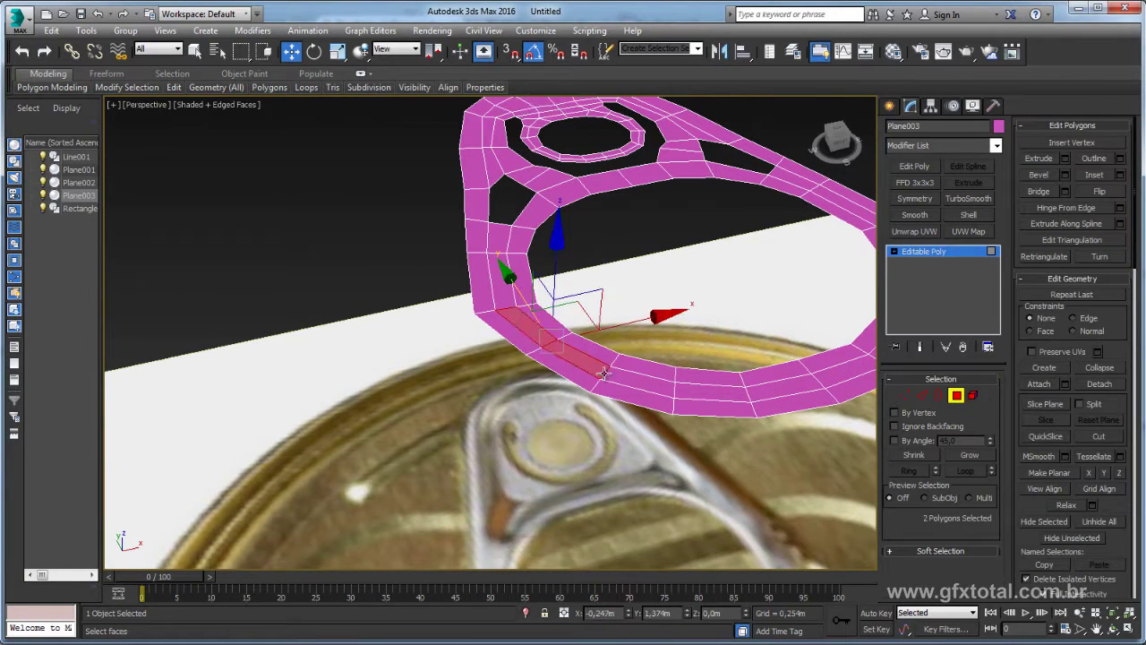
ctrl+click(637, 384)
ctrl+click(712, 387)
ctrl+click(779, 383)
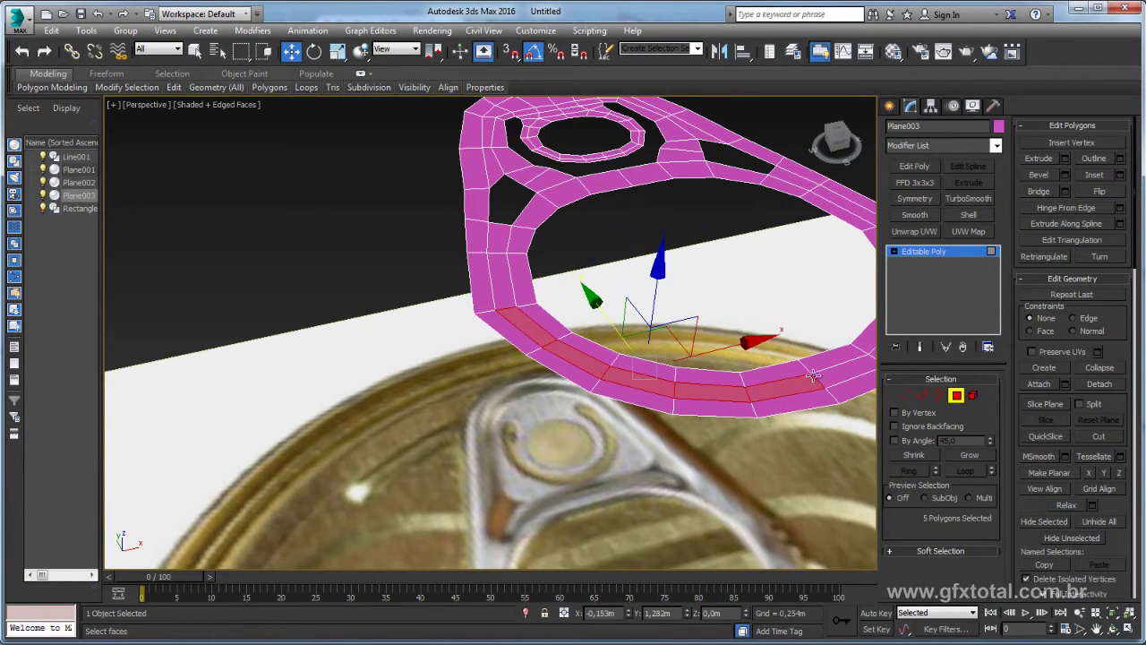
ctrl+click(841, 367)
Step: Add the right-side and lower ring polygons to the outer-ring selection
scroll(848, 351, down, 1)
middle_drag(849, 352, 698, 376)
ctrl+click(706, 333)
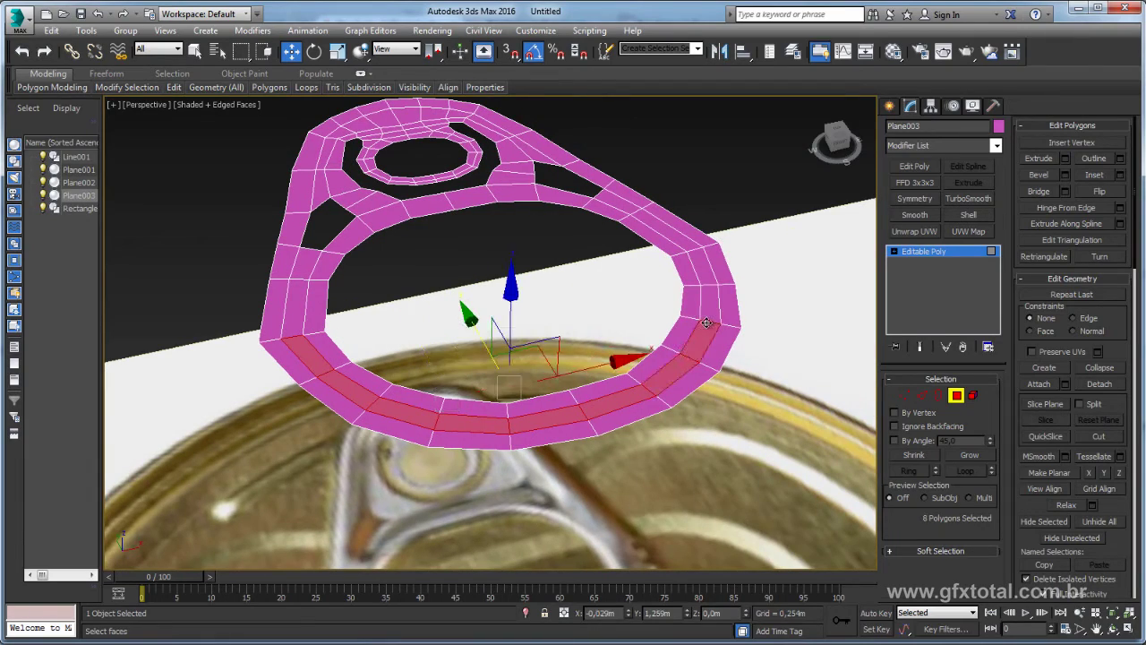
ctrl+click(701, 272)
alt+middle_drag(682, 246, 723, 208)
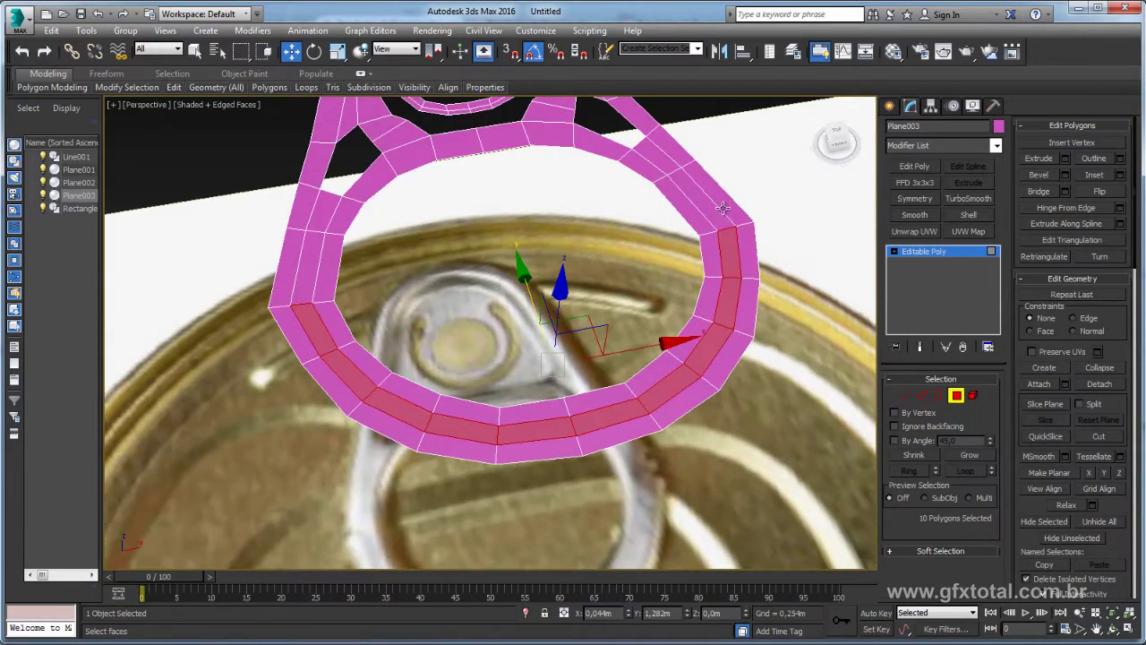
alt+middle_drag(577, 231, 472, 302)
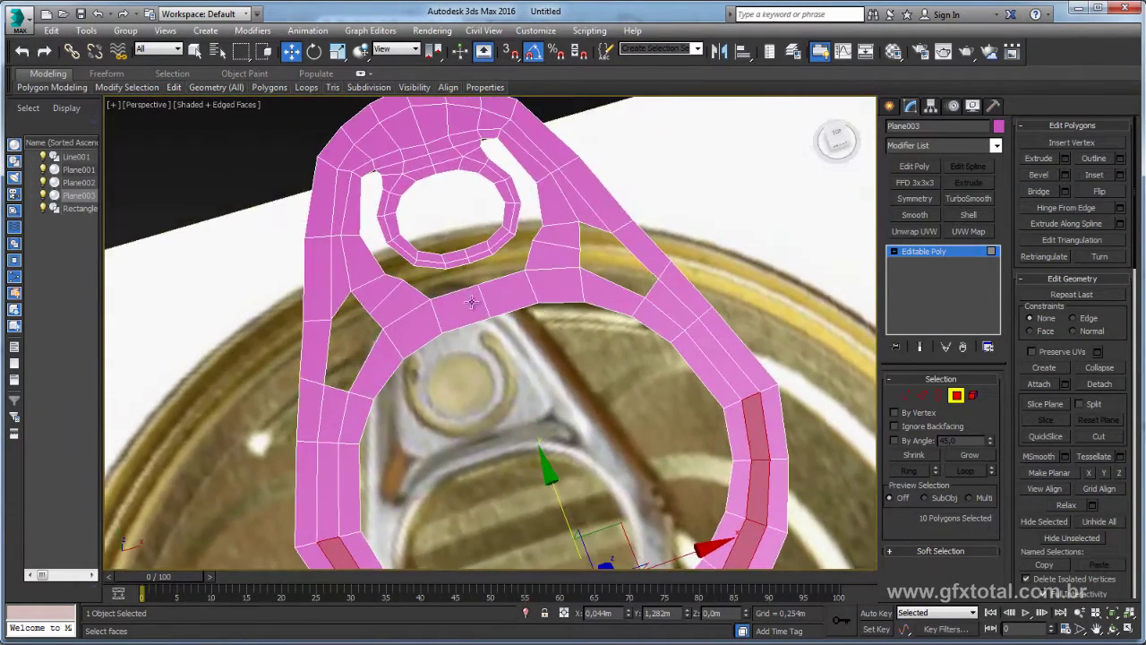
alt+middle_drag(341, 229, 499, 338)
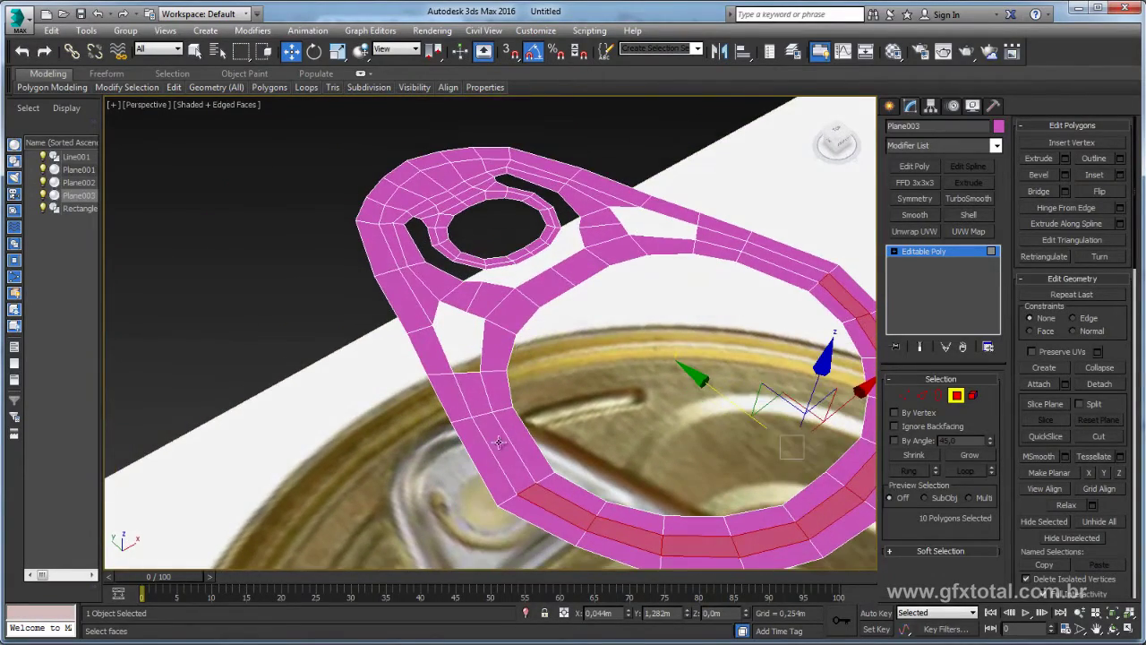
ctrl+click(499, 441)
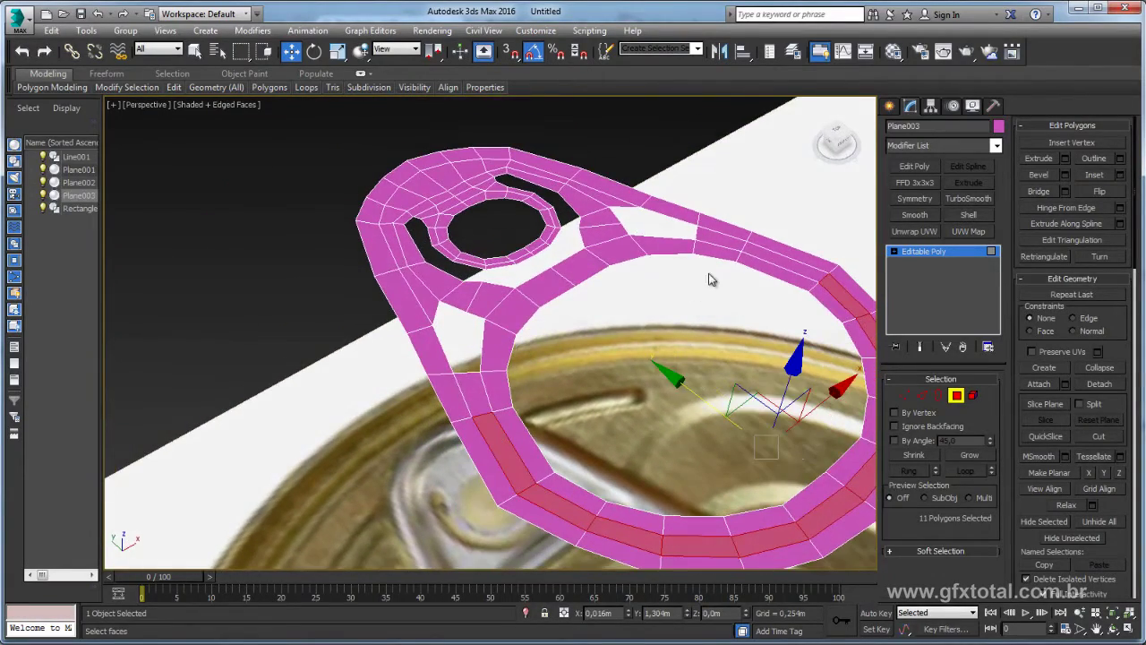
ctrl+click(770, 261)
Step: Add the top ring polygons and nudge the selected ring faces upward
alt+middle_drag(737, 294, 785, 331)
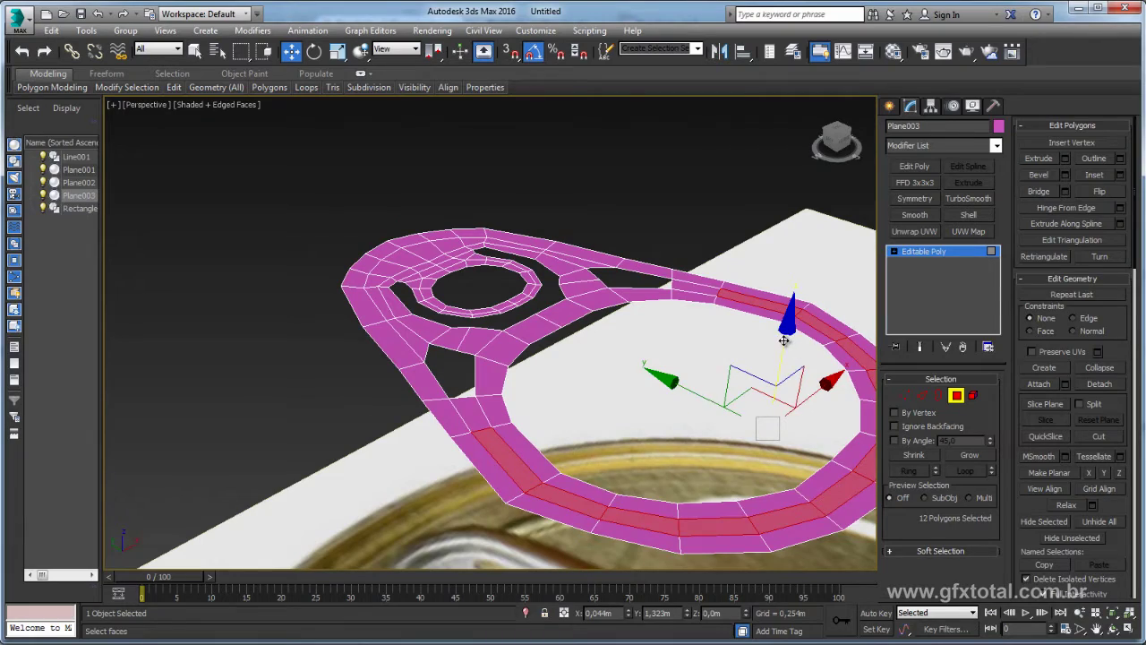
drag(784, 340, 787, 313)
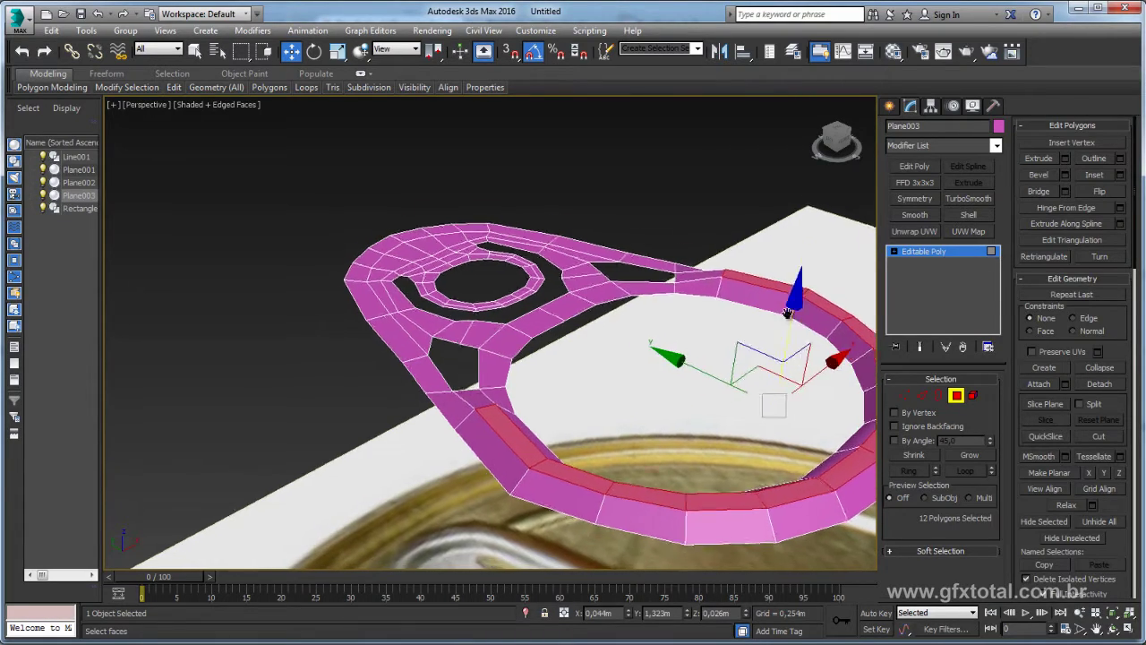
mouse_move(787, 314)
alt+middle_down()
mouse_move(690, 256)
mouse_move(532, 266)
mouse_move(634, 182)
alt+middle_up()
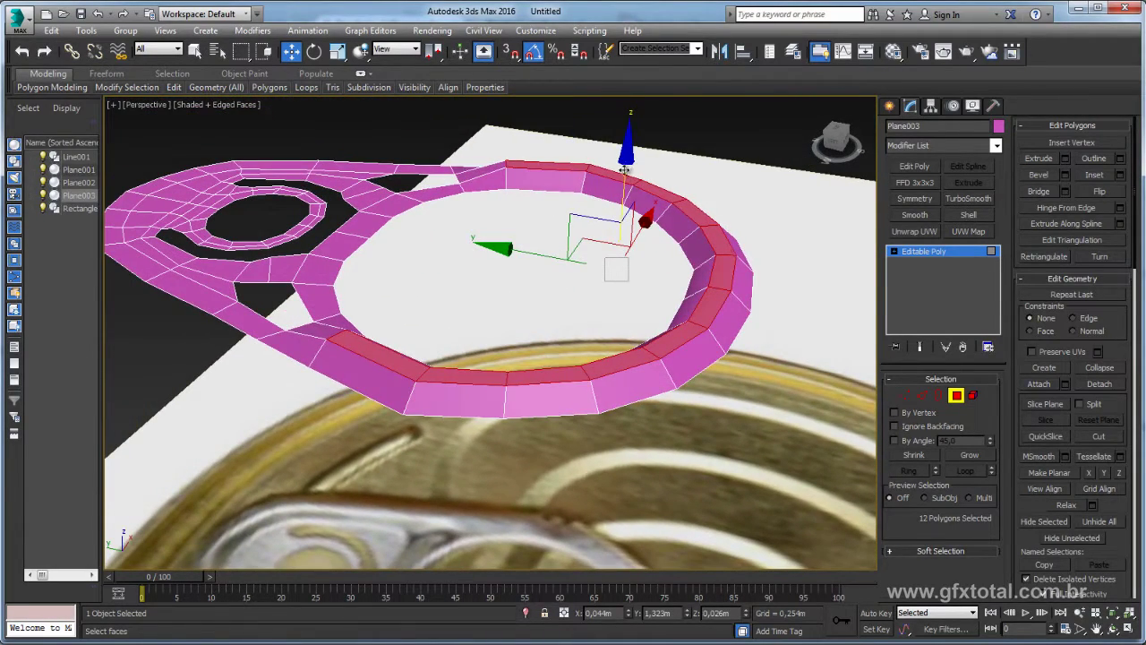
ctrl+click(483, 174)
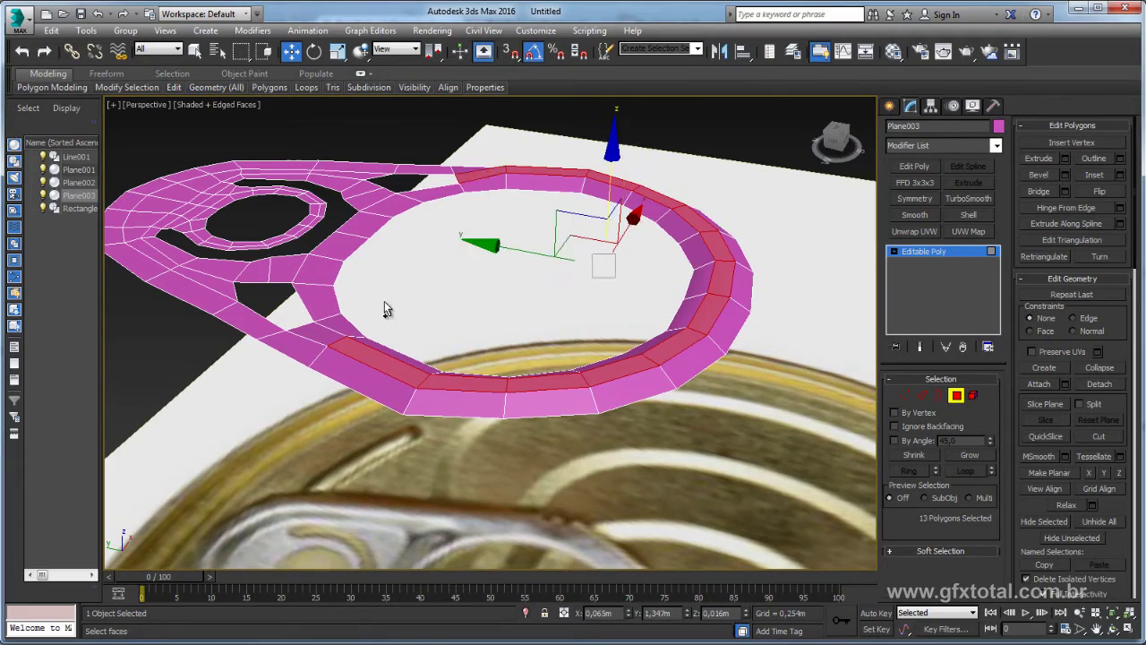
ctrl+click(318, 331)
drag(595, 170, 540, 212)
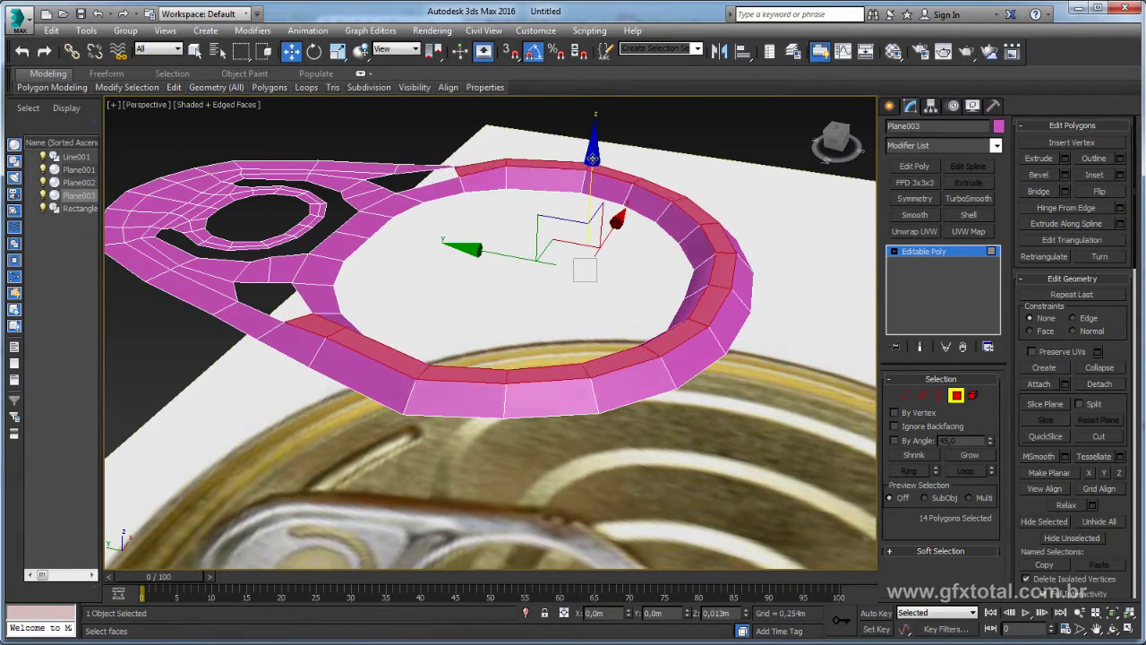
mouse_move(540, 212)
alt+middle_down()
mouse_move(574, 255)
mouse_move(455, 196)
alt+middle_up()
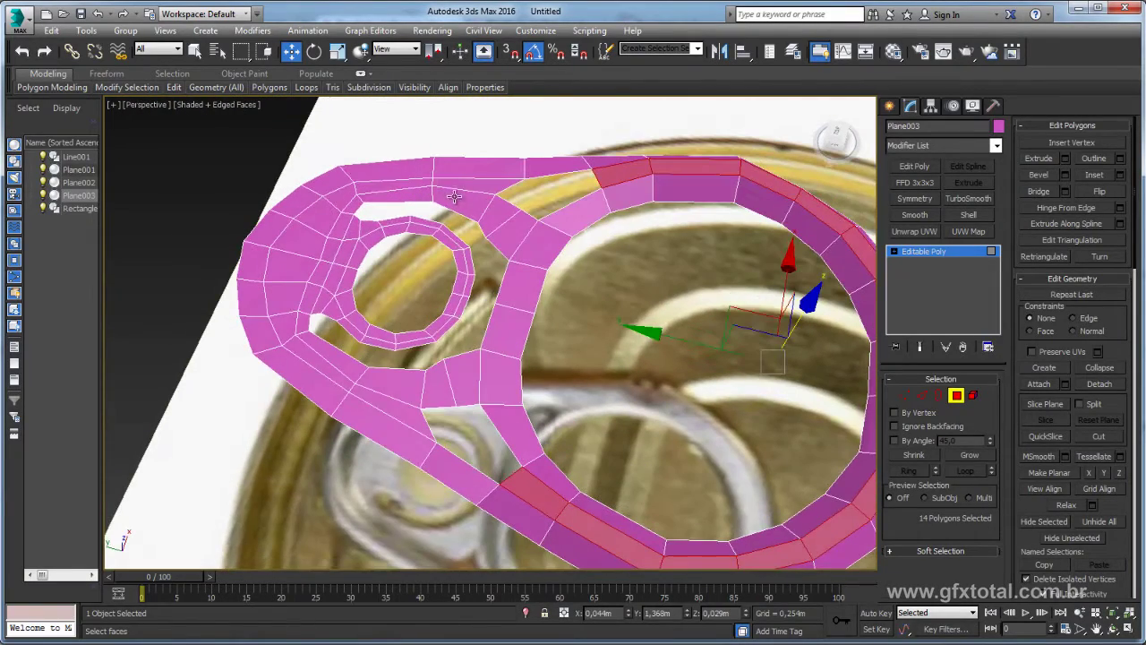
Step: Start selecting the outer rim faces around the tab's rivet end
alt+middle_drag(466, 322, 537, 337)
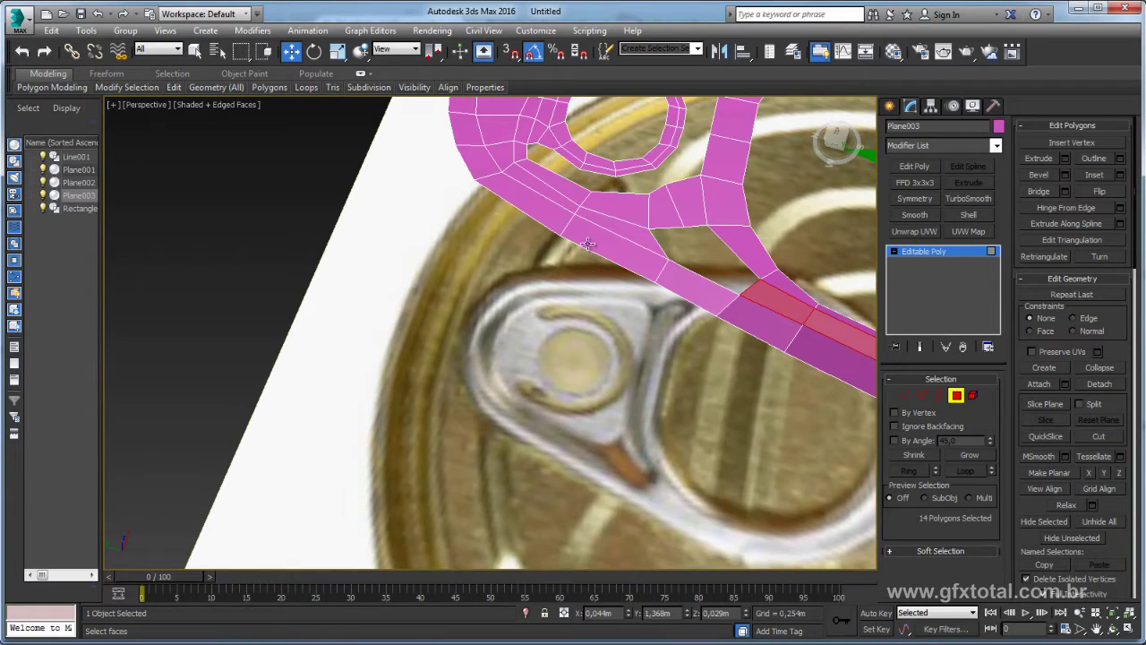
middle_drag(586, 244, 571, 272)
alt+middle_drag(609, 307, 591, 287)
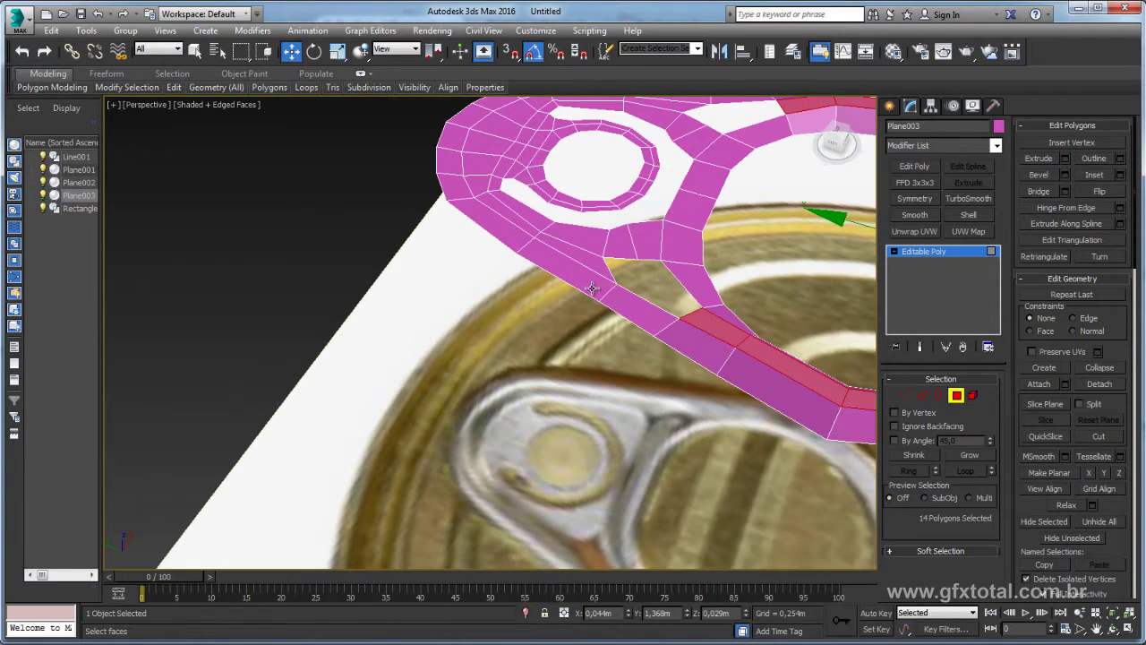
click(576, 278)
ctrl+click(537, 235)
ctrl+click(497, 184)
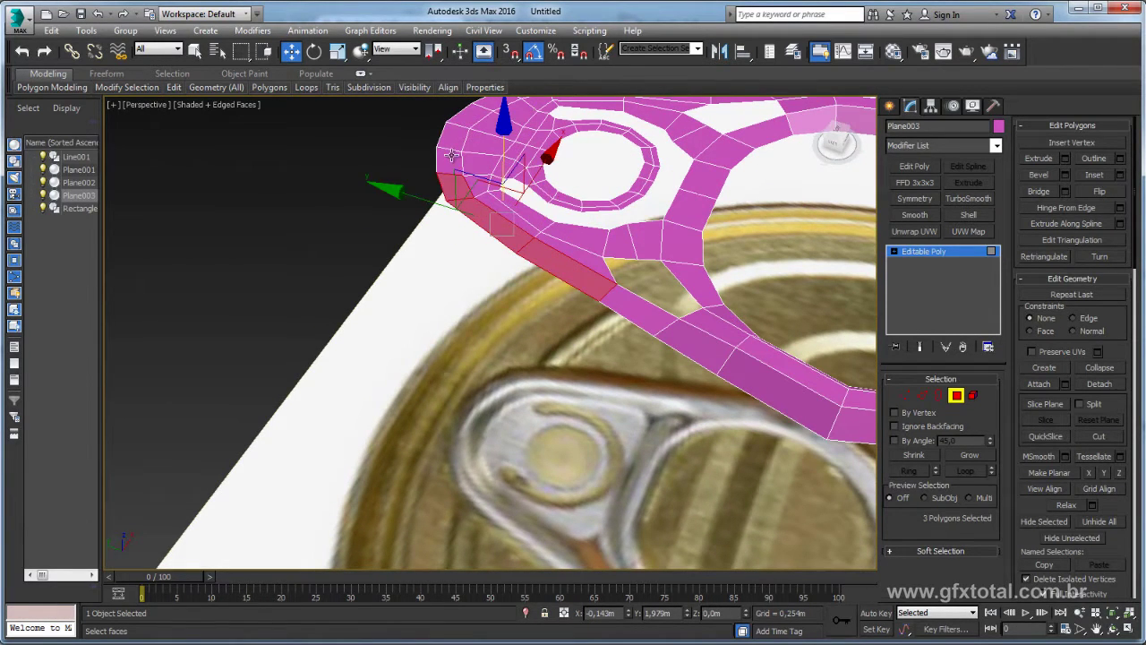
ctrl+click(453, 135)
Step: Add the remaining rim faces, completing the 10-polygon rim selection
ctrl+click(466, 122)
alt+middle_drag(466, 123, 514, 188)
ctrl+click(514, 188)
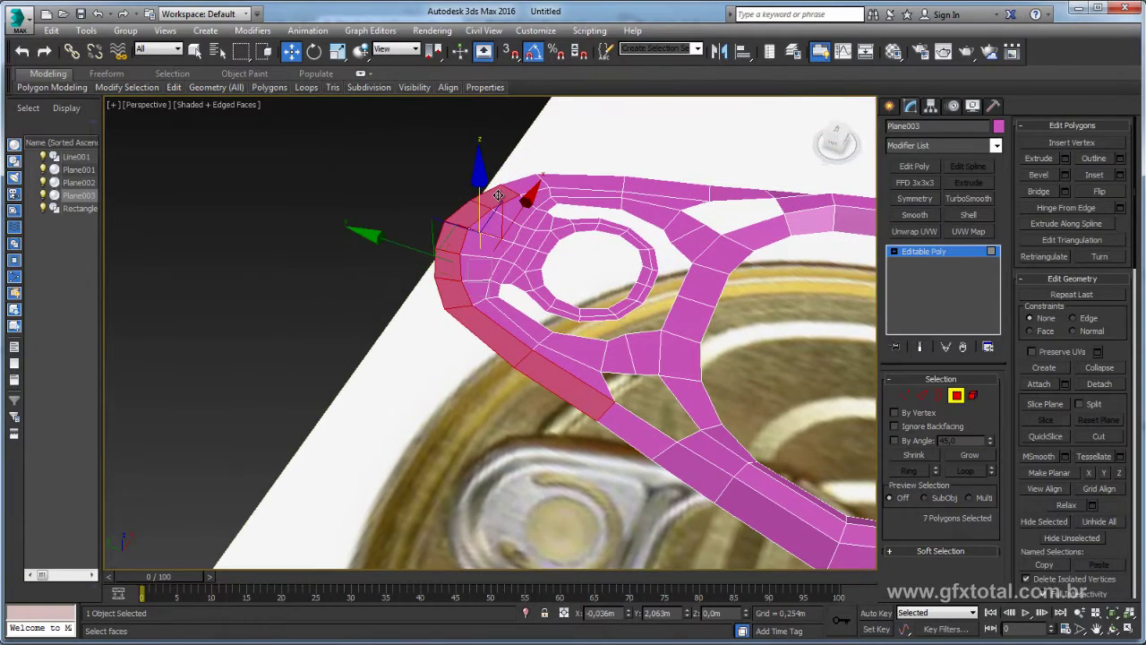
ctrl+click(530, 182)
ctrl+click(565, 179)
ctrl+click(645, 186)
Step: Bevel the selected rim faces with Height 0.012m and Outline -0.008m
alt+middle_drag(645, 186, 691, 265)
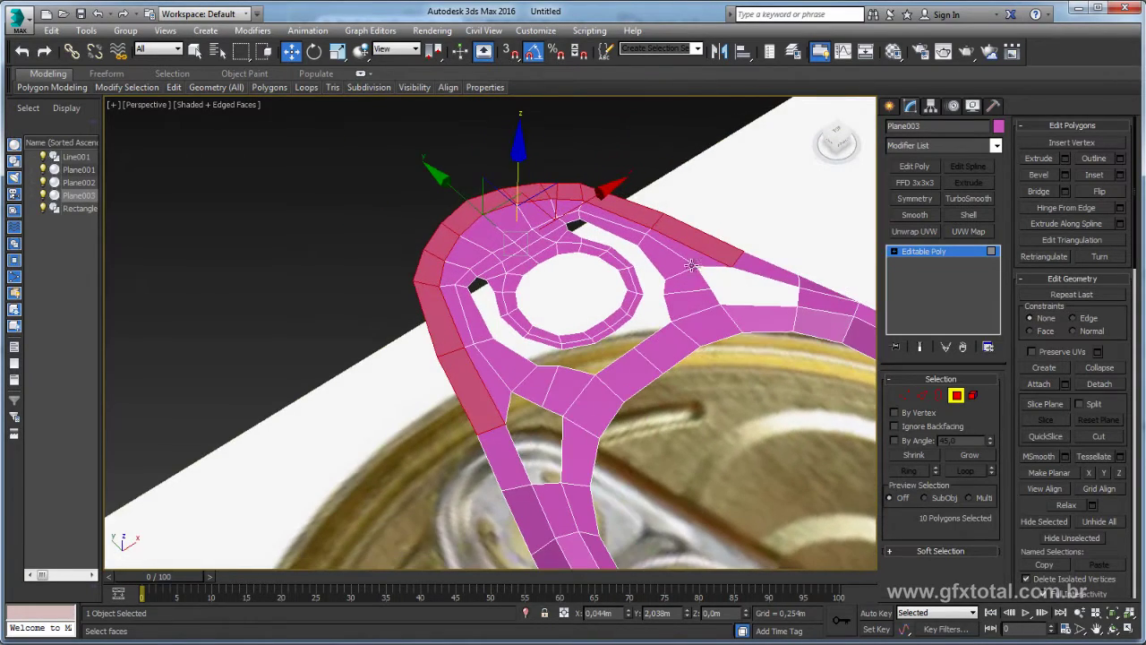
click(1064, 174)
alt+middle_drag(507, 320, 550, 255)
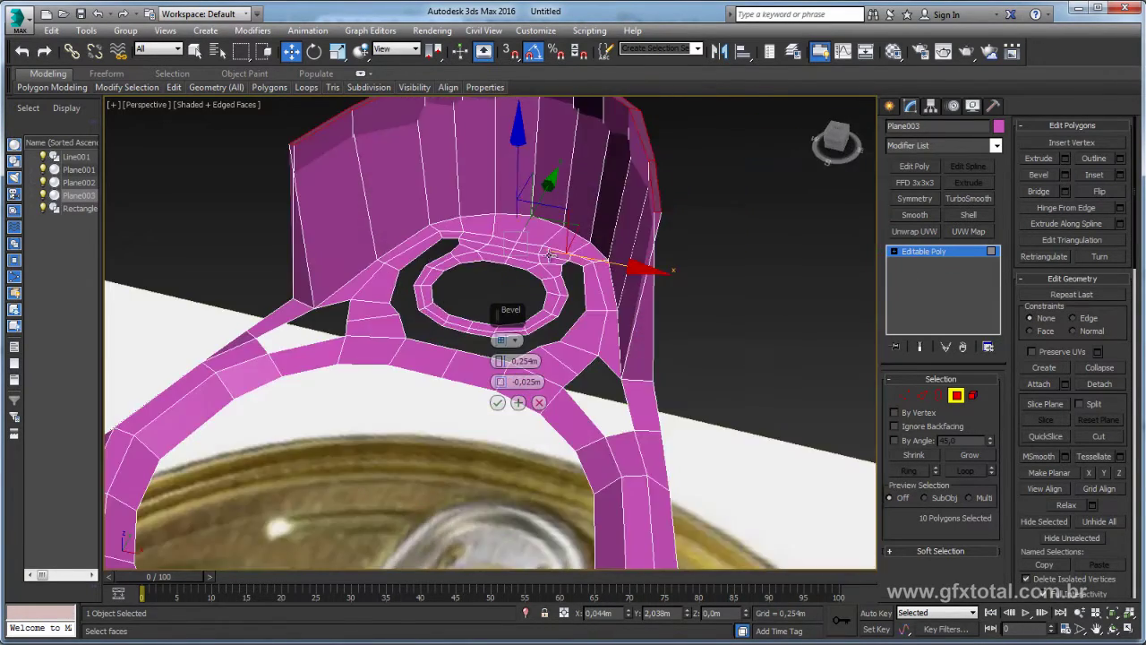
right_click(500, 361)
right_click(499, 382)
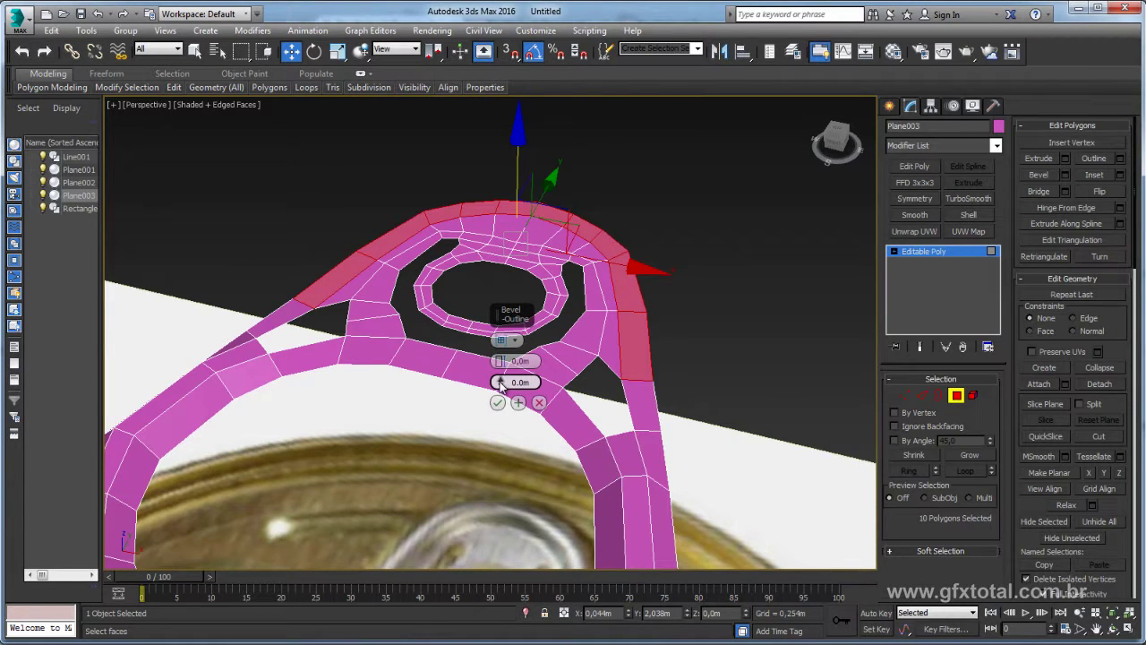
mouse_move(499, 383)
mouse_down()
mouse_move(501, 356)
mouse_move(499, 387)
mouse_move(499, 369)
mouse_up()
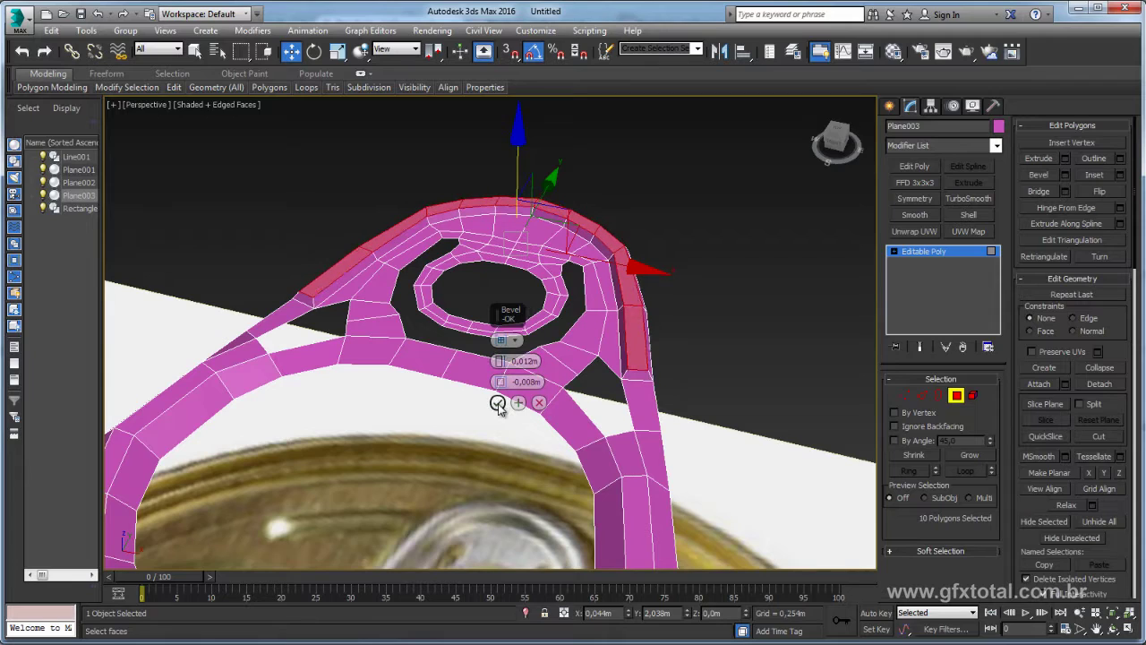
click(498, 404)
Step: Select the first crossbar face between the tab's two holes
alt+middle_drag(448, 247, 524, 191)
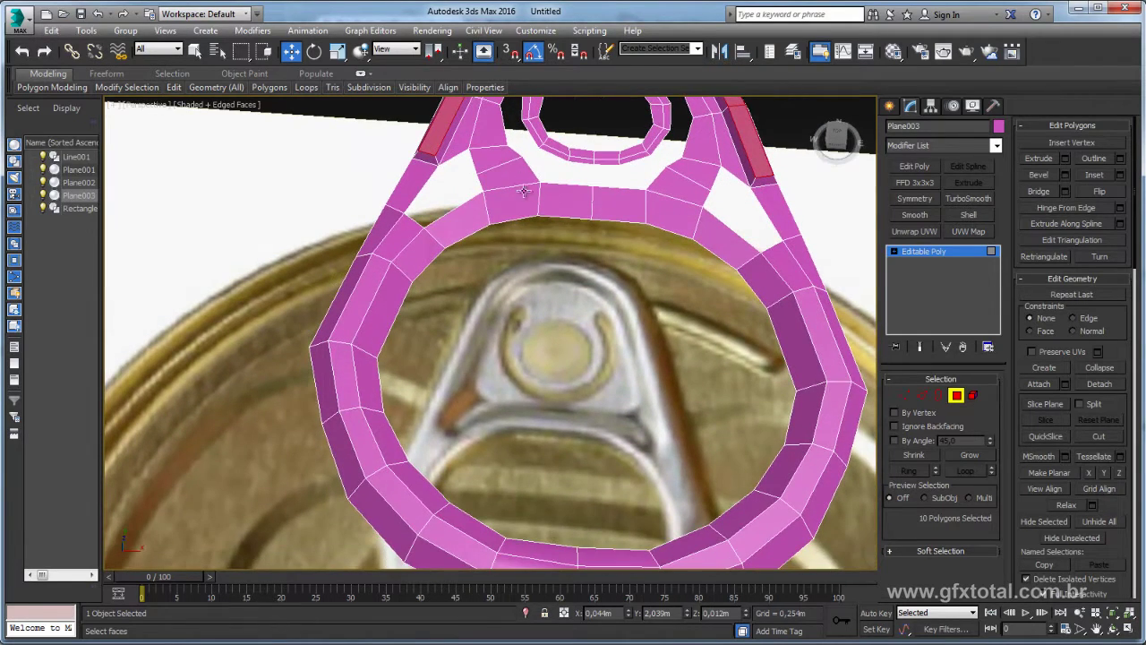
mouse_move(564, 287)
alt+middle_down()
mouse_move(568, 298)
mouse_move(522, 263)
mouse_move(549, 199)
mouse_move(540, 205)
mouse_move(593, 166)
mouse_move(653, 180)
mouse_move(676, 246)
alt+middle_up()
click(542, 193)
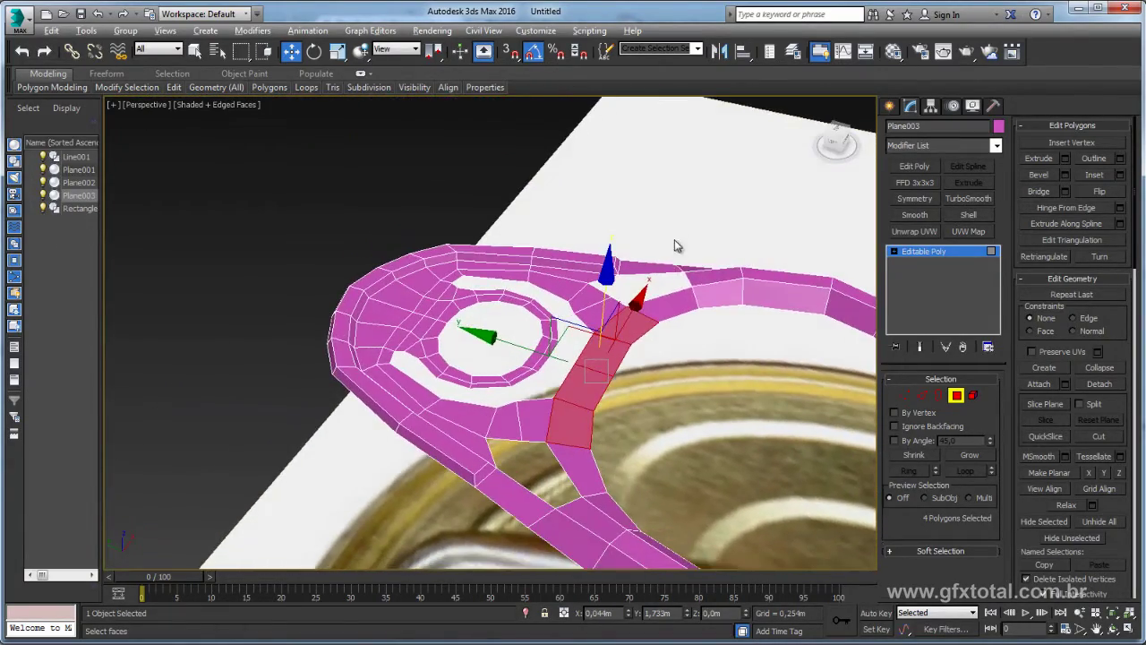
Step: Add the remaining crossbar faces, six polygons in total
ctrl+click(662, 302)
mouse_move(663, 303)
alt+middle_down()
mouse_move(721, 311)
mouse_move(714, 289)
mouse_move(580, 337)
alt+middle_up()
ctrl+click(500, 382)
mouse_move(501, 382)
alt+middle_down()
mouse_move(741, 280)
mouse_move(537, 349)
alt+middle_up()
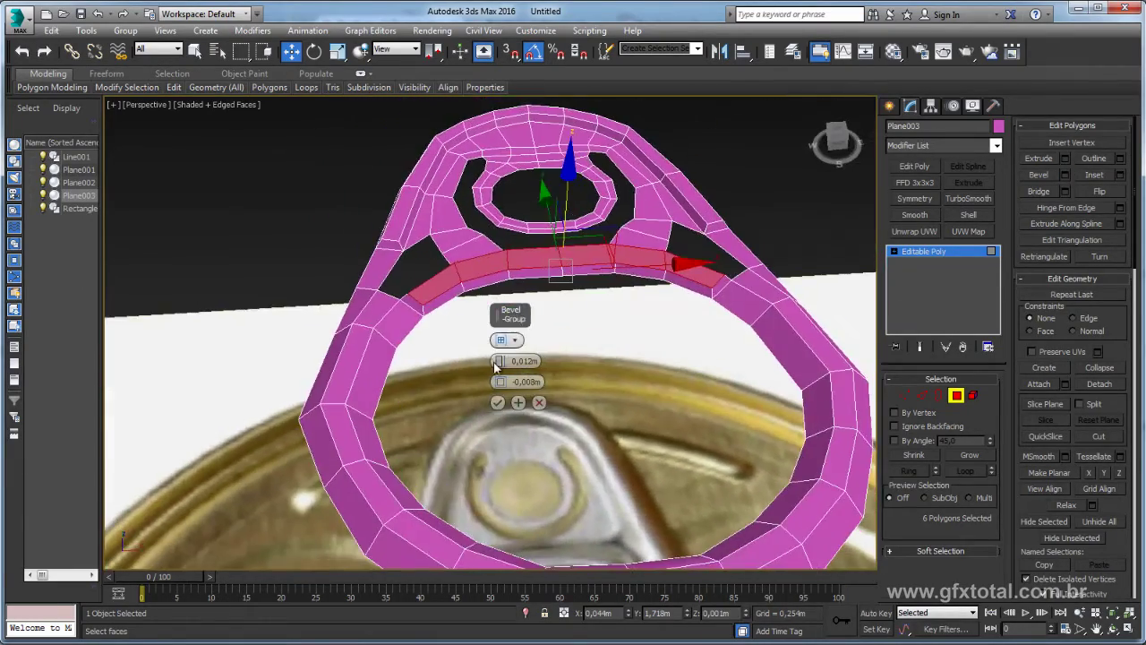
Step: Bevel the crossbar faces 0.02m high with -0.012m outline, then exit Polygon mode
drag(500, 361, 499, 382)
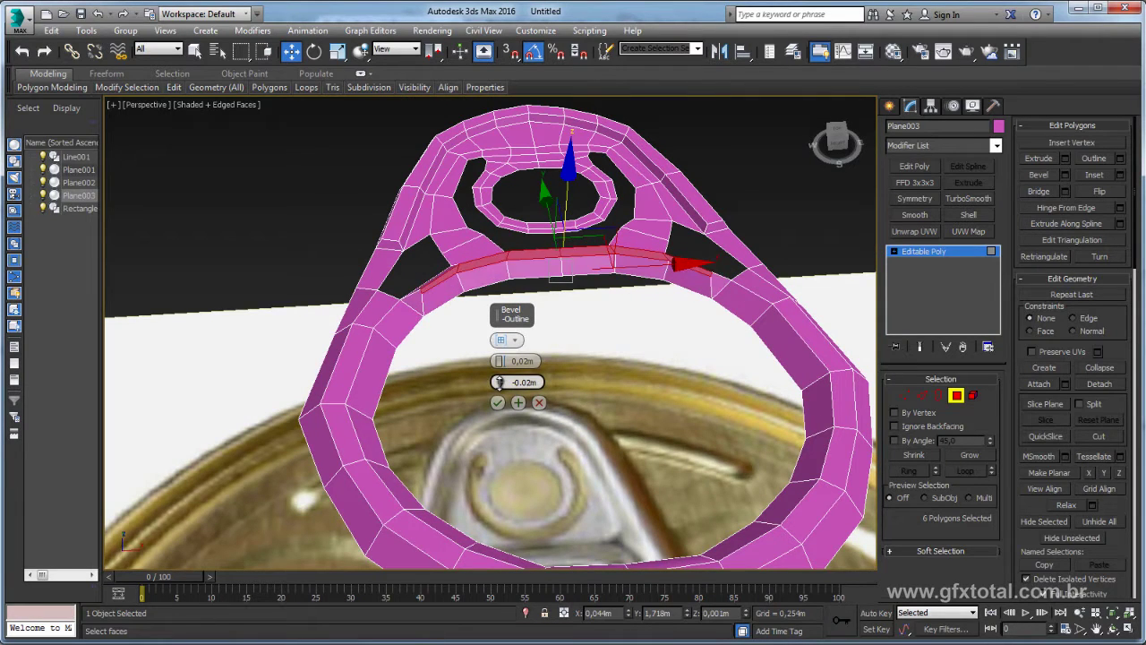
alt+middle_drag(608, 310, 609, 340)
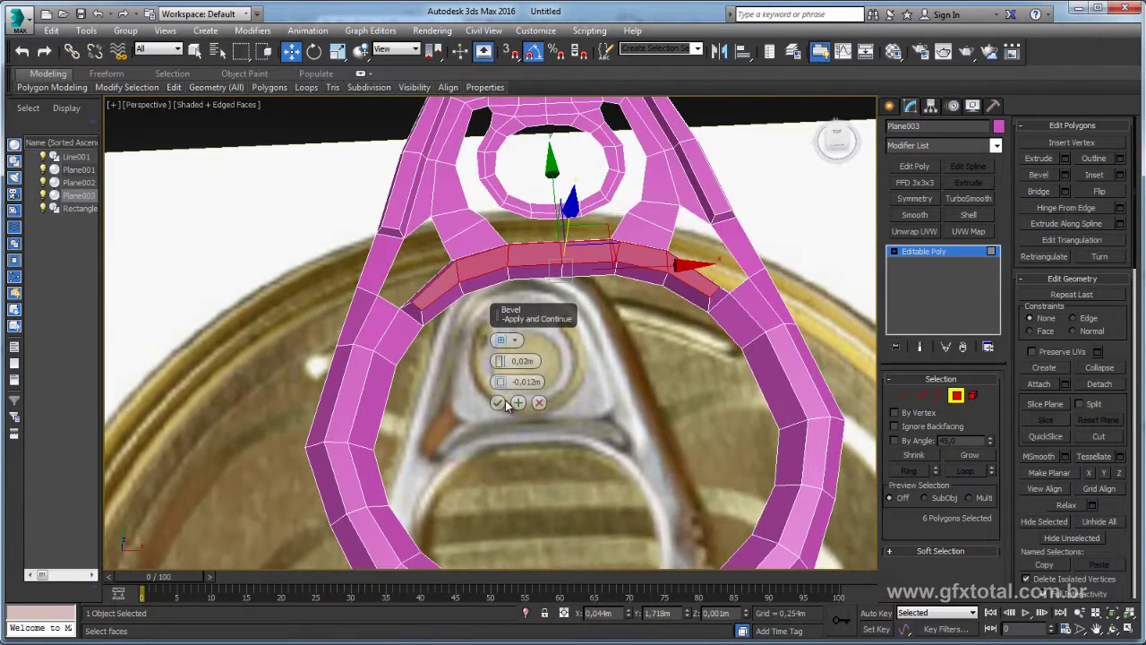
click(498, 402)
click(921, 256)
alt+middle_drag(627, 296, 569, 243)
mouse_move(455, 357)
alt+middle_down()
mouse_move(455, 332)
mouse_move(458, 389)
mouse_move(467, 269)
alt+middle_up()
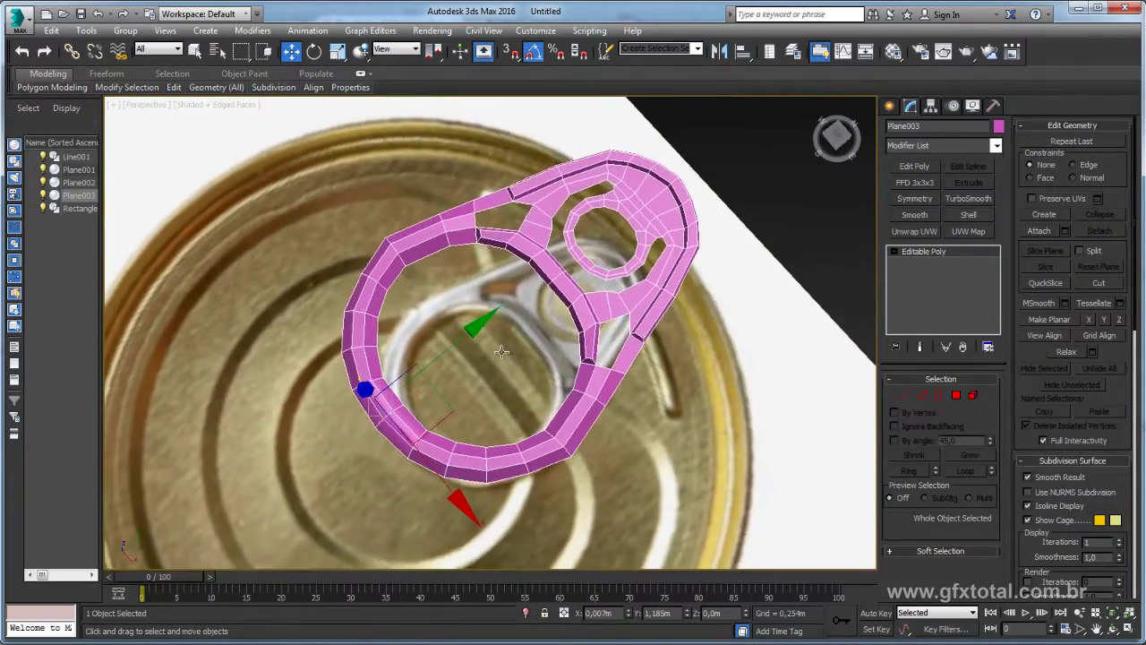
Step: Inspect the bevelled tab from several angles, then enter Vertex mode and box-select vertices
scroll(467, 268, down, 2)
scroll(517, 246, up, 2)
scroll(514, 261, up, 2)
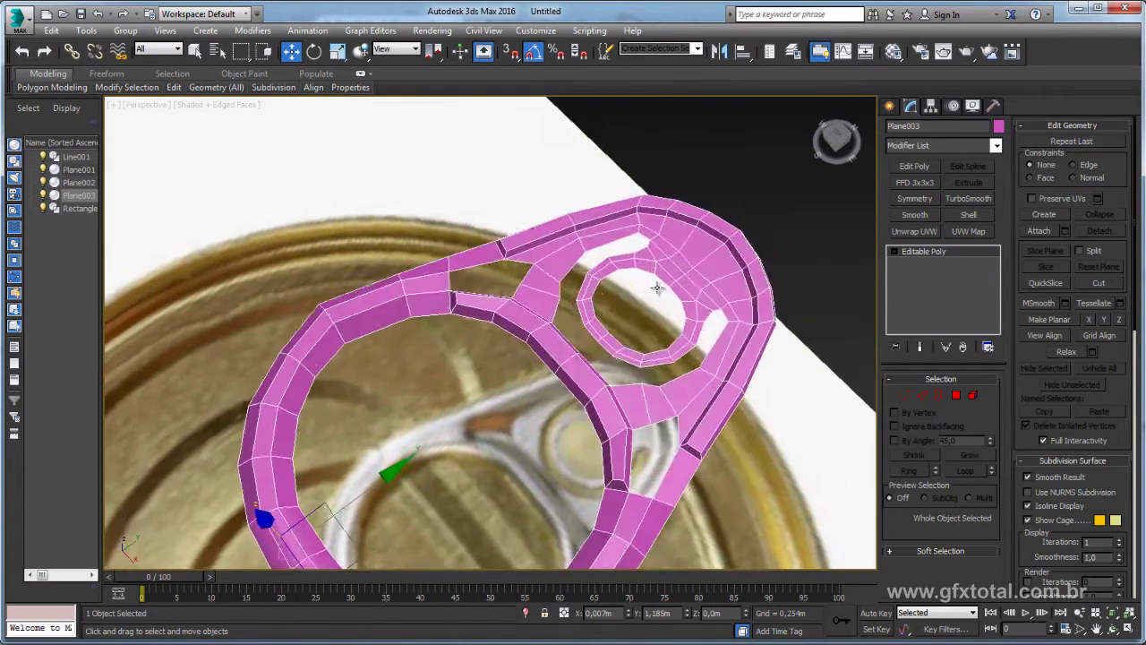
mouse_move(659, 269)
alt+middle_down()
mouse_move(659, 291)
mouse_move(655, 270)
alt+middle_up()
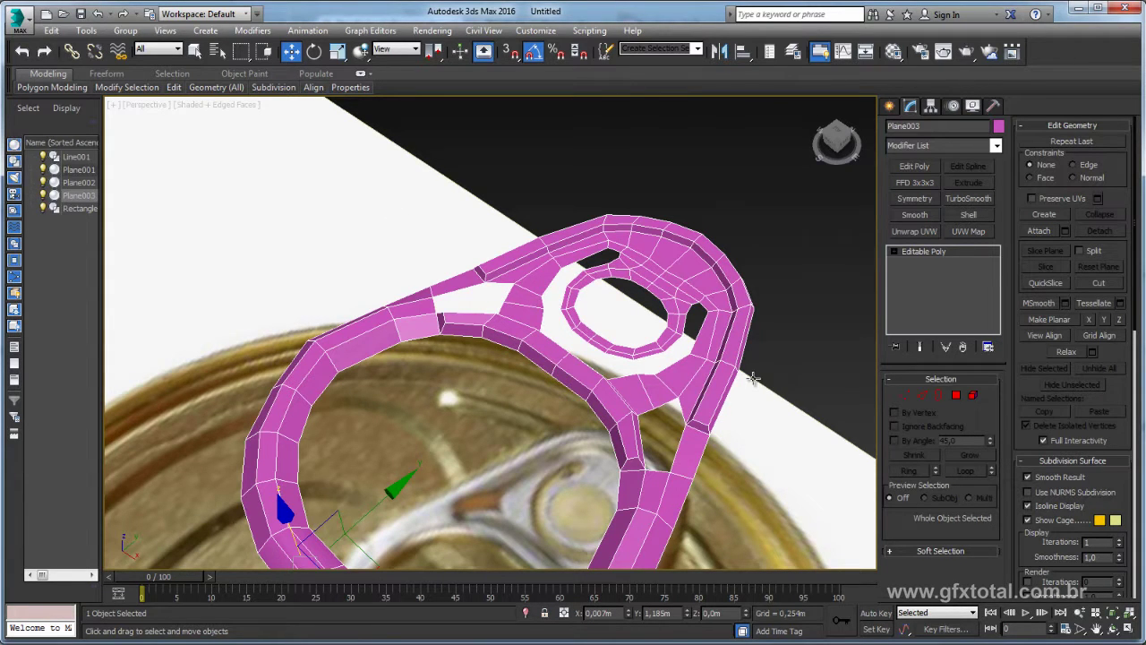
click(906, 397)
alt+middle_drag(571, 343, 575, 362)
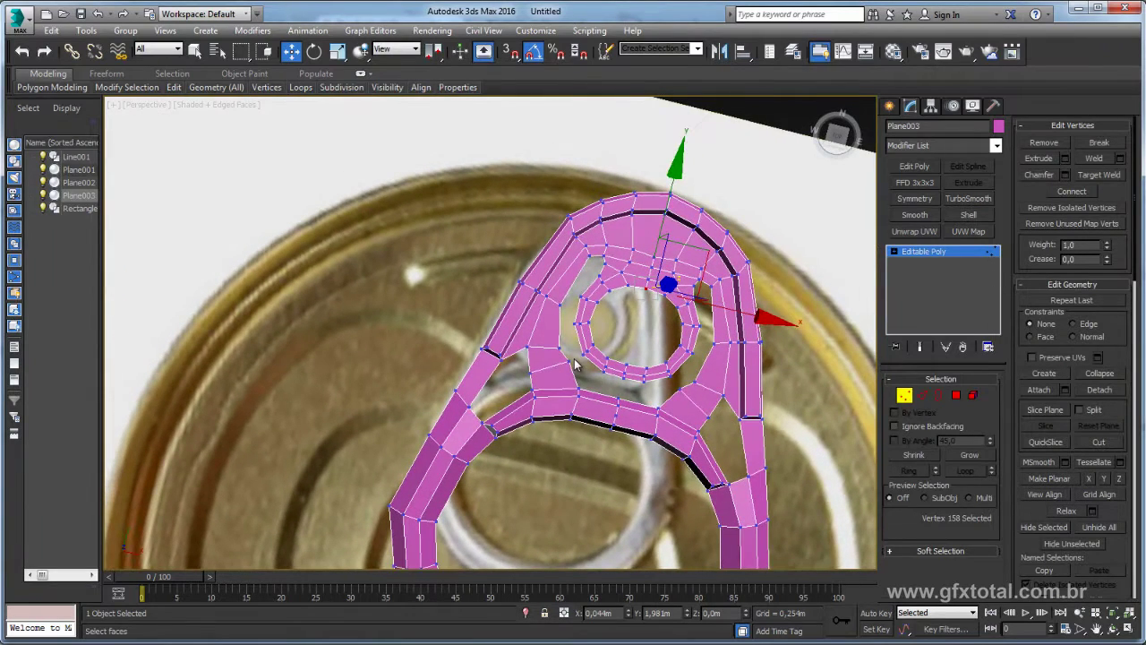
Step: Scale the two vertices beside the rivet hole slightly outward
drag(575, 362, 687, 410)
click(643, 296)
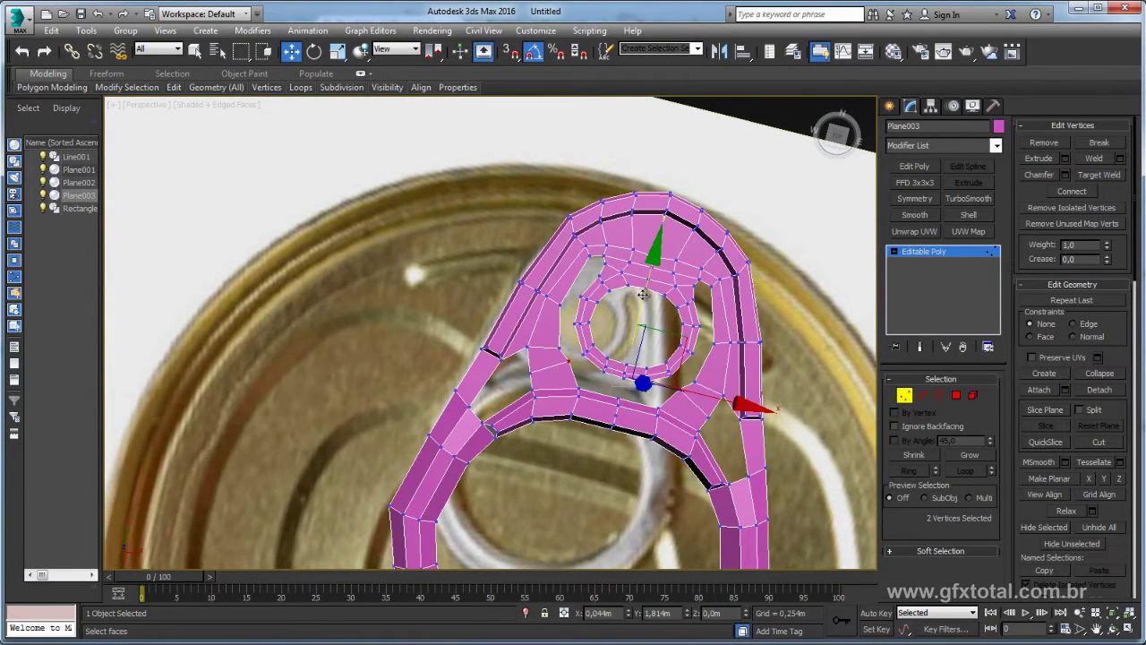
key(e)
key(r)
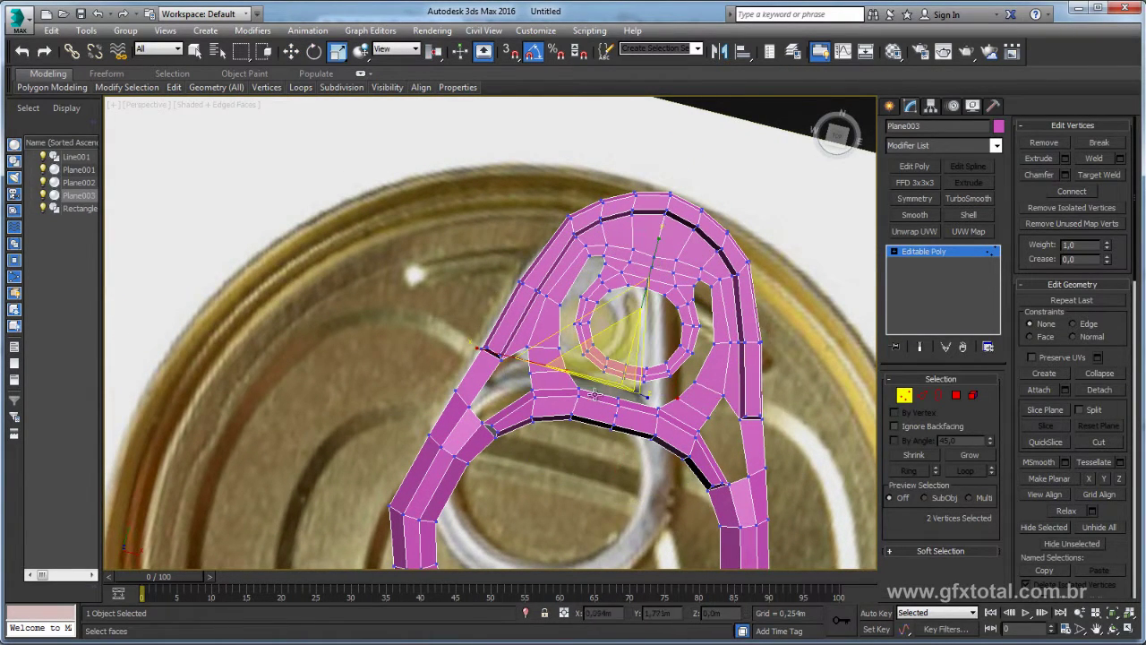
drag(495, 352, 486, 349)
Step: Select the vertices at the tab's top tip with the Move tool active
click(904, 394)
alt+middle_drag(537, 286, 737, 276)
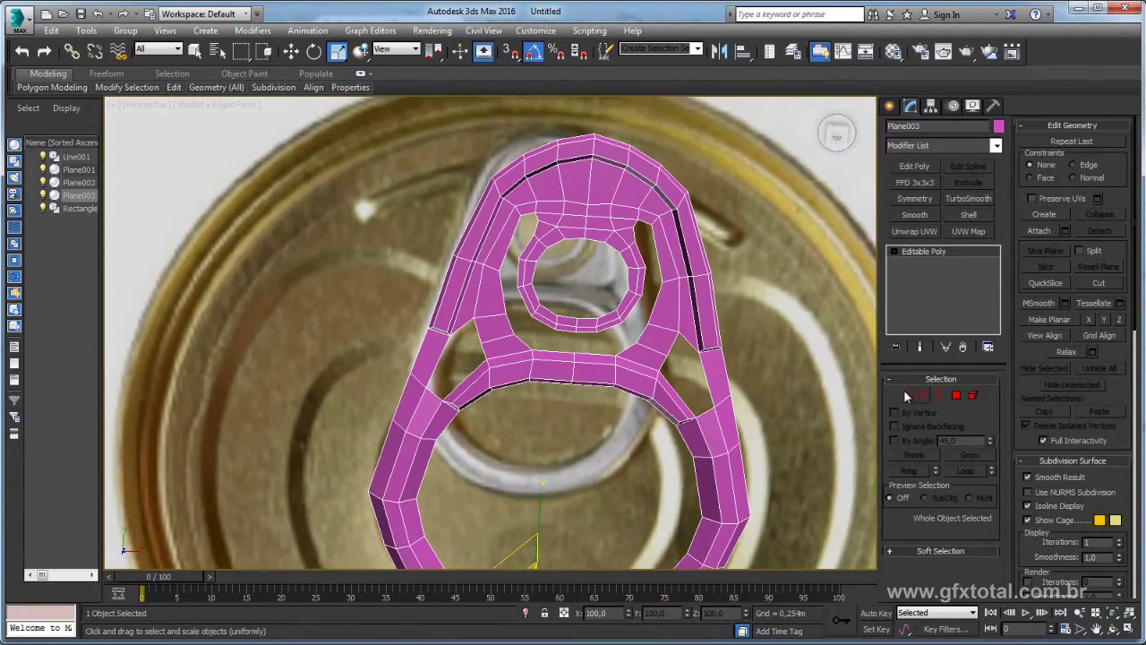
click(904, 395)
key(w)
click(606, 151)
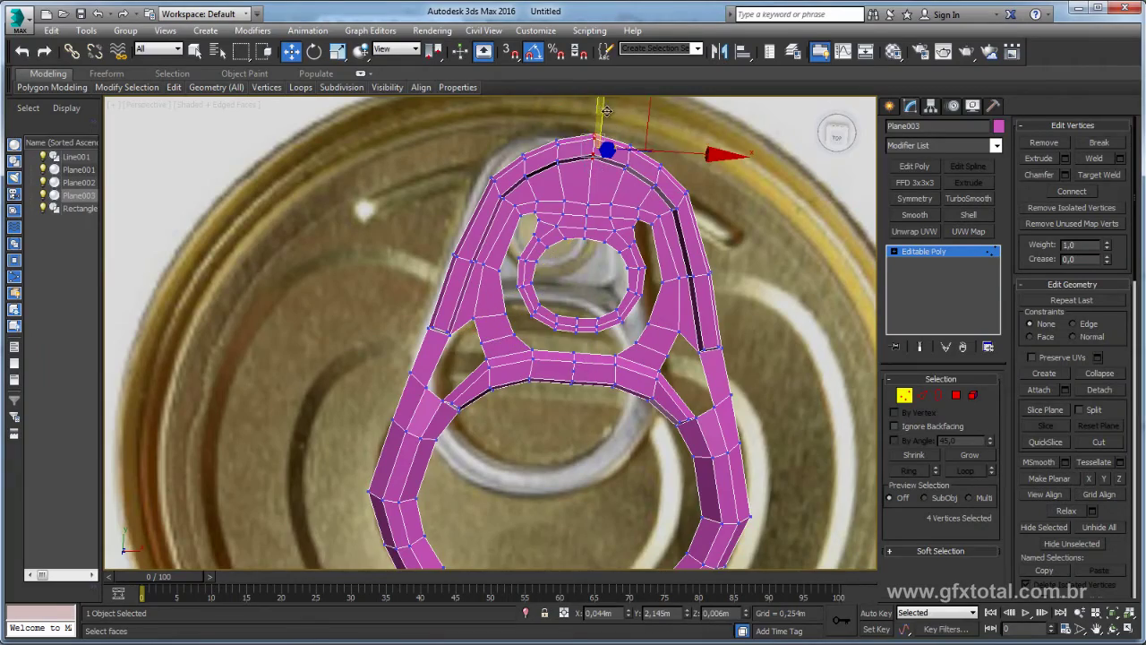
middle_drag(606, 150, 594, 163)
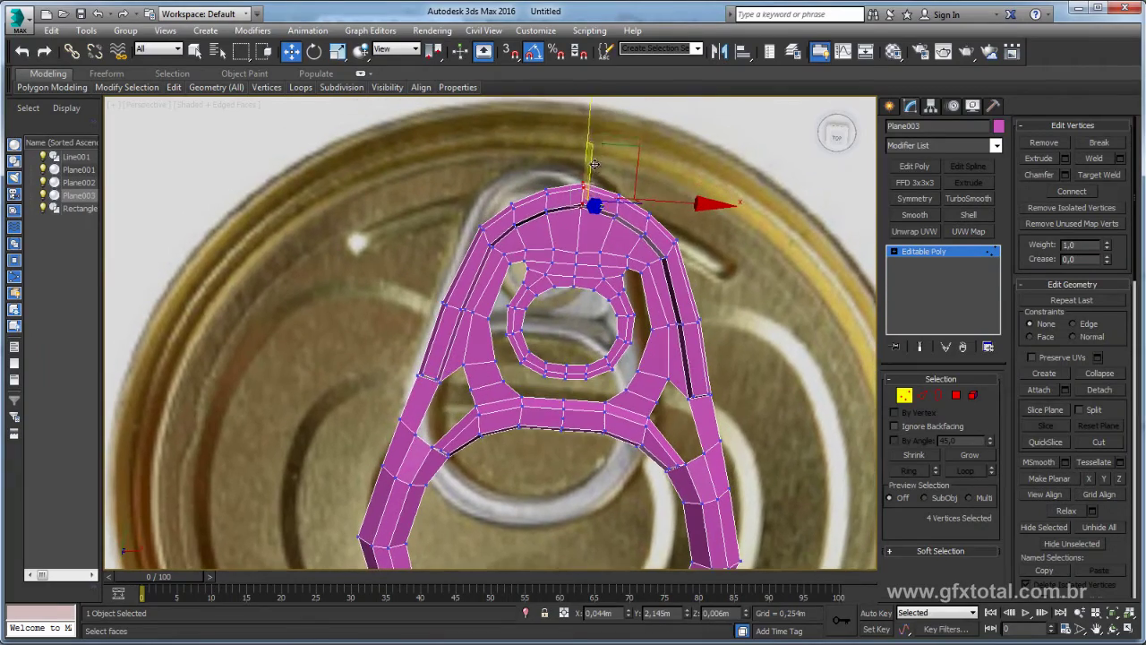
Step: Exit Vertex mode and add a TurboSmooth modifier with 1 iteration
click(937, 251)
click(968, 198)
scroll(537, 331, down, 5)
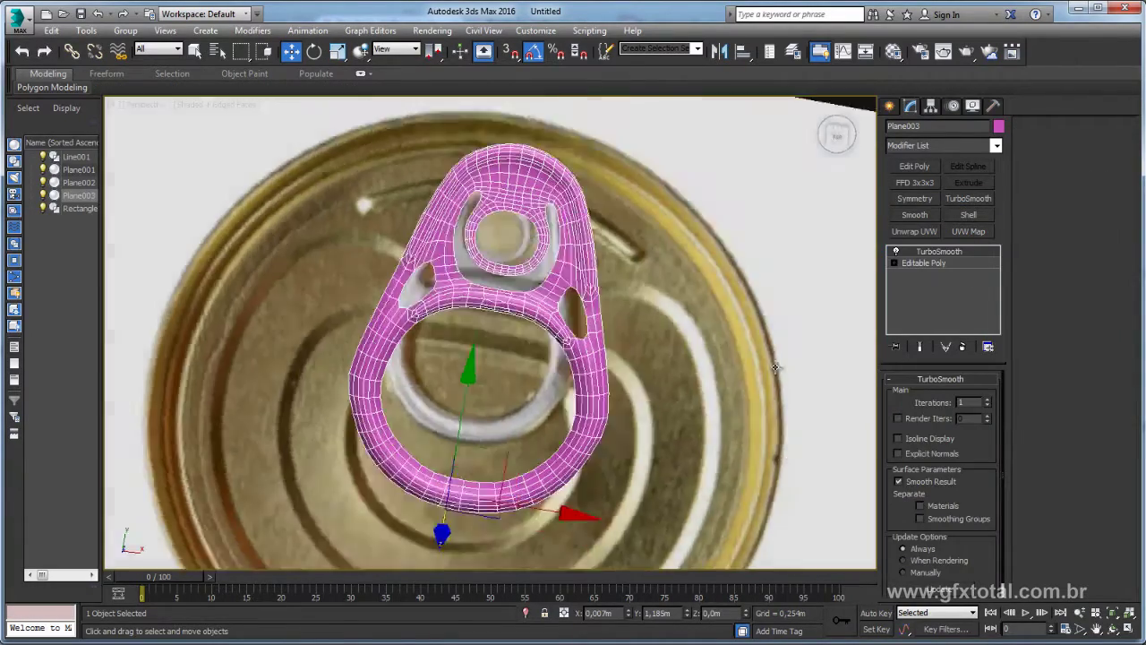
Step: Deselect the tab and view the smoothed result in plain Shaded mode
alt+middle_drag(537, 331, 749, 225)
click(749, 225)
alt+middle_drag(591, 334, 631, 313)
key(F4)
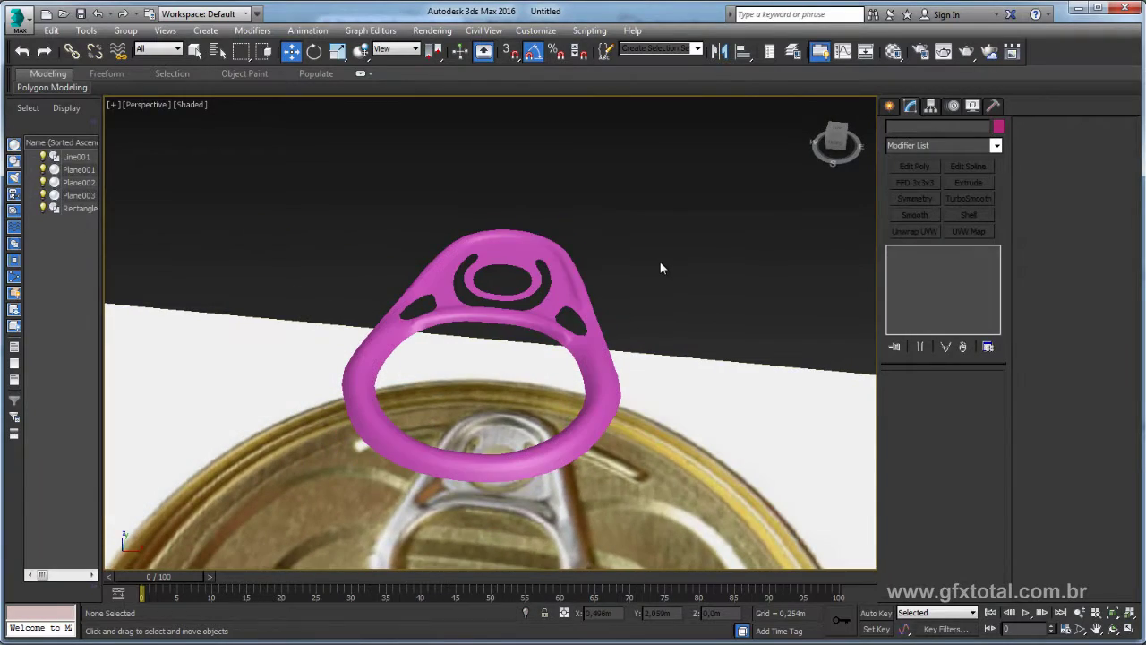
mouse_move(659, 261)
alt+middle_down()
mouse_move(703, 303)
mouse_move(719, 242)
mouse_move(680, 301)
mouse_move(507, 234)
mouse_move(593, 274)
mouse_move(652, 256)
alt+middle_up()
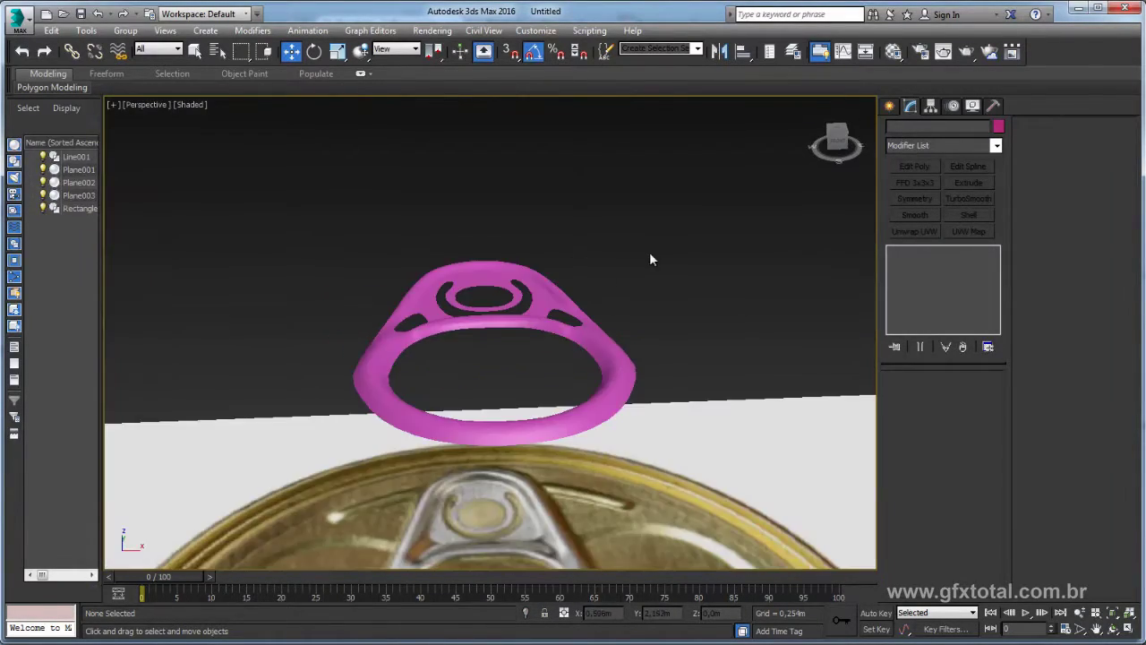
Step: Reselect Plane003, turn off TurboSmooth and return to the Editable Poly level
click(562, 318)
scroll(575, 319, up, 3)
mouse_move(576, 319)
alt+middle_down()
mouse_move(625, 301)
mouse_move(623, 323)
alt+middle_up()
click(927, 264)
click(895, 251)
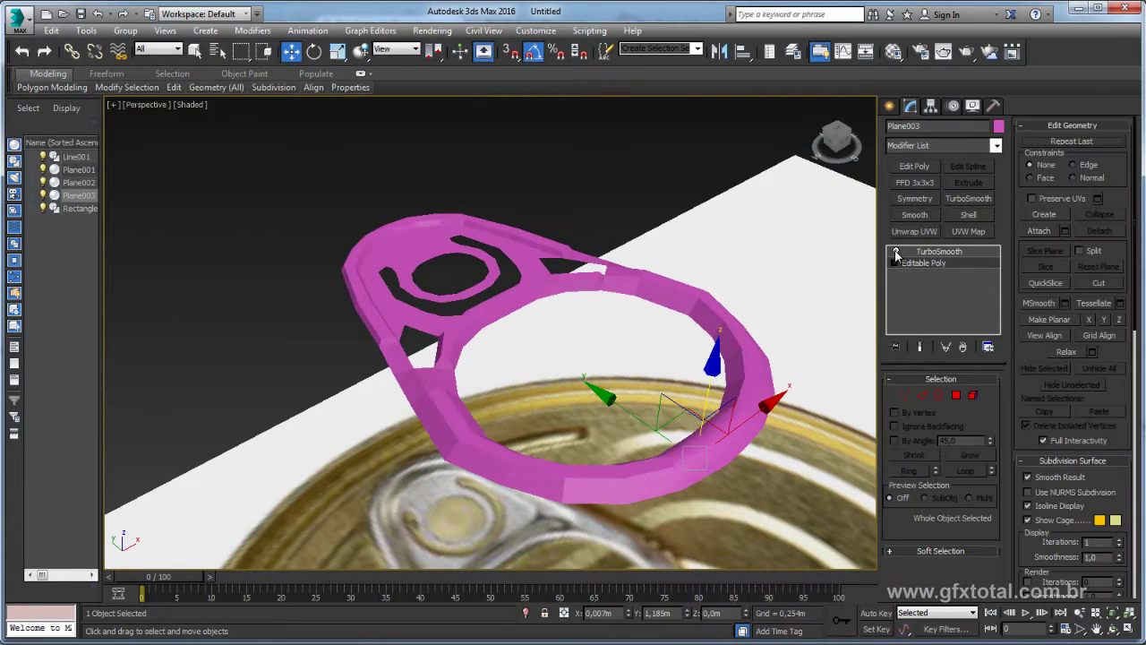
Step: Restore edged faces and add a Shell modifier to the pull-tab
key(F4)
click(996, 145)
drag(996, 170, 998, 541)
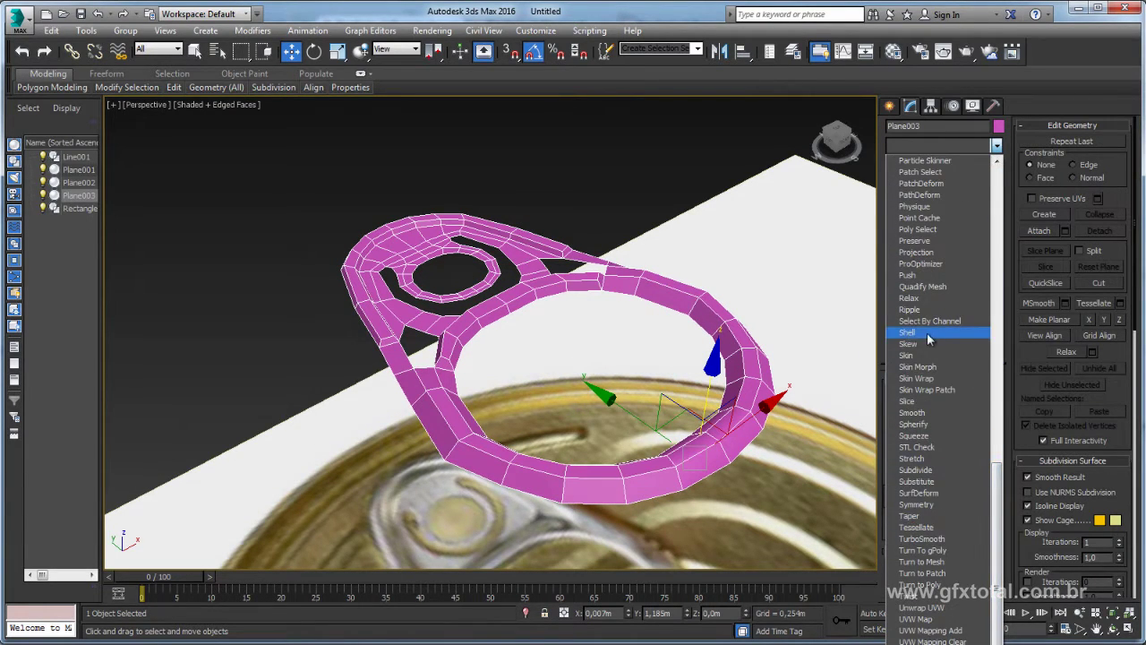
click(889, 334)
click(889, 334)
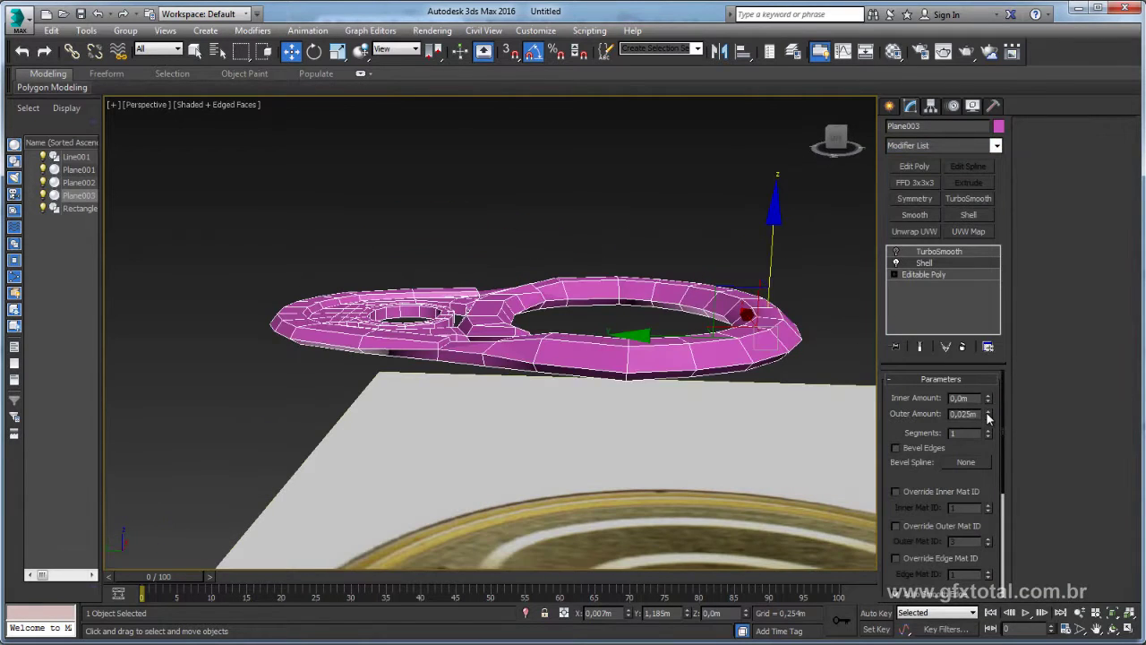
Step: Set Shell to 0.006m inner and 0.0m outer, then re-enable TurboSmooth
right_click(989, 416)
mouse_move(989, 403)
mouse_down()
mouse_move(1018, 282)
mouse_move(1019, 370)
mouse_up()
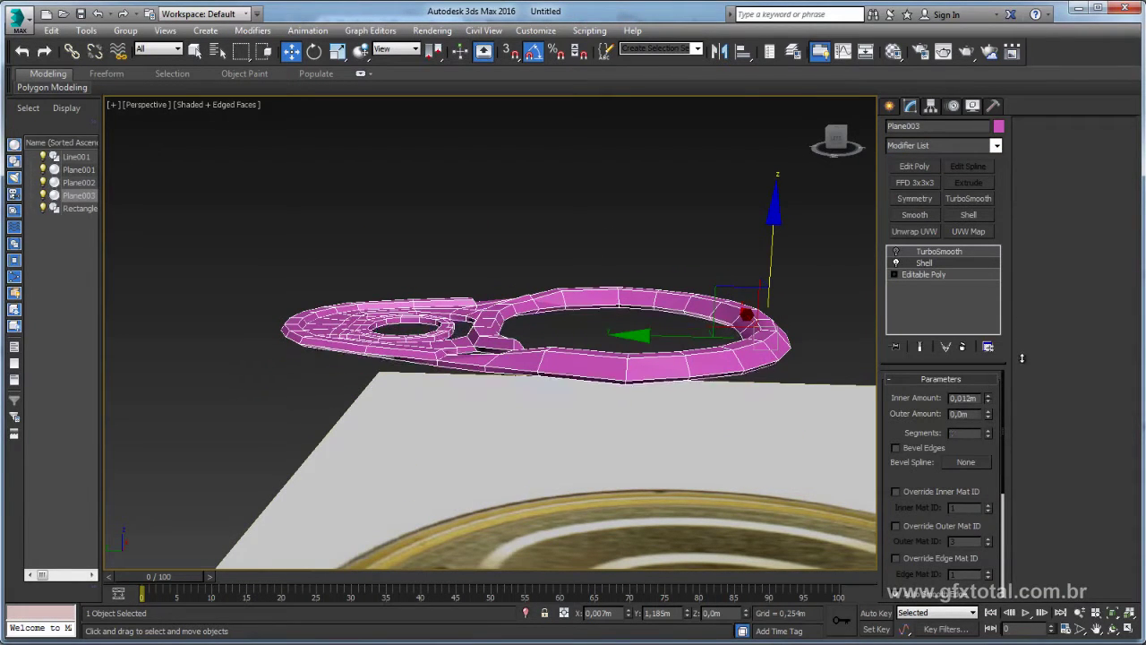
mouse_move(492, 323)
alt+middle_down()
mouse_move(492, 359)
mouse_move(482, 333)
mouse_move(409, 346)
mouse_move(402, 300)
alt+middle_up()
scroll(401, 289, up, 3)
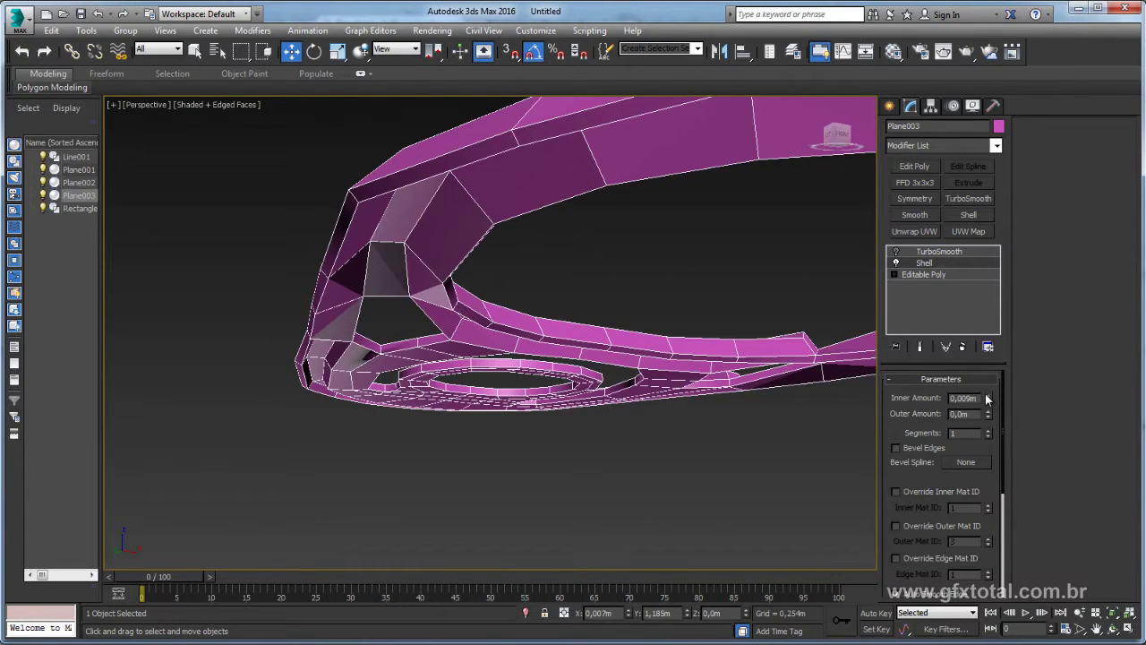
mouse_move(988, 398)
mouse_down()
mouse_move(979, 389)
mouse_move(980, 405)
mouse_up()
alt+middle_drag(650, 271, 658, 351)
click(931, 252)
Step: Raise TurboSmooth iterations to 2 and inspect the pull-tab up close
click(896, 252)
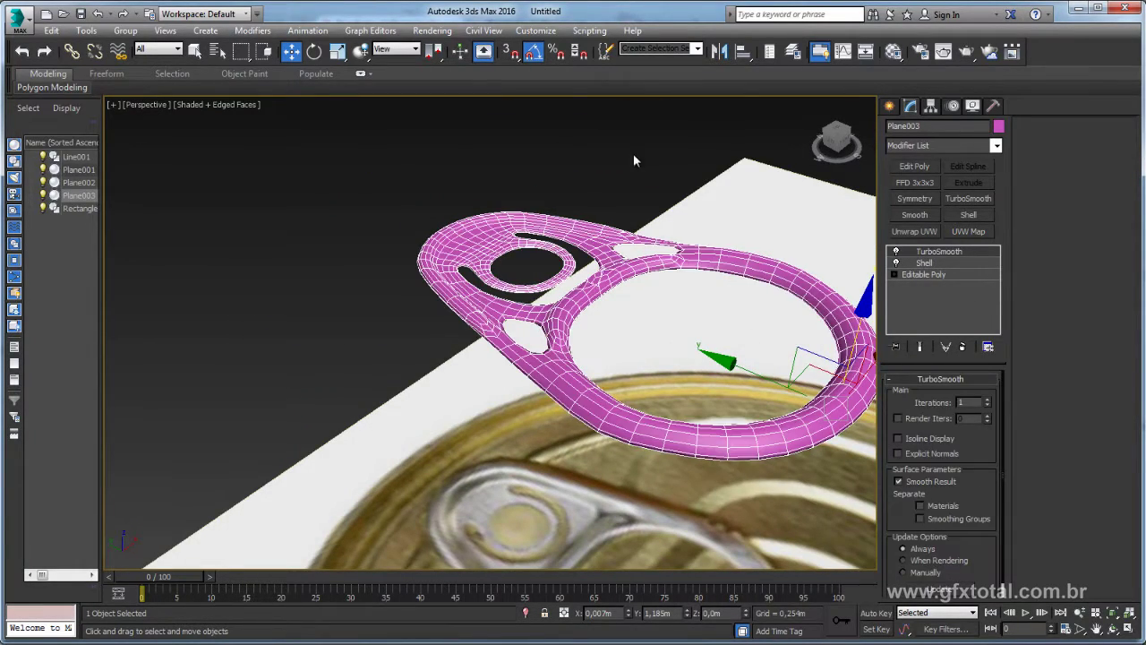
alt+middle_drag(668, 277, 1002, 406)
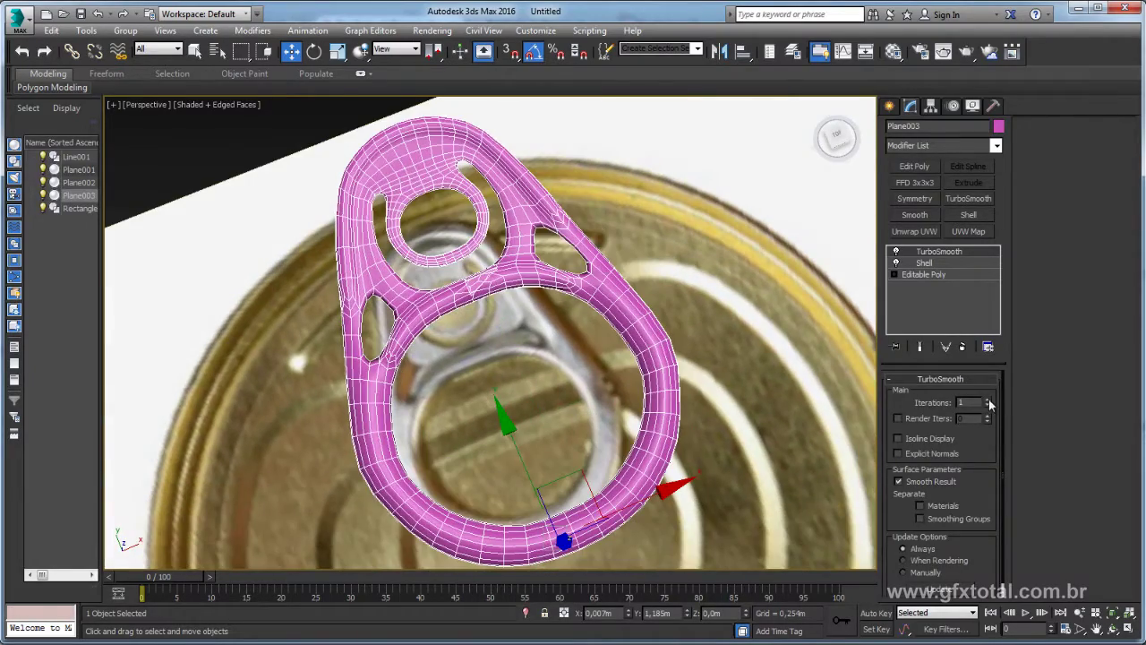
click(989, 400)
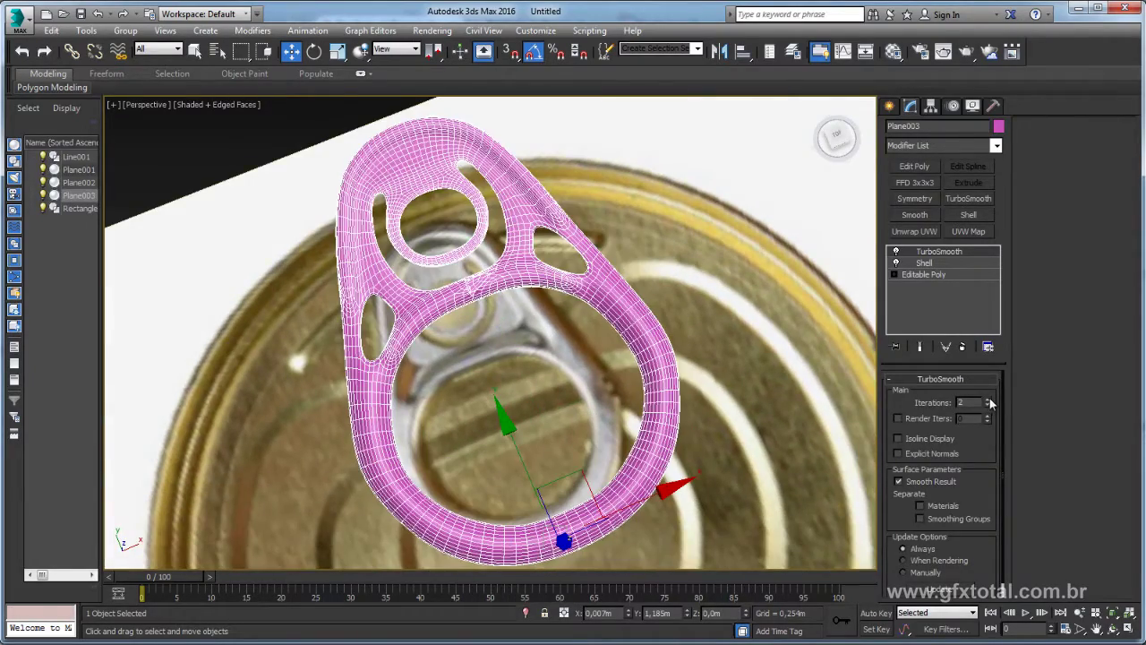
alt+middle_drag(627, 314, 480, 293)
scroll(480, 294, up, 2)
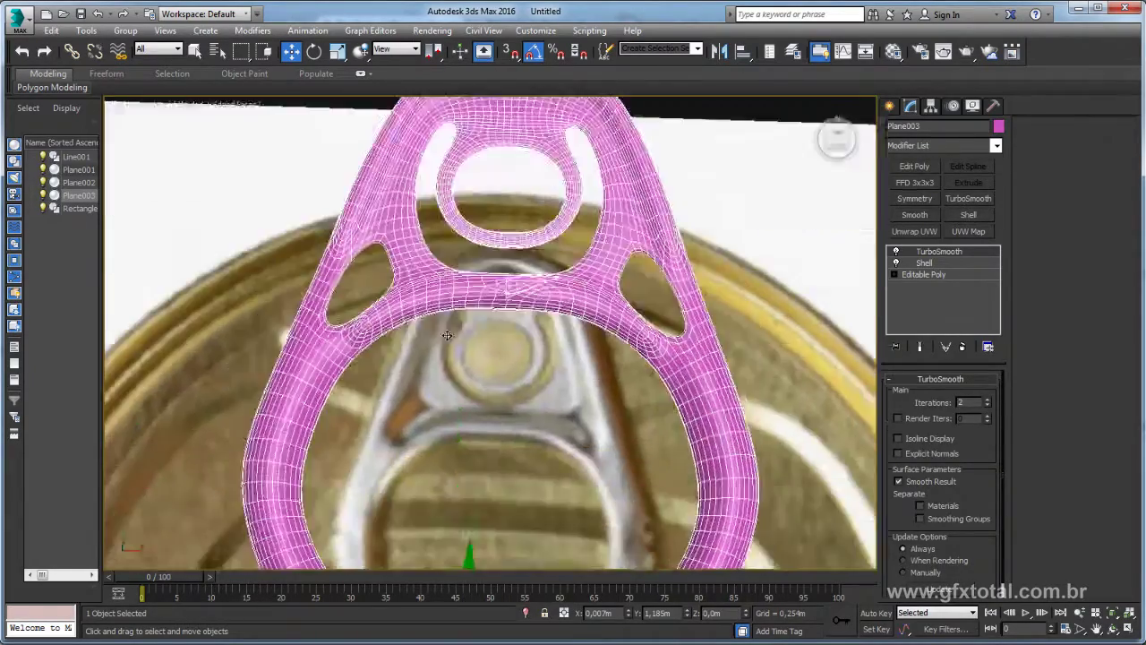
scroll(502, 294, up, 2)
scroll(519, 286, up, 2)
scroll(513, 277, up, 1)
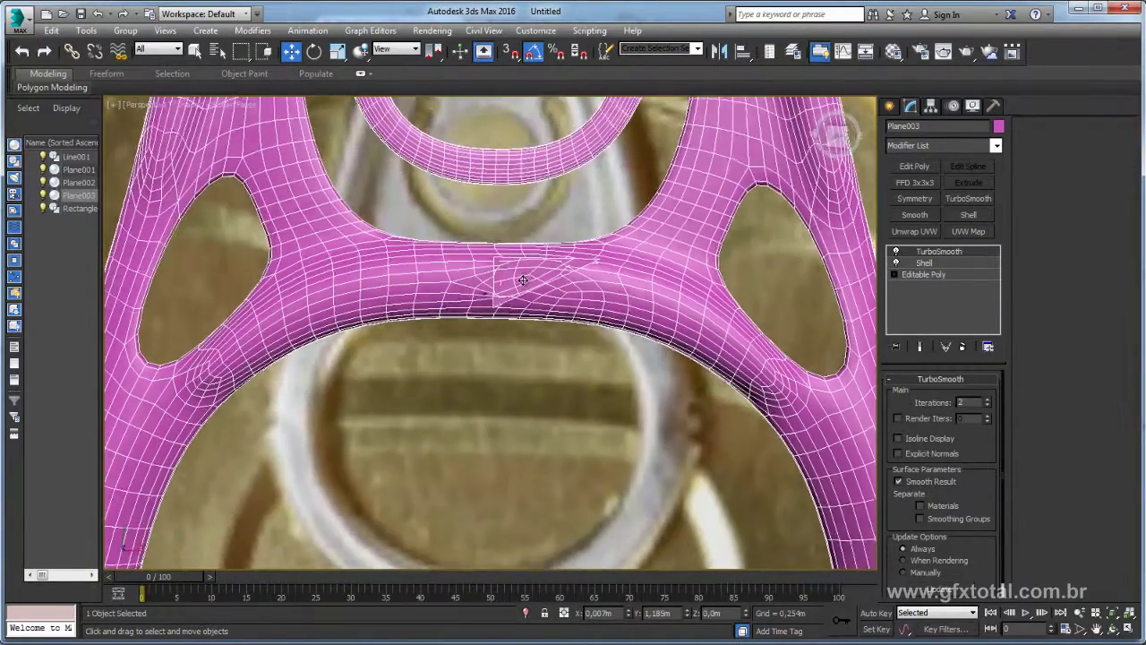
scroll(512, 281, up, 1)
scroll(511, 287, up, 1)
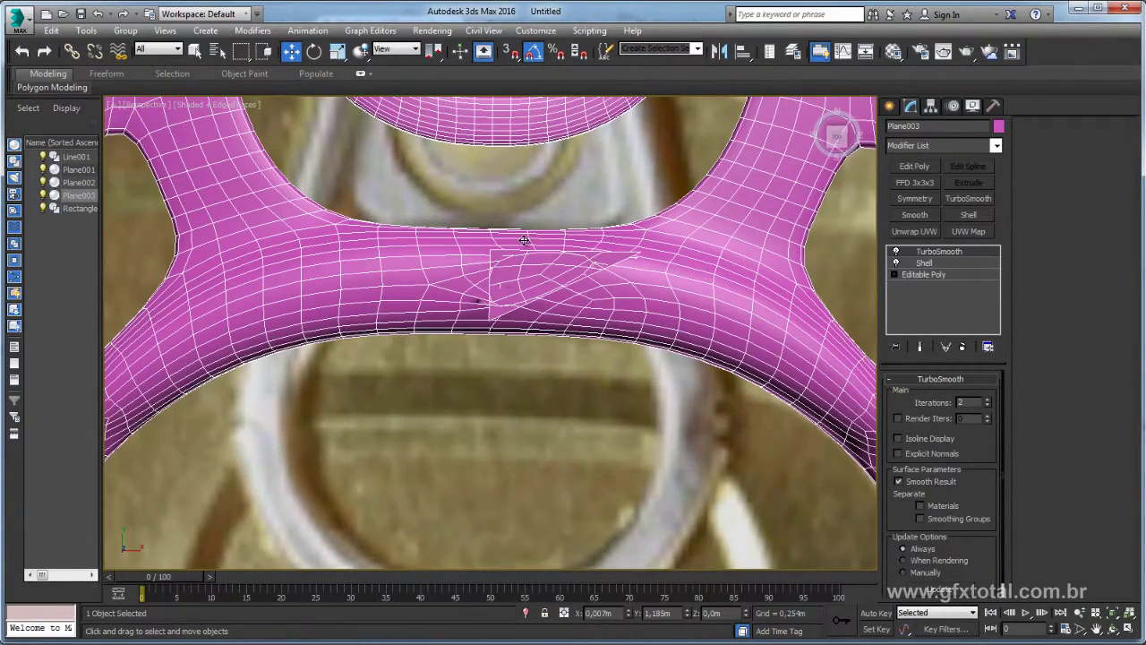
Step: Turn off TurboSmooth and Shell, then delete both modifiers from the stack
click(896, 253)
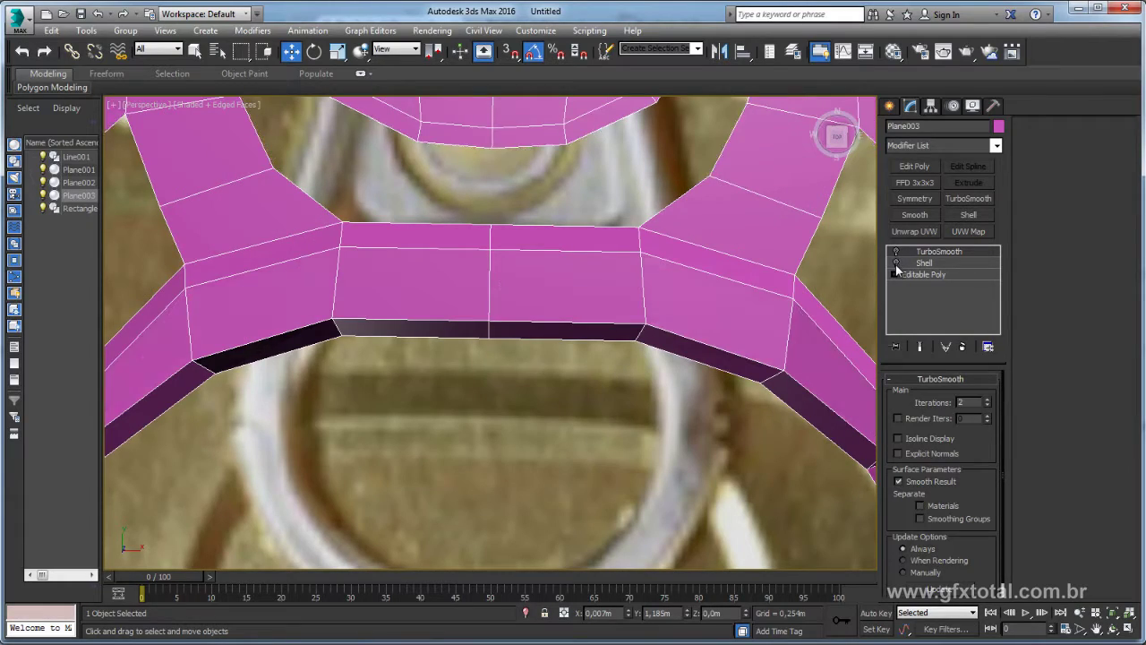
mouse_move(580, 387)
alt+middle_down()
mouse_move(510, 250)
mouse_move(627, 141)
mouse_move(666, 248)
mouse_move(614, 356)
alt+middle_up()
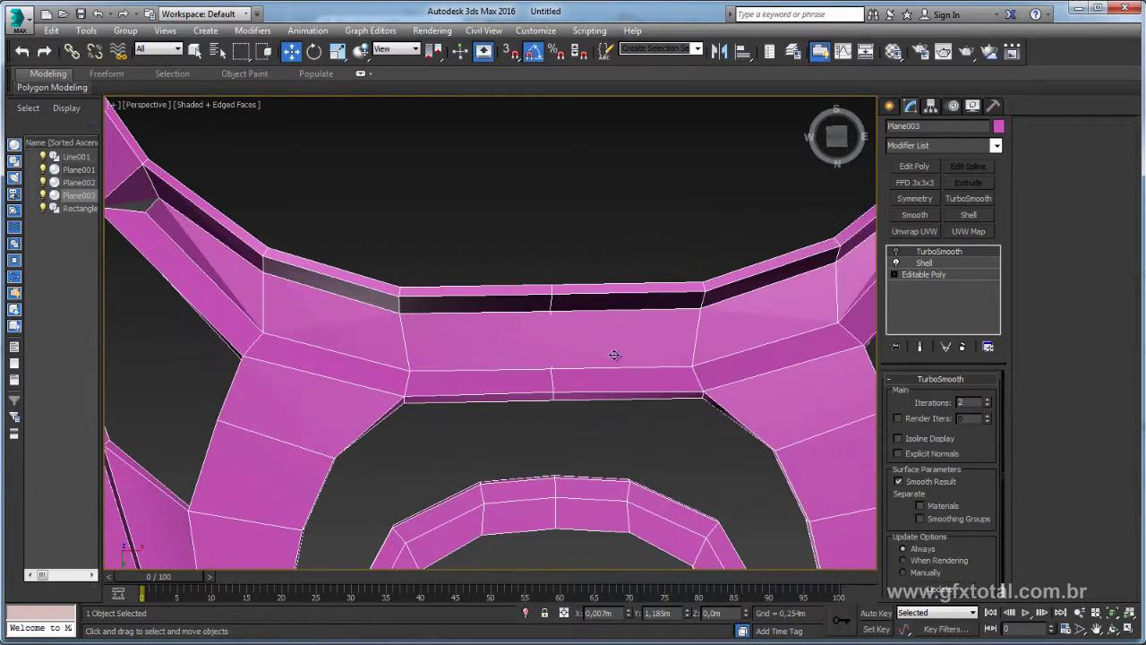
click(897, 262)
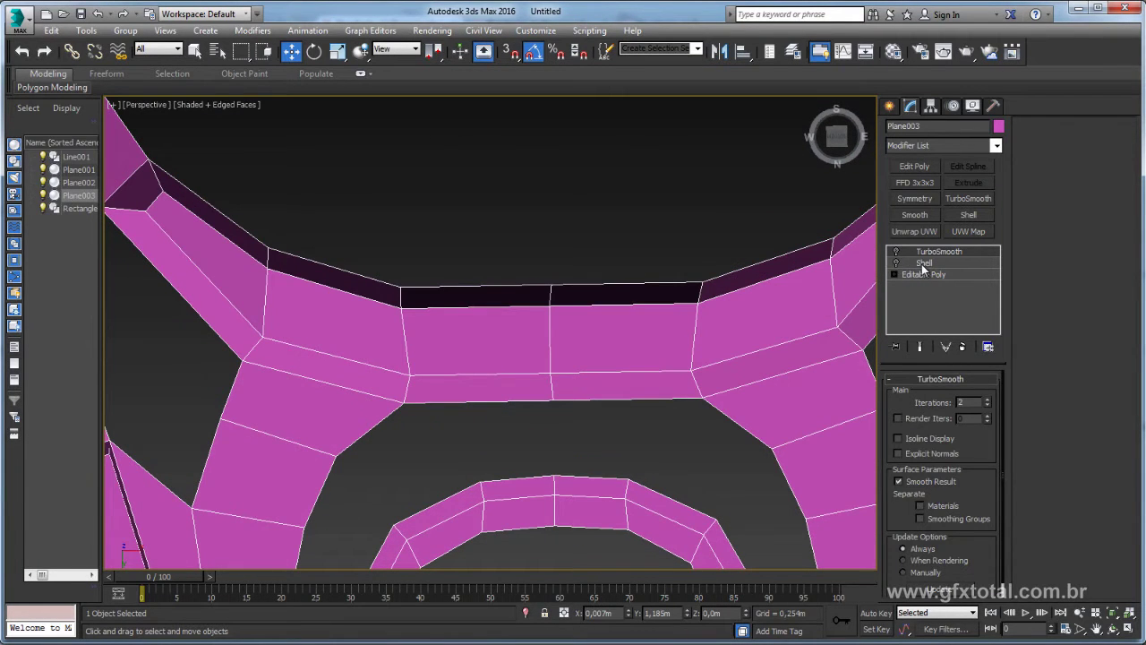
click(924, 264)
key(Delete)
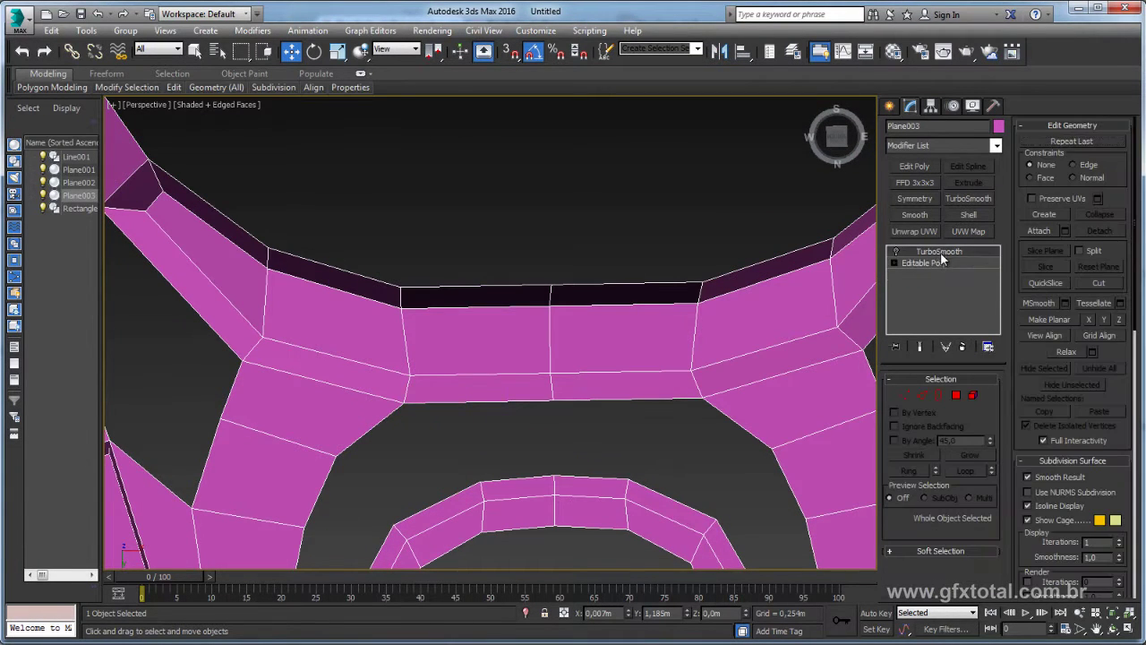
click(939, 251)
key(Delete)
Step: Box-select crossbar vertices in Vertex mode and remove them
click(904, 394)
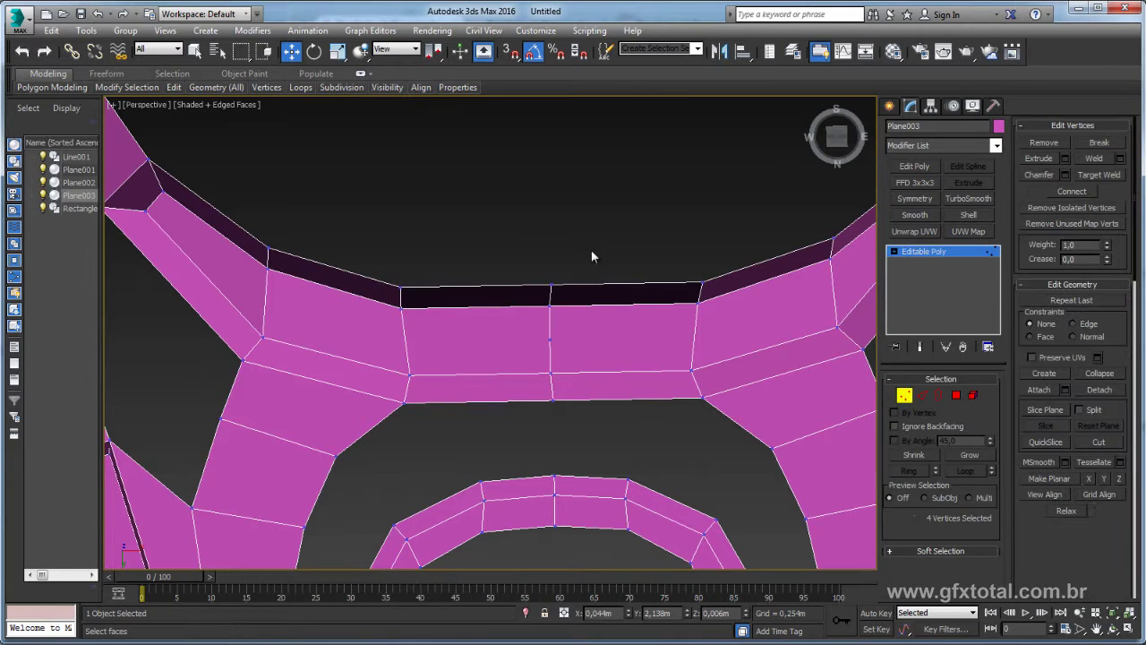
drag(596, 230, 535, 412)
mouse_move(534, 417)
alt+middle_down()
mouse_move(594, 316)
mouse_move(513, 358)
alt+middle_up()
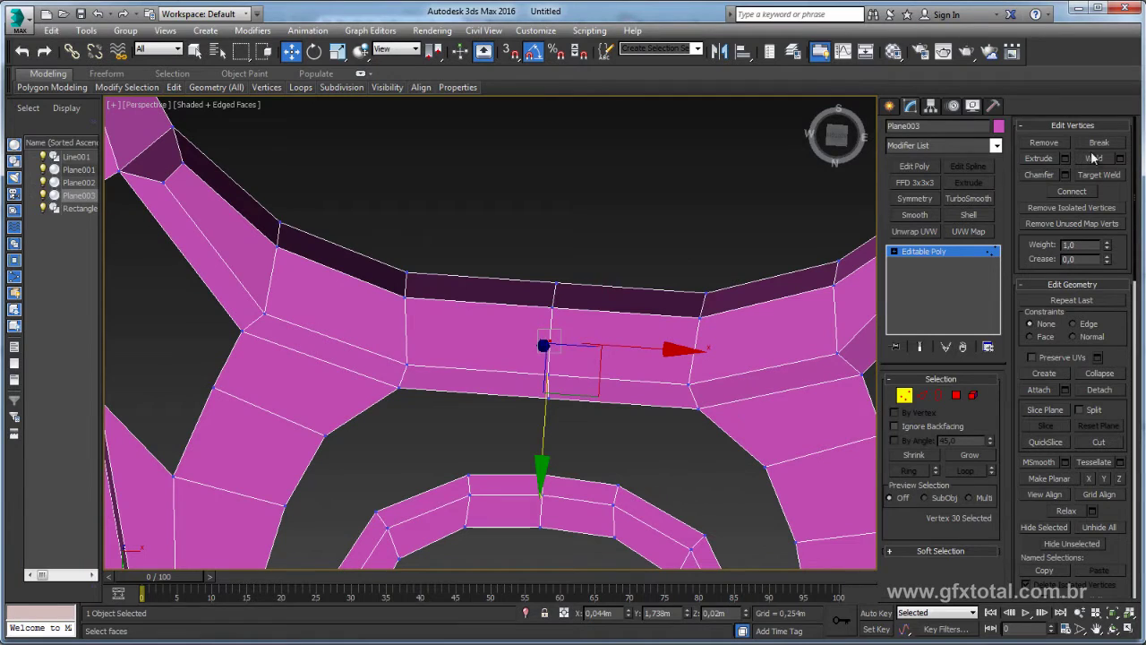
click(1049, 145)
scroll(589, 307, up, 3)
Step: Slide the crossbar's upper-edge vertex along X into line and select a lower-edge vertex
click(523, 311)
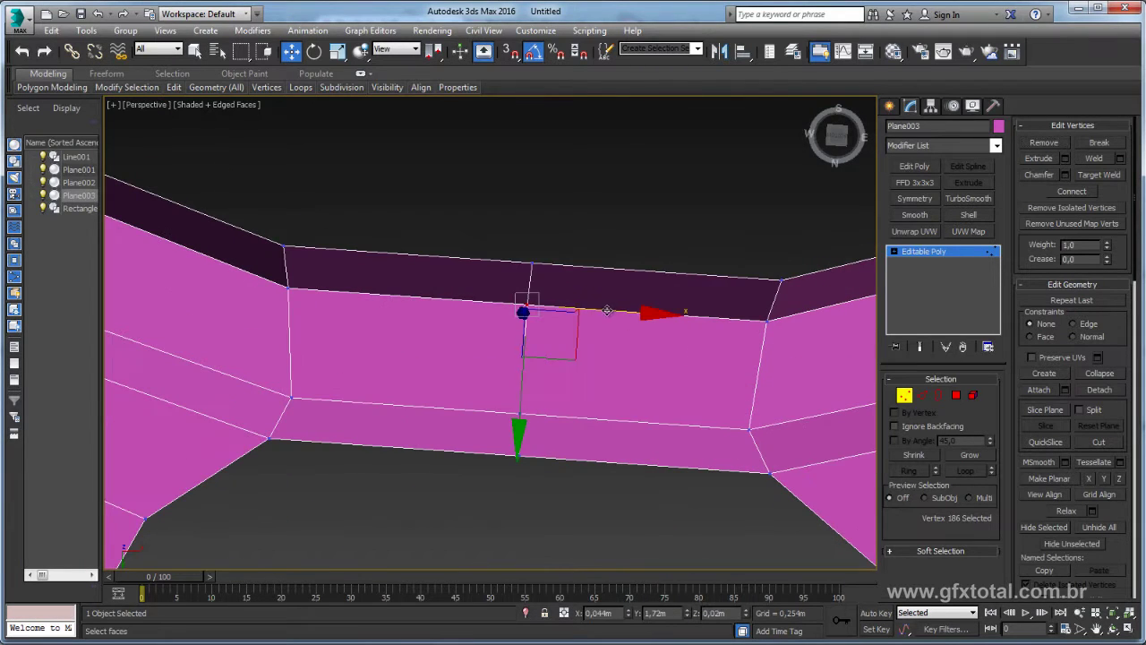
drag(688, 329, 627, 329)
click(519, 415)
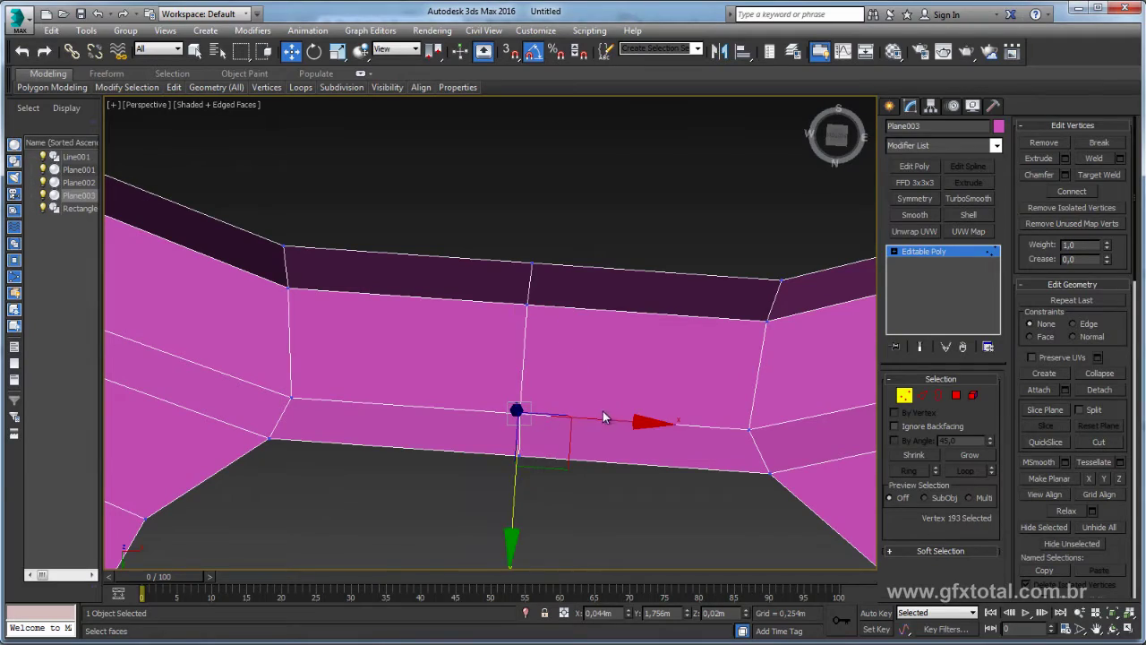
scroll(660, 412, down, 2)
scroll(660, 411, up, 2)
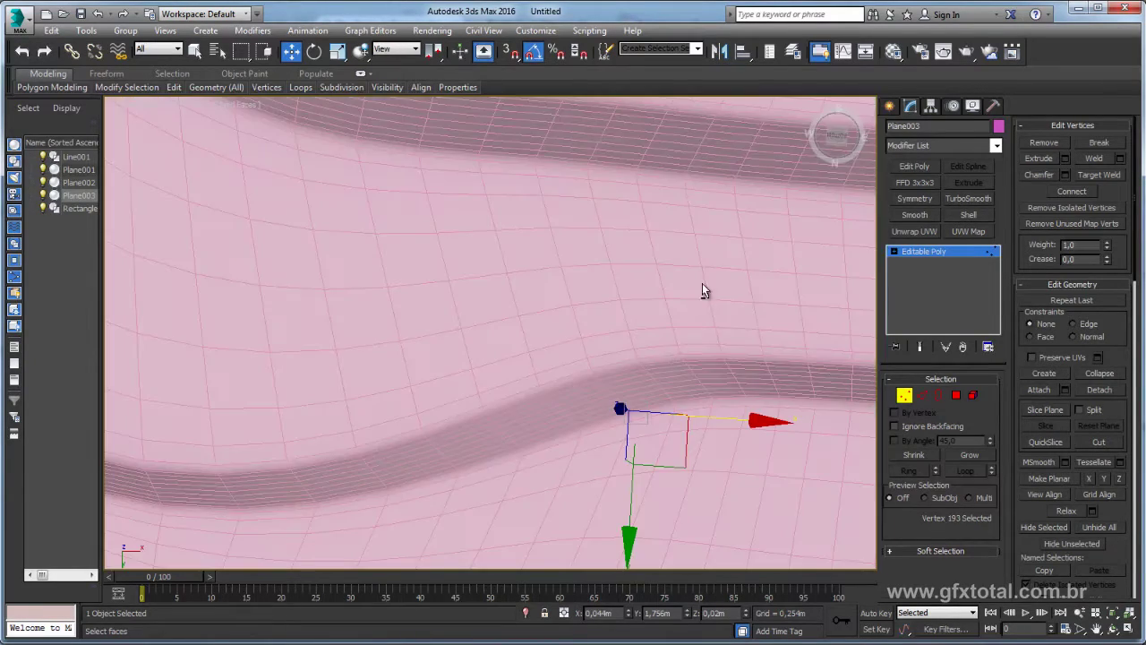
Step: Review the ring from a top-down view and switch to Border sub-object mode
mouse_move(702, 283)
alt+middle_down()
mouse_move(679, 434)
mouse_move(573, 403)
mouse_move(630, 418)
alt+middle_up()
scroll(573, 403, up, 3)
scroll(573, 403, down, 2)
scroll(630, 418, up, 3)
scroll(579, 257, up, 2)
scroll(579, 258, down, 2)
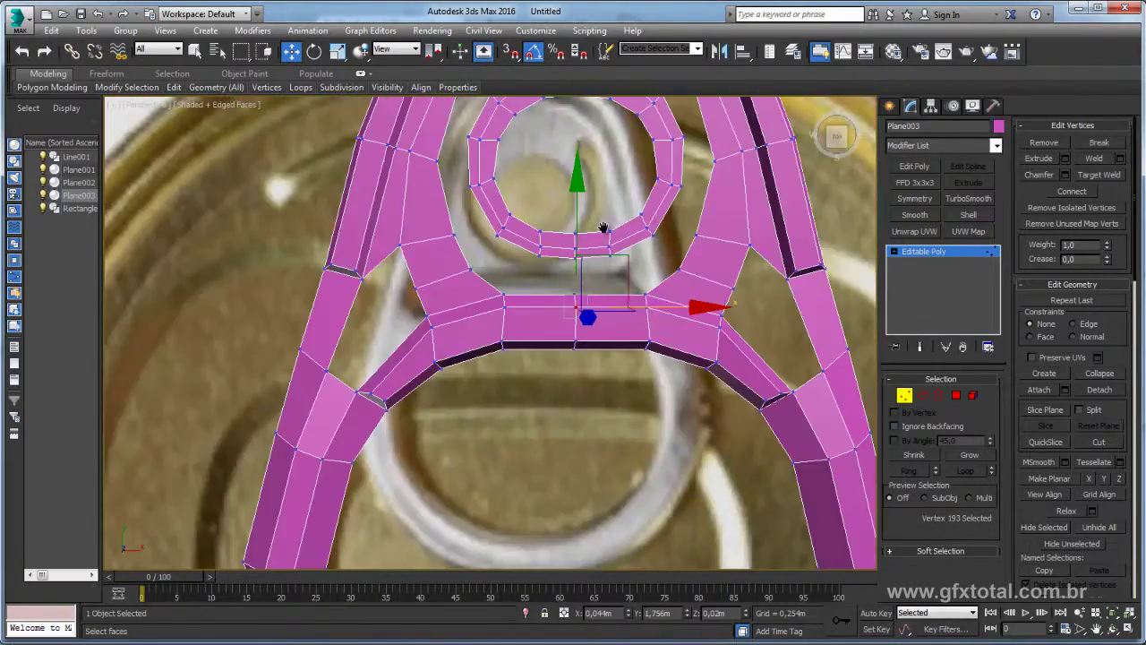
alt+middle_drag(579, 258, 568, 286)
scroll(568, 286, up, 3)
scroll(566, 285, down, 1)
scroll(599, 309, down, 2)
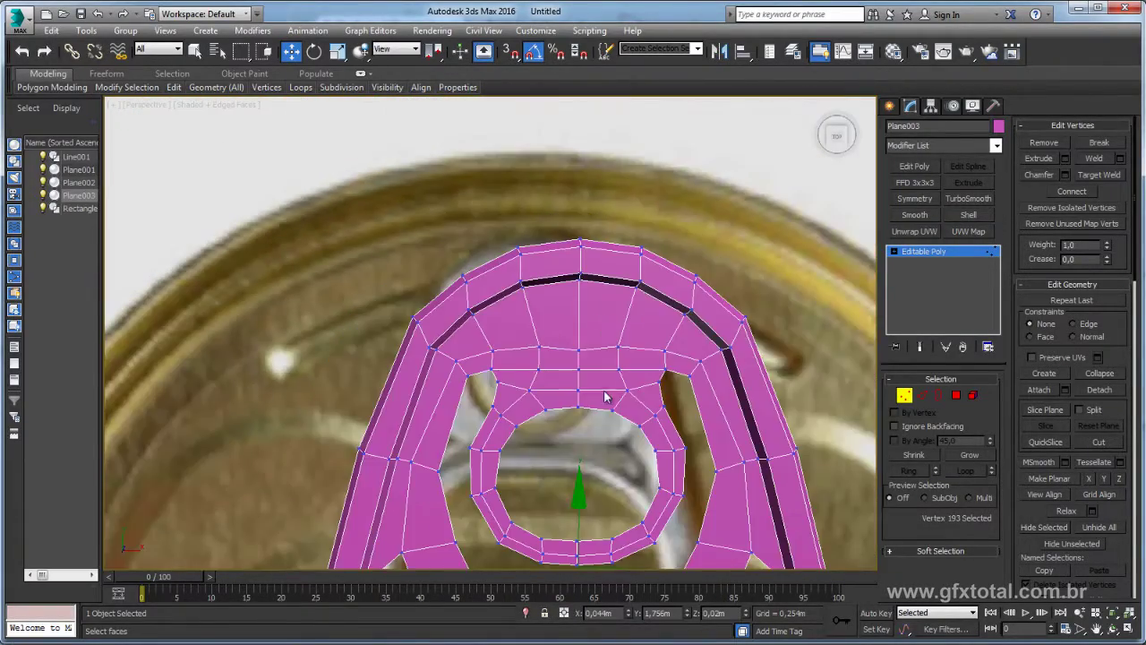
scroll(717, 309, down, 1)
click(939, 397)
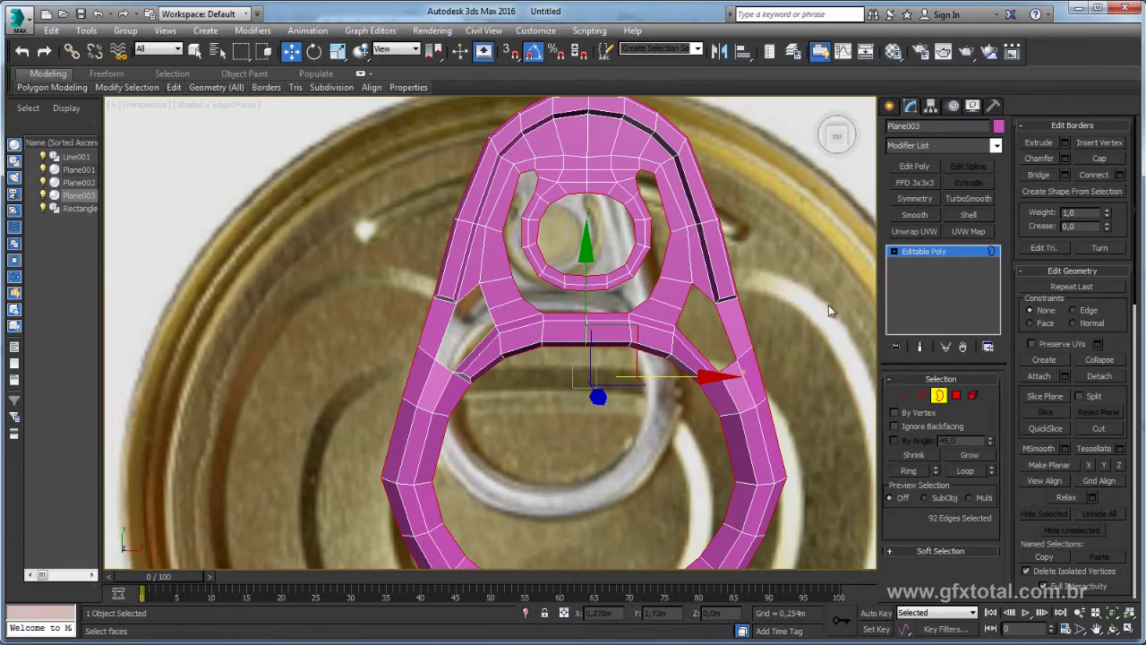
Step: Add a Shell modifier to the pull-tab and drag its Inner Amount down to about 0,001m
click(951, 255)
click(969, 216)
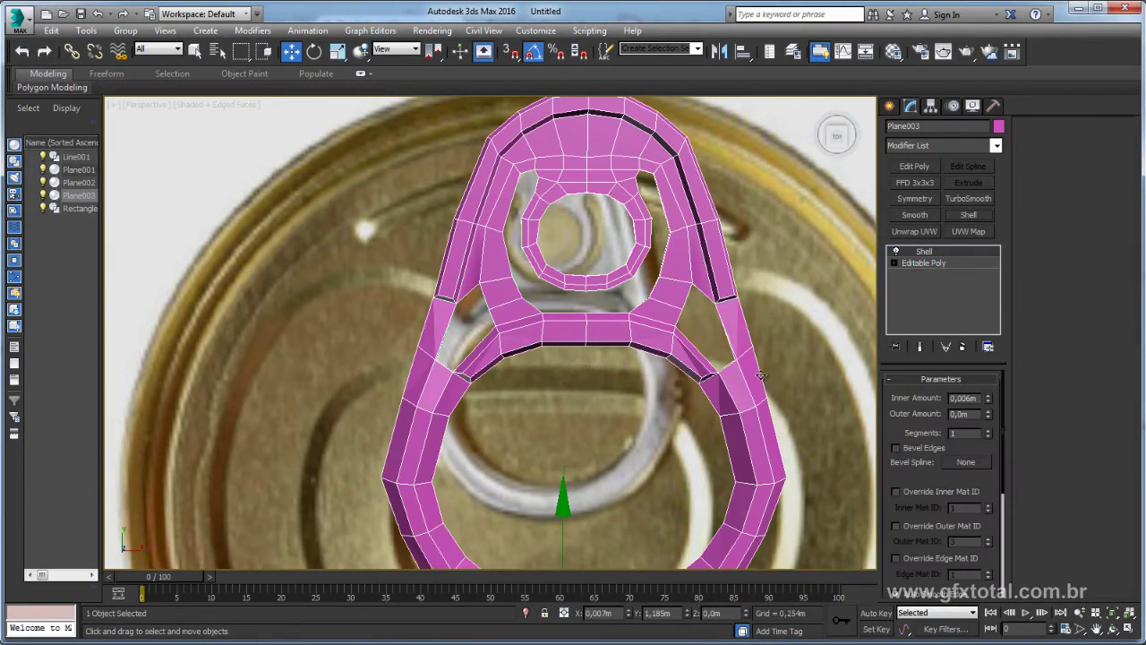
middle_drag(747, 360, 717, 320)
mouse_move(775, 405)
alt+middle_down()
mouse_move(719, 266)
mouse_move(724, 349)
alt+middle_up()
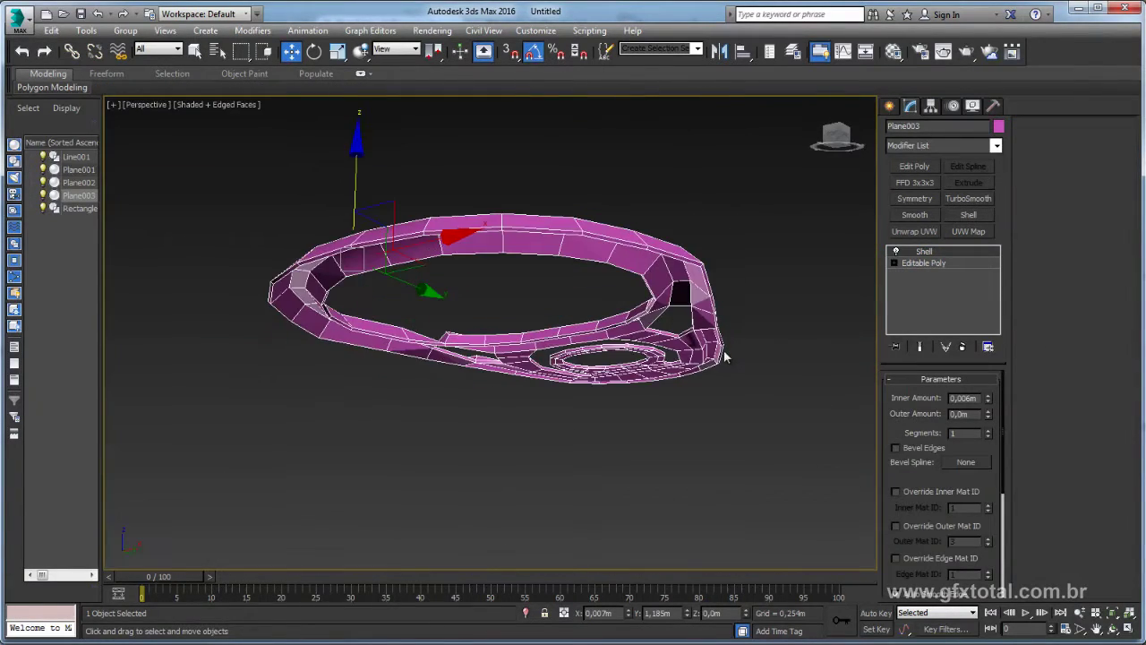
scroll(723, 349, up, 3)
mouse_move(987, 407)
mouse_down()
mouse_move(990, 417)
mouse_move(987, 376)
mouse_up()
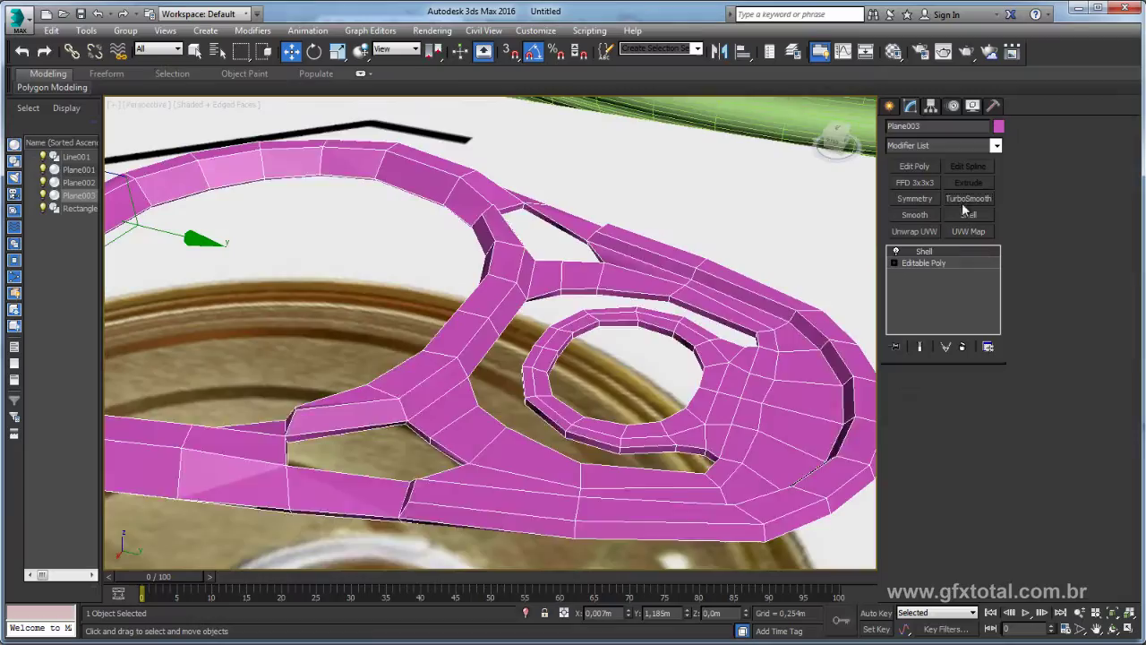
Step: Add a TurboSmooth modifier to the shelled pull-tab with Iterations set to 2
click(966, 199)
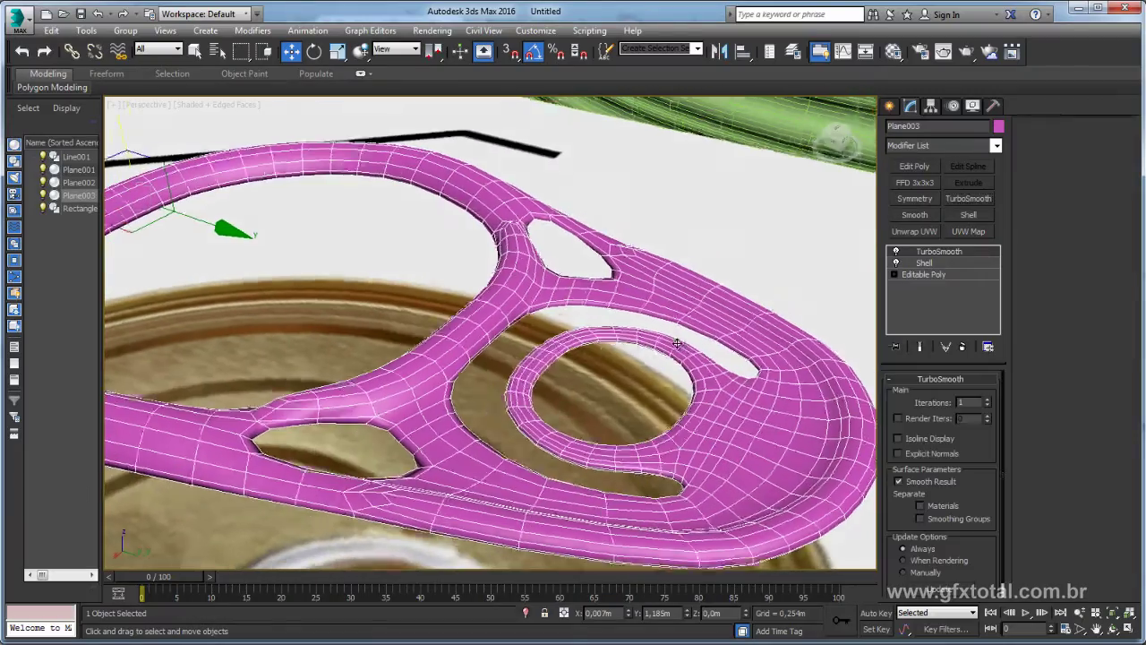
click(989, 399)
mouse_move(662, 386)
alt+middle_down()
mouse_move(678, 402)
mouse_move(723, 379)
mouse_move(722, 410)
mouse_move(755, 317)
alt+middle_up()
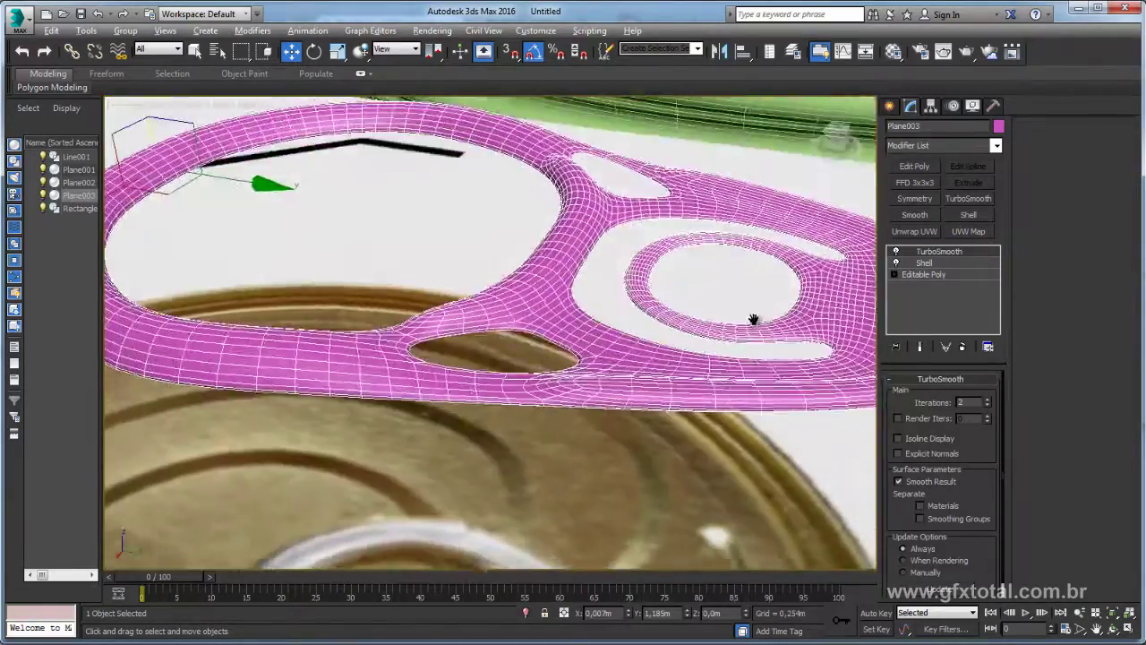
Step: In the base Editable Poly, select one small hole's border and scale it inward to 88%
click(926, 275)
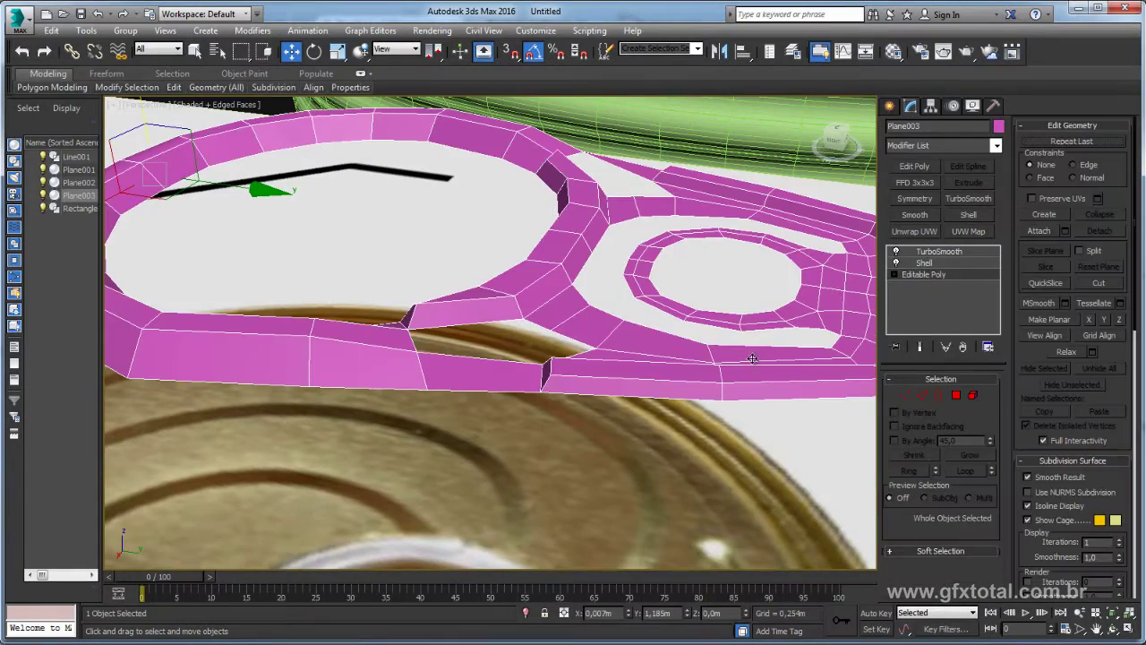
click(938, 395)
mouse_move(762, 292)
alt+middle_down()
mouse_move(529, 383)
mouse_move(576, 363)
alt+middle_up()
key(r)
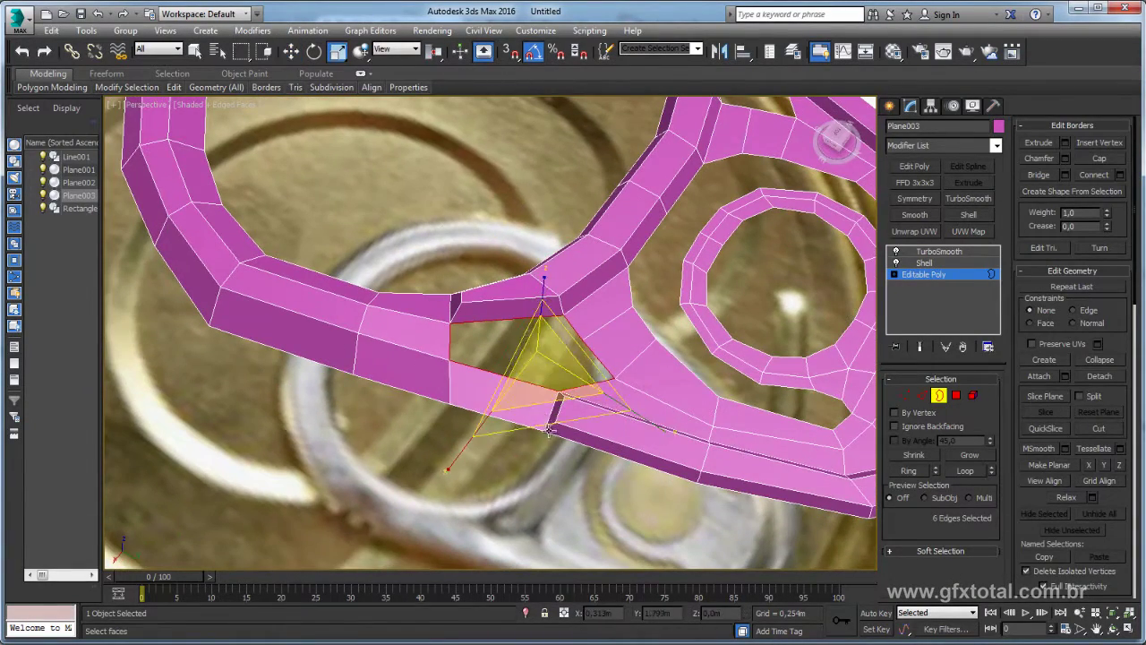
drag(551, 423, 548, 413)
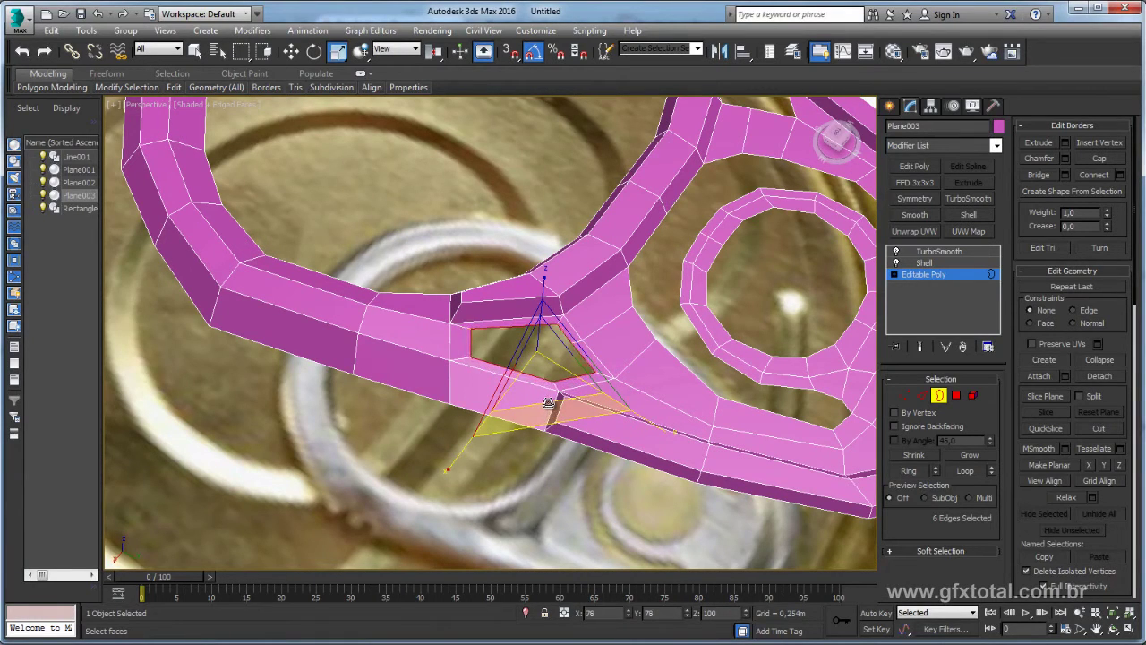
alt+middle_drag(547, 400, 550, 394)
key(w)
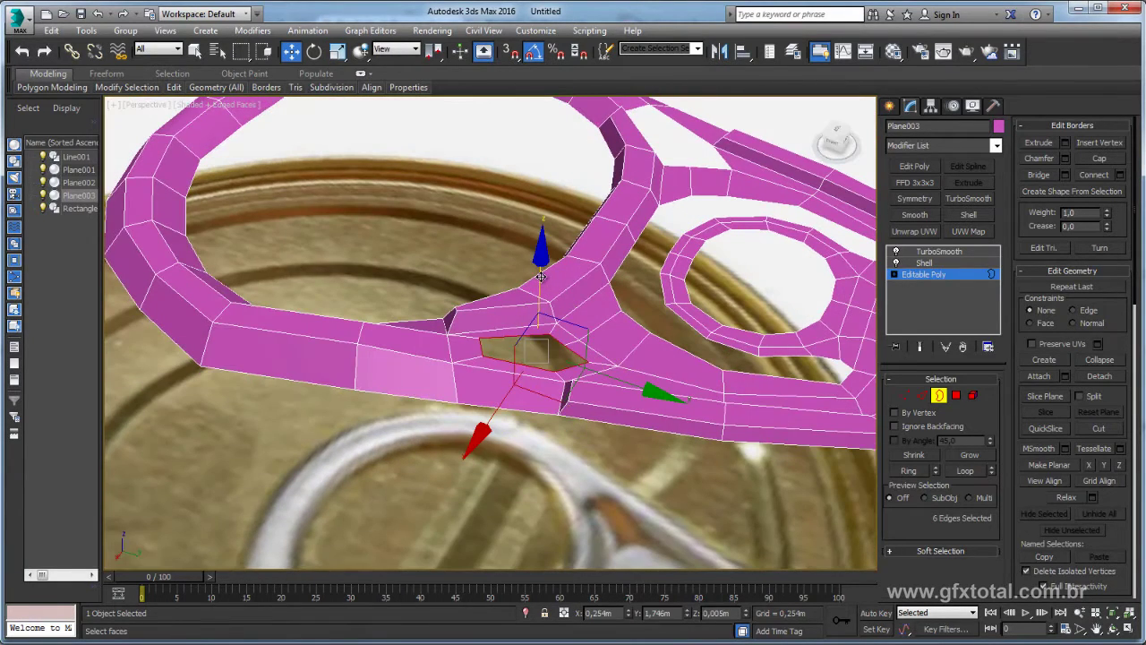
Step: Scale the tab's junction edges to 96% and leave edge sub-object mode
alt+middle_drag(700, 171, 734, 224)
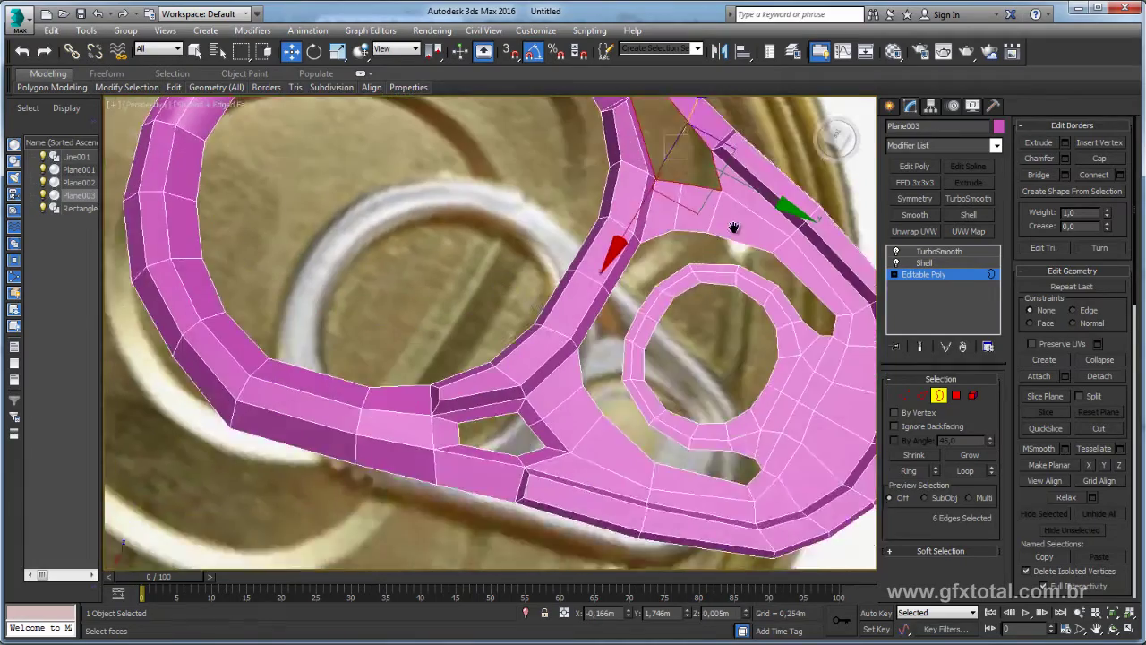
key(r)
mouse_move(683, 290)
mouse_down()
mouse_move(672, 292)
mouse_move(673, 271)
mouse_up()
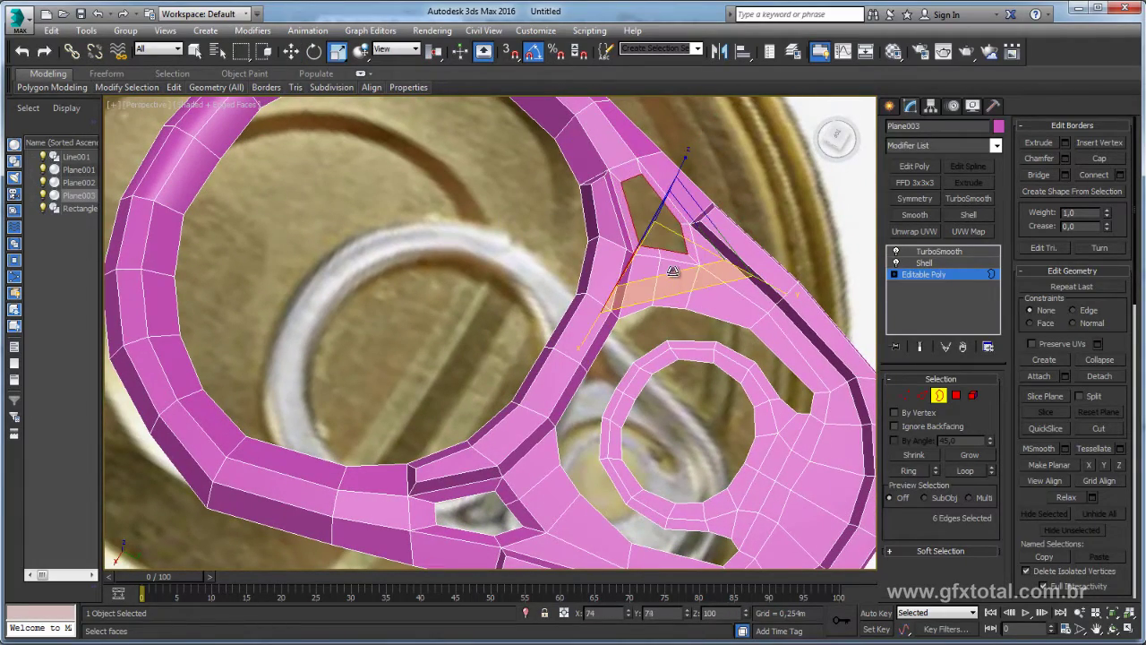
alt+middle_drag(672, 264, 707, 304)
key(w)
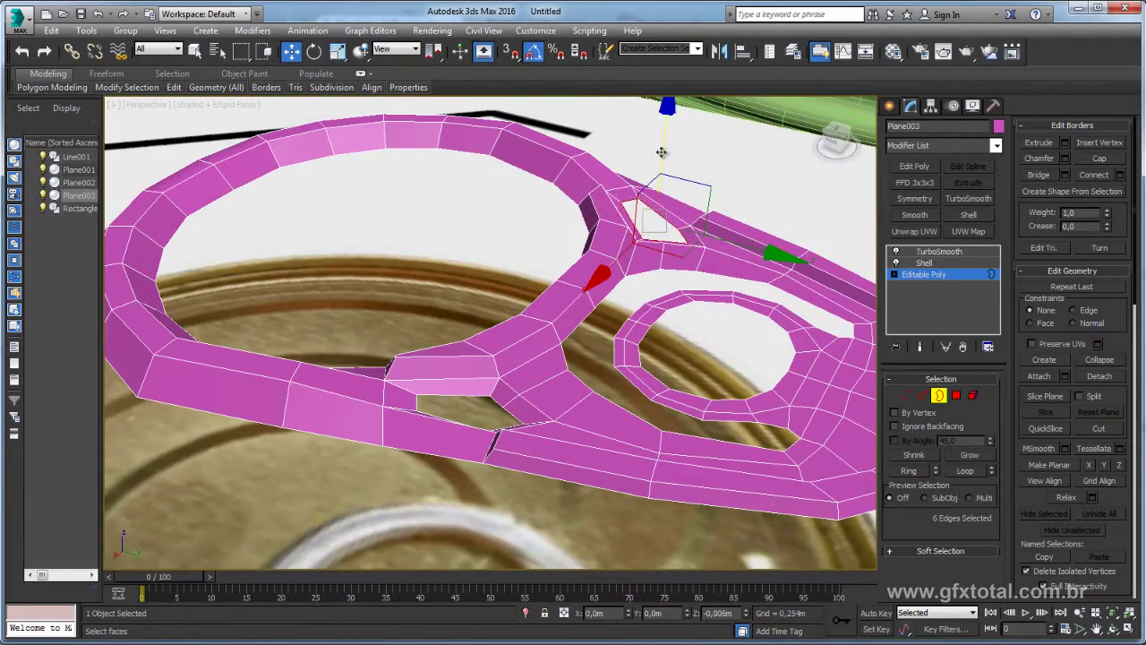
click(924, 263)
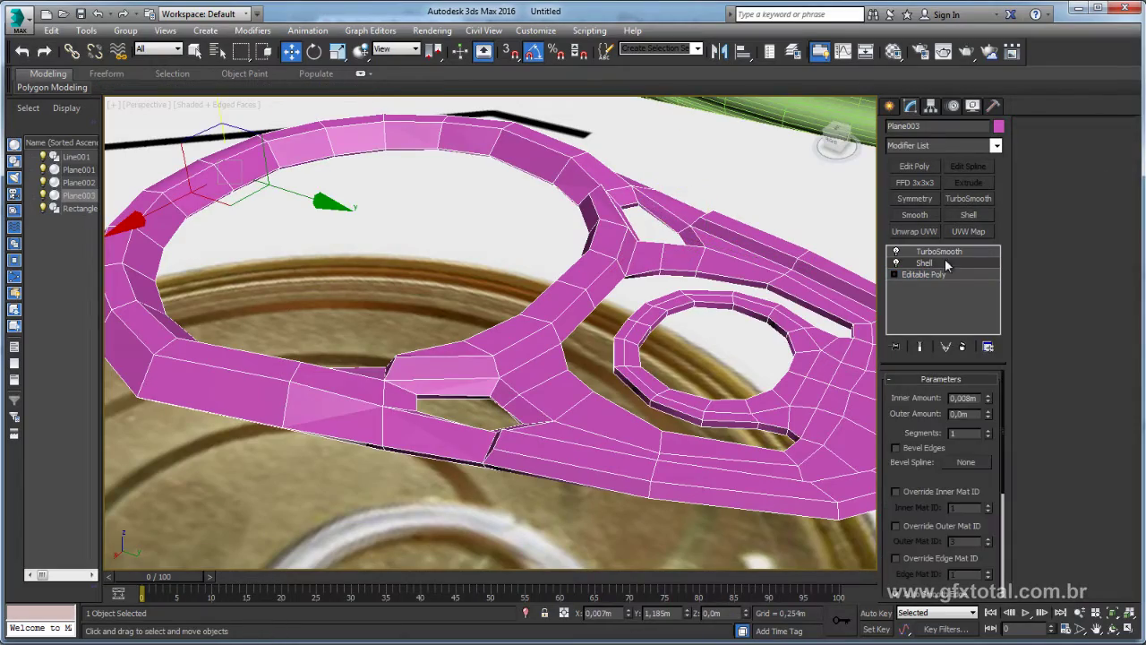
Step: Show the pull tab with TurboSmooth applied and raise the pink lid above the reference image
click(936, 252)
mouse_move(537, 340)
alt+middle_down()
mouse_move(580, 333)
mouse_move(545, 441)
alt+middle_up()
scroll(581, 333, down, 8)
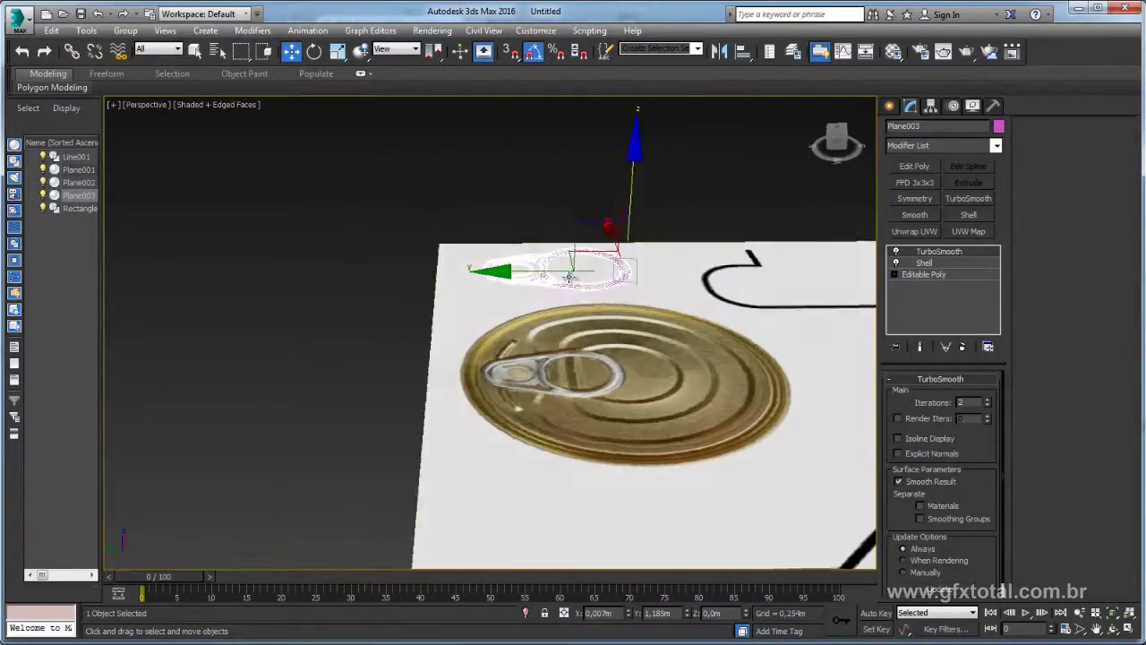
click(548, 448)
drag(629, 368, 636, 197)
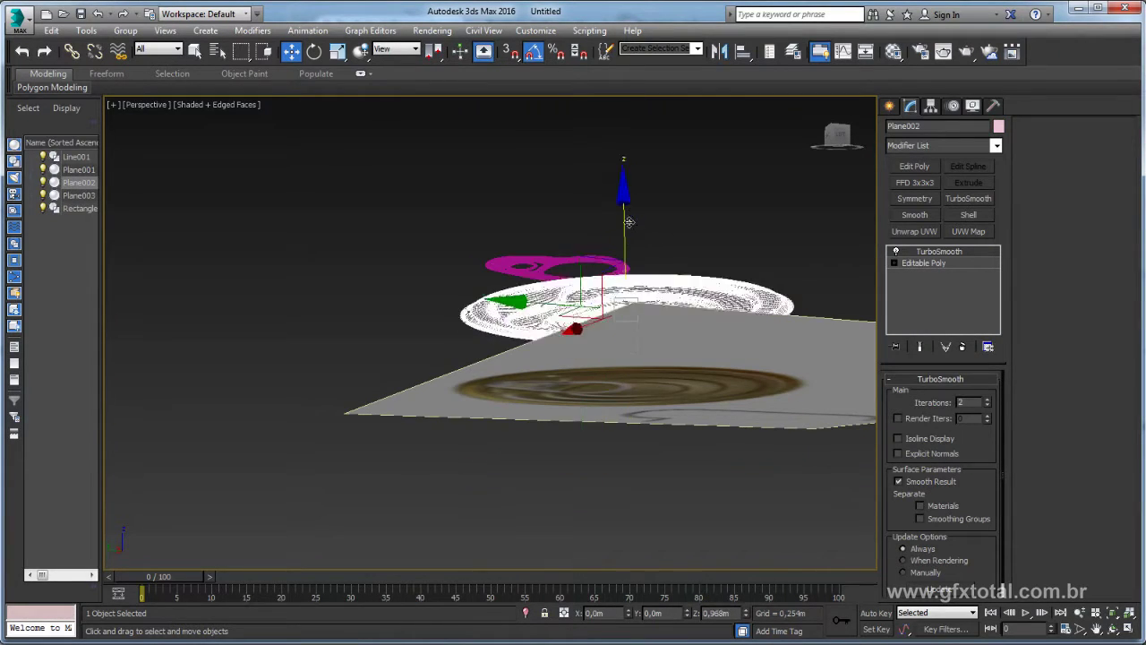
alt+middle_drag(656, 207, 447, 312)
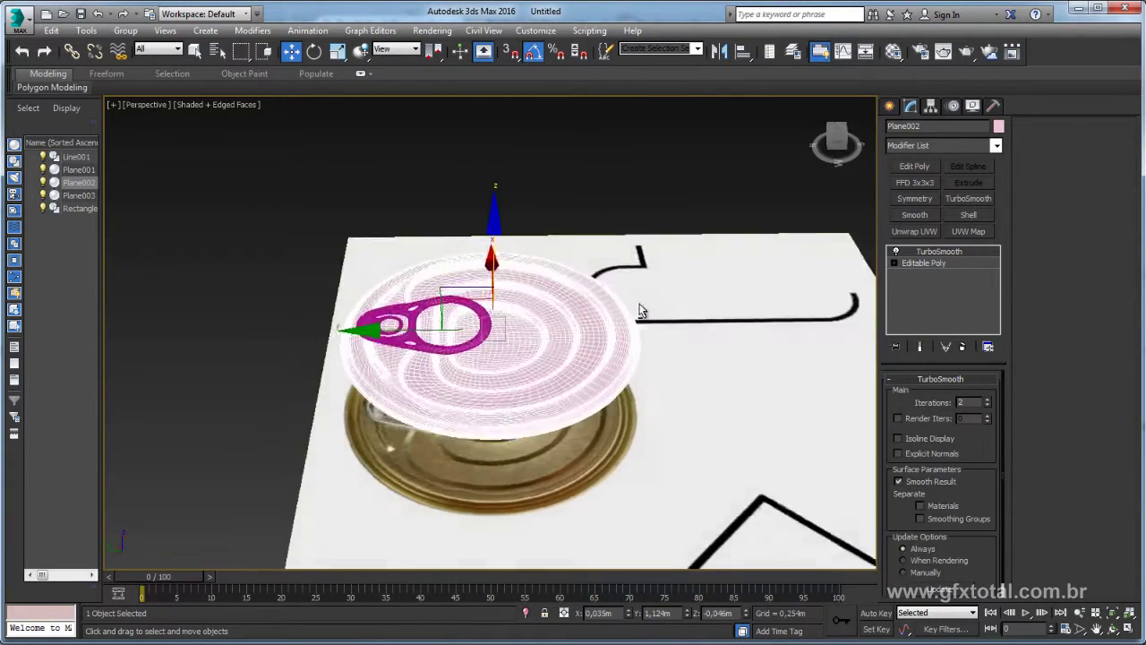
scroll(447, 312, up, 5)
Step: Switch to Top view centred on the pull tab and bring up the Standard Primitives
key(t)
scroll(486, 380, down, 2)
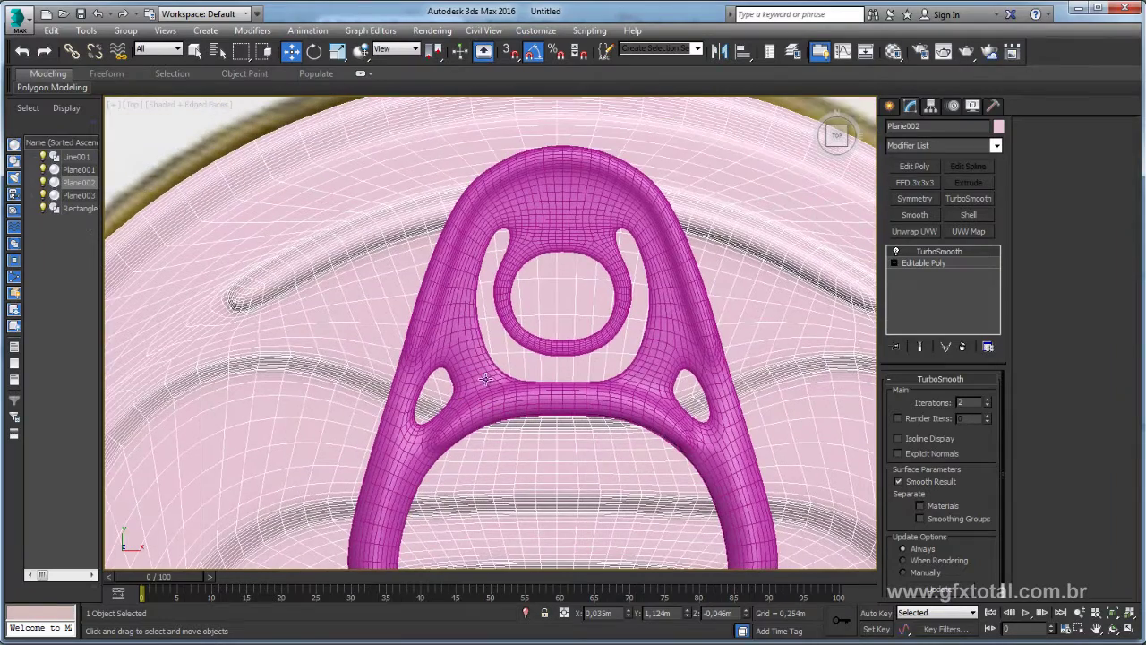
middle_drag(583, 322, 513, 320)
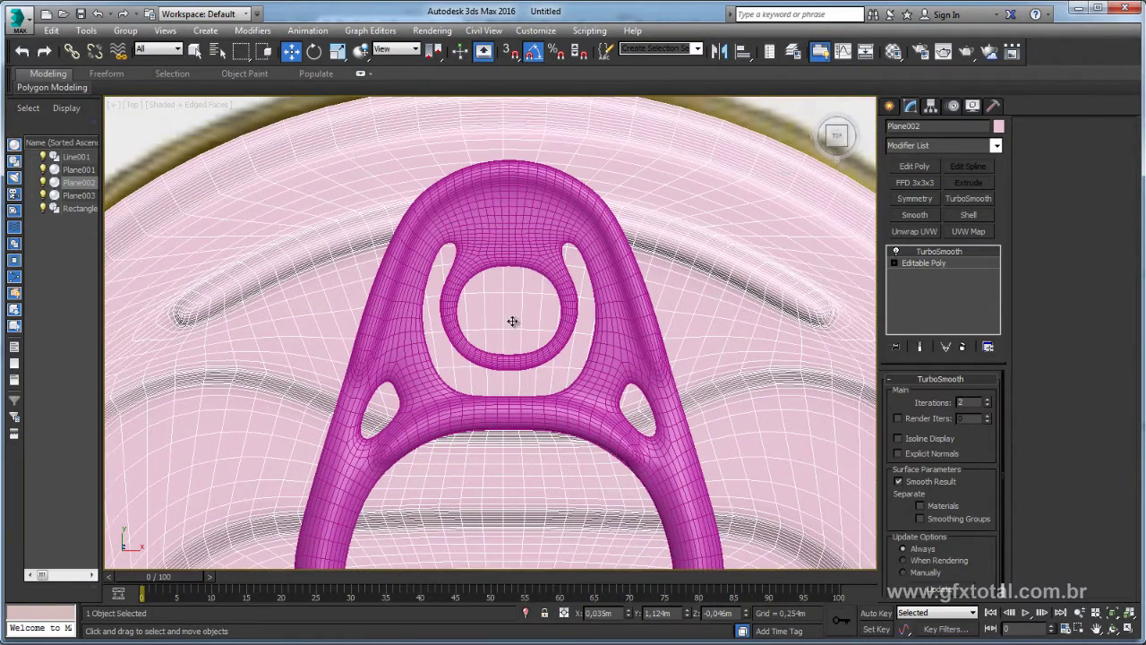
click(889, 106)
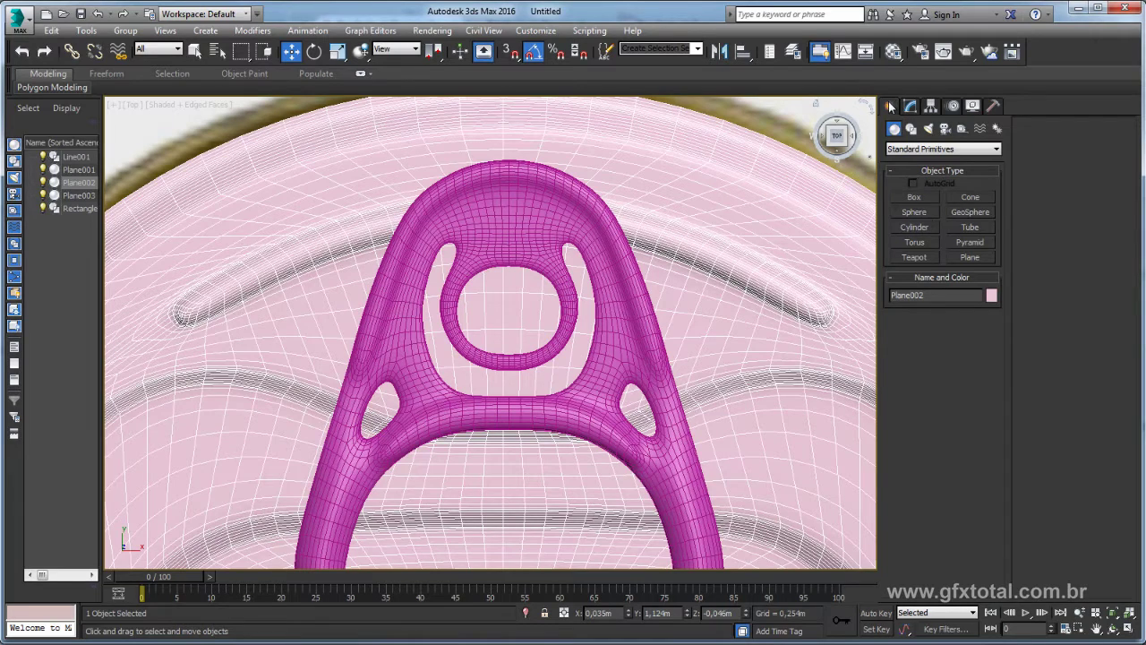
Step: Draw a small cylinder inside the pull tab's ring in wireframe Top view
click(921, 229)
key(F3)
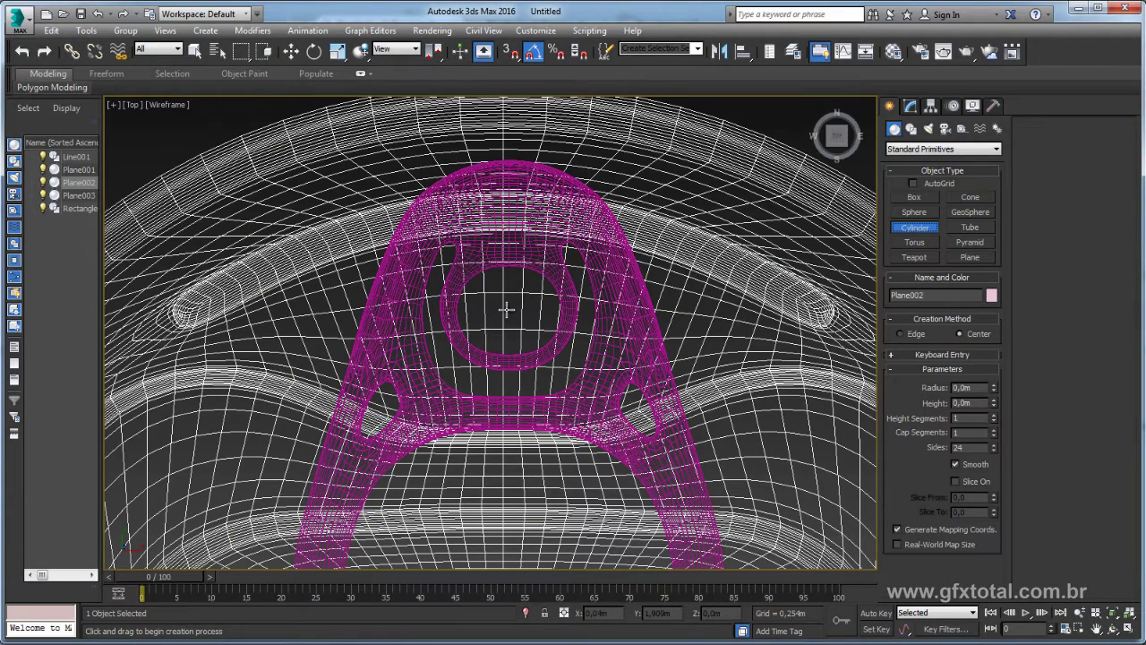
drag(502, 309, 539, 346)
click(528, 307)
key(w)
Step: Nudge the pull tab mesh slightly left to line it up with the cylinder
click(523, 243)
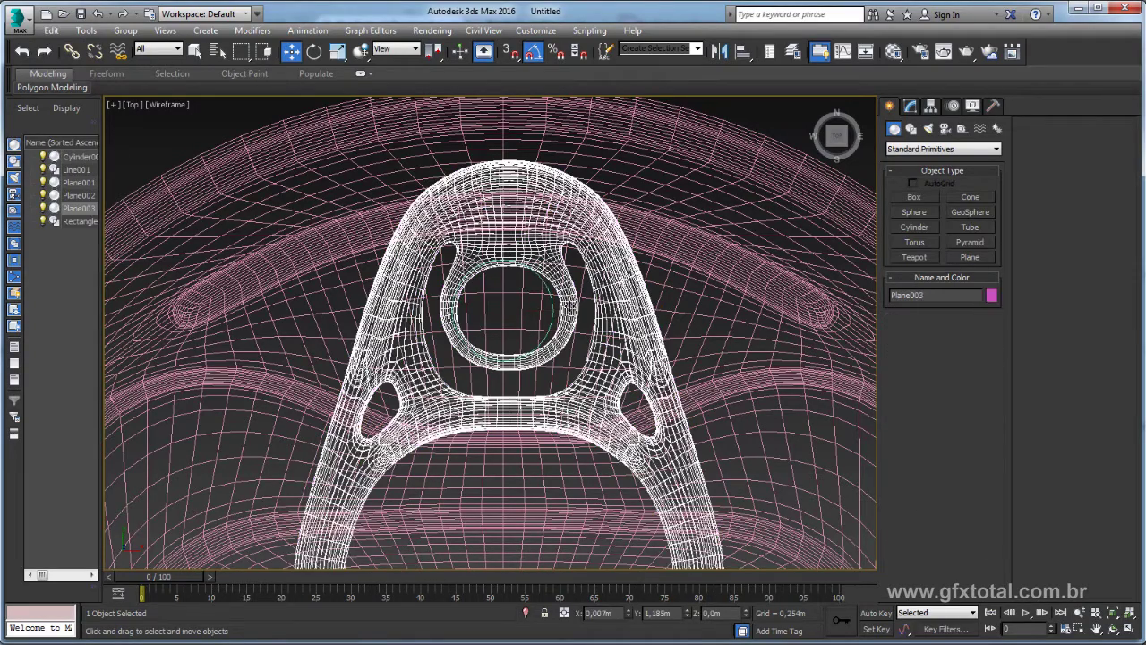
scroll(570, 321, down, 4)
scroll(582, 320, down, 1)
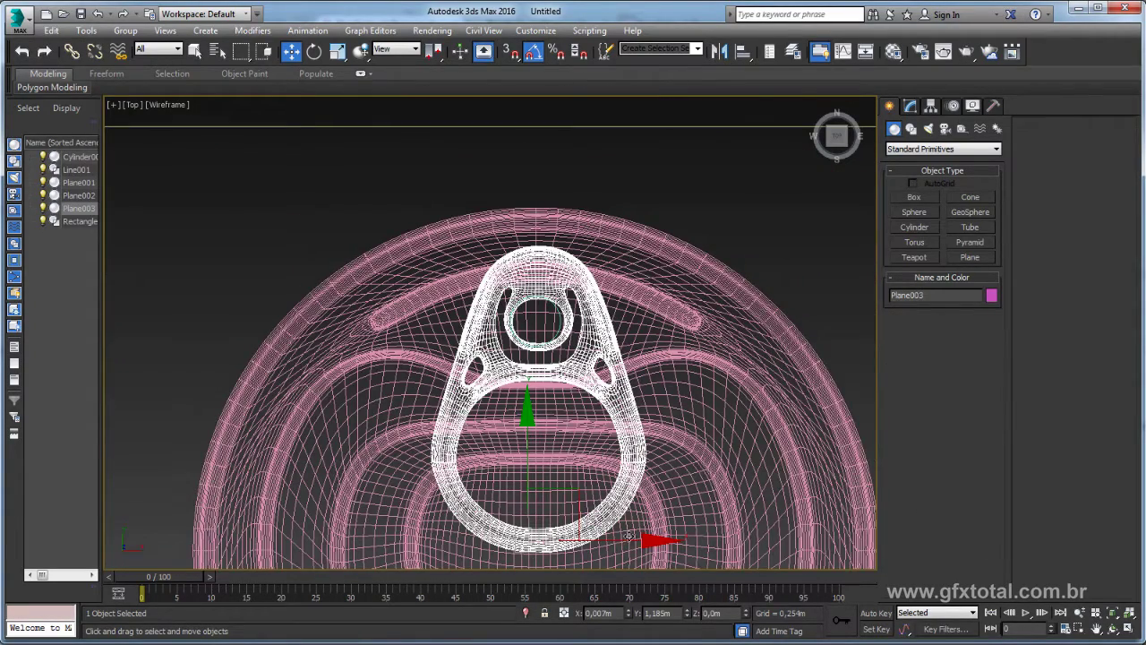
drag(630, 539, 627, 541)
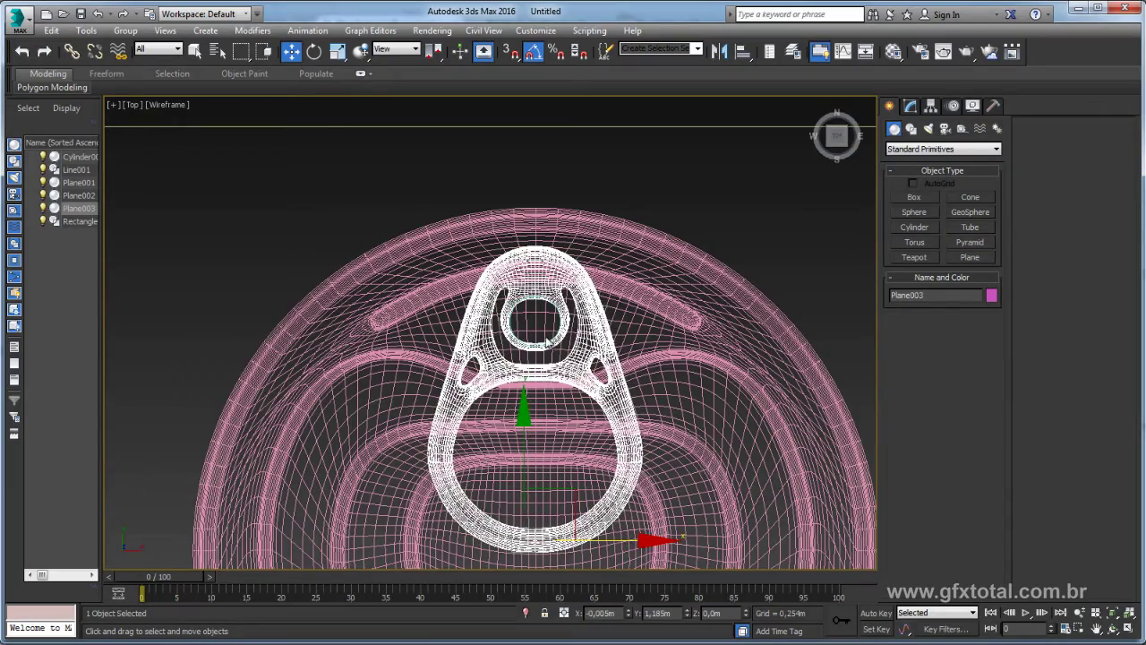
scroll(548, 342, up, 4)
Step: Set the cylinder's radius to 0,073m and lower it slightly into the tab
click(481, 322)
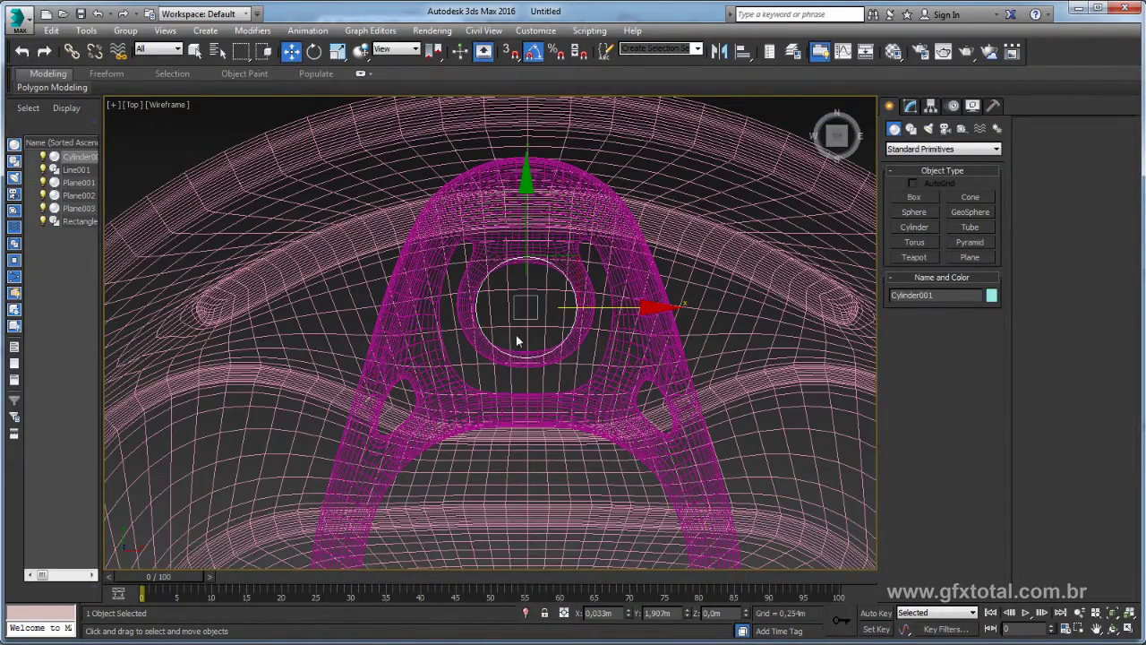
key(p)
mouse_move(516, 335)
alt+middle_down()
mouse_move(480, 416)
mouse_move(544, 270)
alt+middle_up()
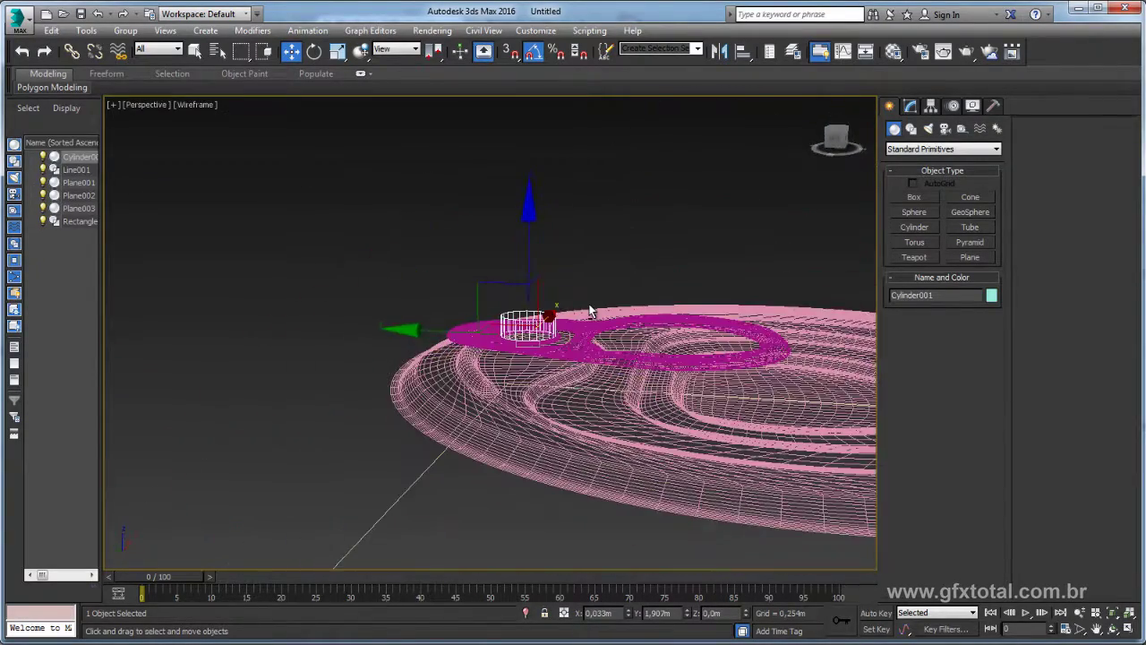
key(F3)
scroll(496, 333, up, 3)
scroll(497, 333, up, 2)
mouse_move(497, 333)
alt+middle_down()
mouse_move(535, 379)
mouse_move(558, 374)
mouse_move(570, 448)
mouse_move(578, 353)
alt+middle_up()
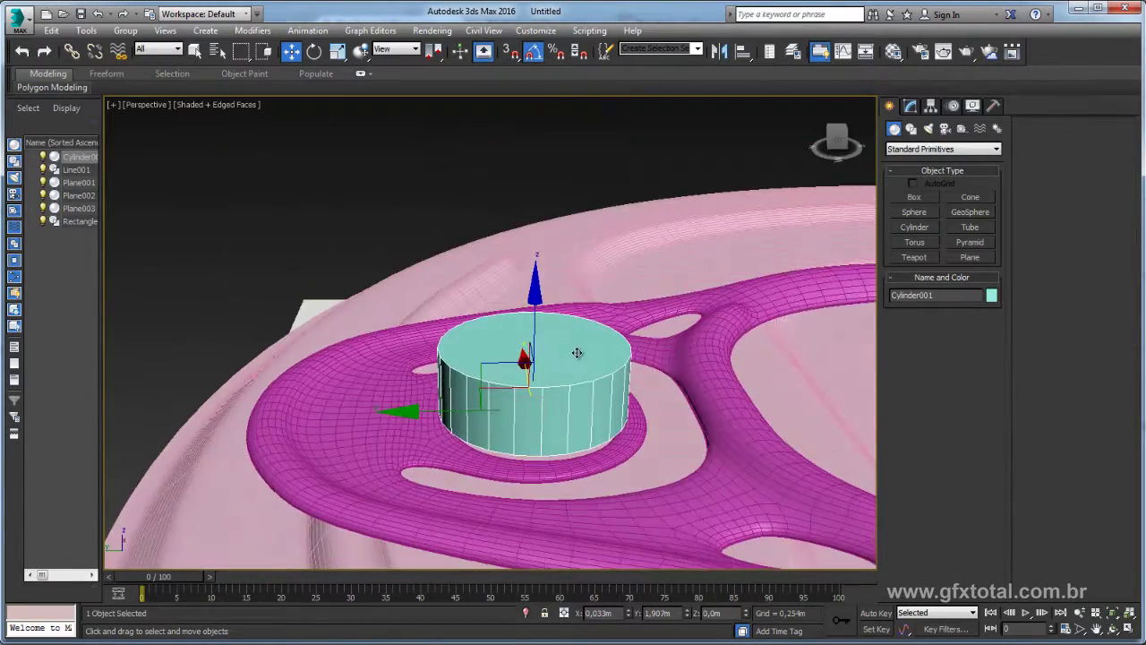
key(r)
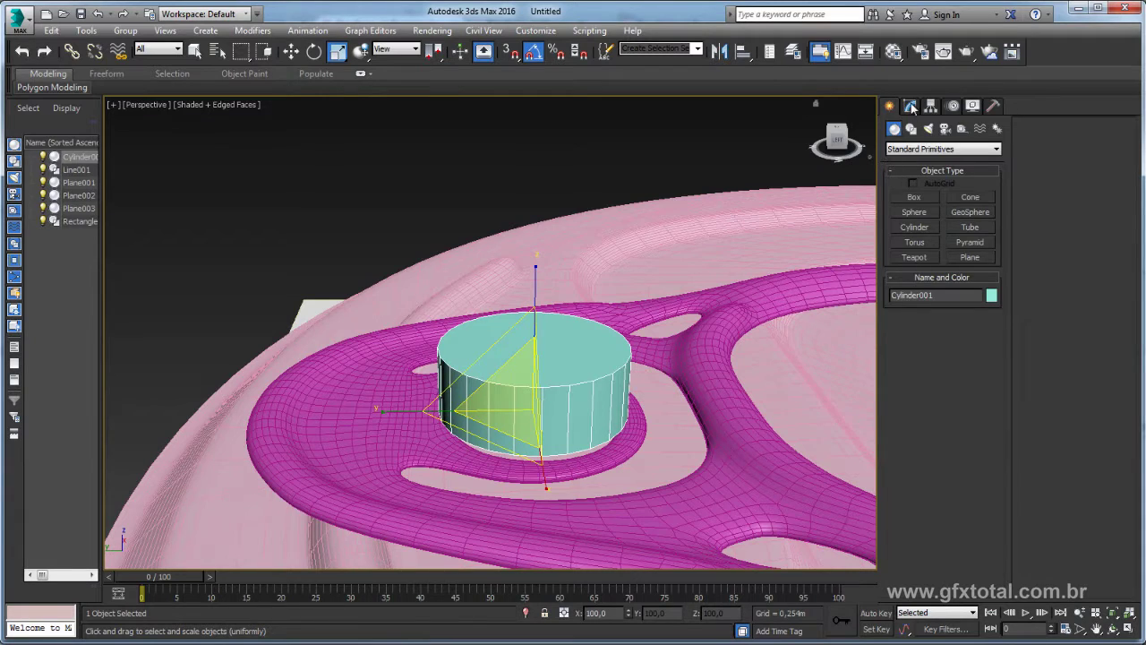
click(911, 106)
drag(992, 401, 992, 410)
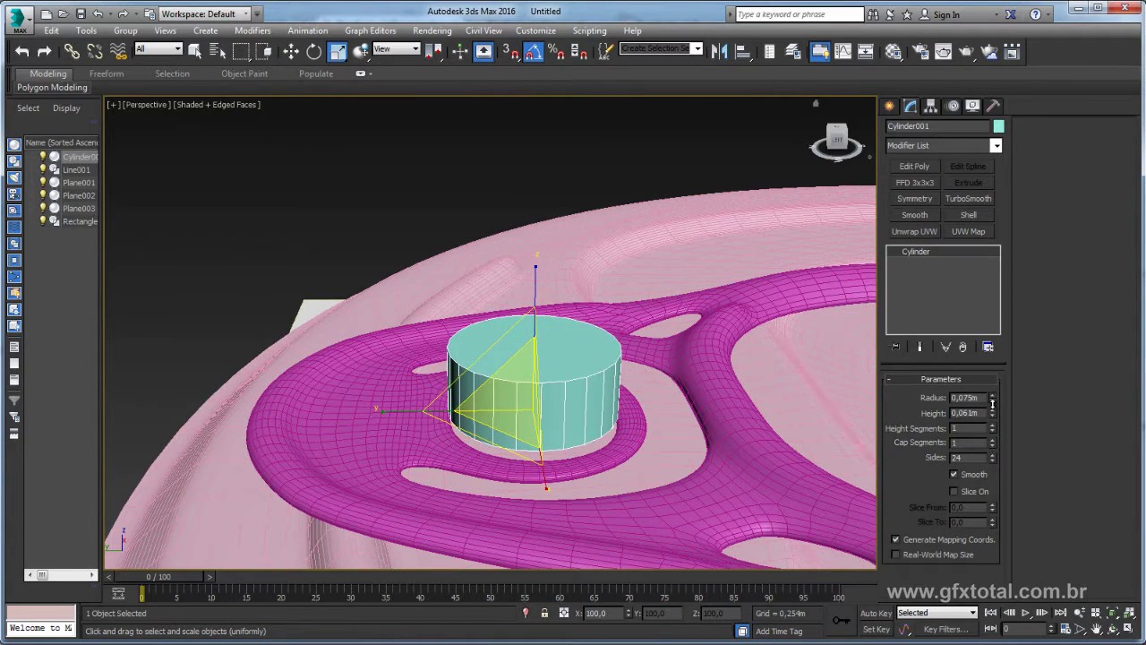
key(w)
drag(530, 319, 535, 318)
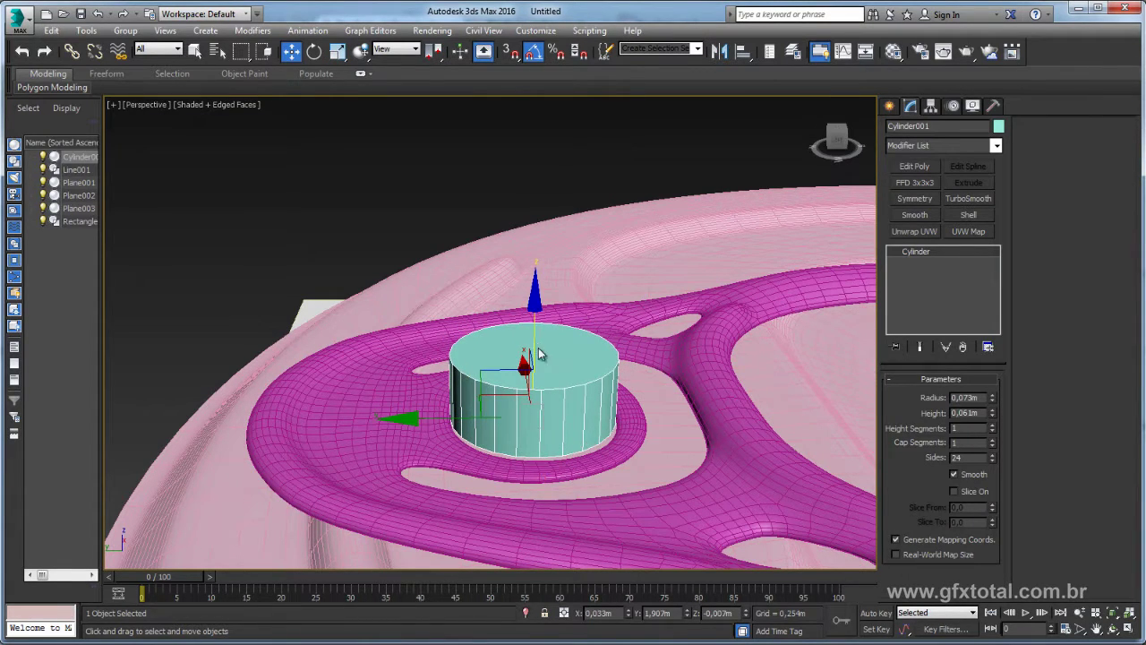
Step: Convert the cylinder to Editable Poly and delete its top face
right_click(539, 354)
mouse_move(599, 488)
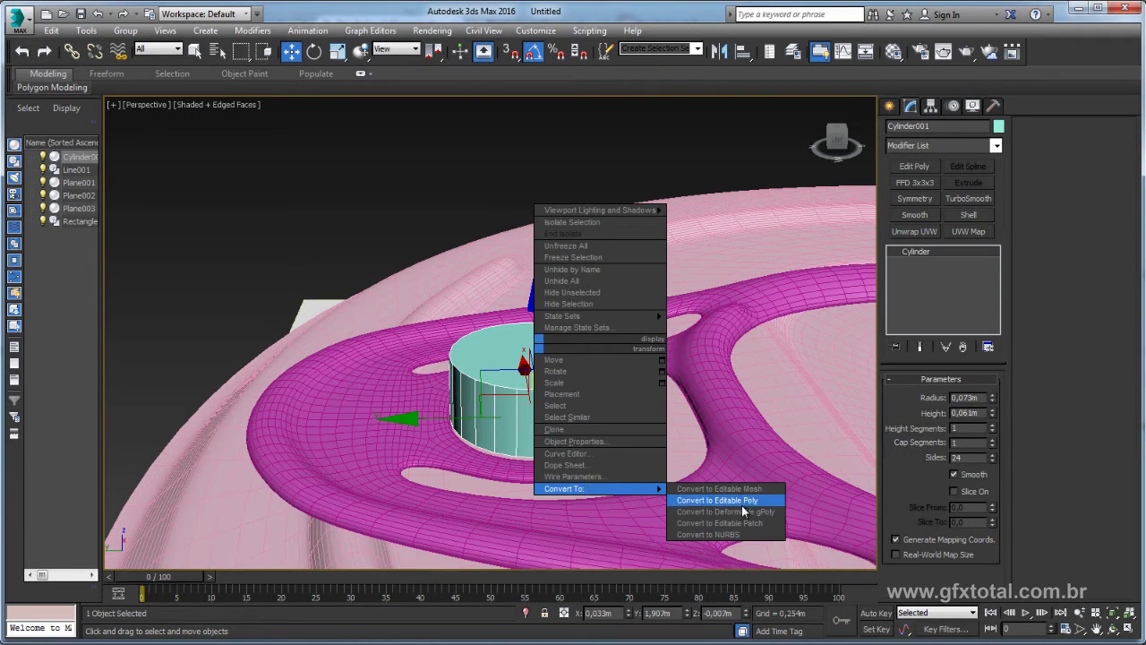
click(743, 503)
click(956, 395)
click(555, 345)
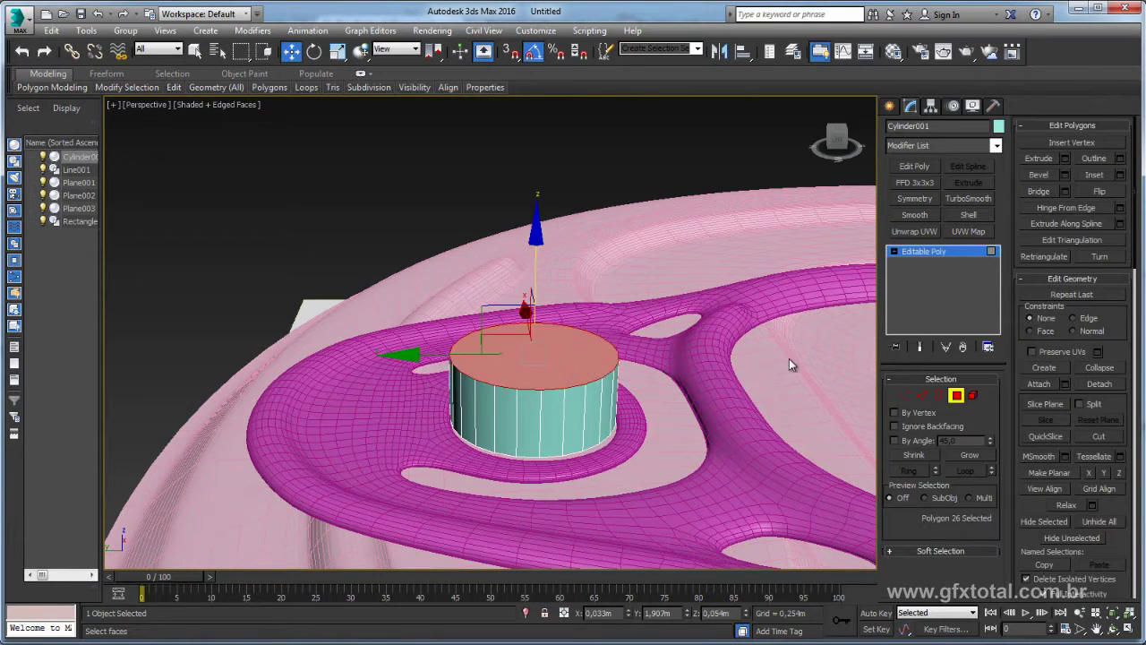
key(Delete)
Step: Select the cylinder's open top border and widen it past 108% to flare the lip
click(956, 395)
key(3)
click(573, 337)
mouse_move(739, 307)
alt+middle_down()
mouse_move(569, 320)
mouse_move(475, 398)
alt+middle_up()
key(e)
key(r)
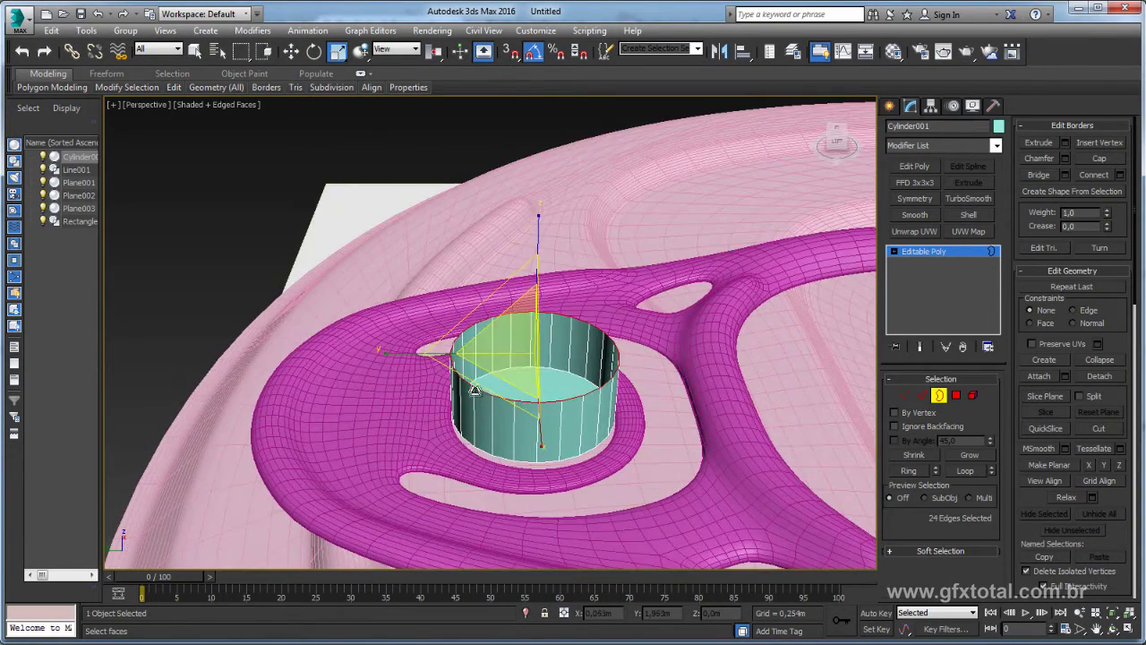
drag(474, 398, 476, 389)
alt+middle_drag(475, 389, 537, 291)
Step: Raise the top border slightly and scale it inward to form the rivet's rim top
key(w)
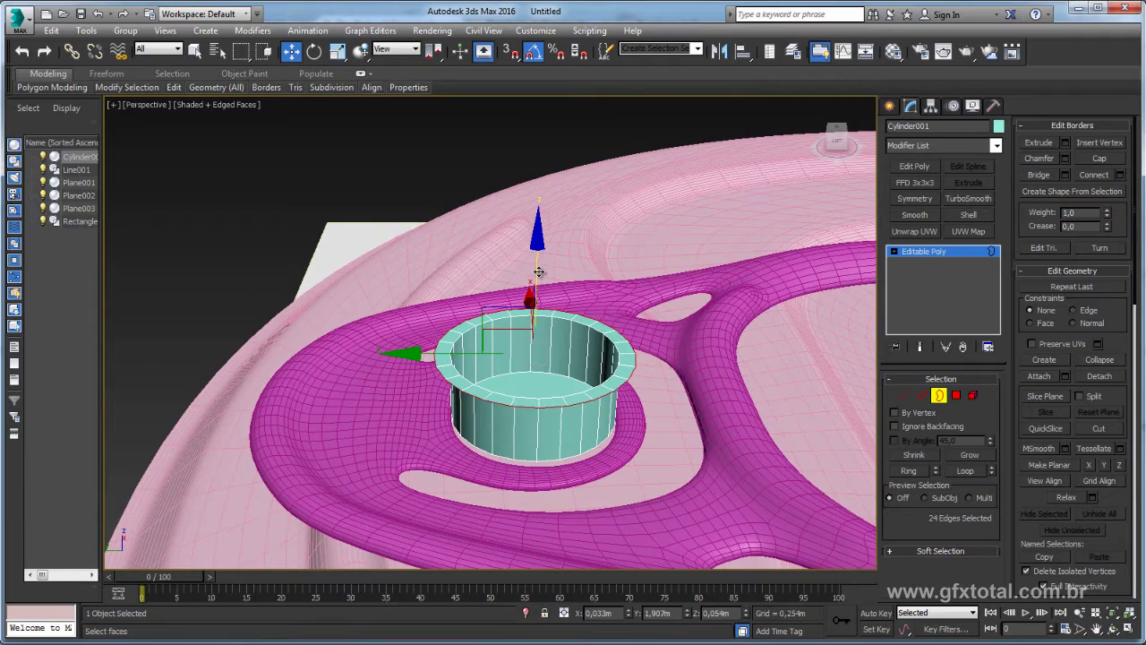
mouse_move(540, 269)
alt+middle_down()
mouse_move(567, 282)
mouse_move(565, 314)
alt+middle_up()
drag(539, 259, 540, 251)
key(e)
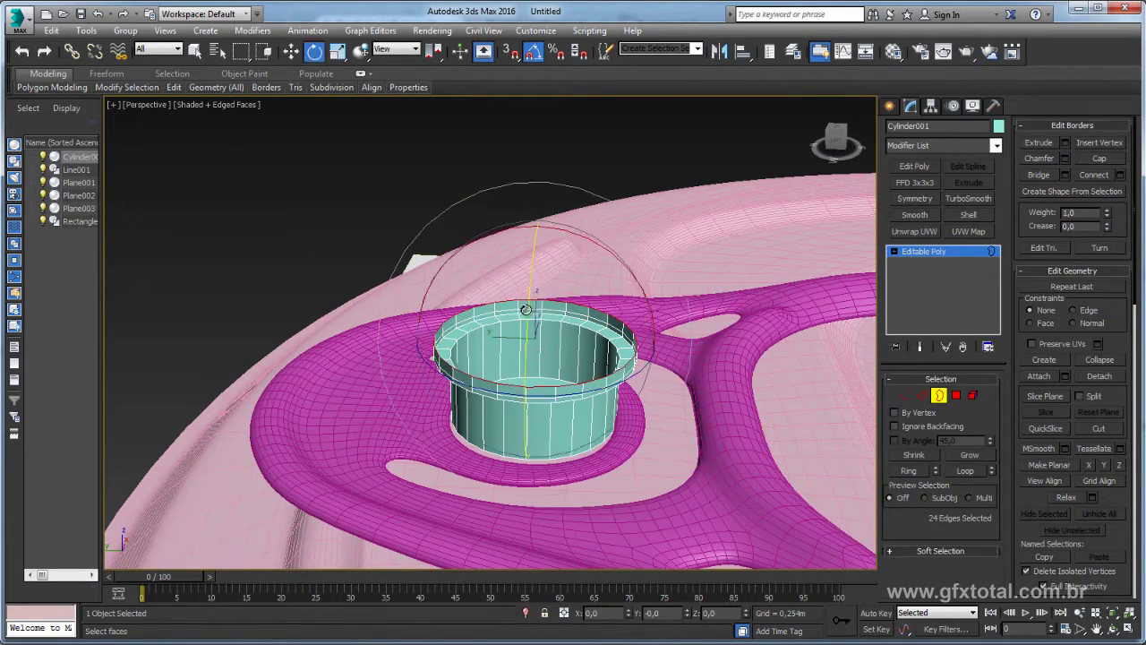
key(r)
mouse_move(537, 330)
mouse_down()
mouse_move(559, 347)
mouse_move(558, 327)
mouse_up()
key(w)
key(r)
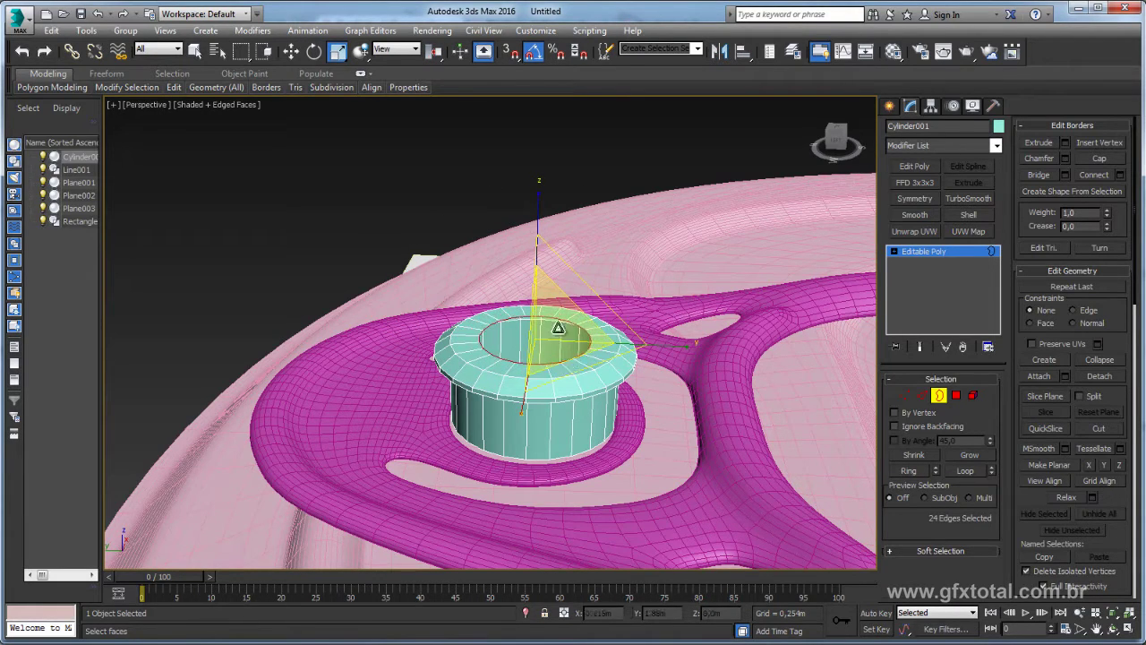
key(w)
key(e)
key(r)
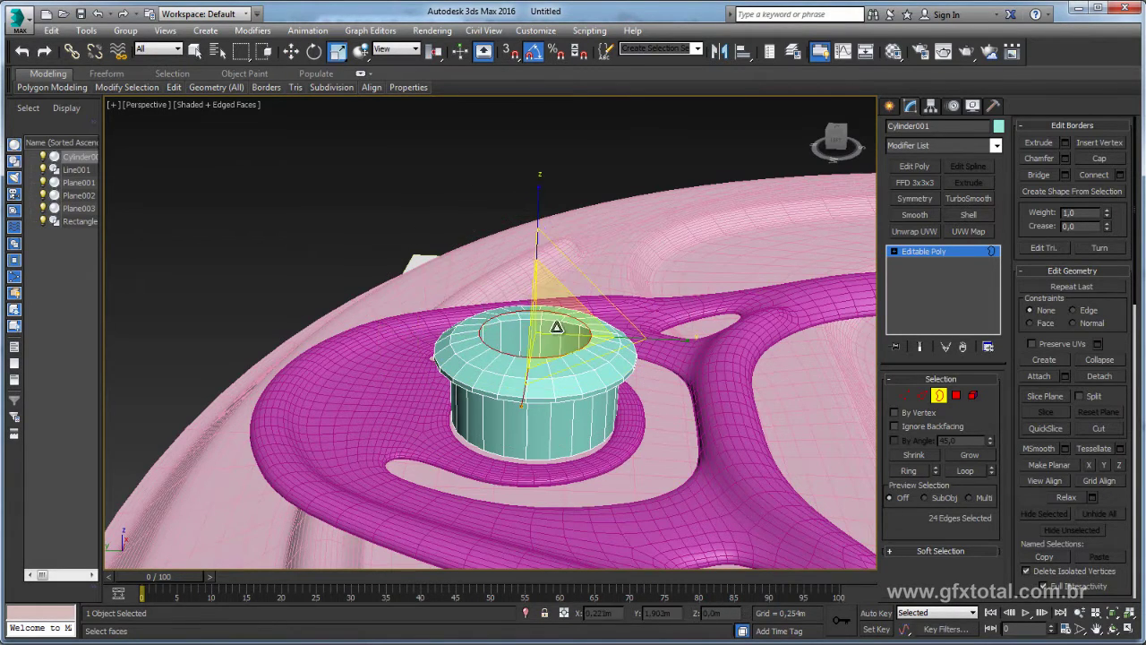
key(w)
key(e)
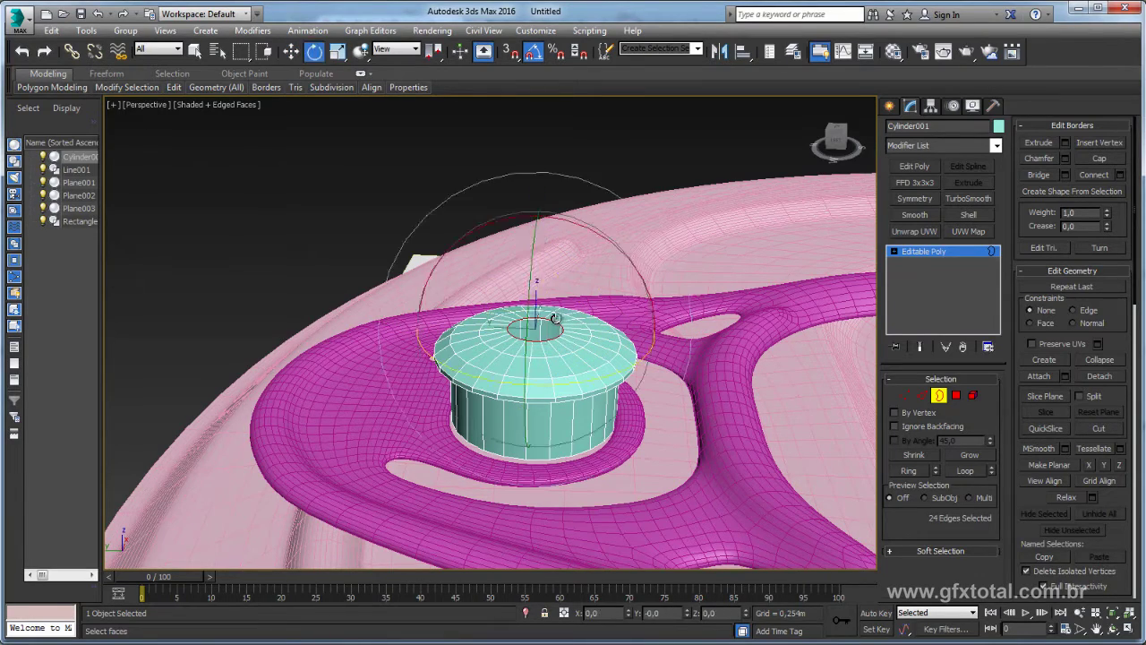
key(r)
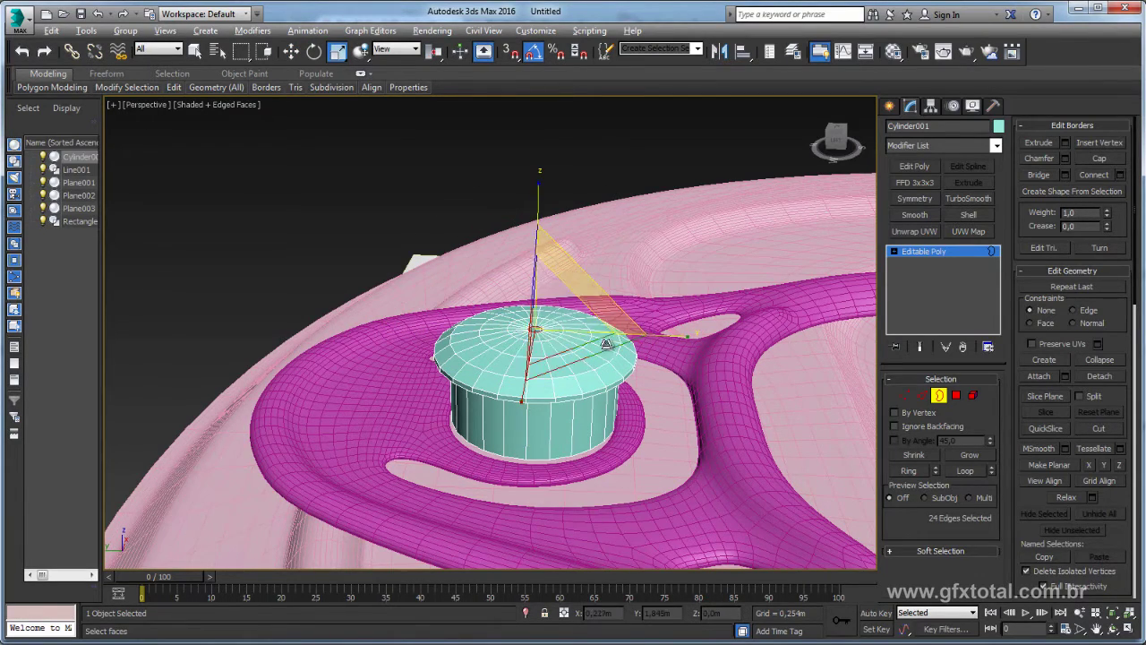
Step: View the rivet from a low angle and switch to Edge sub-object mode
alt+middle_drag(597, 541, 524, 335)
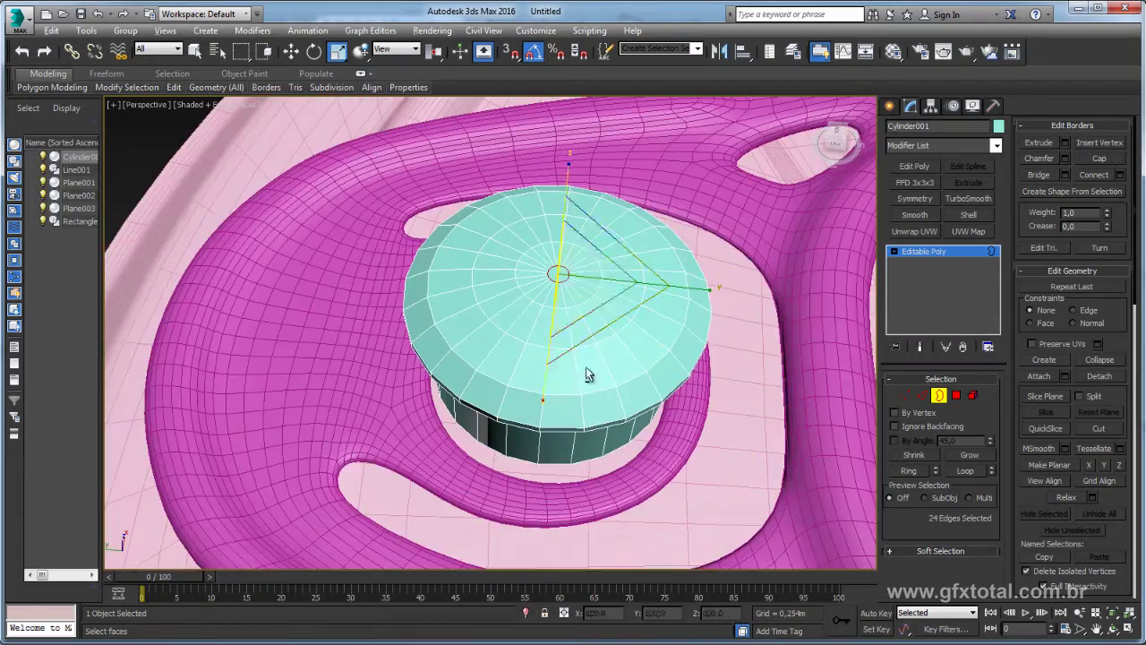
mouse_move(586, 366)
alt+middle_down()
mouse_move(813, 334)
mouse_move(700, 407)
alt+middle_up()
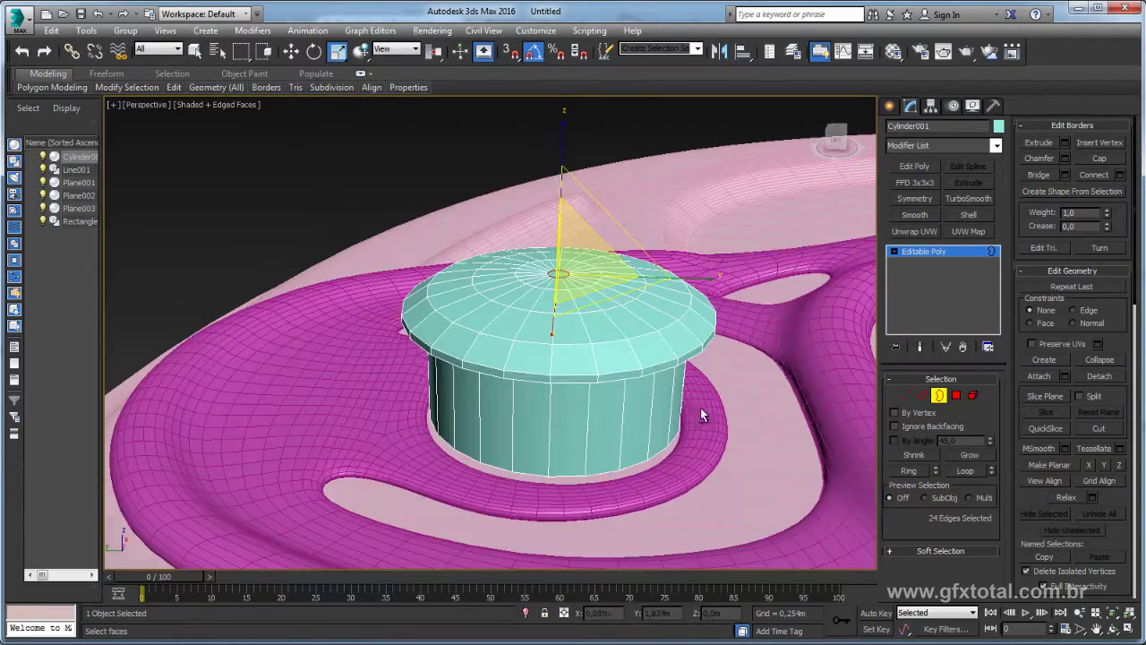
click(922, 395)
scroll(666, 363, up, 5)
scroll(737, 340, up, 3)
Step: Connect two pinched edge loops across the ring of rim edges
mouse_move(737, 340)
middle_down()
mouse_move(722, 319)
mouse_move(645, 365)
middle_up()
click(691, 349)
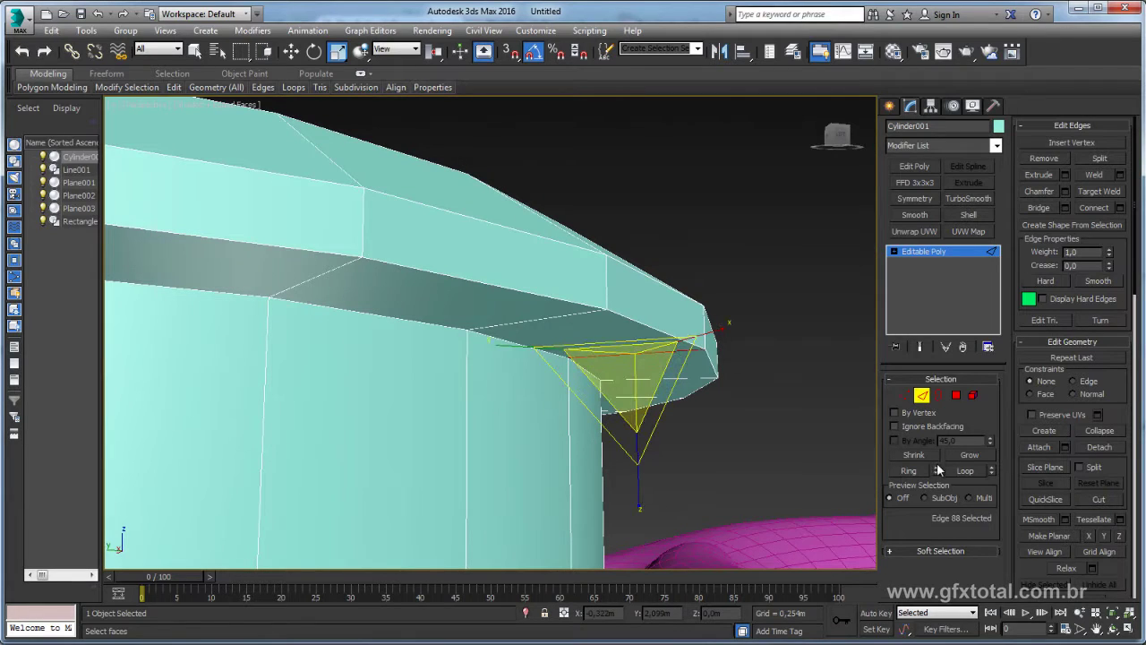
click(965, 470)
click(1119, 210)
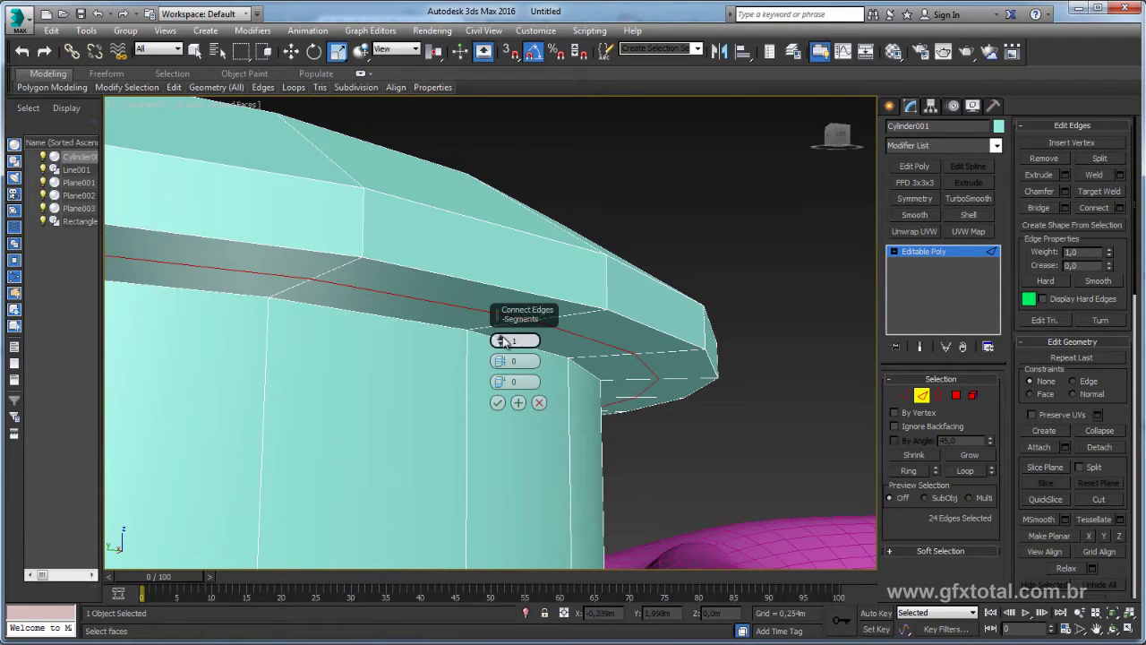
drag(504, 342, 506, 142)
click(497, 403)
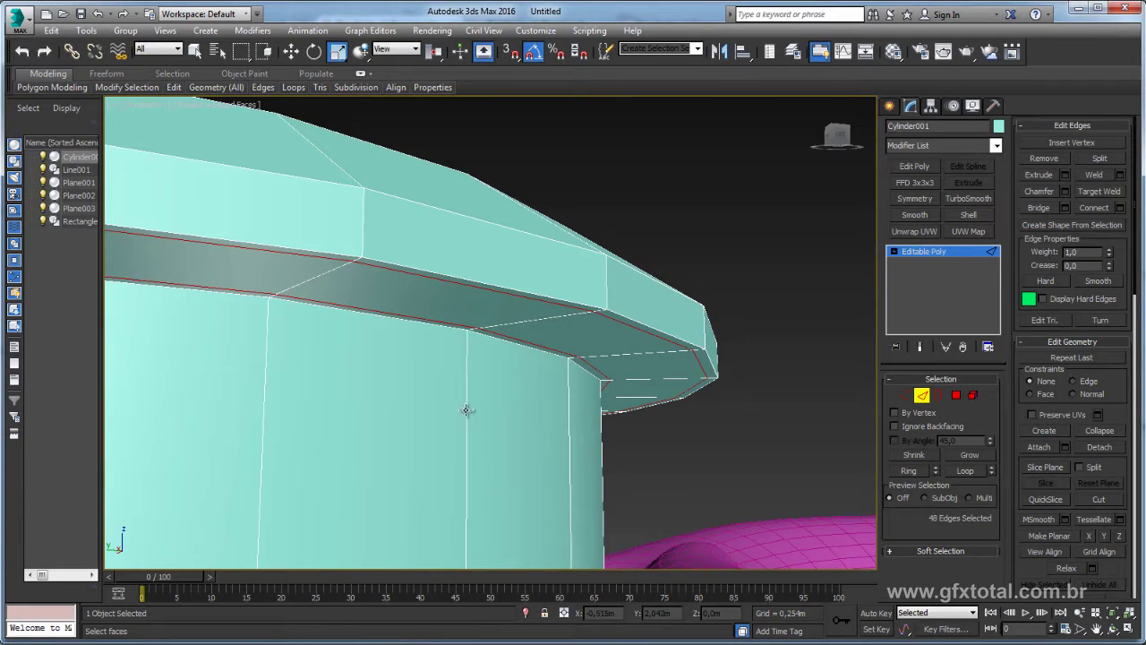
Step: Connect edge loops around the cylinder body's vertical edges with pinch 90
click(466, 410)
scroll(467, 410, down, 5)
alt+middle_drag(475, 420, 510, 394)
scroll(539, 388, up, 3)
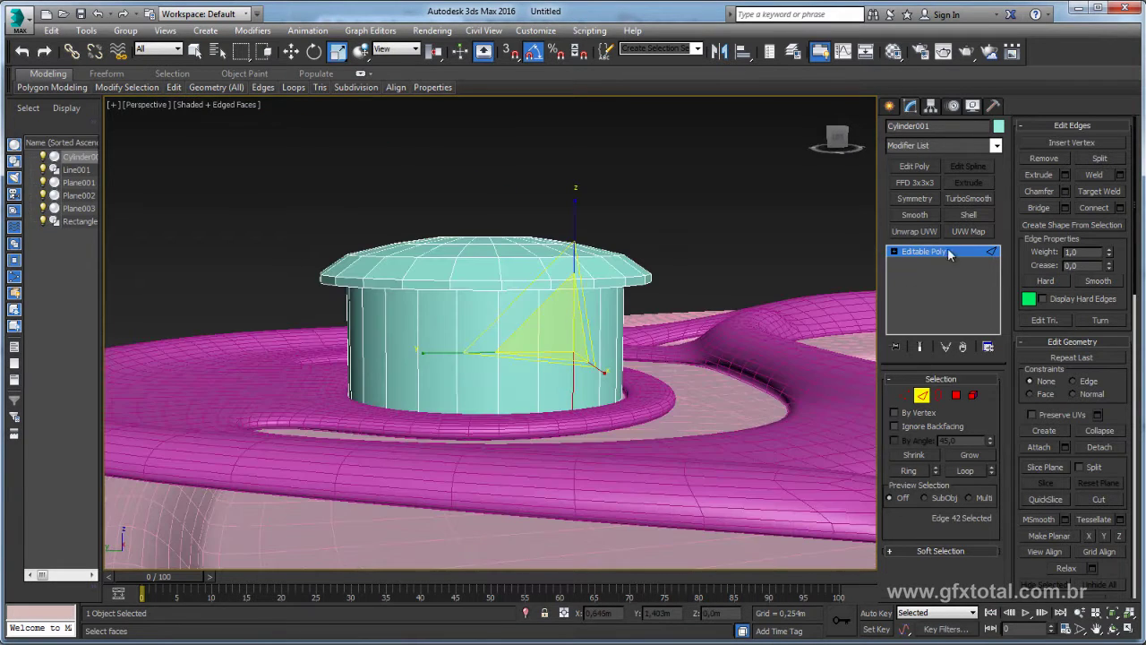
click(906, 470)
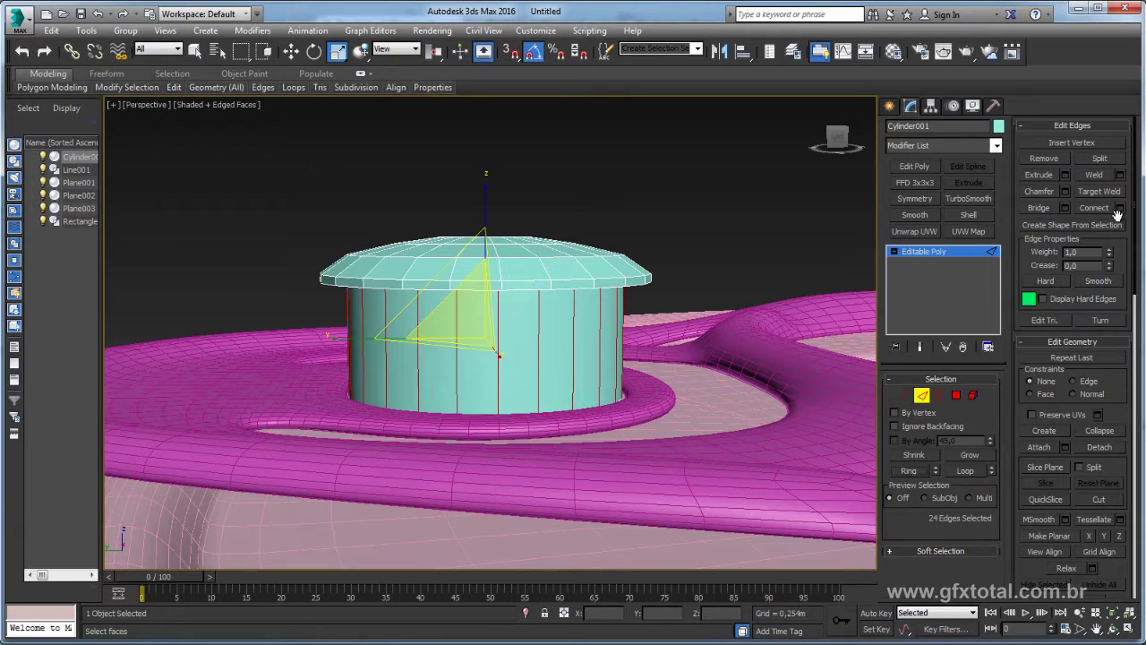
click(1120, 208)
drag(501, 348, 504, 322)
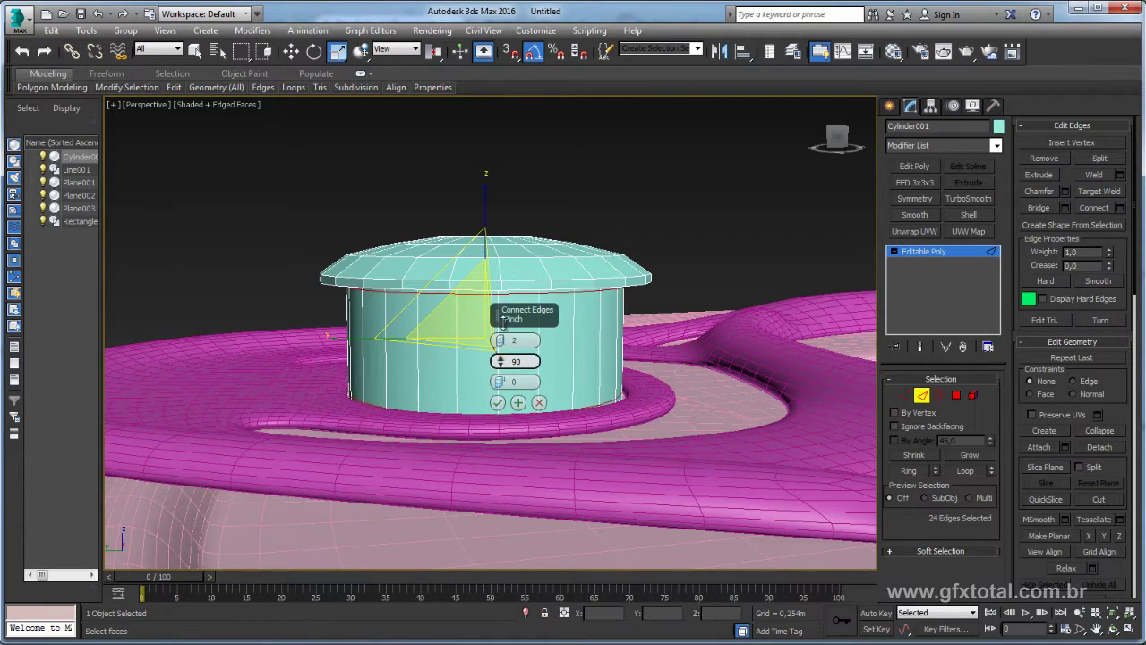
click(498, 402)
Step: Isolate the cylinder and delete its bottom face
alt+middle_drag(643, 377, 947, 231)
click(923, 250)
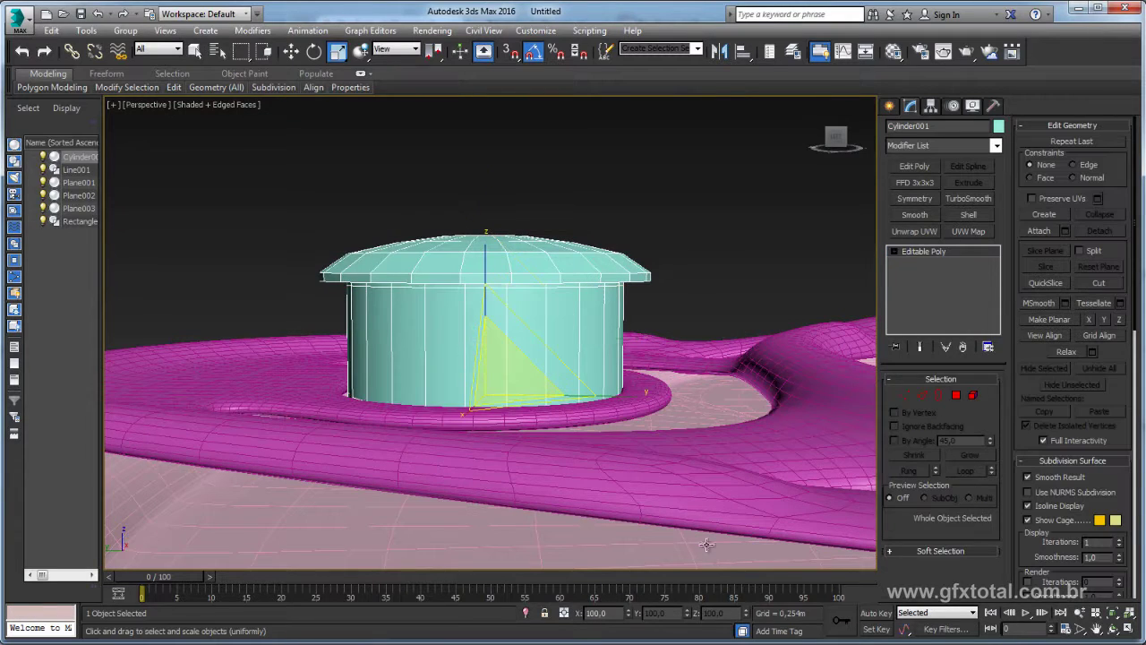
click(526, 613)
alt+middle_drag(565, 438, 578, 347)
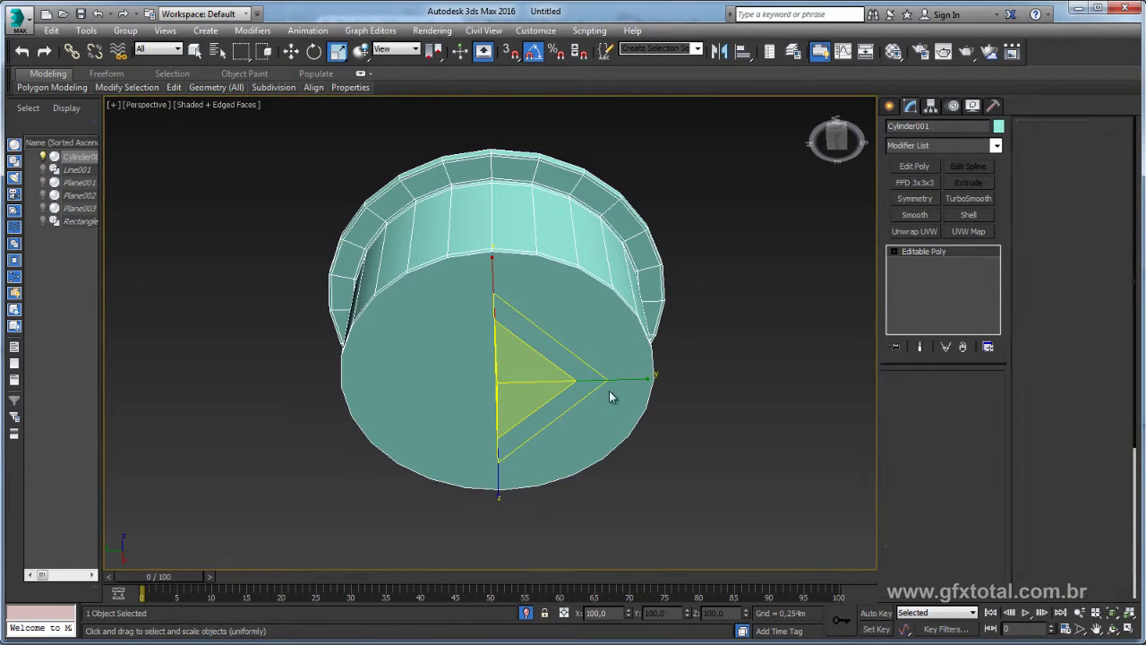
key(4)
click(511, 359)
key(Delete)
click(921, 255)
mouse_move(806, 269)
alt+middle_down()
mouse_move(698, 331)
mouse_move(658, 553)
alt+middle_up()
Step: Unhide the other objects and lower the cylinder deeper into the tab's ring hole
click(526, 613)
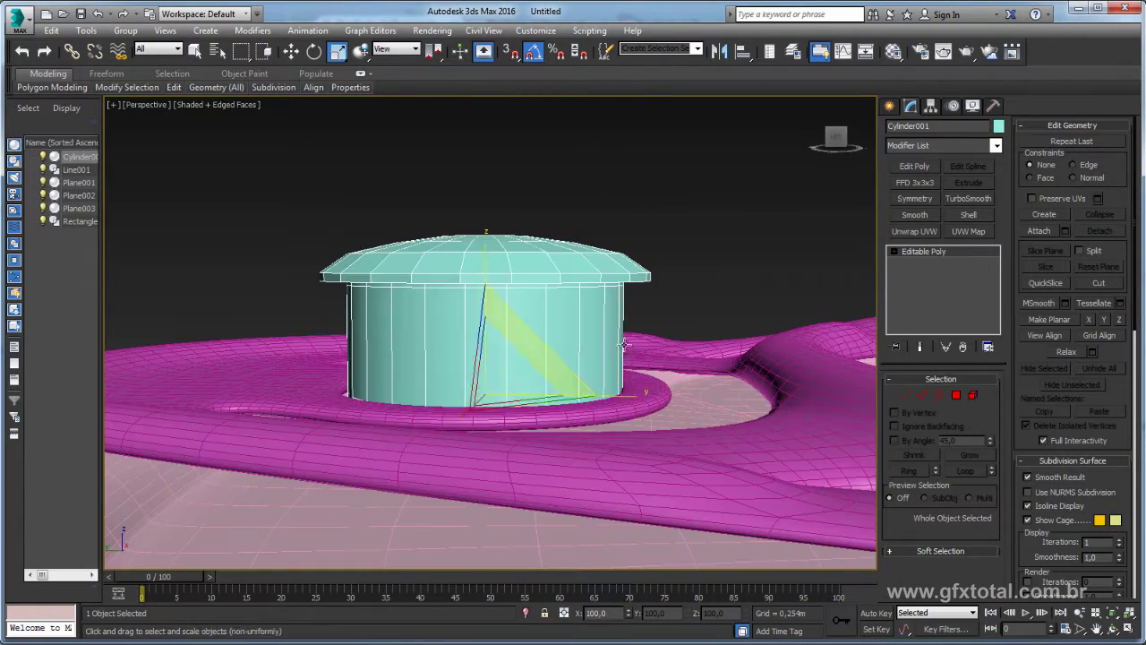
alt+middle_drag(537, 403, 550, 327)
key(w)
drag(482, 333, 474, 358)
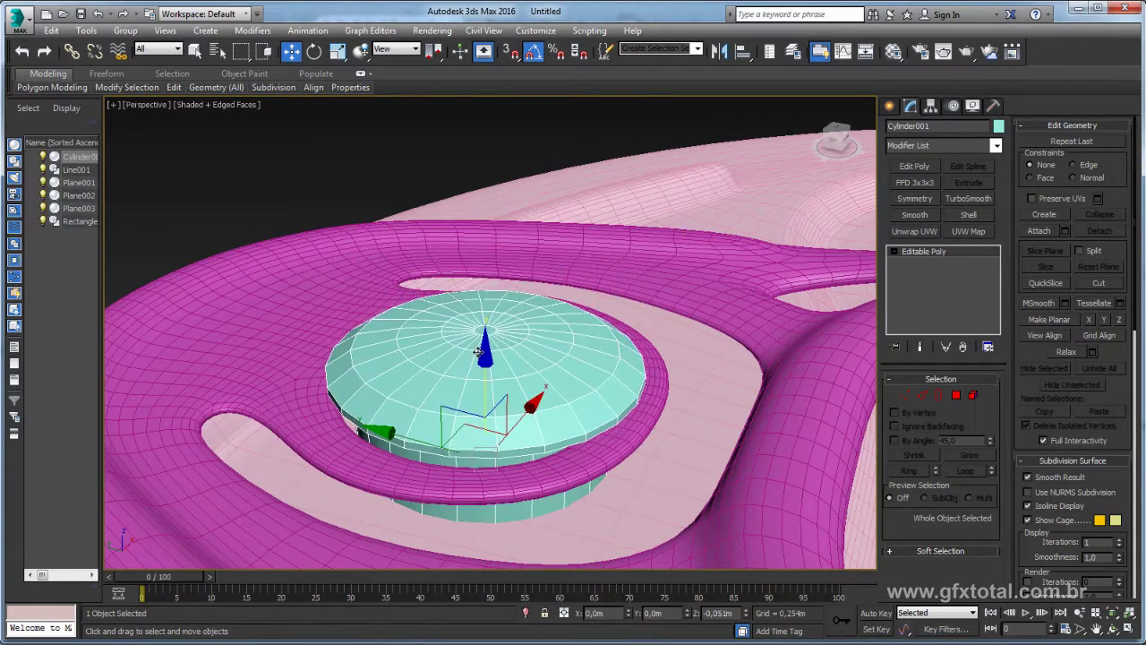
mouse_move(474, 357)
alt+middle_down()
mouse_move(588, 391)
mouse_move(698, 317)
alt+middle_up()
Step: Test a TurboSmooth on the rivet, remove it, and select the pull tab Plane003
click(975, 201)
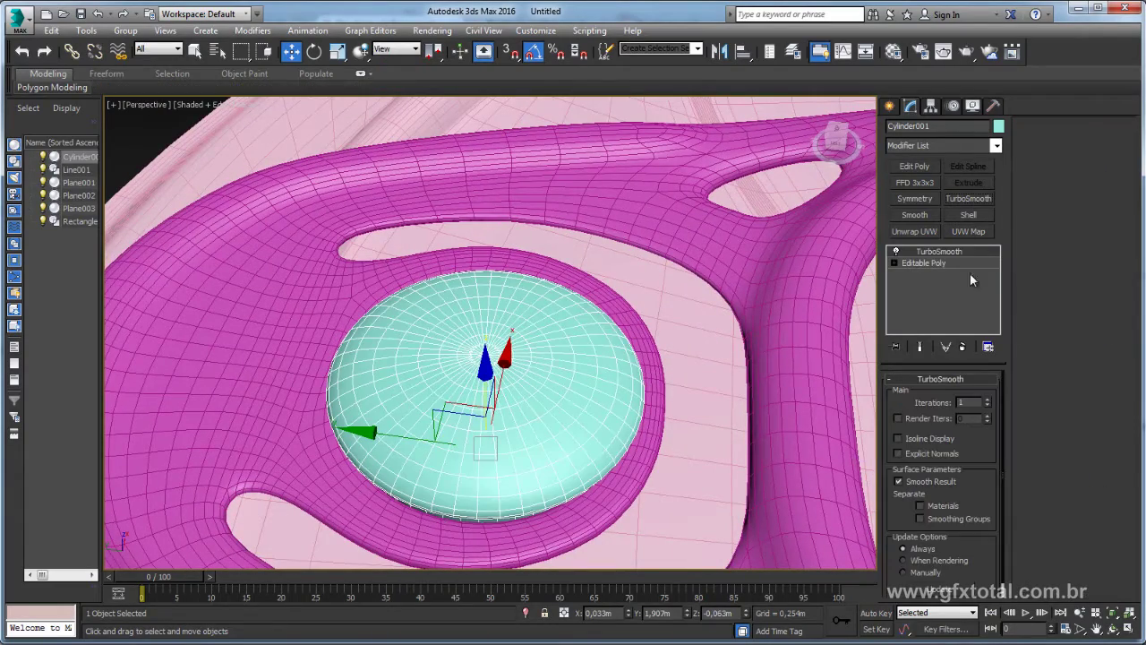
click(962, 346)
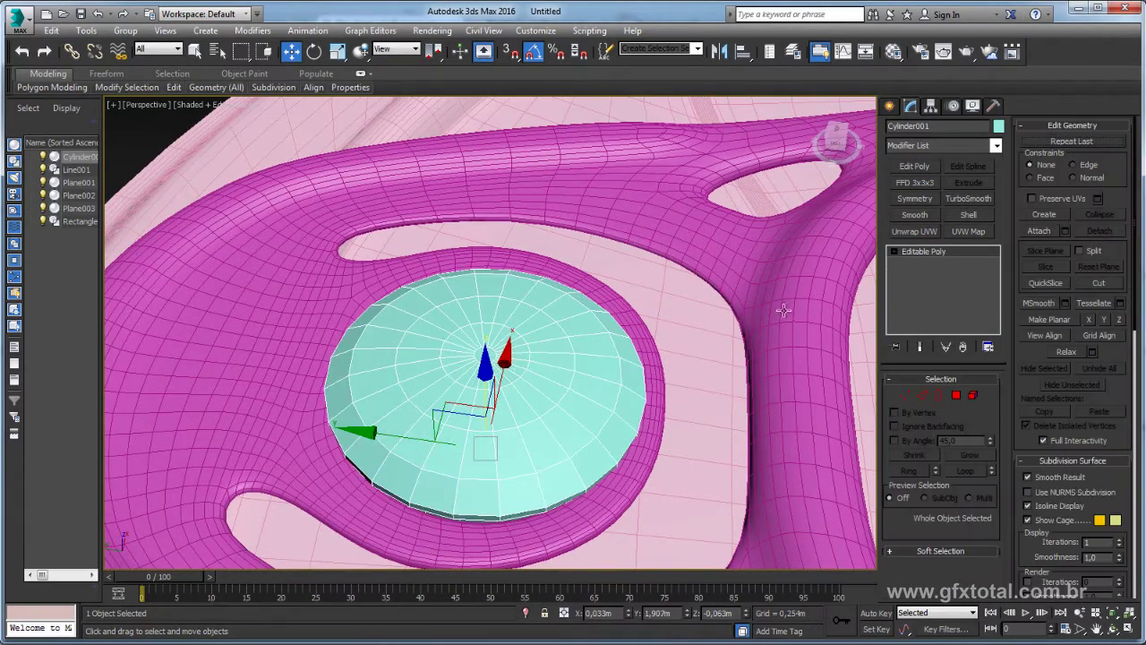
mouse_move(784, 310)
alt+middle_down()
mouse_move(659, 339)
mouse_move(558, 340)
mouse_move(660, 397)
alt+middle_up()
click(746, 414)
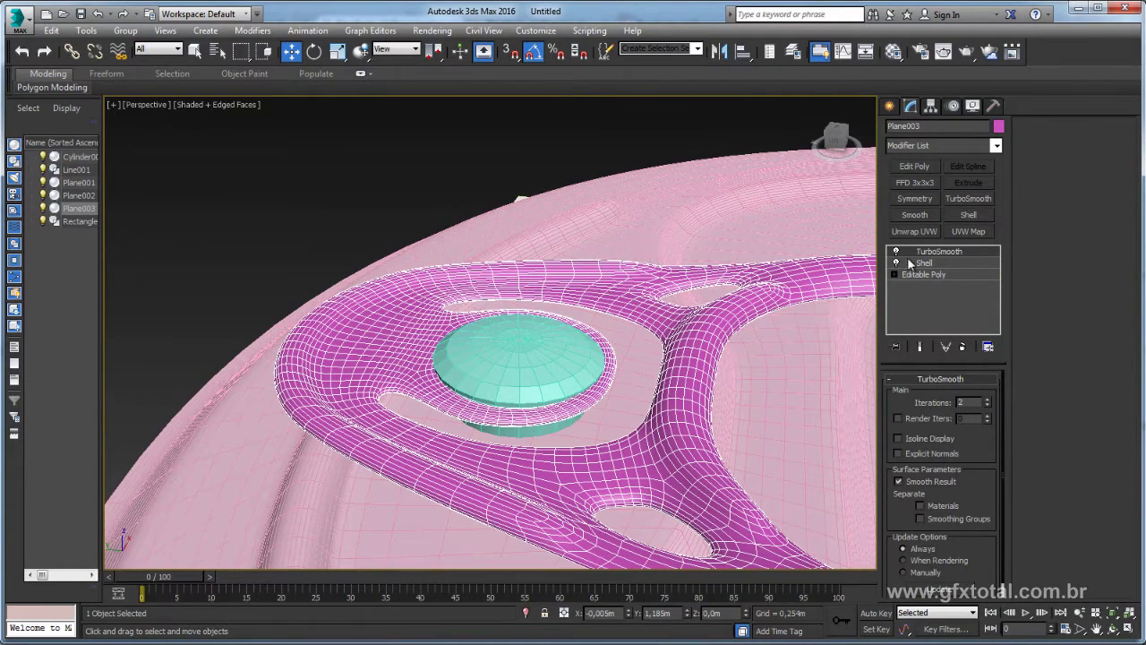
Step: Turn off the tab's TurboSmooth and add an Edit Poly modifier above Shell
click(896, 252)
click(924, 264)
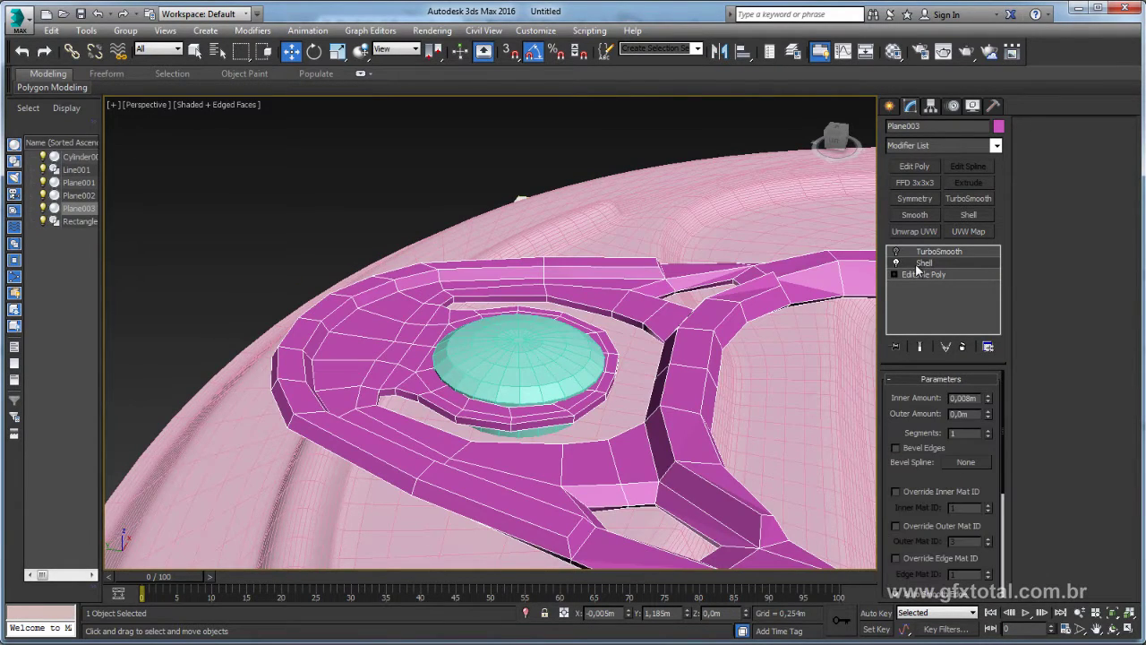
click(996, 145)
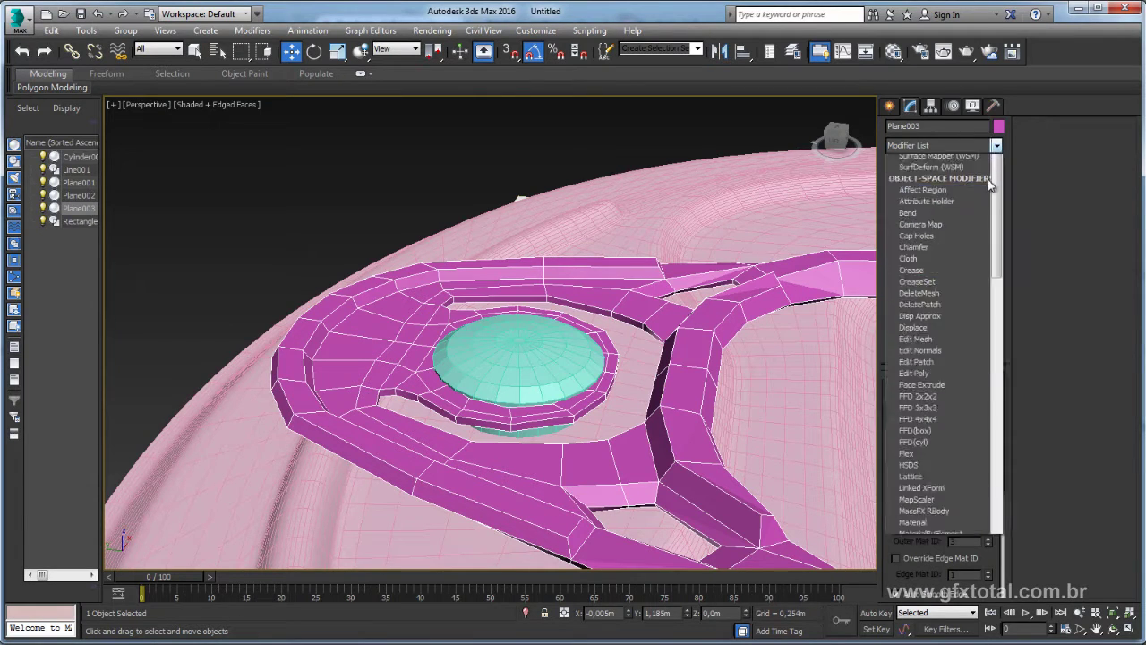
click(1000, 146)
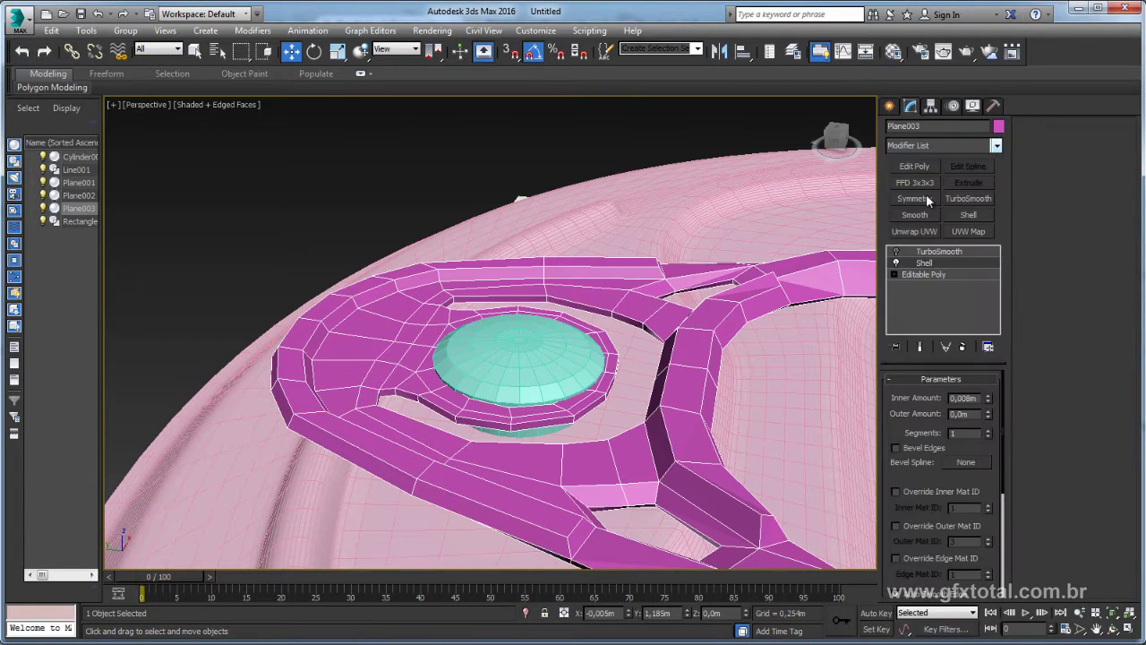
click(914, 167)
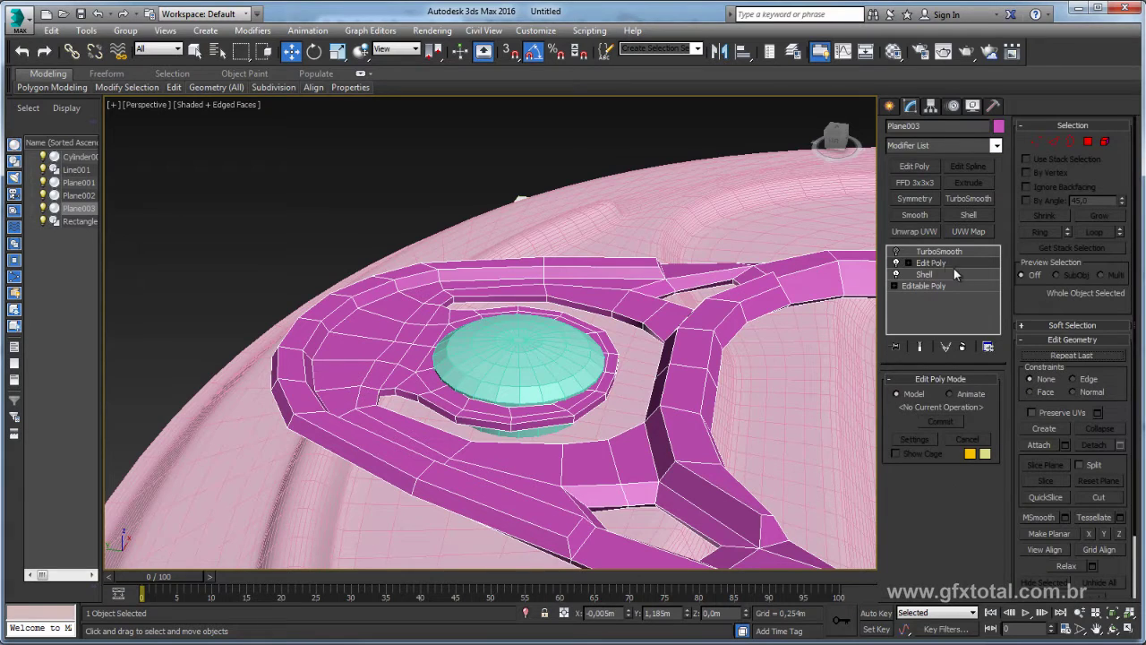
Step: Attach the rivet cylinder to the pull tab and turn TurboSmooth back on
click(1040, 445)
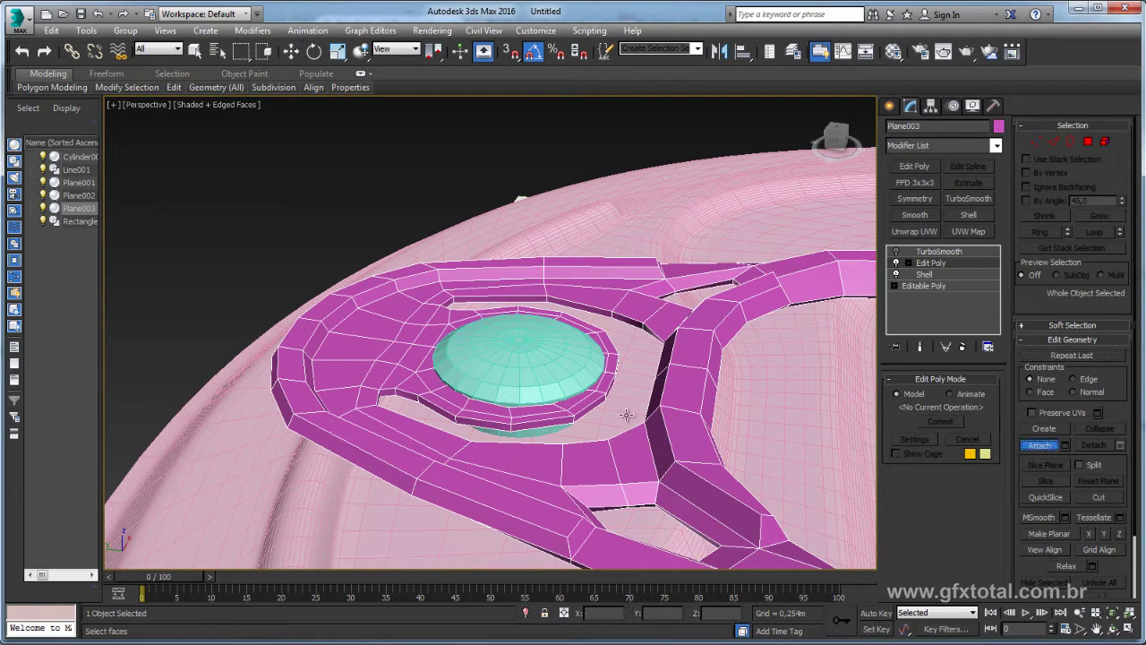
click(546, 366)
right_click(716, 359)
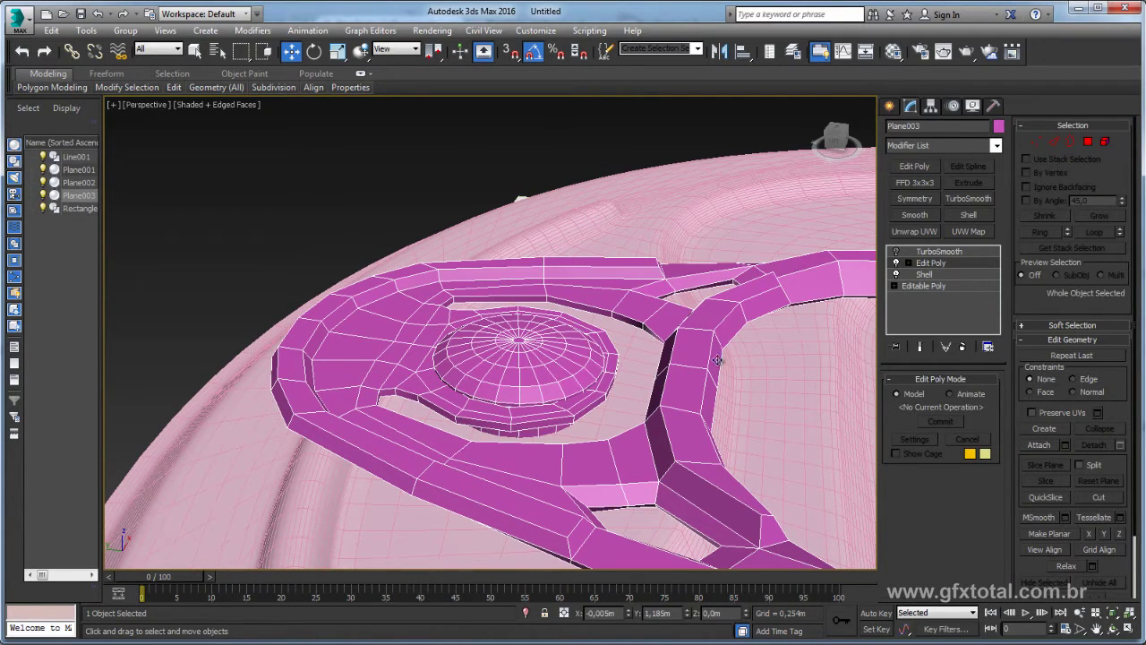
click(937, 251)
click(897, 251)
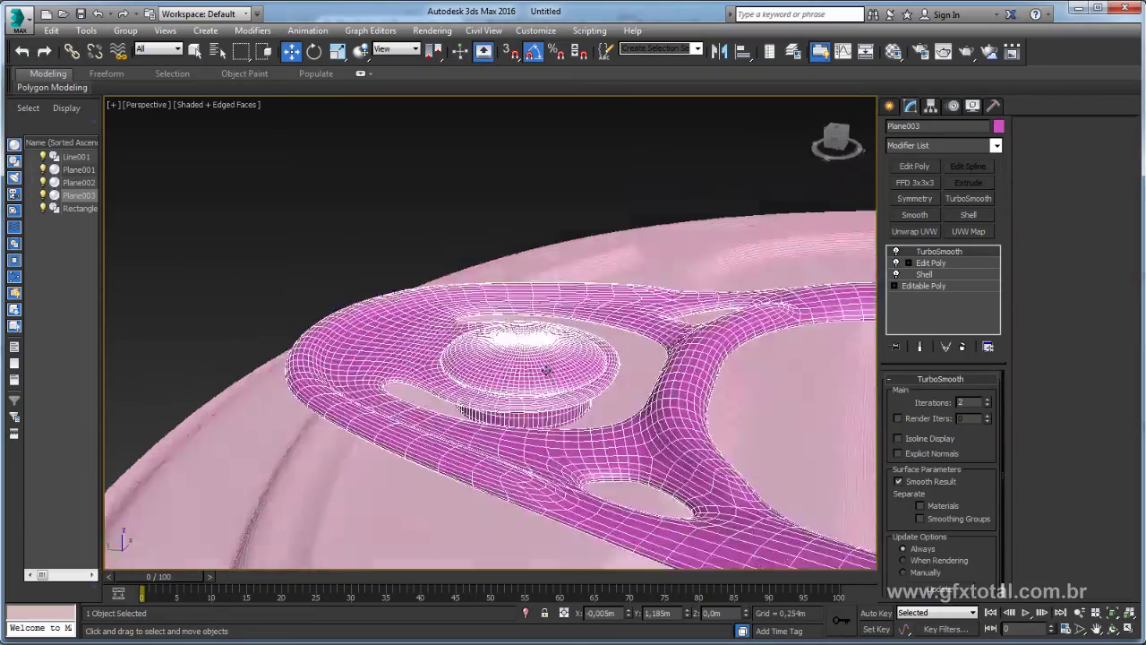
mouse_move(546, 369)
alt+middle_down()
mouse_move(576, 335)
mouse_move(537, 337)
mouse_move(780, 263)
mouse_move(683, 355)
mouse_move(401, 426)
alt+middle_up()
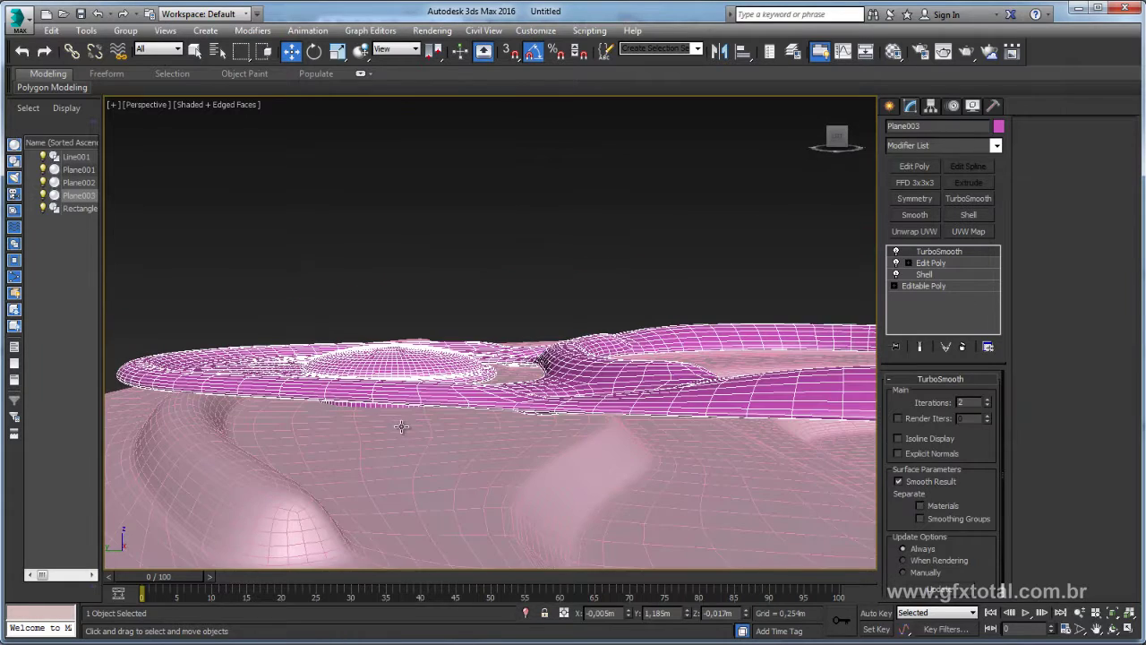
Step: Select the lid's open bottom border in Edit Poly Border mode
click(908, 263)
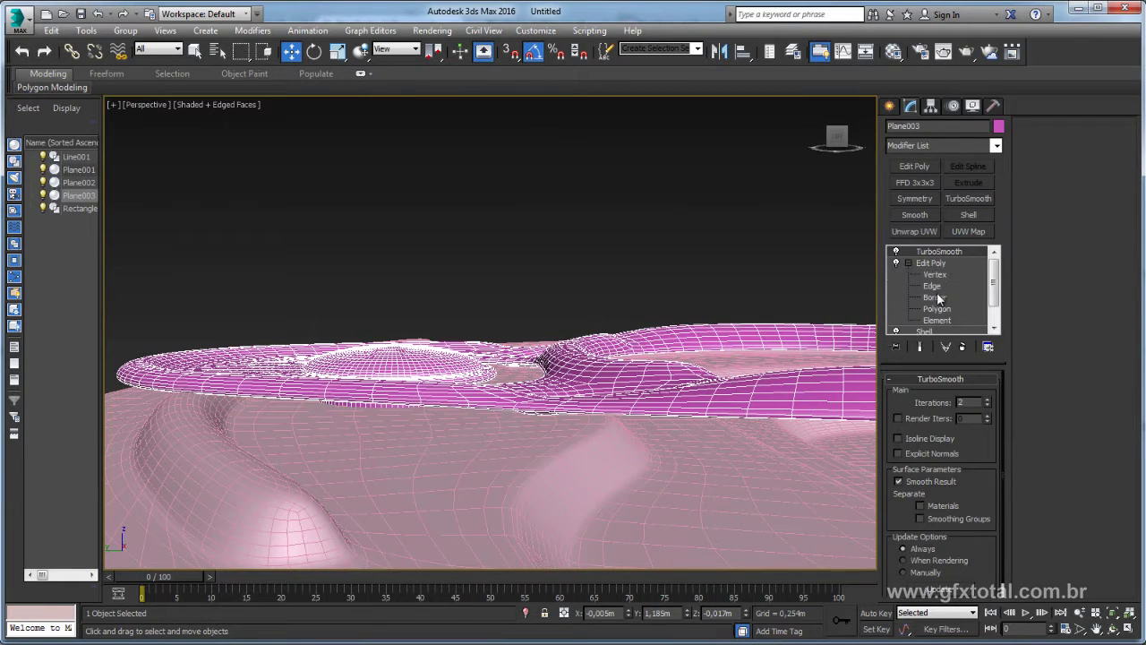
click(933, 296)
mouse_move(361, 425)
alt+middle_down()
mouse_move(473, 501)
mouse_move(518, 438)
alt+middle_up()
click(472, 501)
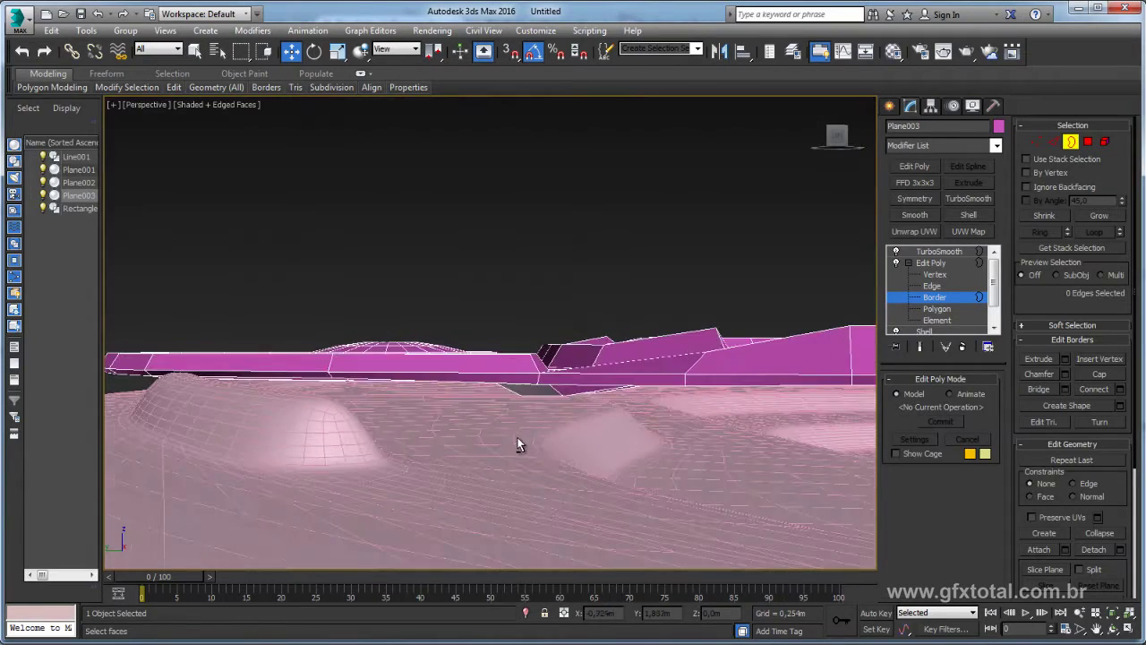
drag(505, 435, 385, 372)
scroll(475, 403, up, 5)
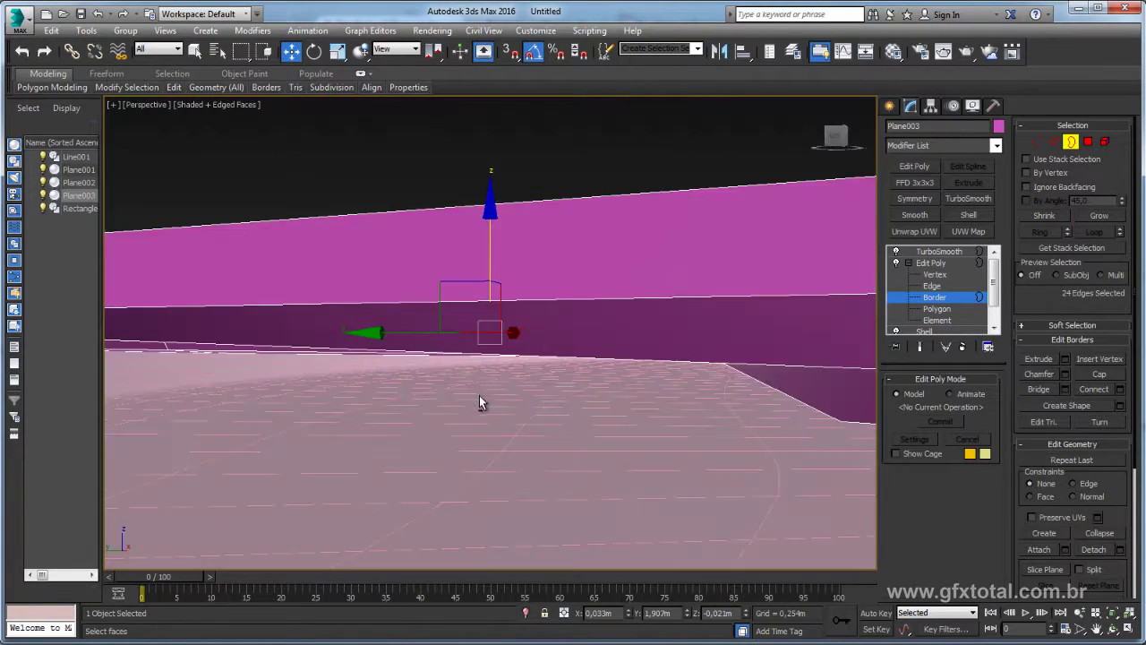
Step: Extend the border downward into a new wall and widen it slightly
shift+drag(490, 253, 483, 291)
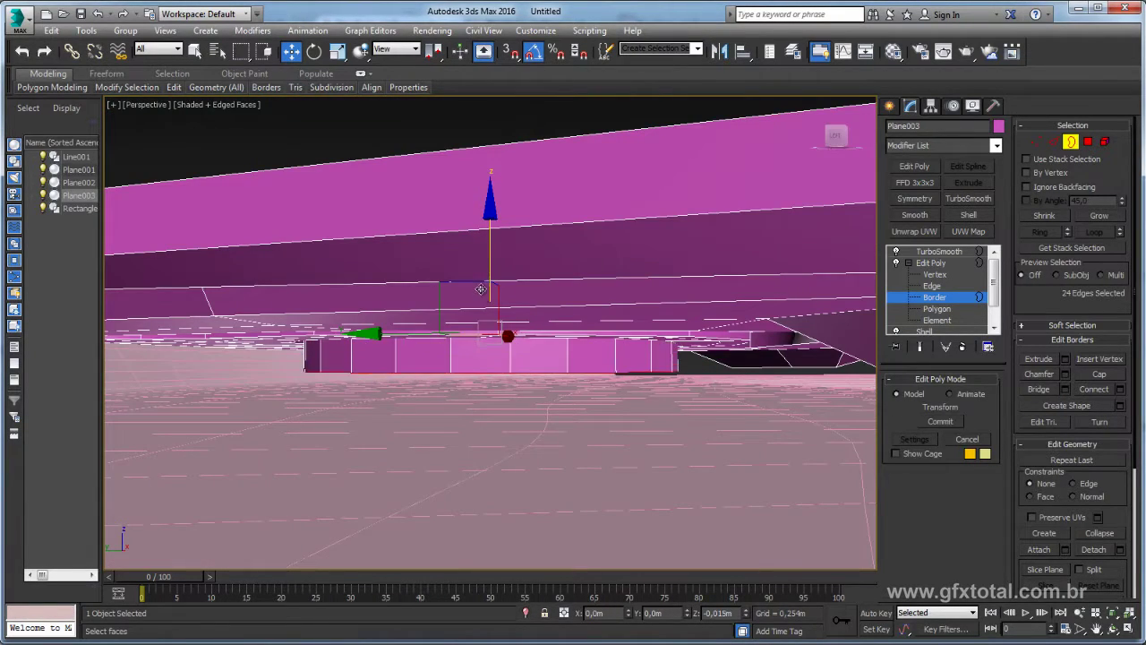
key(r)
drag(504, 391, 504, 379)
key(w)
key(e)
key(r)
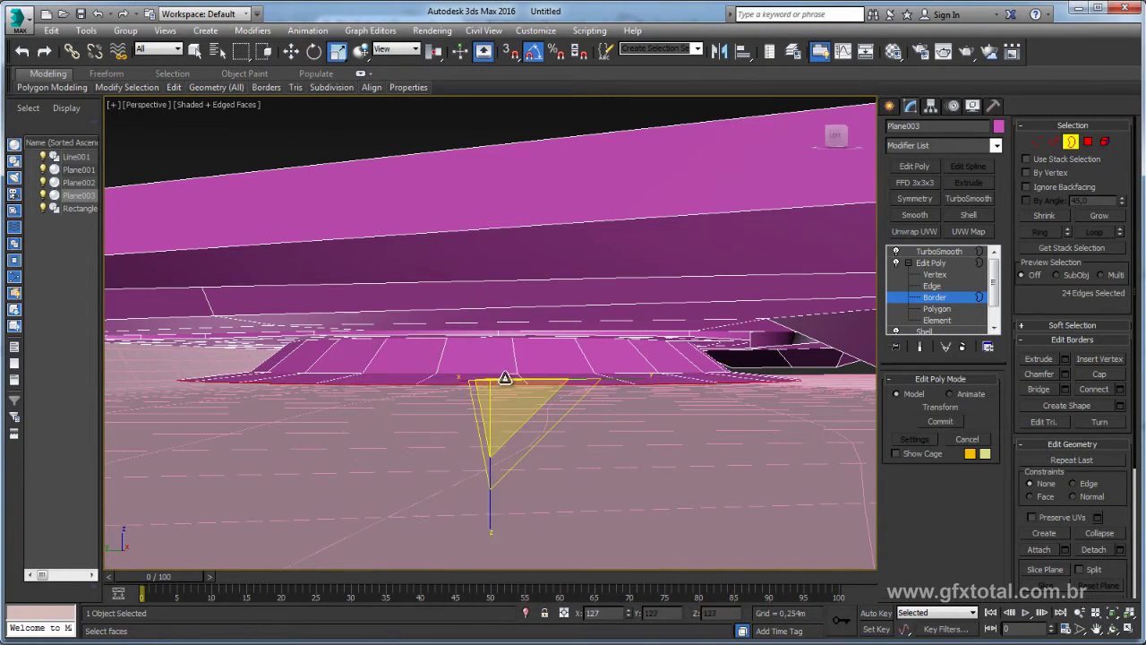
key(w)
Step: Pull the border further down, flare it much wider, then grow the polygon selection
alt+middle_drag(490, 313, 491, 329)
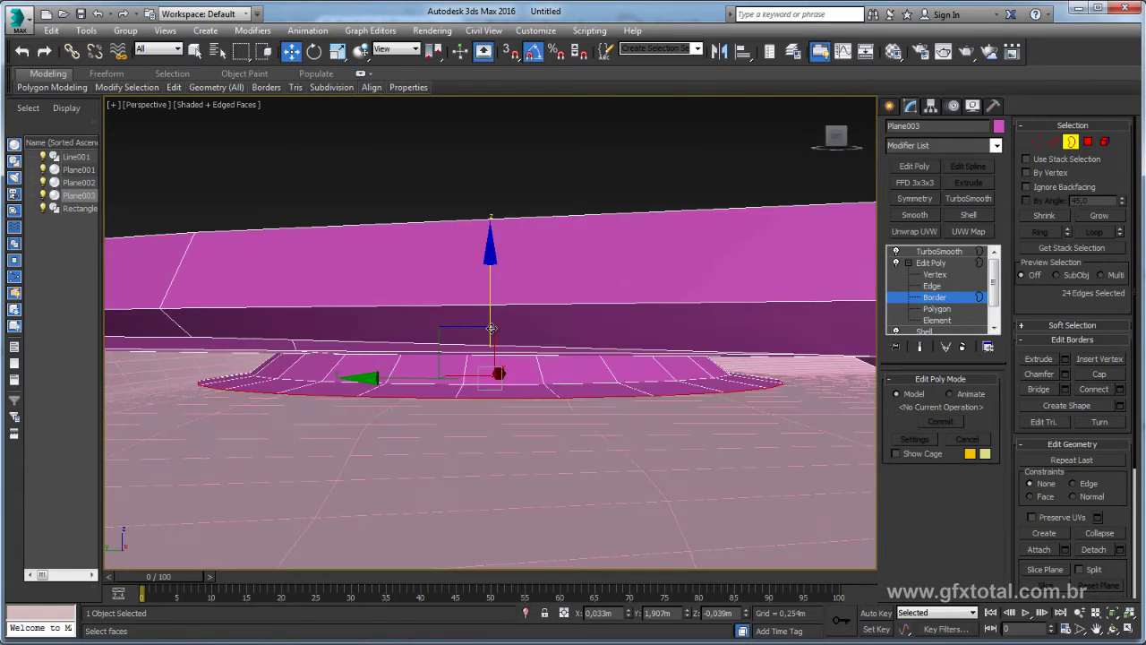
drag(491, 308, 491, 330)
key(r)
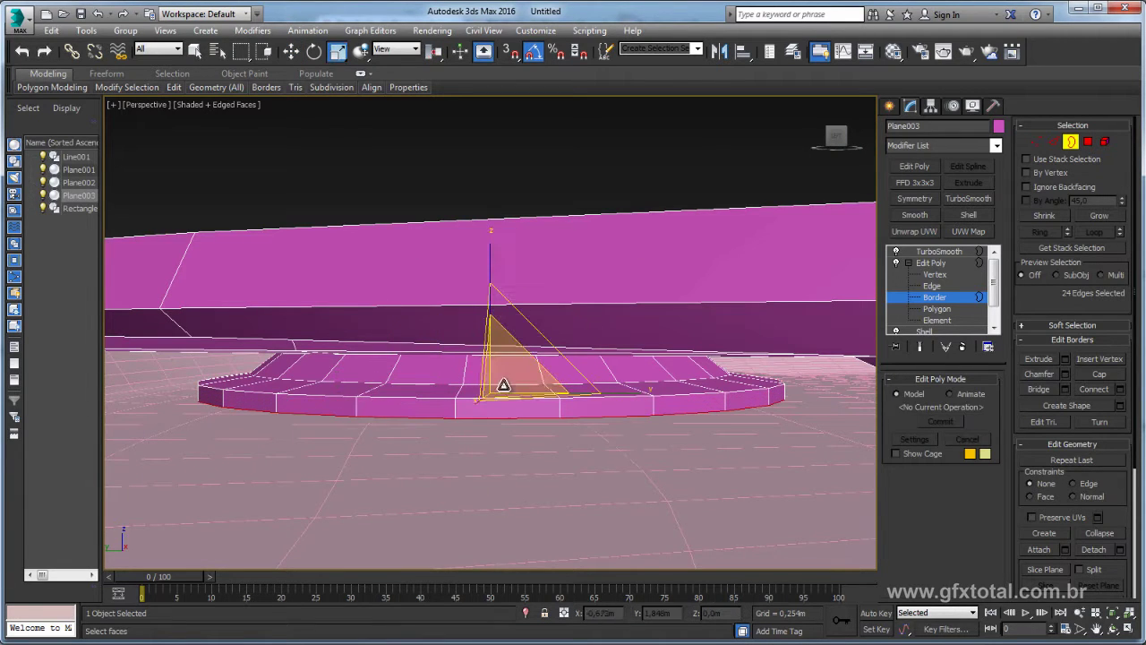
drag(504, 384, 498, 322)
key(w)
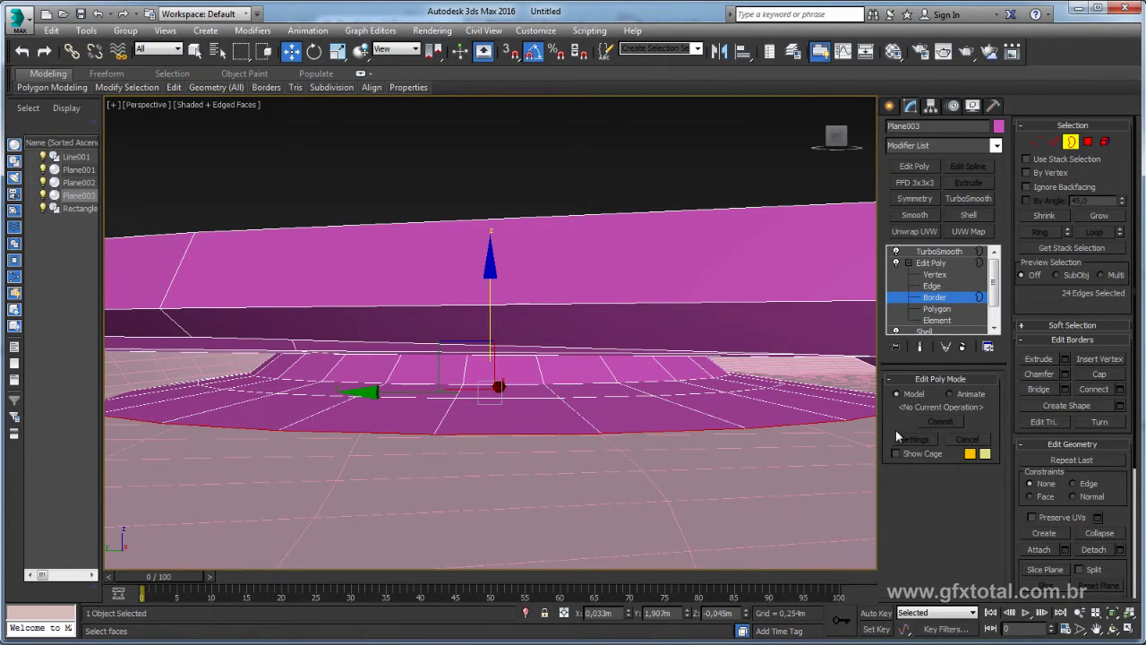
mouse_move(598, 414)
alt+middle_down()
mouse_move(583, 397)
mouse_move(583, 414)
mouse_move(598, 406)
alt+middle_up()
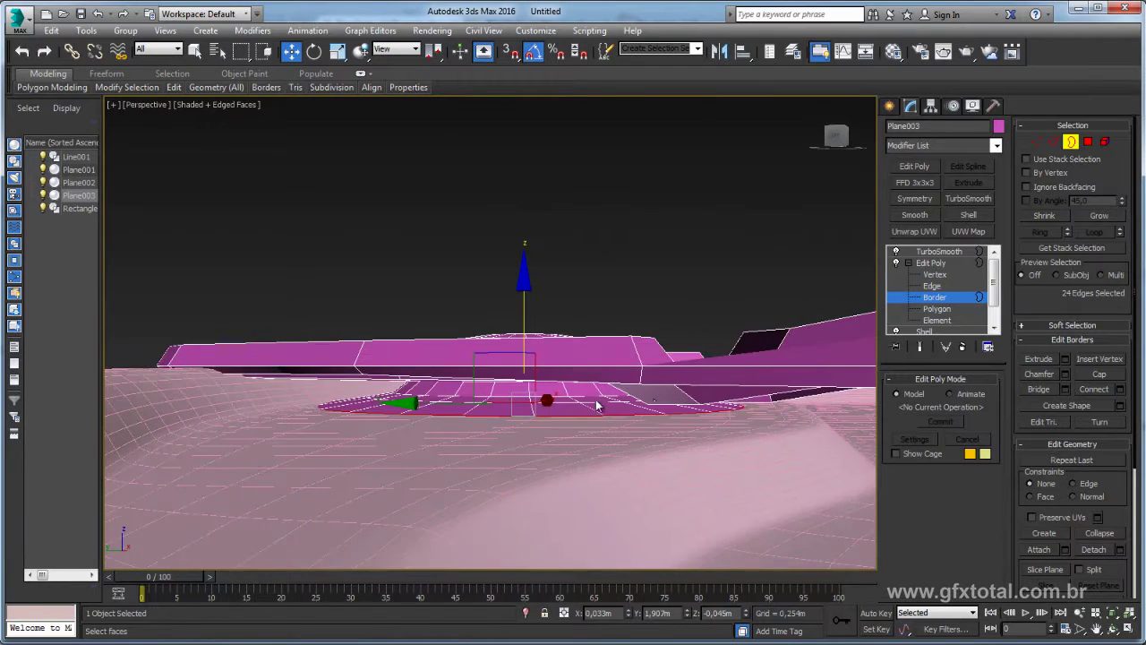
click(1083, 145)
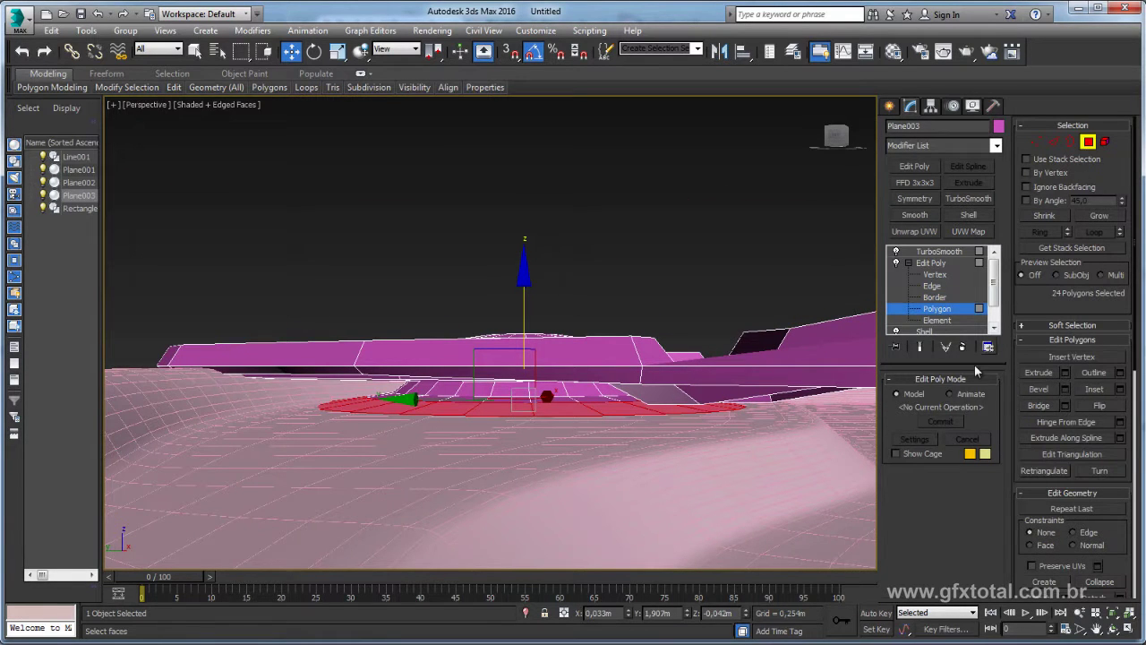
click(1098, 216)
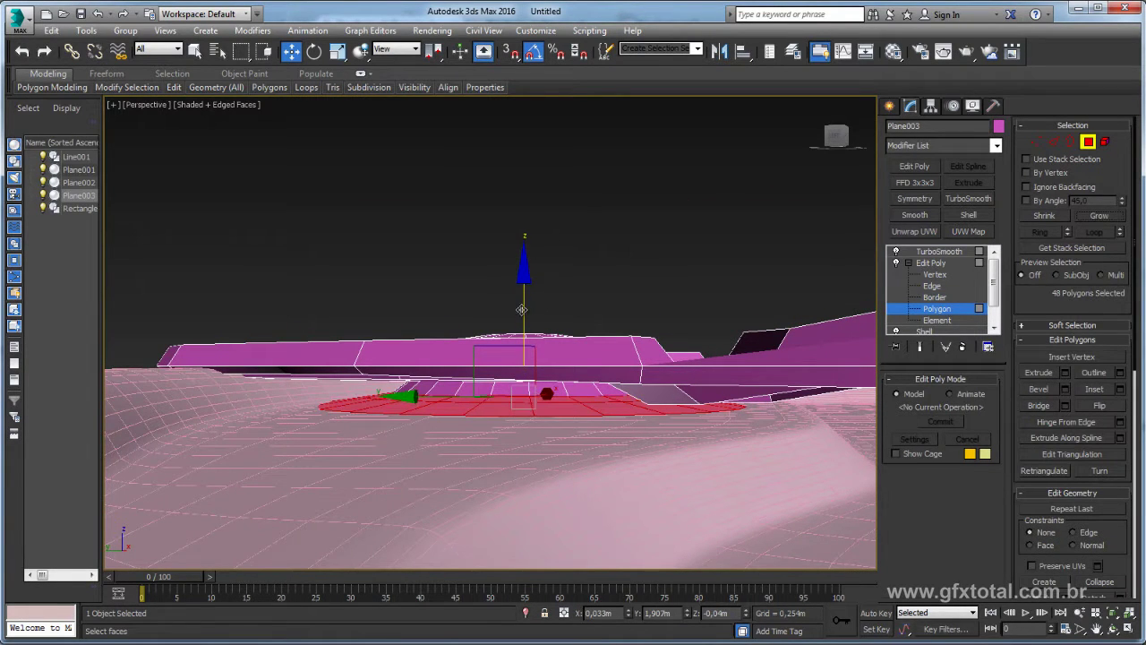
Step: Select the lid, pull tab and rivet together and set their object colour to black
click(931, 260)
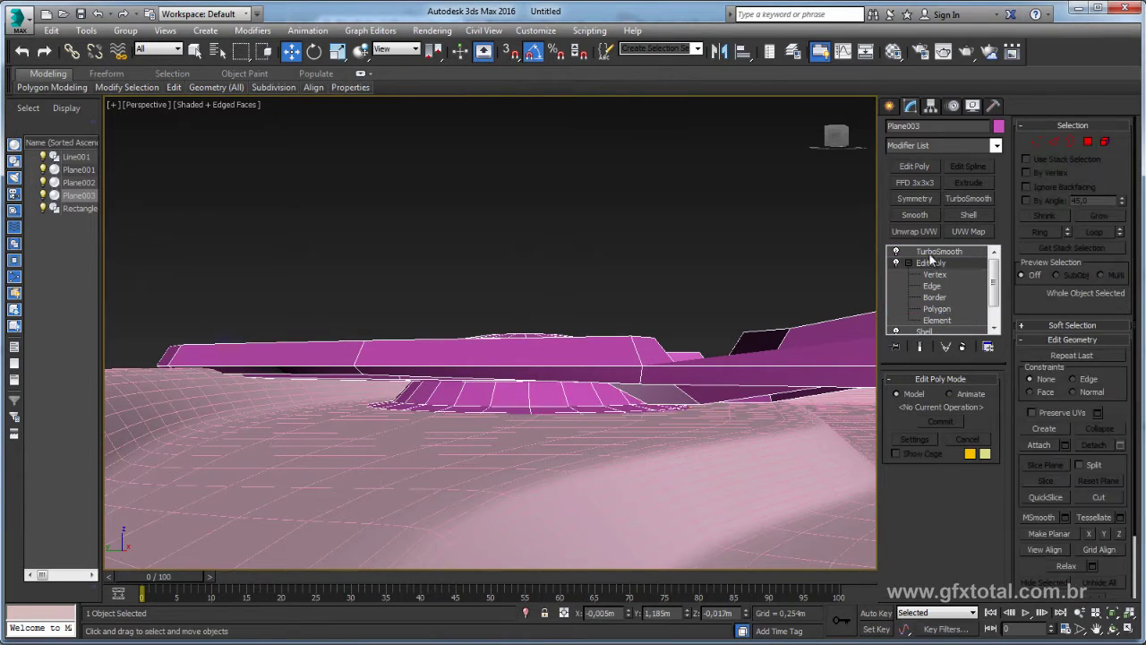
click(939, 251)
click(908, 263)
mouse_move(714, 325)
alt+middle_down()
mouse_move(700, 341)
mouse_move(635, 327)
alt+middle_up()
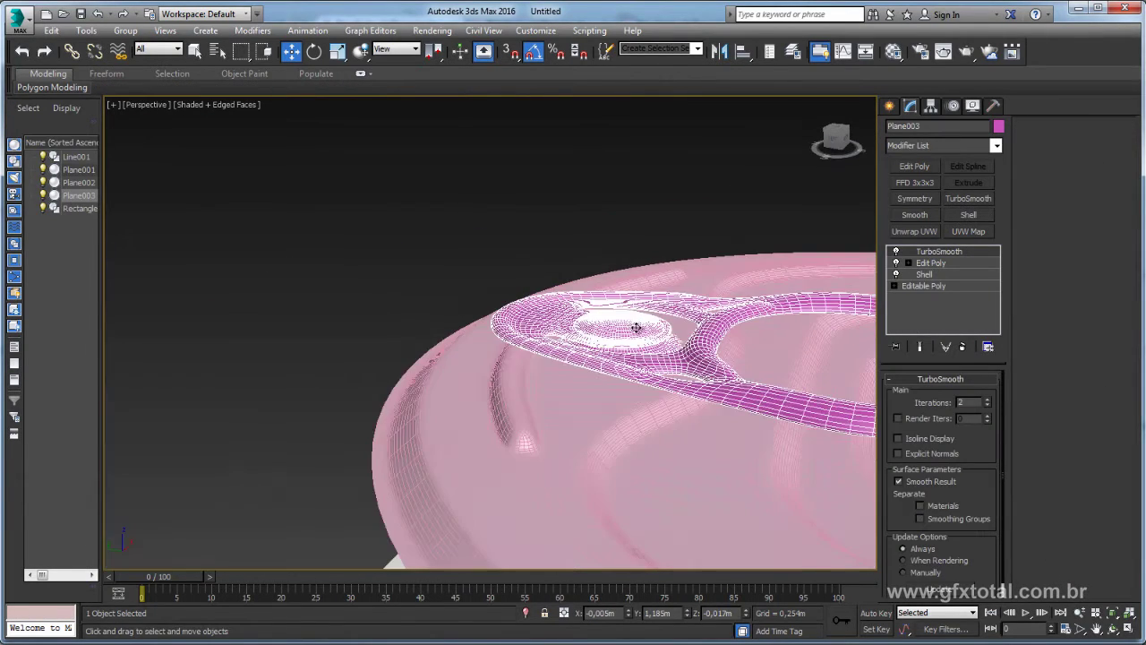
scroll(636, 328, down, 3)
ctrl+click(719, 340)
scroll(752, 367, down, 5)
scroll(410, 303, up, 3)
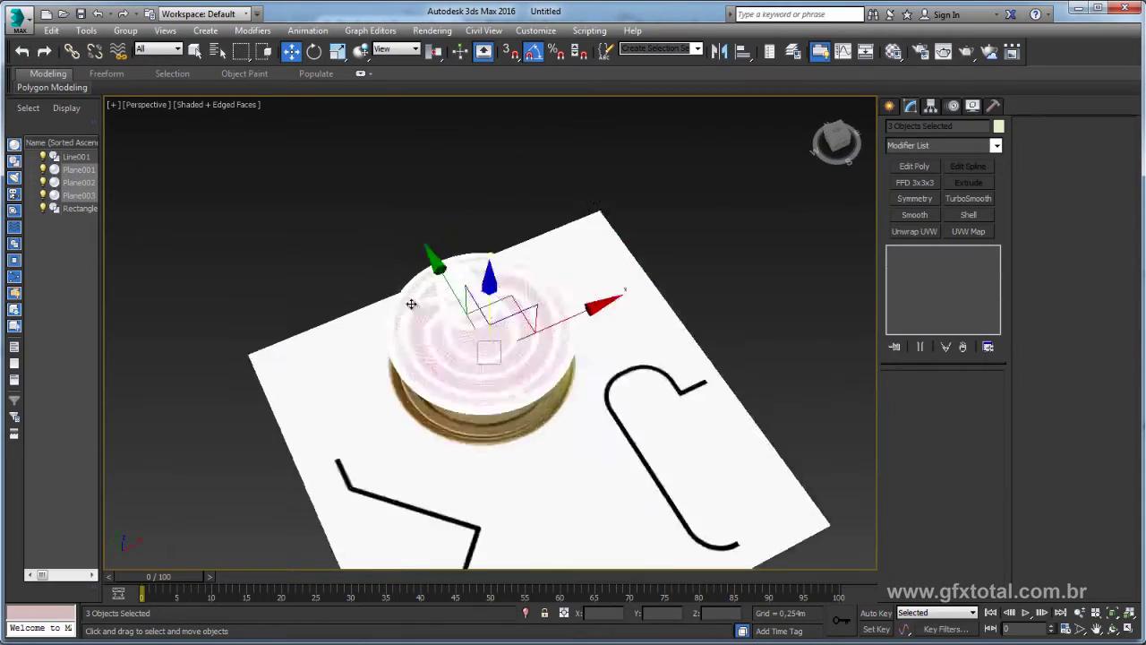
scroll(411, 304, up, 5)
click(998, 128)
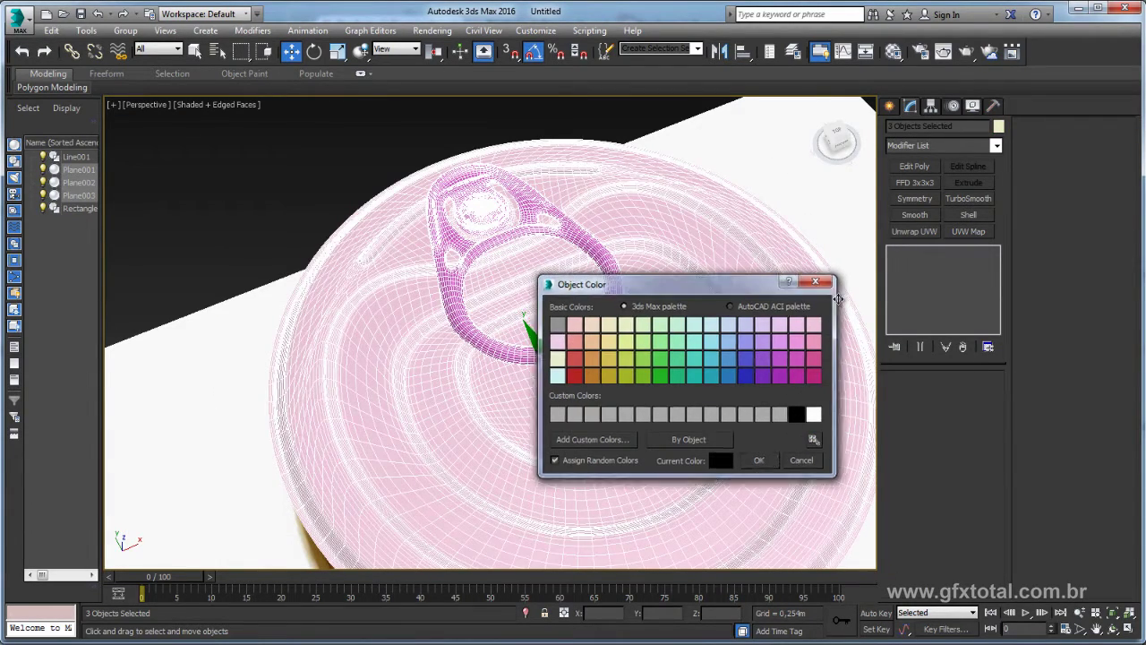
click(759, 460)
Step: Assign material slot 2 to them and change its type from Arch & Design to Standard
click(894, 51)
click(145, 184)
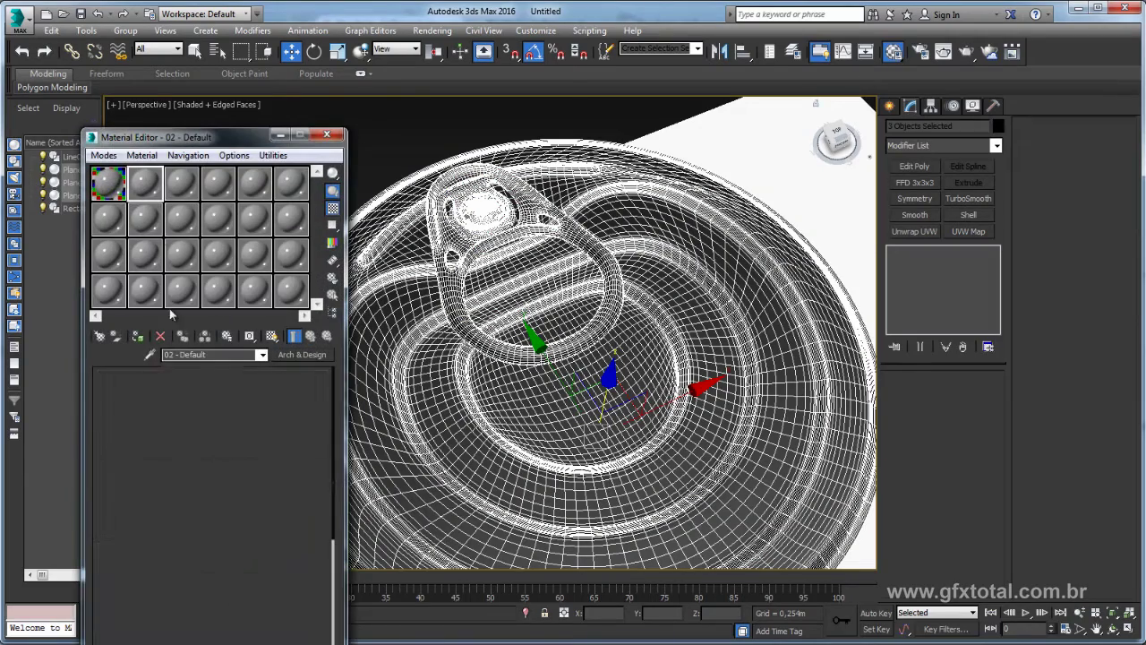
click(137, 335)
click(304, 355)
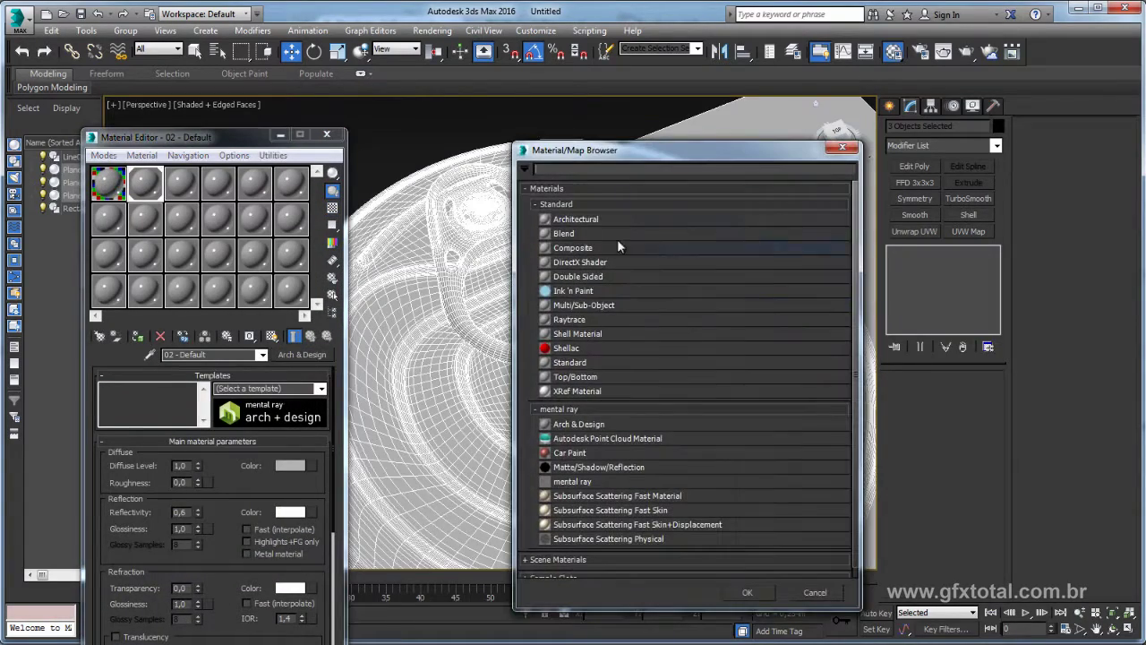
double_click(573, 363)
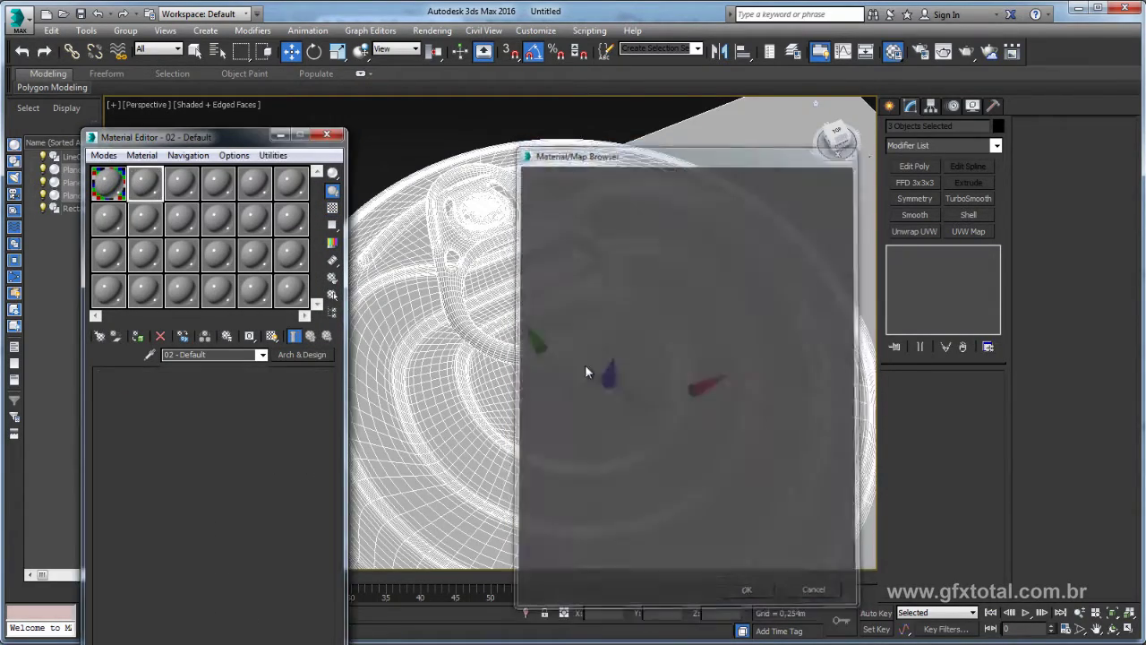
click(327, 135)
scroll(448, 235, down, 5)
mouse_move(475, 281)
alt+middle_down()
mouse_move(481, 267)
mouse_move(549, 311)
mouse_move(558, 281)
mouse_move(409, 301)
mouse_move(490, 288)
alt+middle_up()
scroll(492, 359, up, 5)
Step: Scale the lid assembly up in Top view to match the can's width
scroll(490, 289, up, 3)
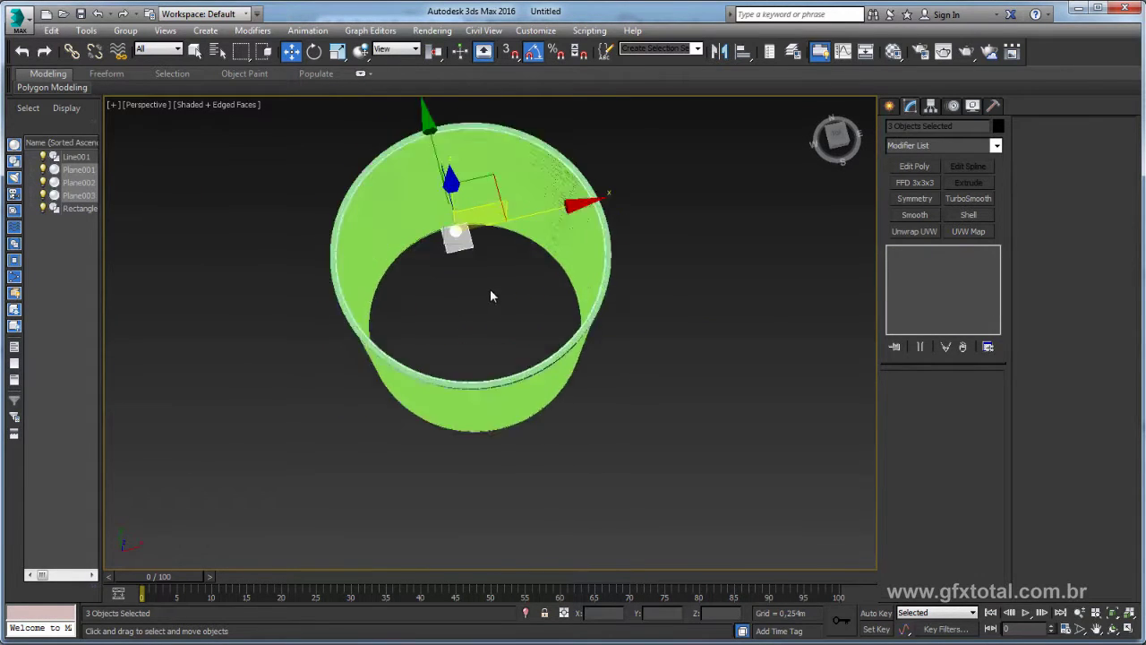
scroll(468, 238, up, 3)
scroll(471, 251, up, 2)
scroll(487, 354, up, 2)
alt+middle_drag(487, 354, 512, 215)
mouse_move(507, 275)
alt+middle_down()
mouse_move(494, 170)
mouse_move(545, 248)
mouse_move(496, 247)
alt+middle_up()
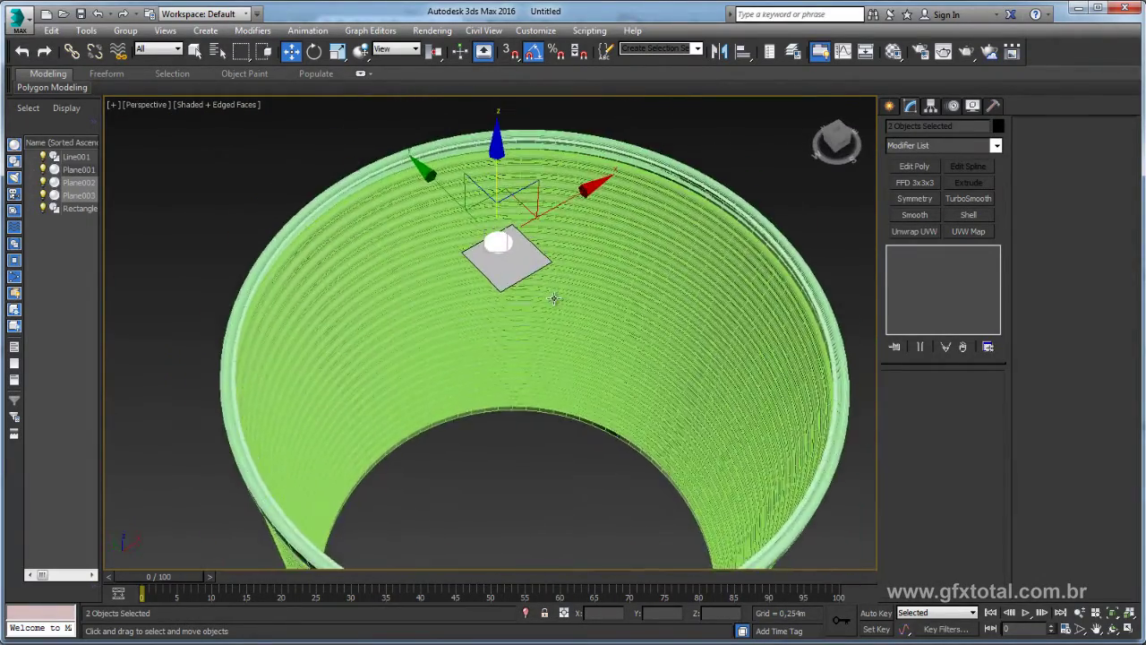
key(r)
mouse_move(493, 248)
mouse_down()
mouse_move(507, 603)
mouse_move(463, 153)
mouse_move(391, 192)
mouse_move(408, 324)
mouse_up()
key(t)
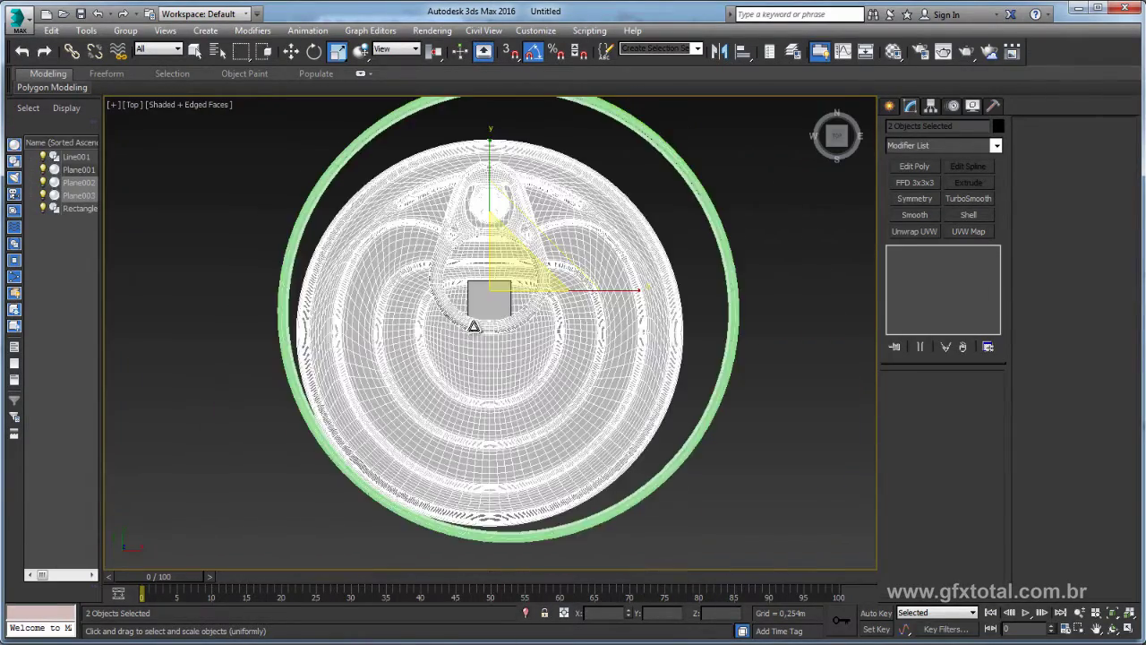
mouse_move(524, 343)
mouse_down()
mouse_move(522, 327)
mouse_move(564, 283)
mouse_move(536, 318)
mouse_up()
Step: Lower the lid along Z onto the top of the can body
key(w)
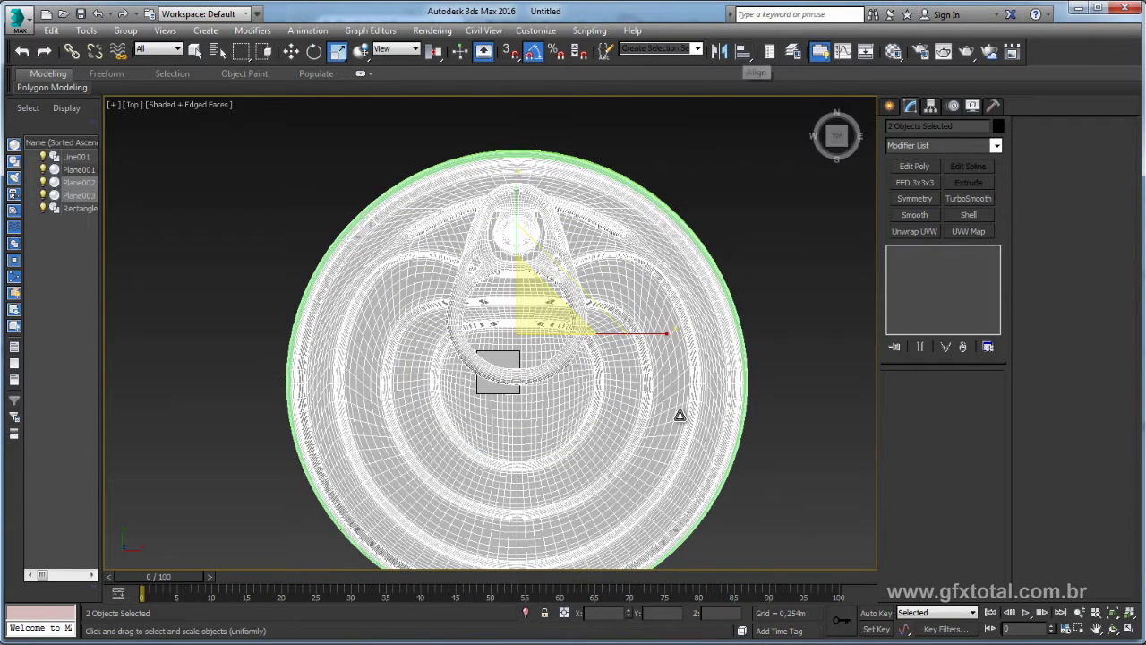
alt+middle_drag(679, 414, 532, 157)
key(w)
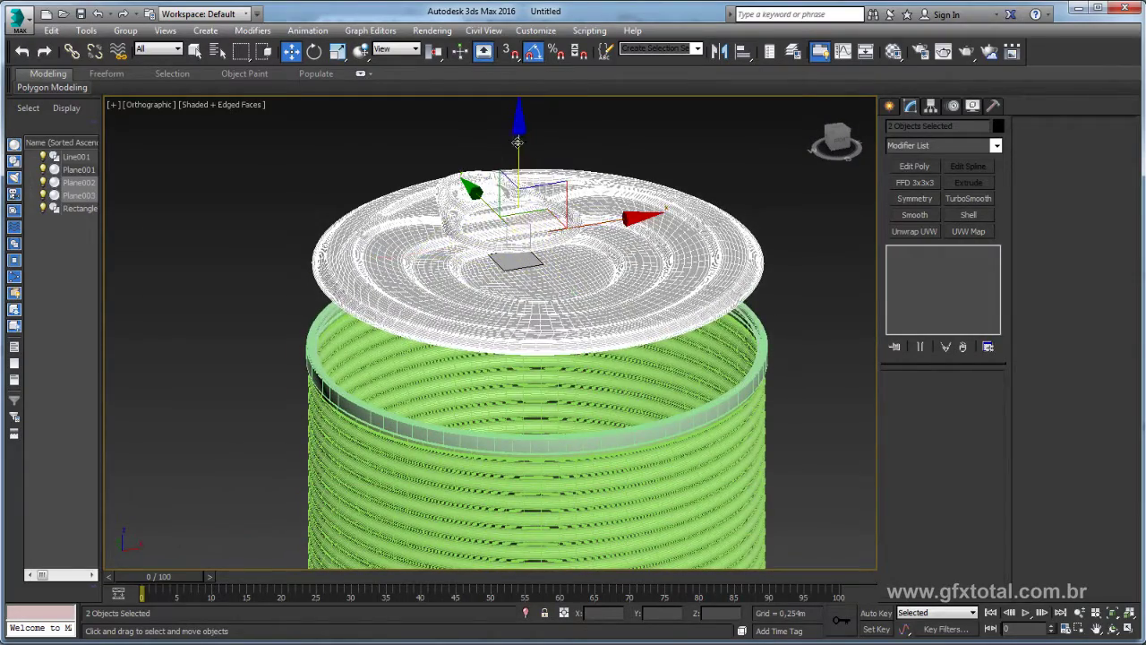
drag(518, 142, 522, 225)
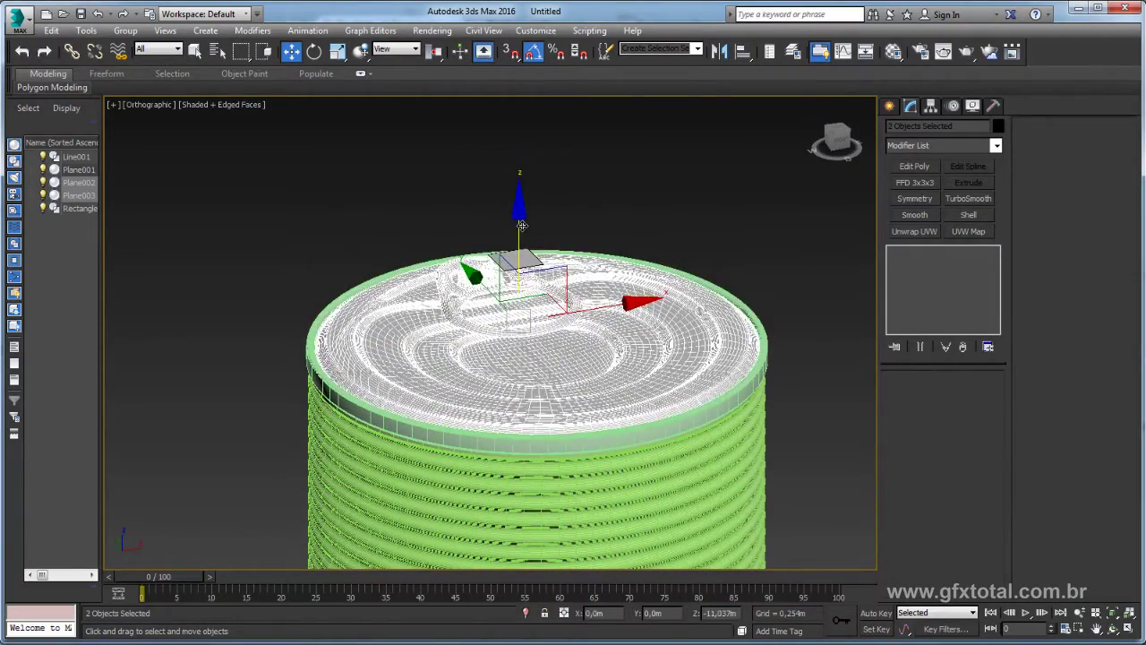
alt+middle_drag(522, 225, 471, 345)
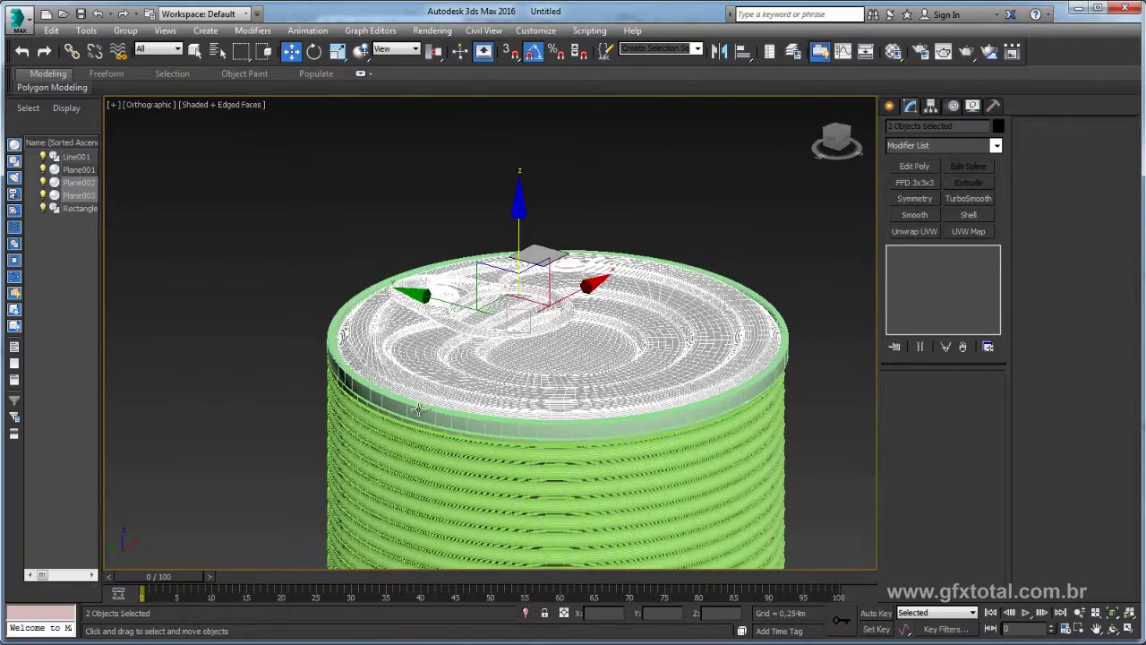
Step: Select all four can objects, including the lathed rim ring Rectangle001
click(417, 410)
alt+middle_drag(548, 404, 490, 331)
scroll(765, 216, down, 3)
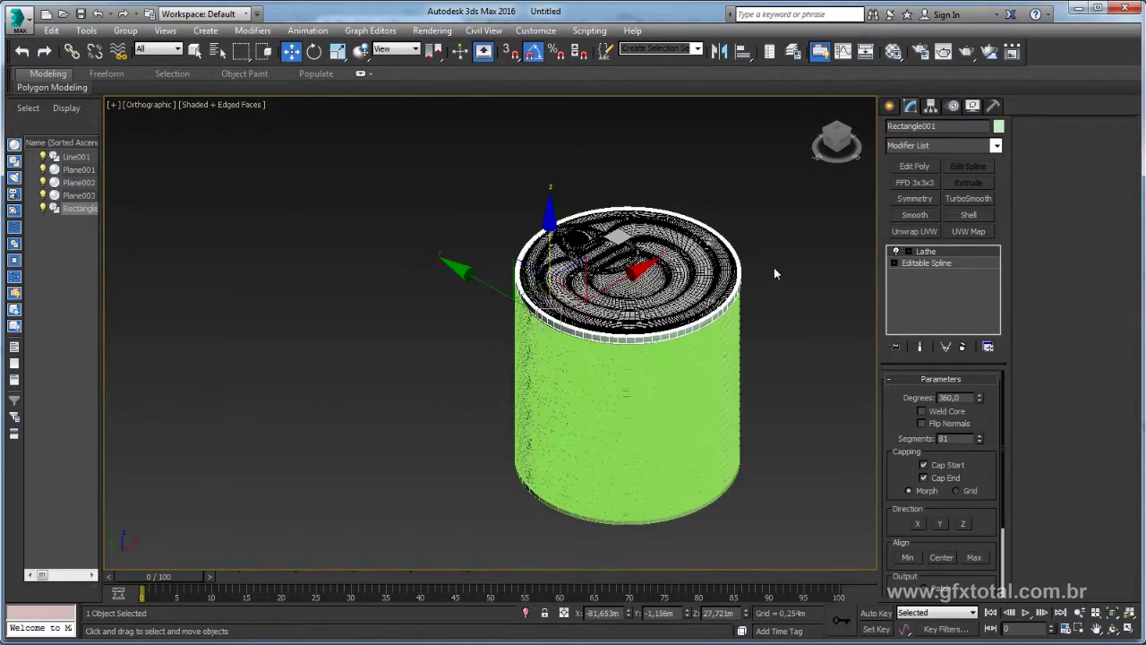
alt+middle_drag(773, 267, 732, 197)
scroll(731, 179, up, 2)
drag(732, 179, 639, 234)
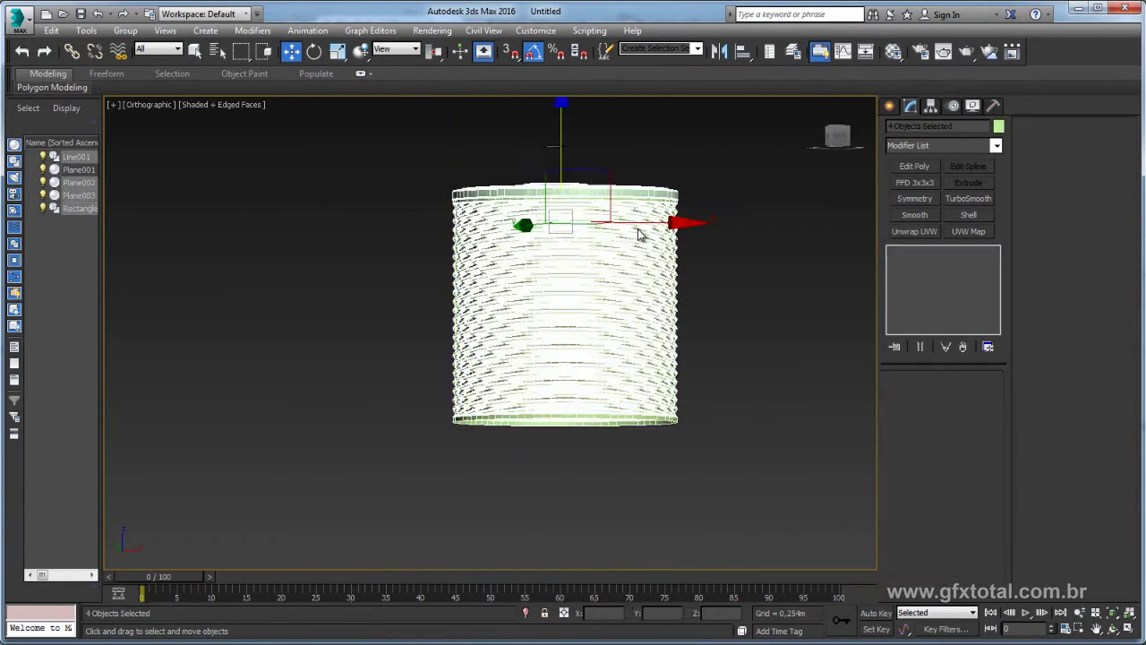
Step: Assign the default material to the four can objects and set their colour to black
click(893, 51)
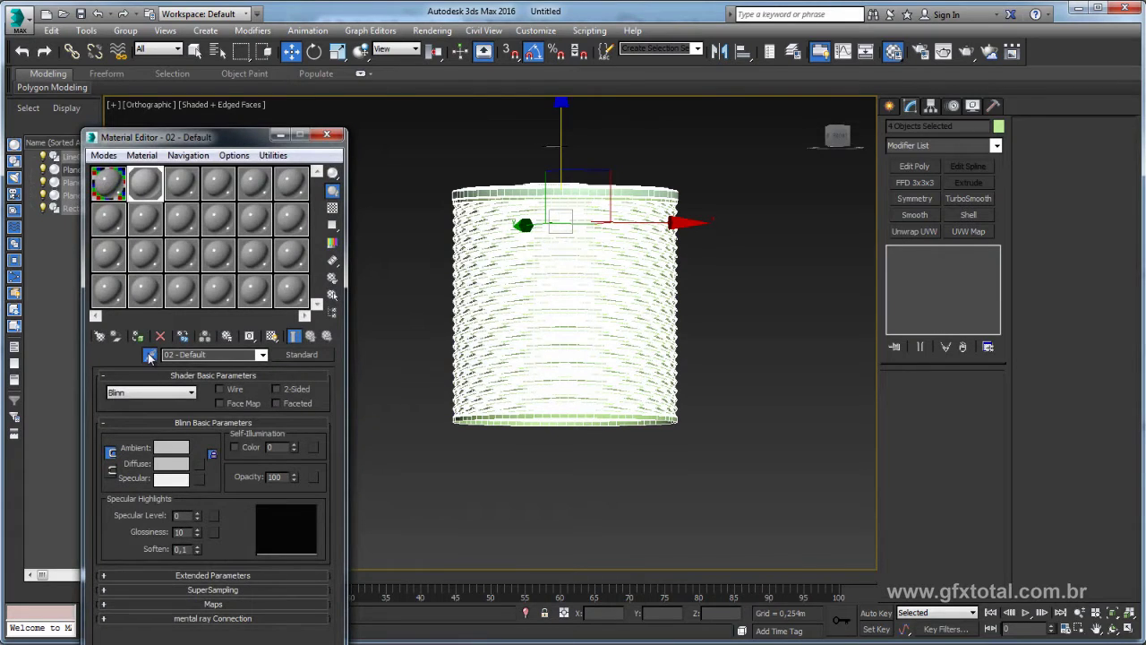
click(139, 335)
click(327, 135)
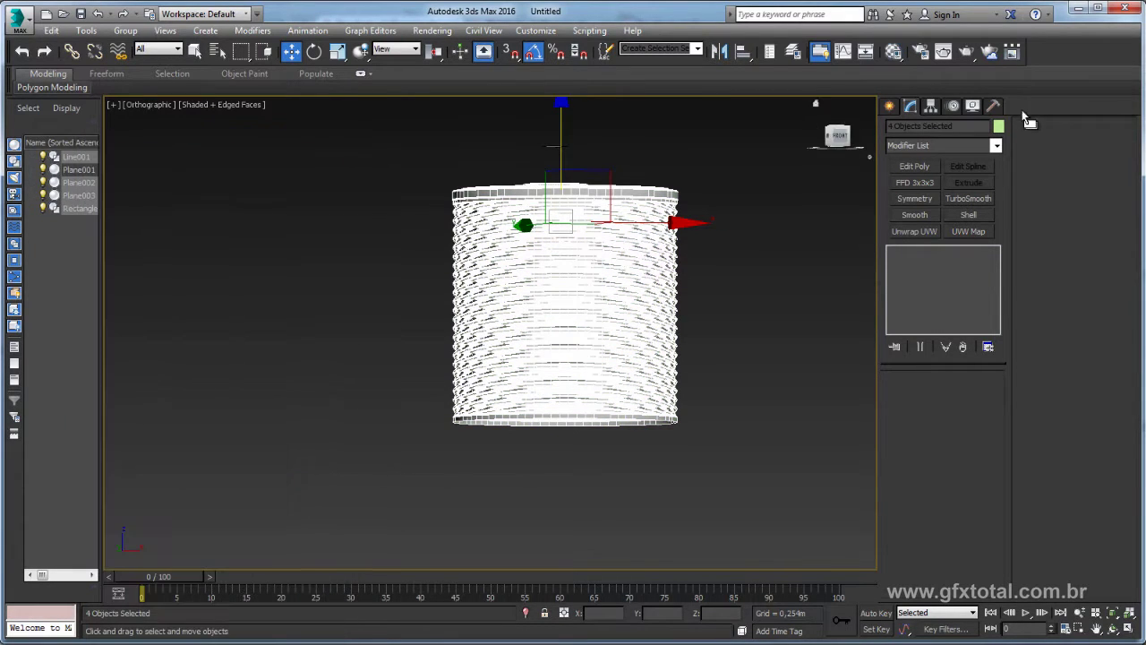
click(997, 128)
click(796, 414)
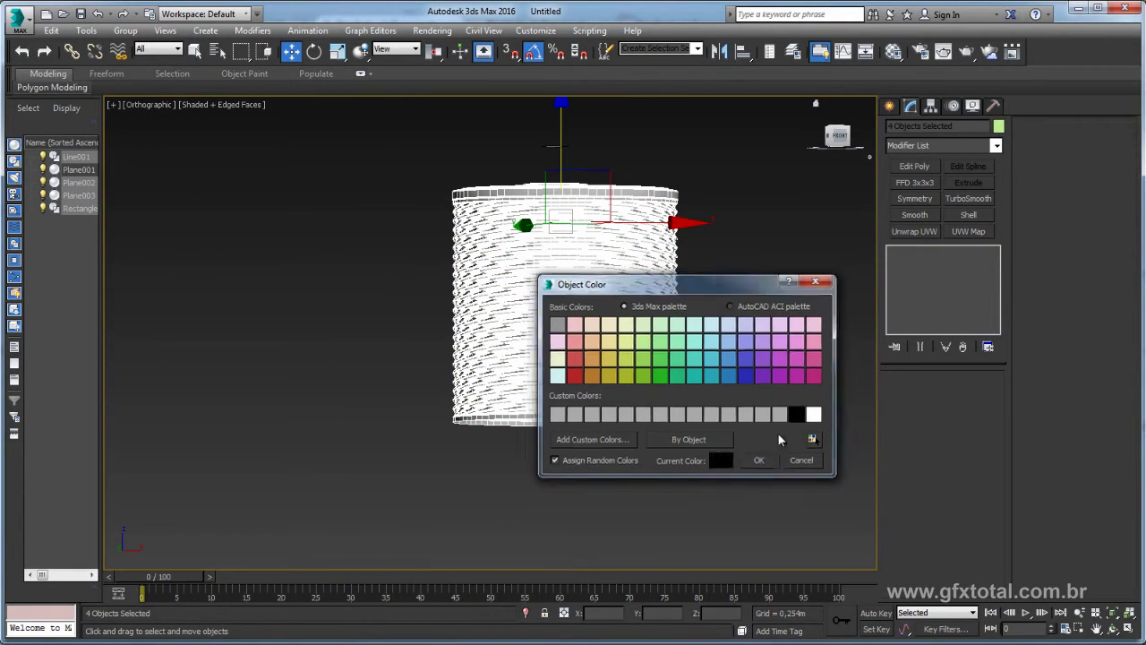
click(759, 460)
Step: Select the lathed can body Line001 and lower it below the top ring
click(780, 307)
alt+middle_drag(780, 307, 775, 234)
mouse_move(754, 281)
middle_down()
mouse_move(718, 321)
mouse_move(553, 365)
middle_up()
key(p)
scroll(718, 314, down, 5)
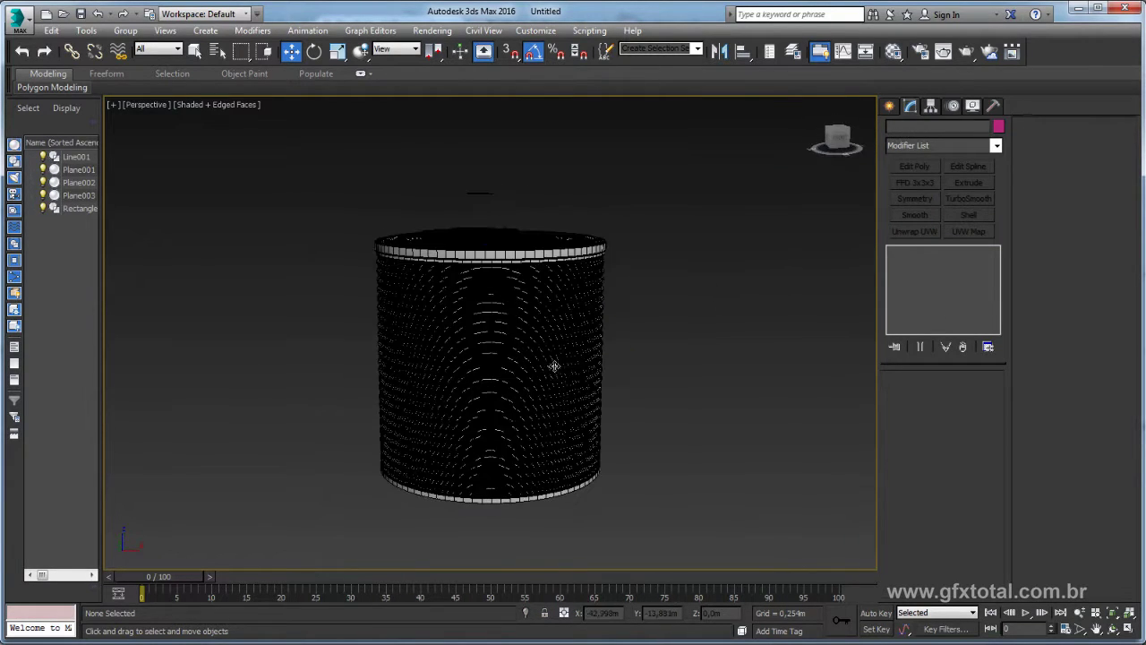
click(552, 365)
drag(489, 271, 489, 312)
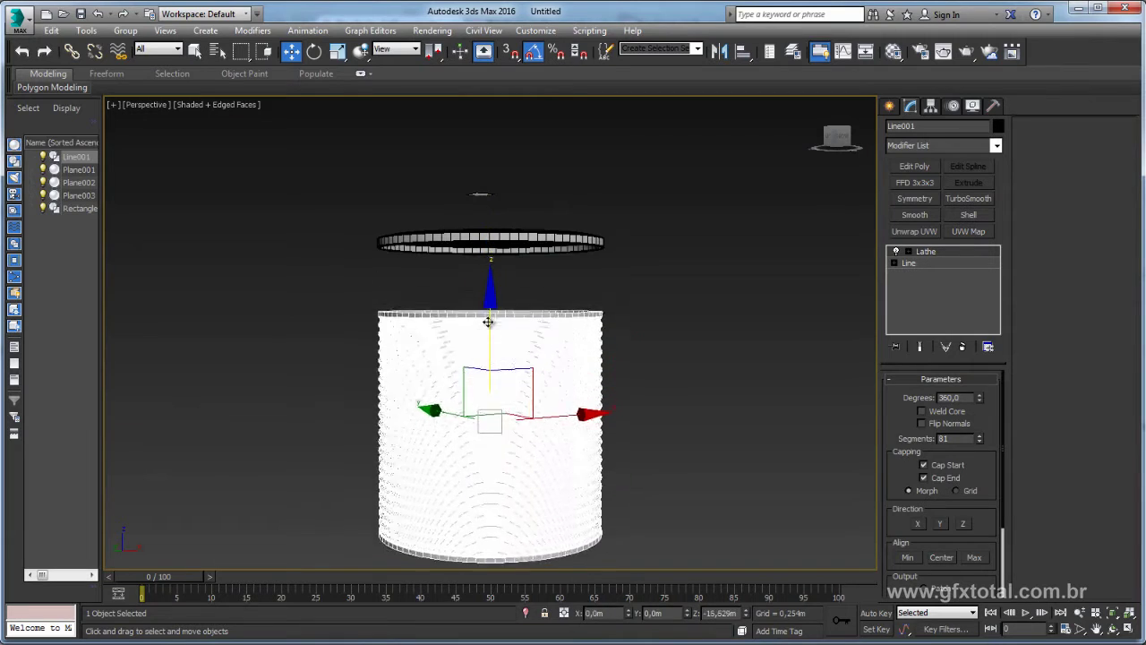
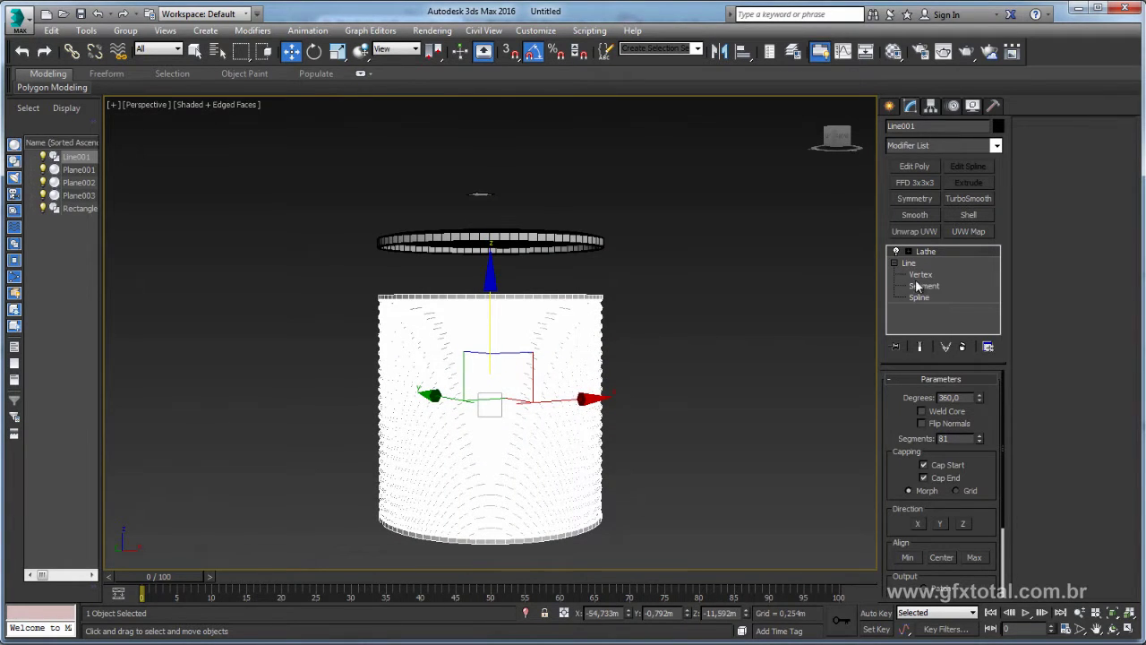
Step: Adjust the bottom vertex of Line001's lathe profile, then return to the Lathe result
click(920, 275)
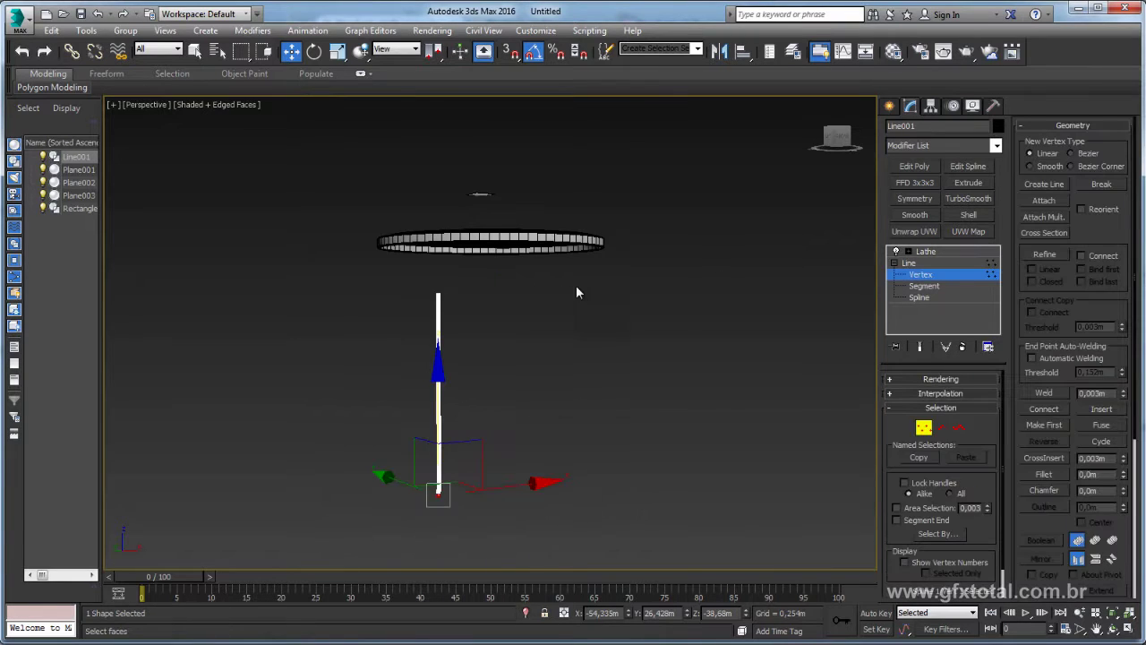
alt+middle_drag(503, 299, 459, 293)
scroll(459, 293, up, 5)
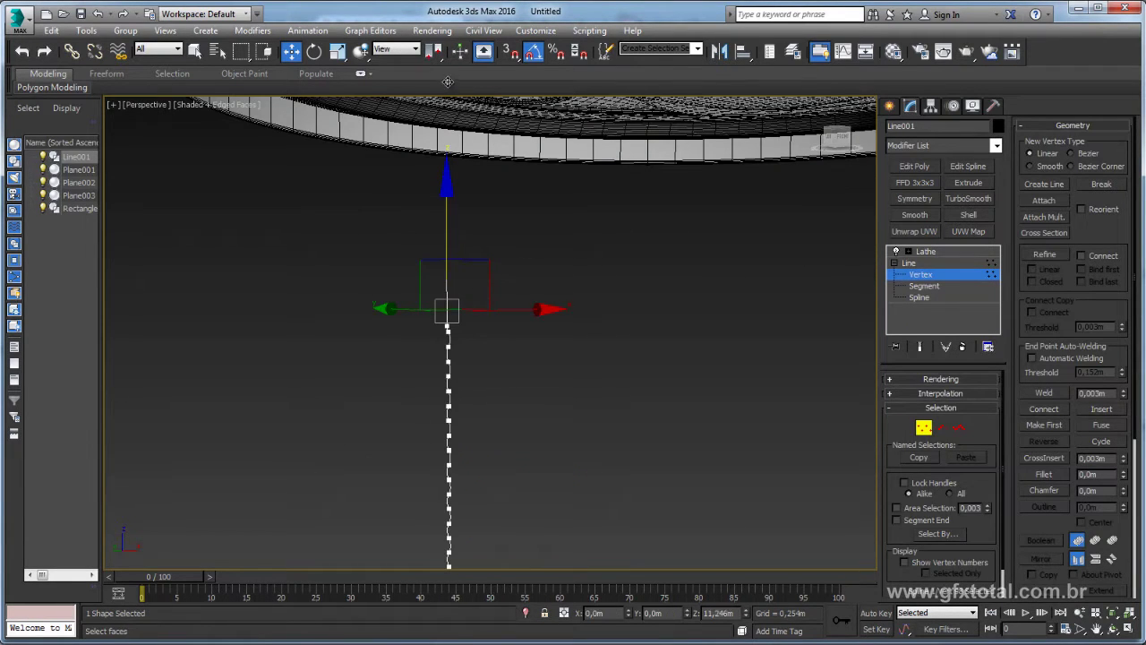
scroll(563, 481, down, 3)
middle_drag(563, 481, 570, 278)
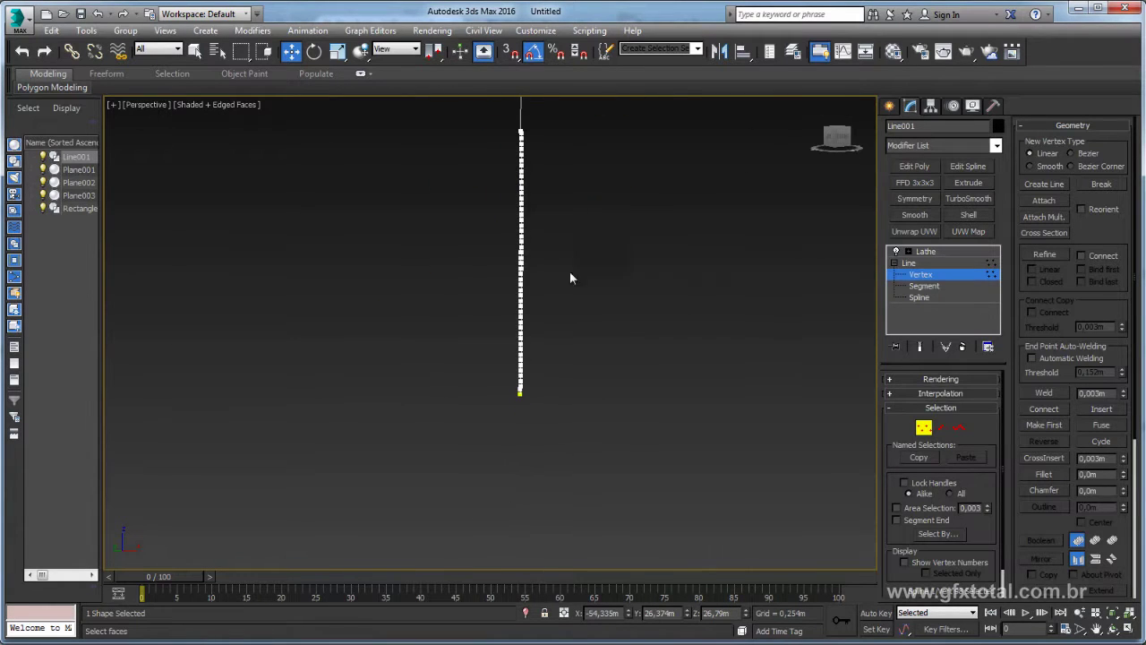
drag(528, 400, 484, 373)
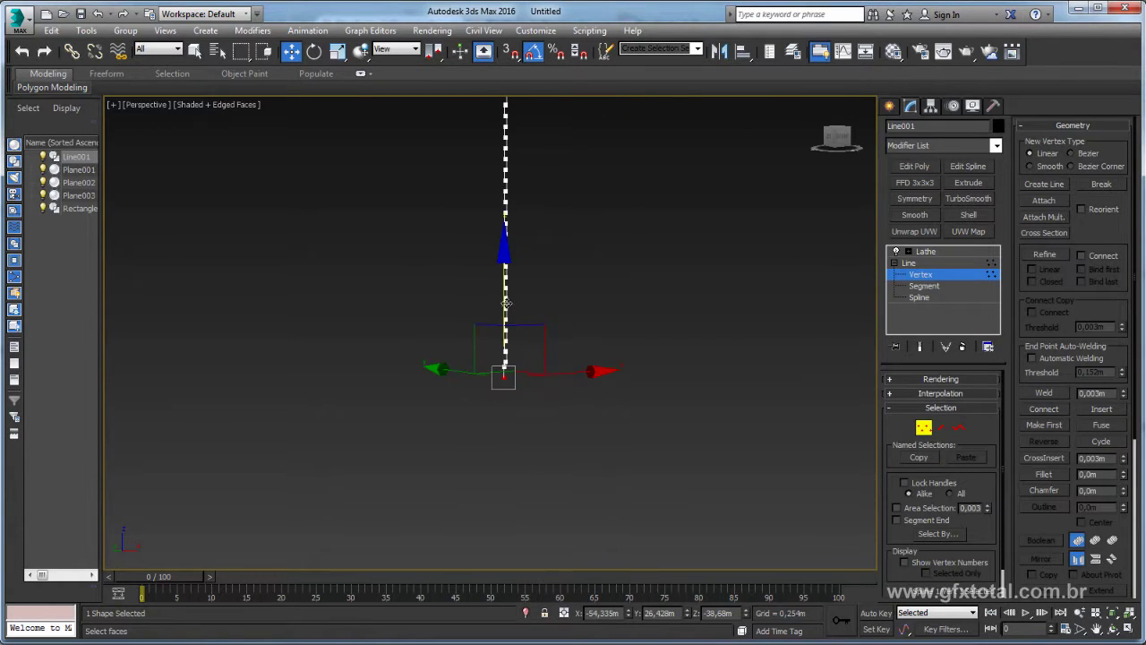
click(922, 252)
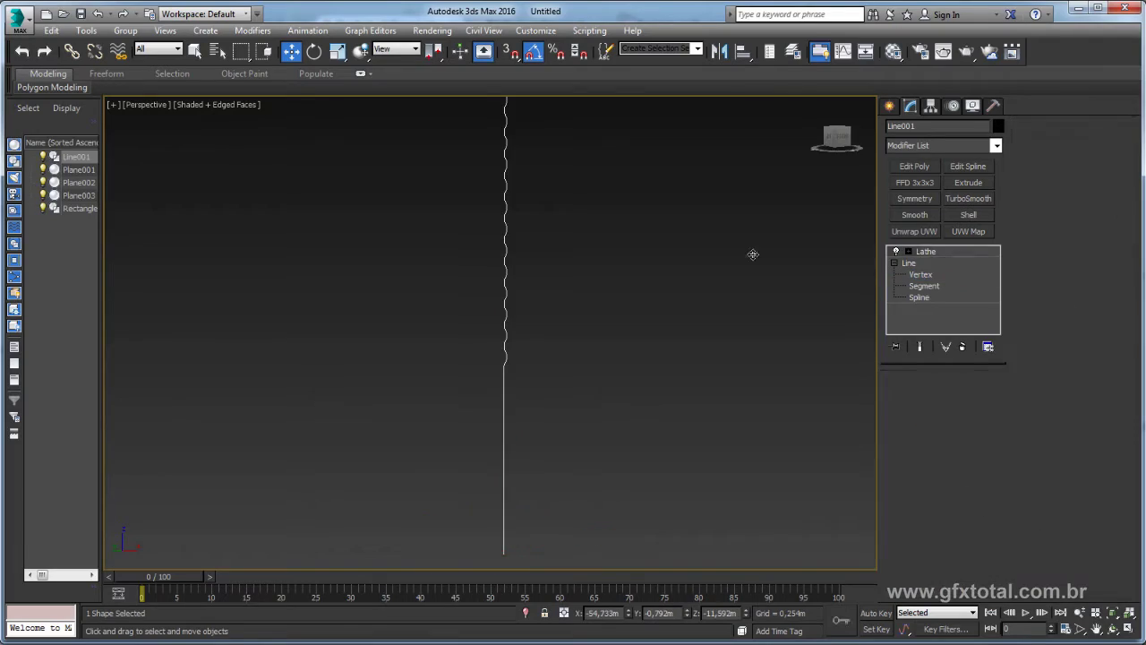
Step: Raise the lathed can body on Z so its top meets the lid ring
scroll(671, 265, down, 3)
alt+middle_drag(671, 264, 645, 269)
scroll(645, 269, up, 1)
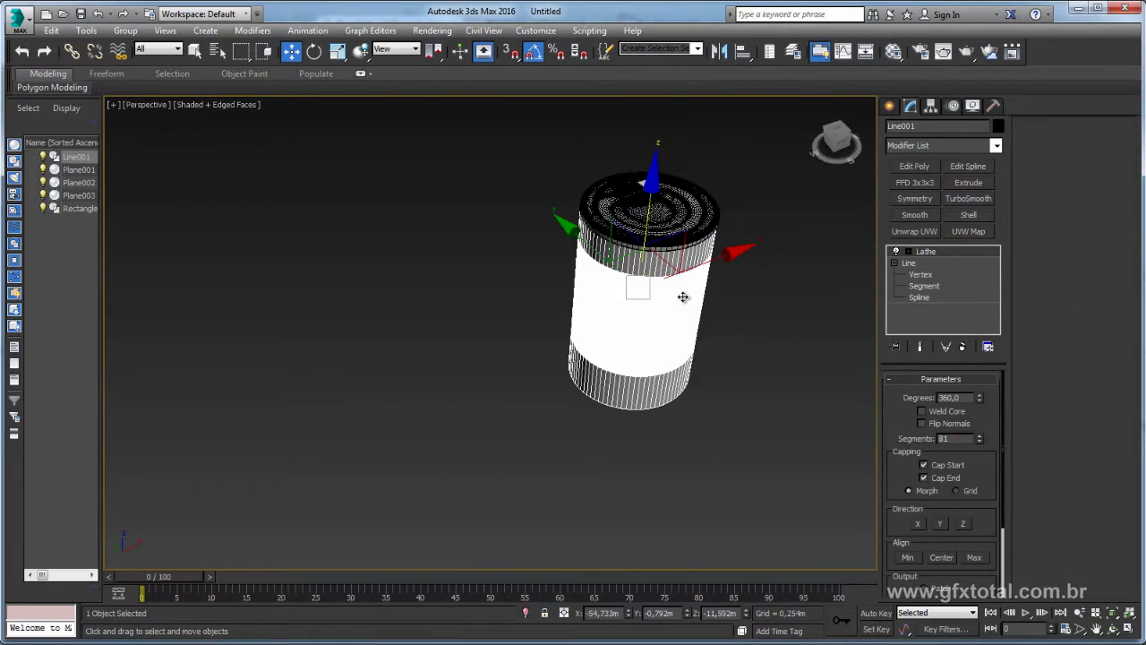
scroll(686, 289, up, 3)
scroll(680, 289, up, 2)
scroll(600, 324, down, 5)
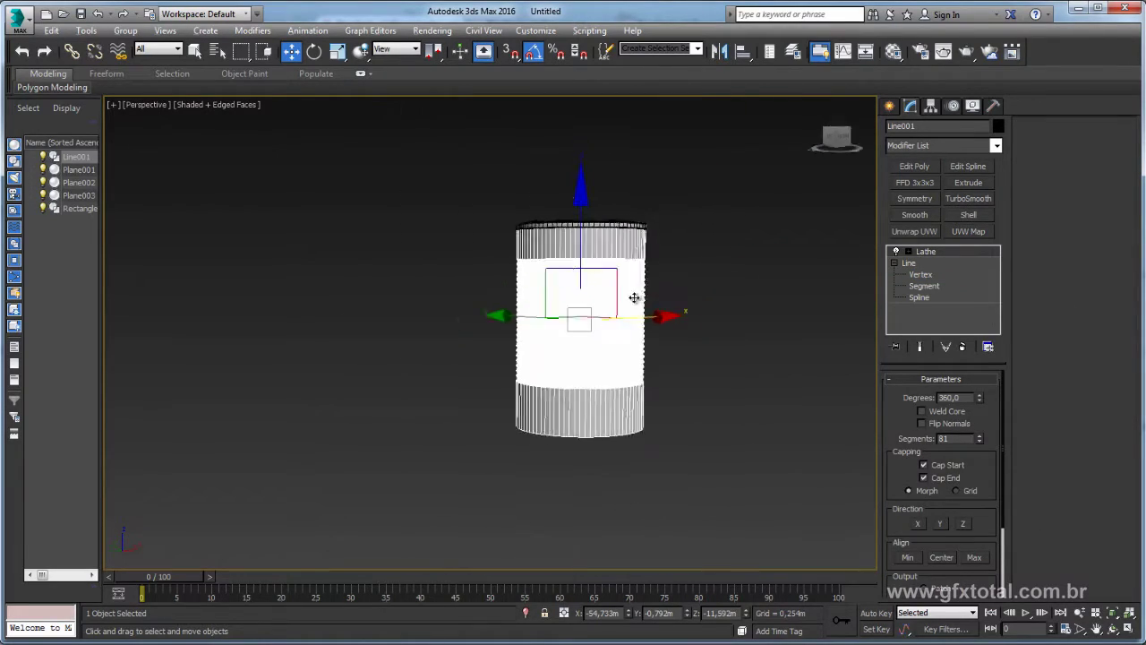
mouse_move(614, 310)
alt+middle_down()
mouse_move(588, 310)
mouse_move(585, 279)
mouse_move(497, 239)
mouse_move(550, 299)
mouse_move(550, 341)
mouse_move(550, 282)
mouse_move(526, 266)
alt+middle_up()
scroll(591, 310, up, 2)
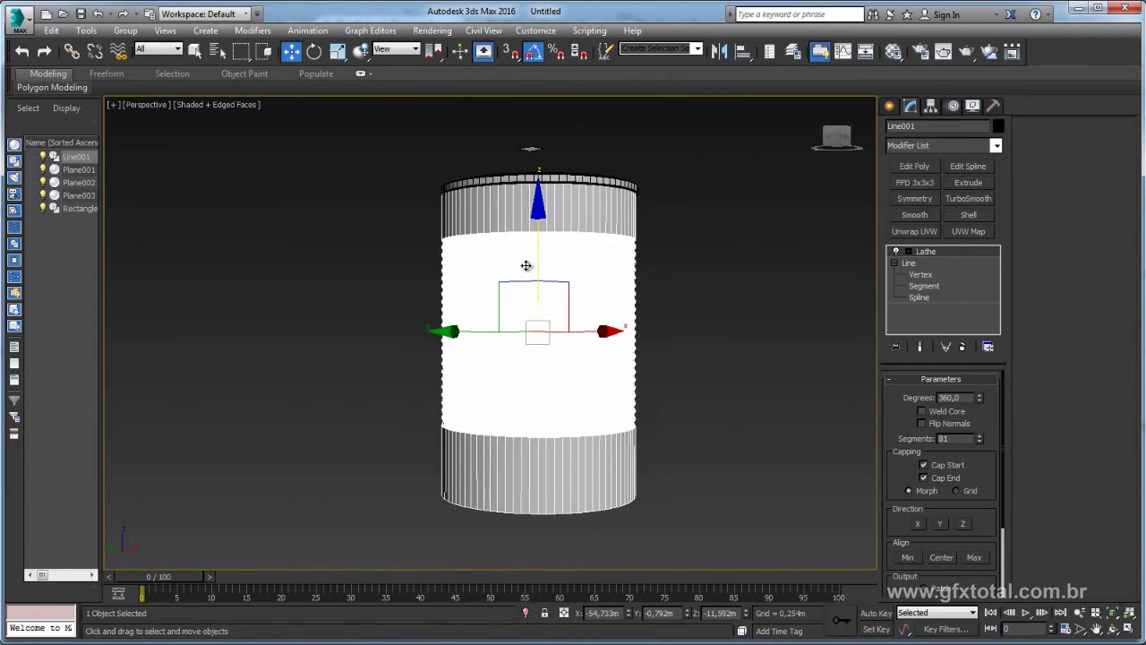
drag(538, 256, 539, 226)
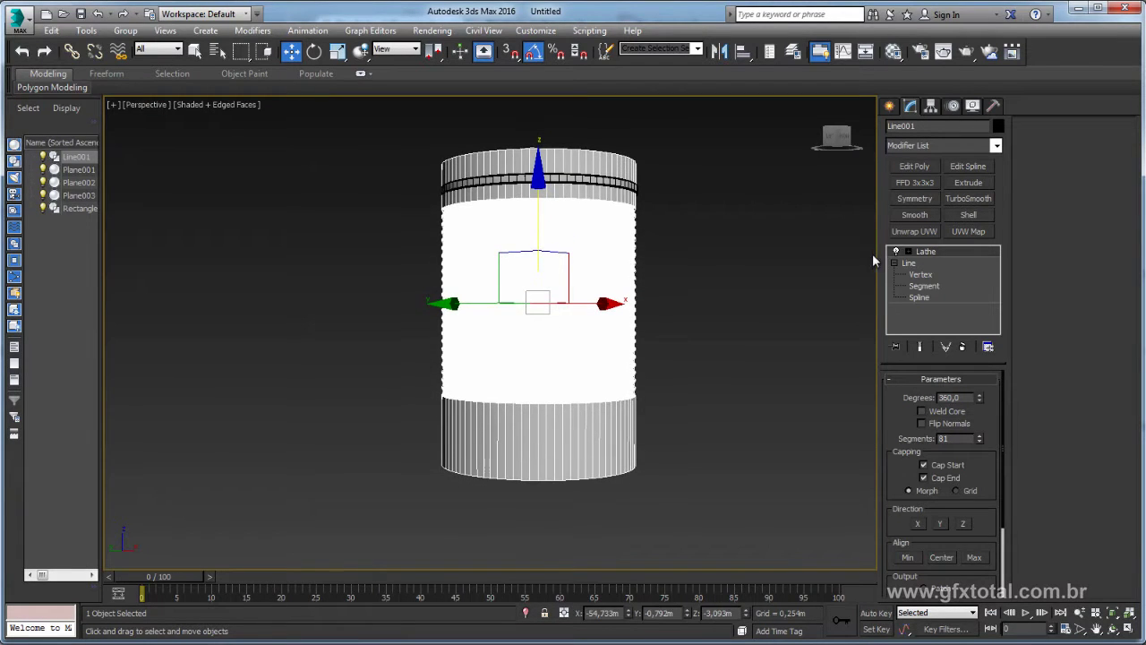
Step: Adjust the top vertex of the Line001 profile, then return to the Lathe result
click(922, 274)
mouse_move(489, 206)
alt+middle_down()
mouse_move(489, 176)
mouse_move(525, 203)
alt+middle_up()
click(465, 191)
scroll(466, 171, up, 3)
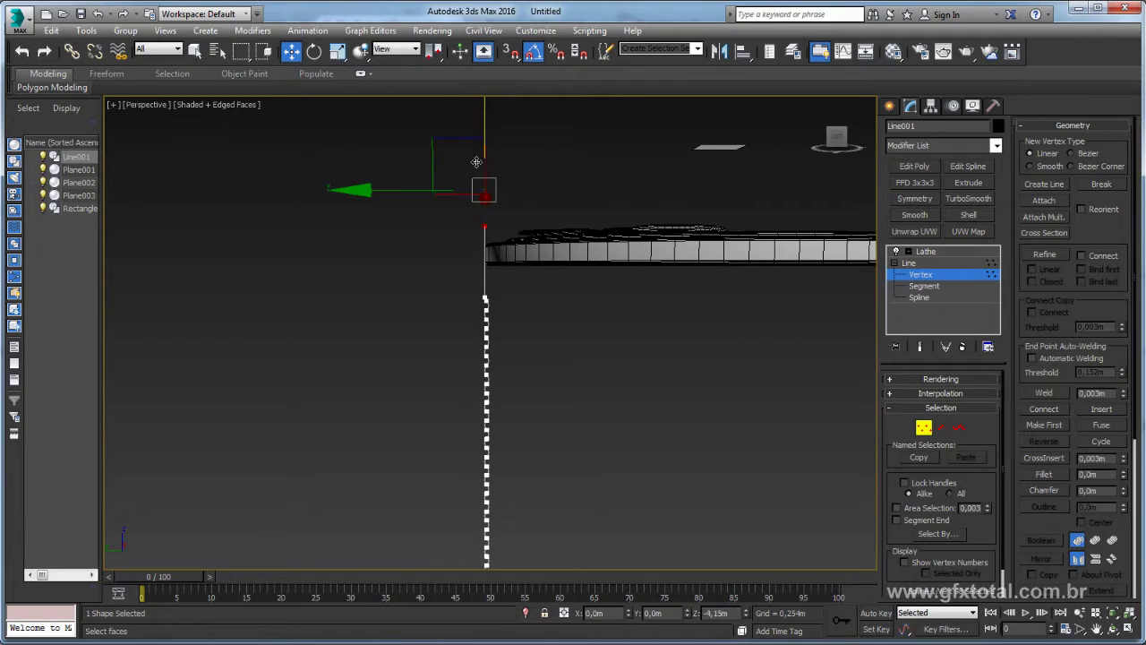
scroll(477, 353, up, 5)
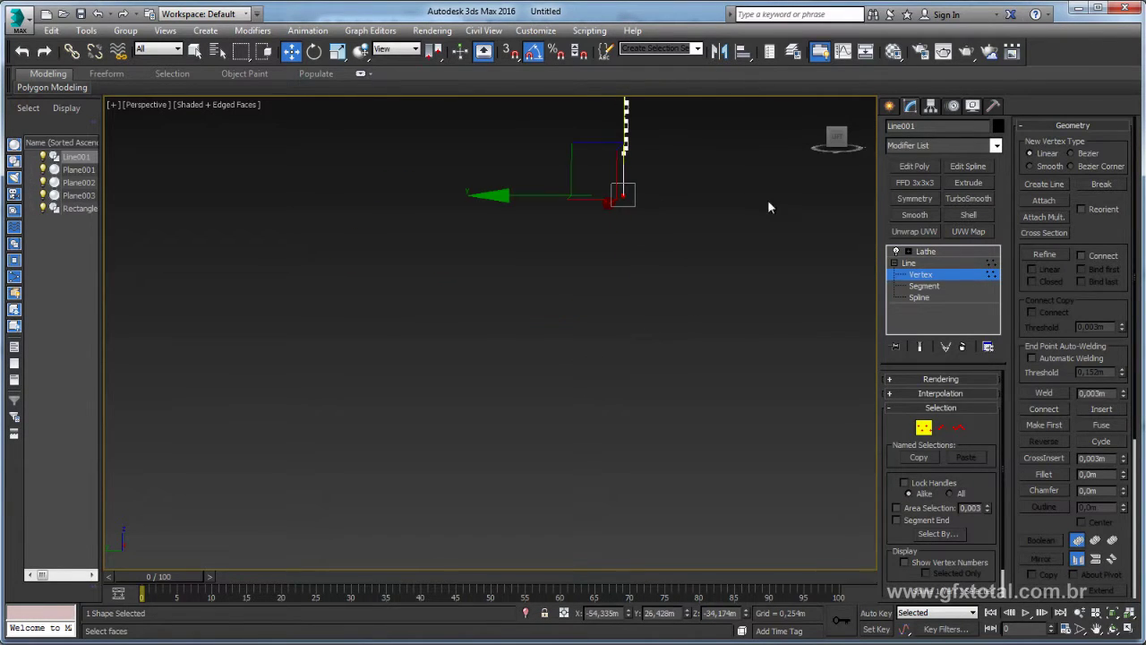
click(924, 251)
Step: Select the rim ring Rectangle001
scroll(672, 268, down, 3)
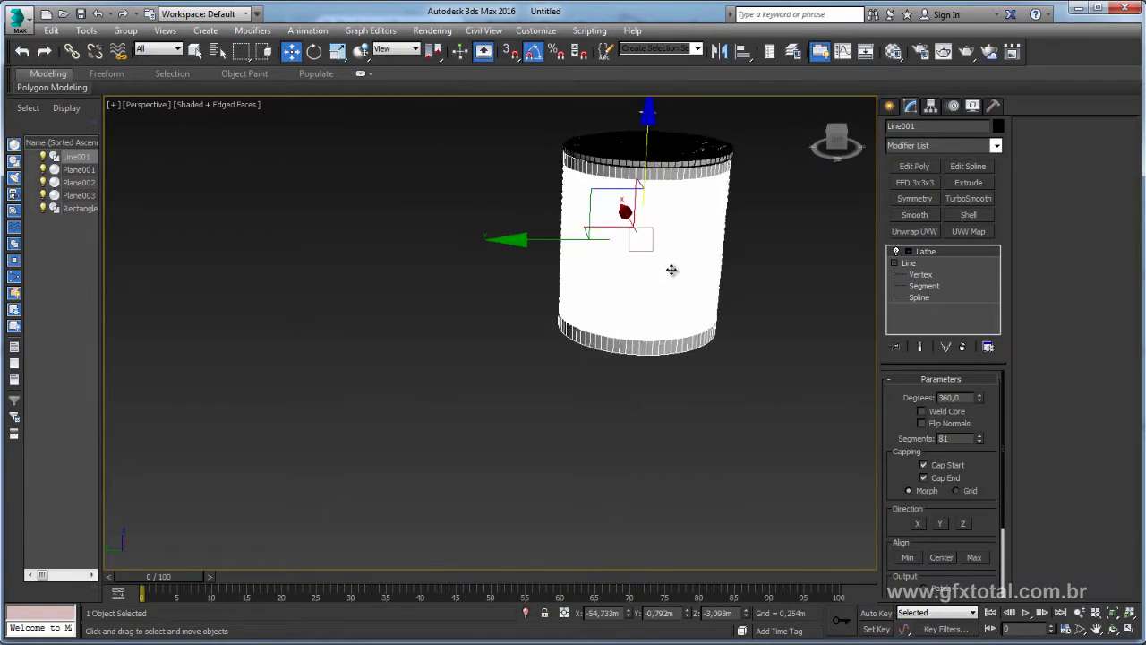
middle_drag(673, 268, 608, 304)
click(608, 305)
scroll(608, 304, up, 5)
Step: Shift-drag Rectangle001 down on Z to clone it as Rectangle002
scroll(608, 305, down, 8)
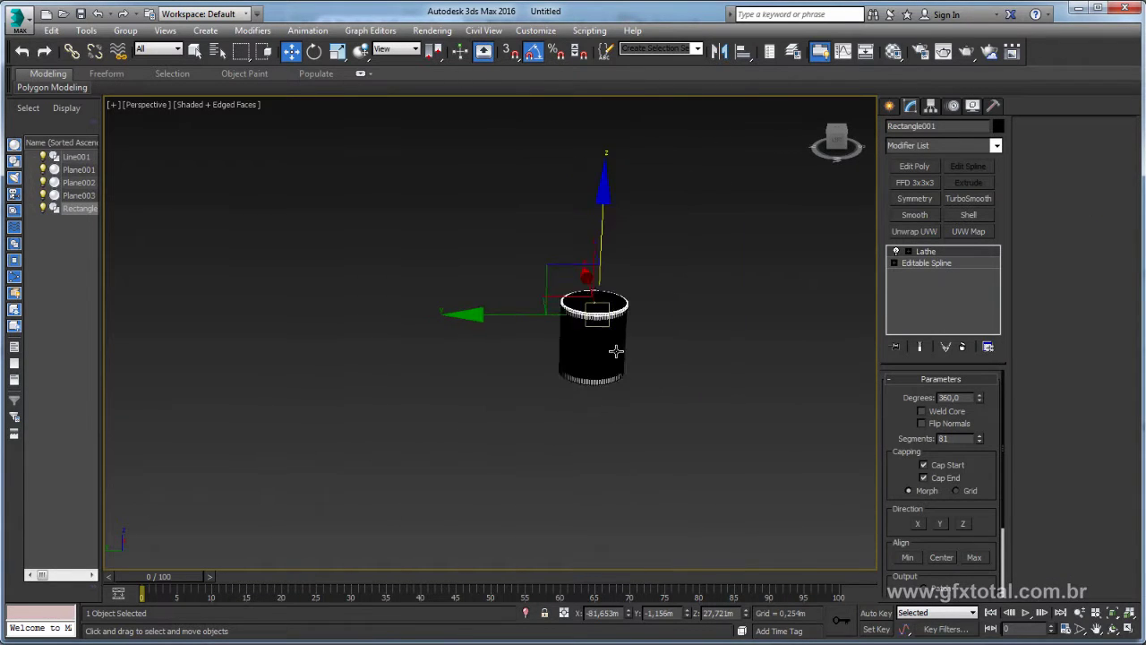
shift+drag(601, 221, 602, 325)
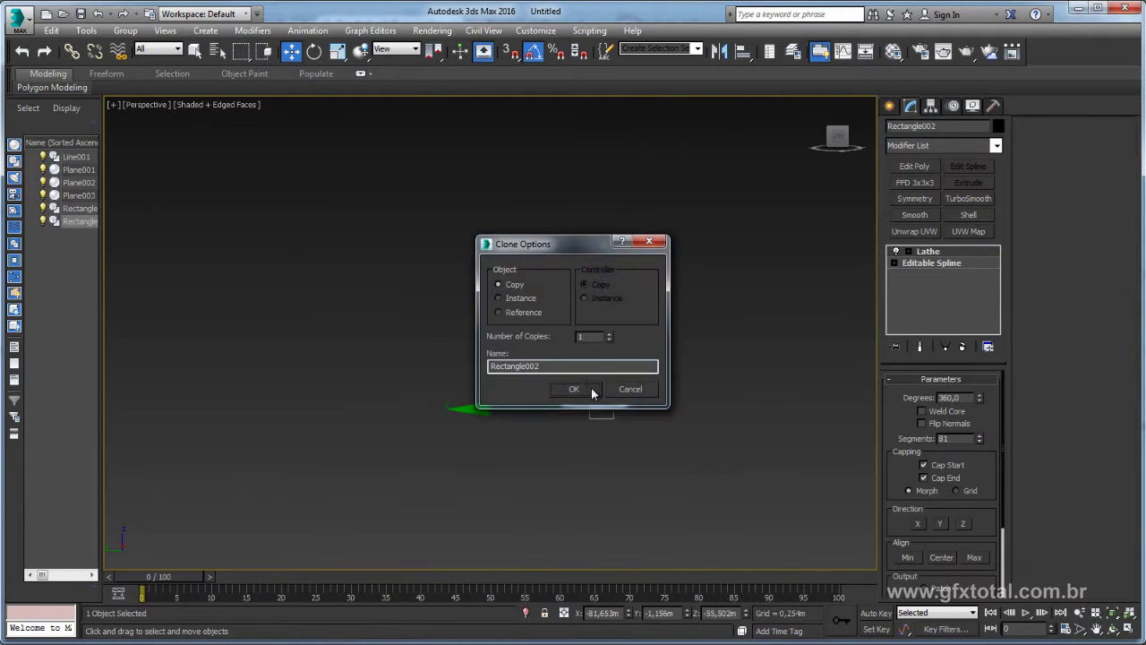
key(Return)
scroll(580, 342, up, 3)
scroll(587, 336, up, 3)
scroll(593, 328, up, 3)
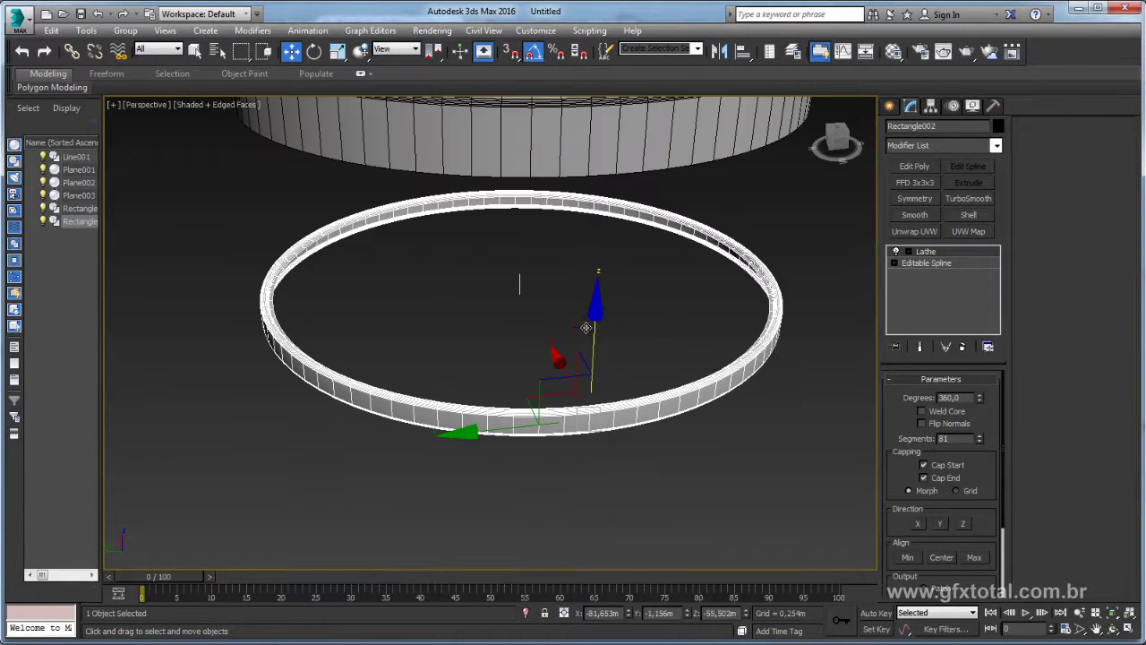
scroll(600, 319, up, 2)
alt+middle_drag(600, 319, 602, 286)
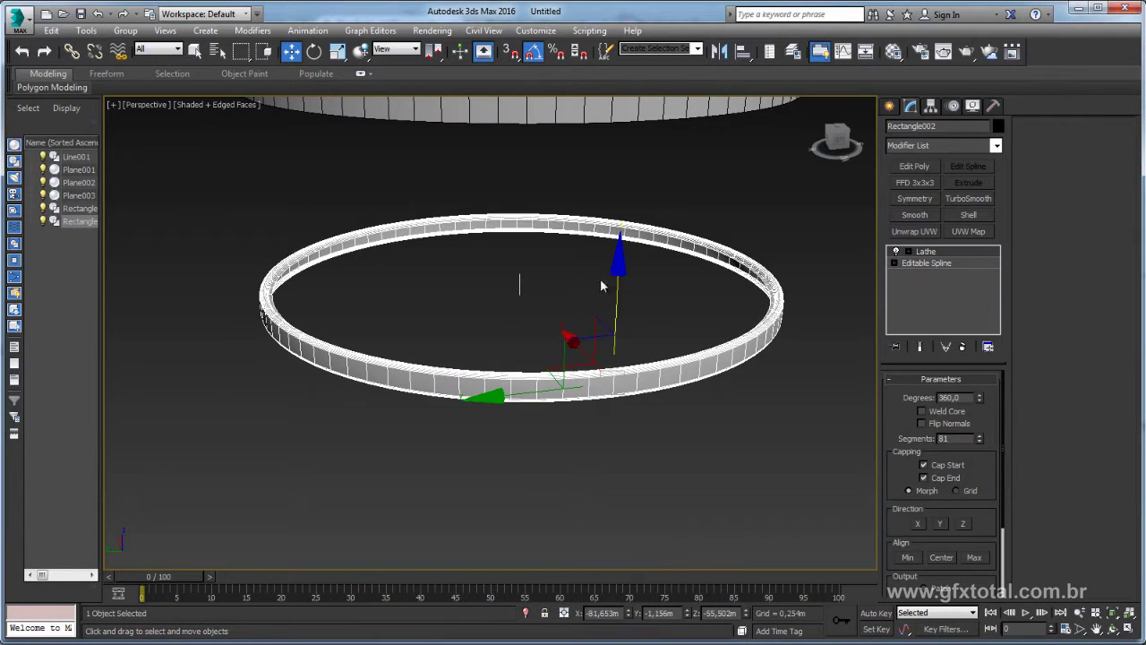
Step: Mirror Rectangle002 on Z and position it centred at the can's base
click(719, 52)
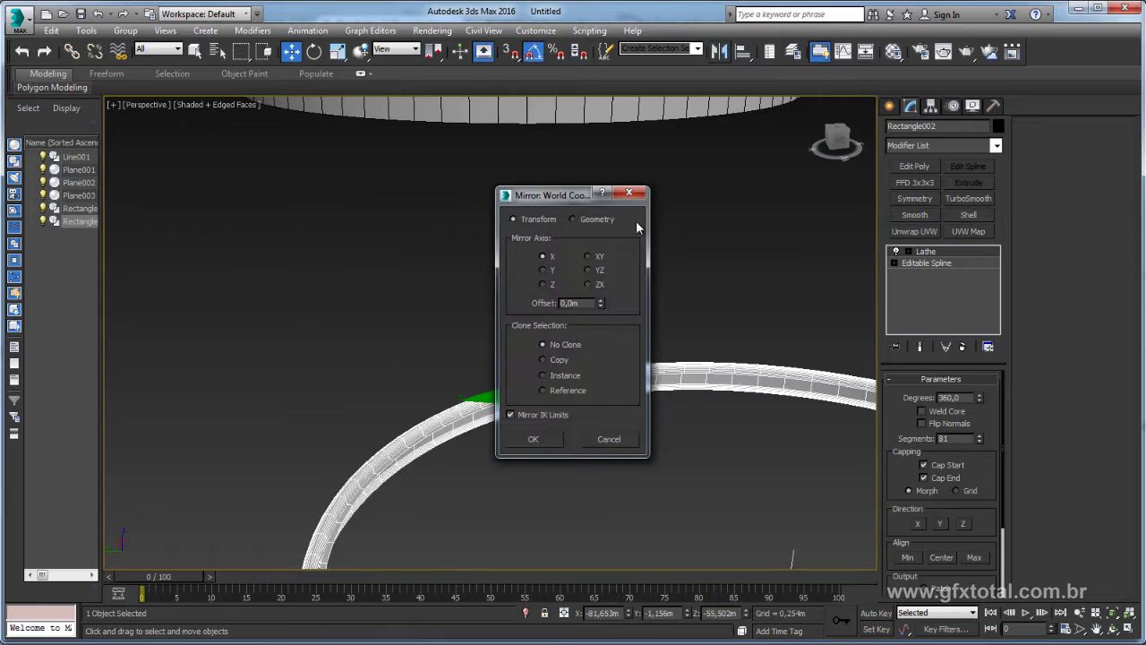
click(543, 279)
click(537, 438)
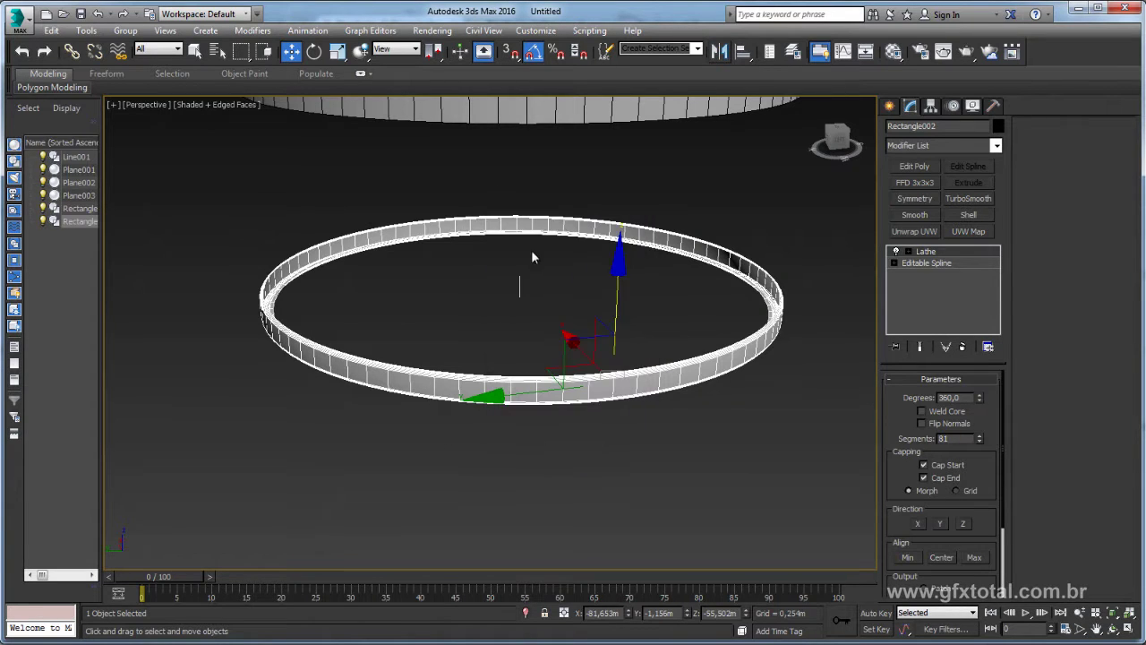
mouse_move(618, 282)
mouse_down()
mouse_move(654, 30)
mouse_move(529, 383)
mouse_up()
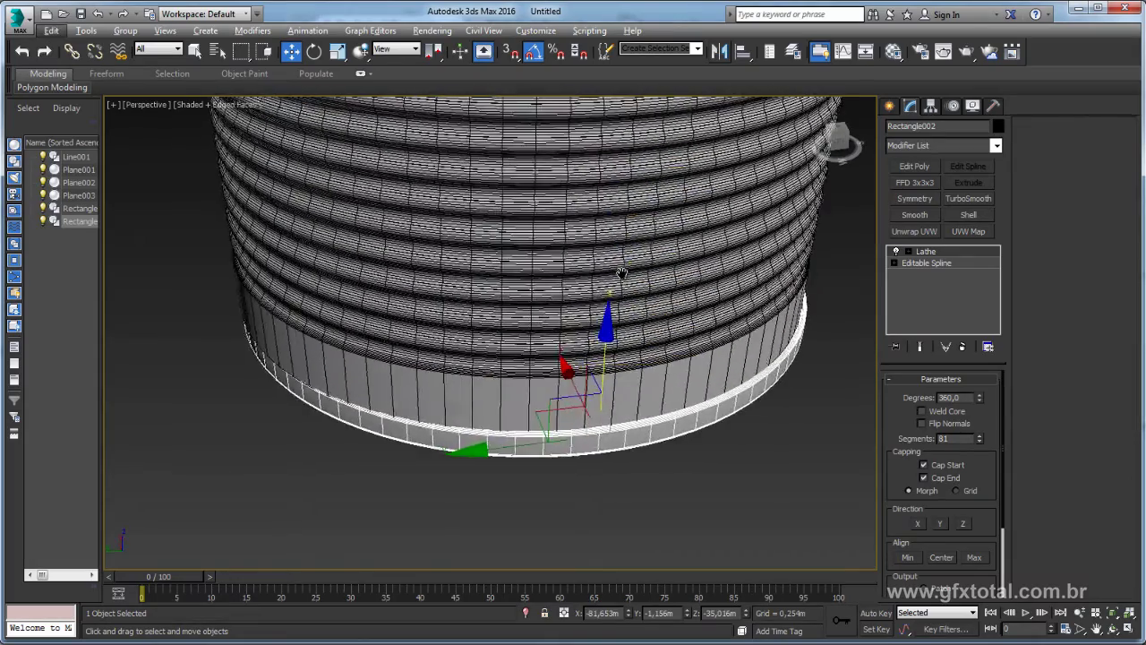
mouse_move(528, 384)
middle_down()
mouse_move(542, 265)
mouse_move(529, 318)
middle_up()
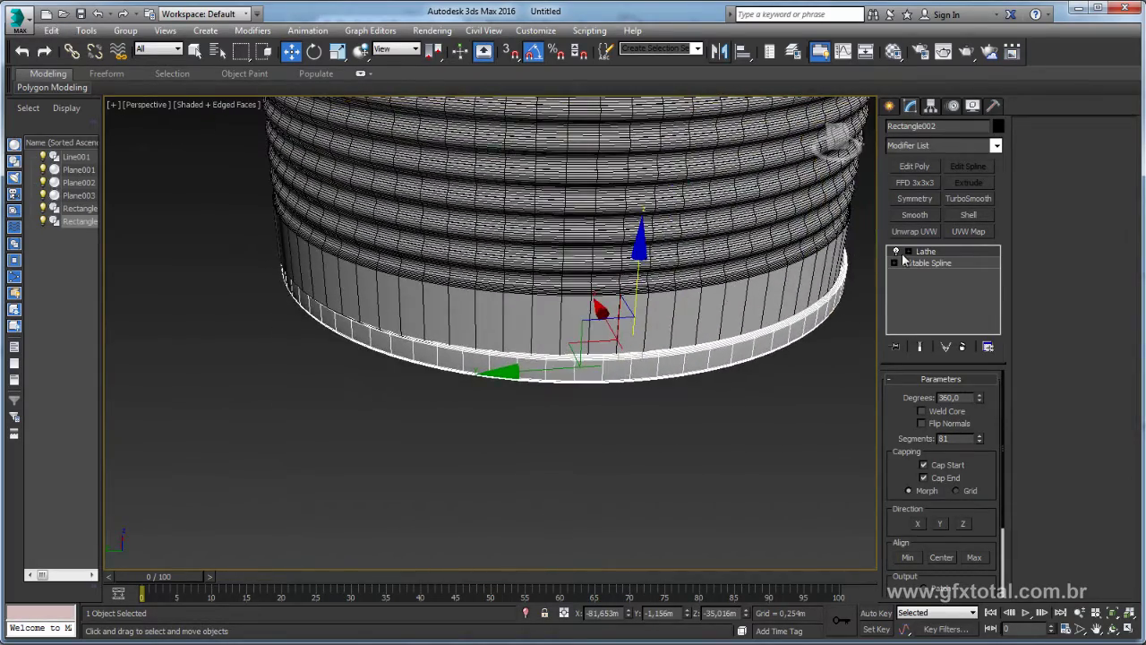
alt+middle_drag(748, 276, 732, 281)
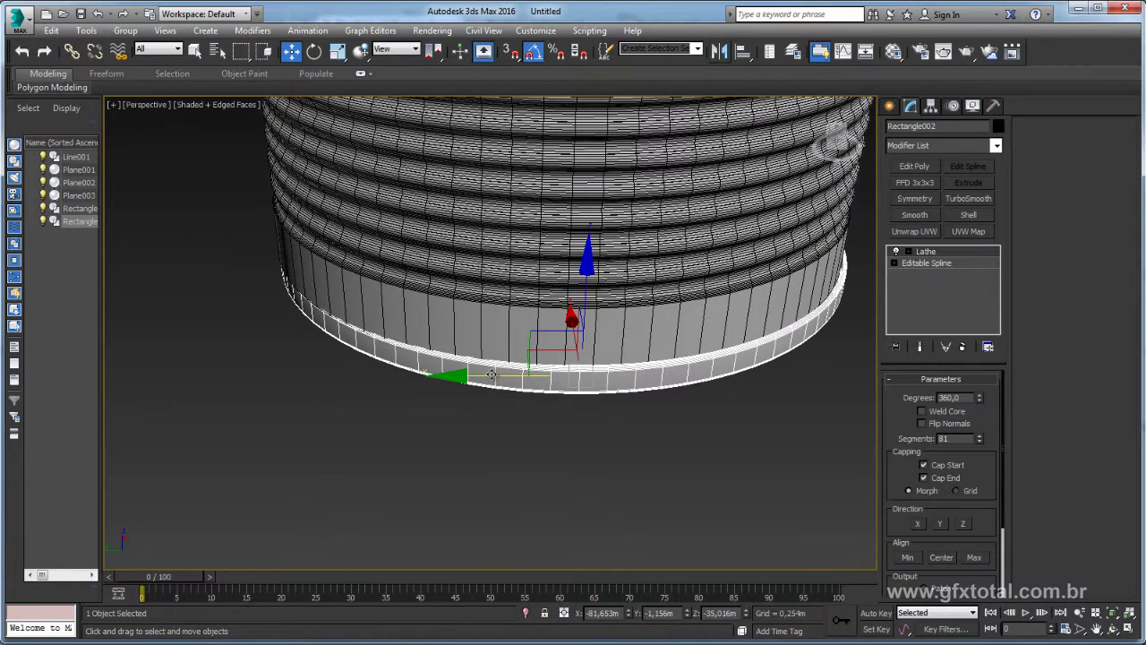
drag(492, 375, 489, 379)
Step: Select the top rim ring while viewing the can's top
scroll(563, 195, down, 3)
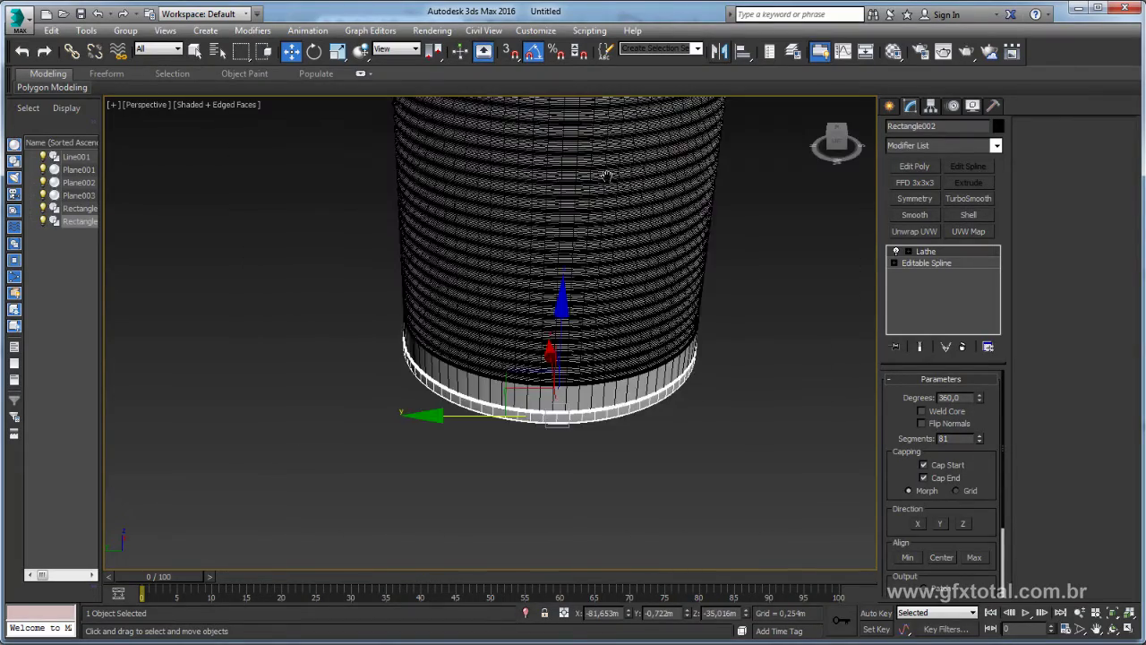
alt+middle_drag(573, 268, 597, 299)
scroll(591, 302, up, 3)
scroll(583, 309, down, 3)
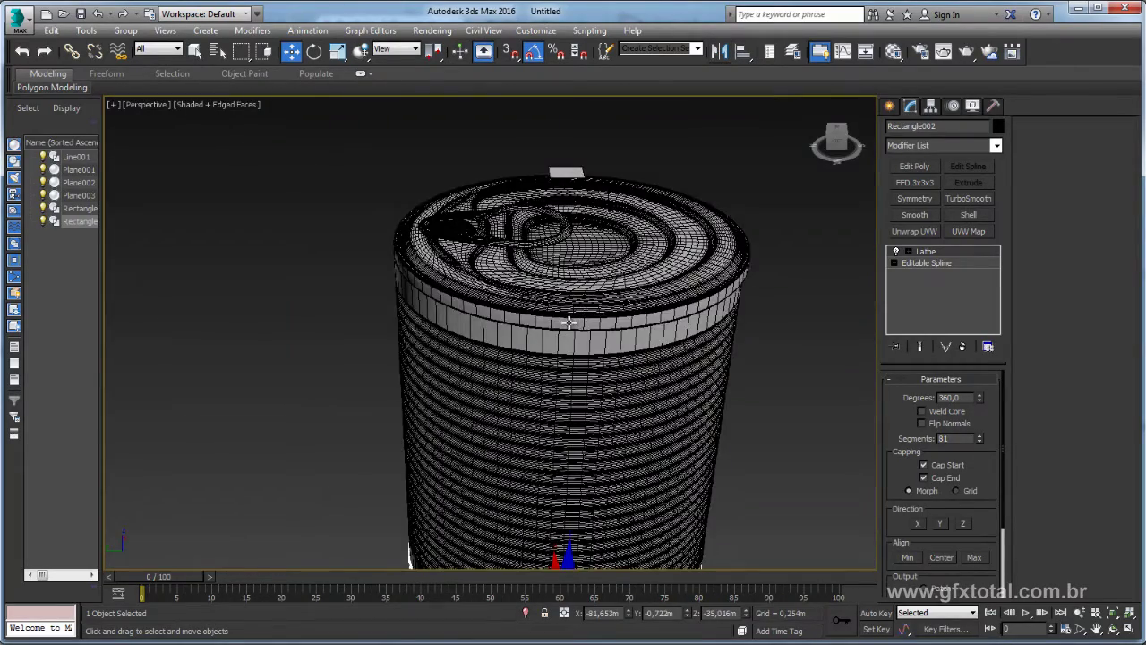
click(568, 322)
scroll(555, 313, up, 3)
scroll(525, 295, up, 2)
scroll(493, 317, up, 2)
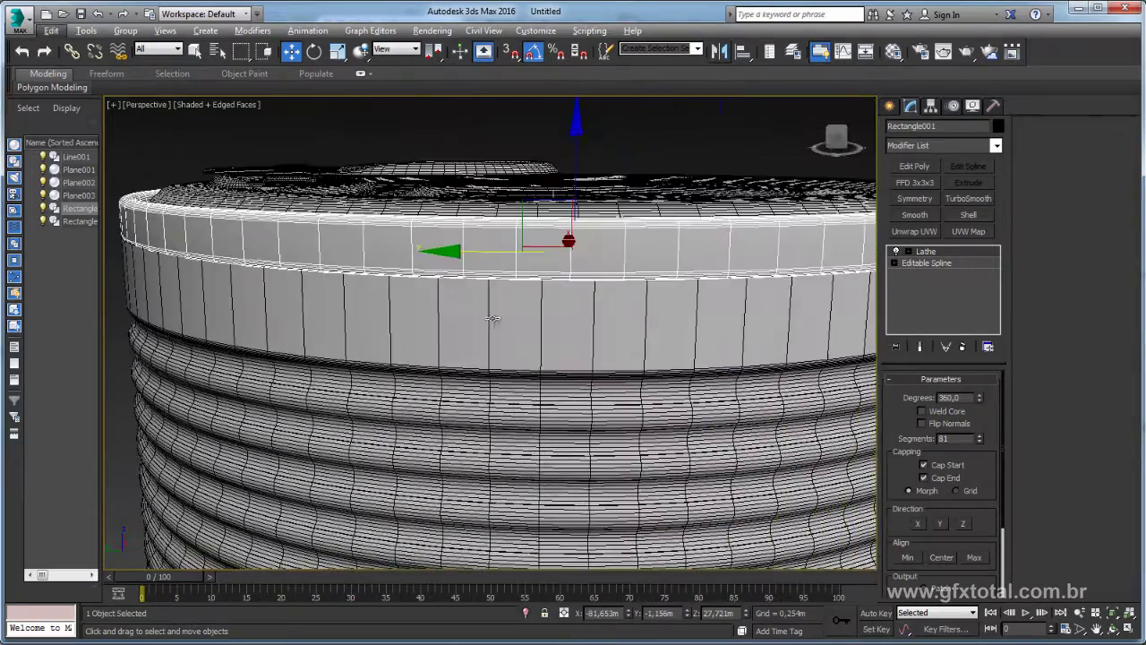
scroll(499, 279, down, 3)
scroll(475, 271, up, 1)
scroll(466, 268, up, 1)
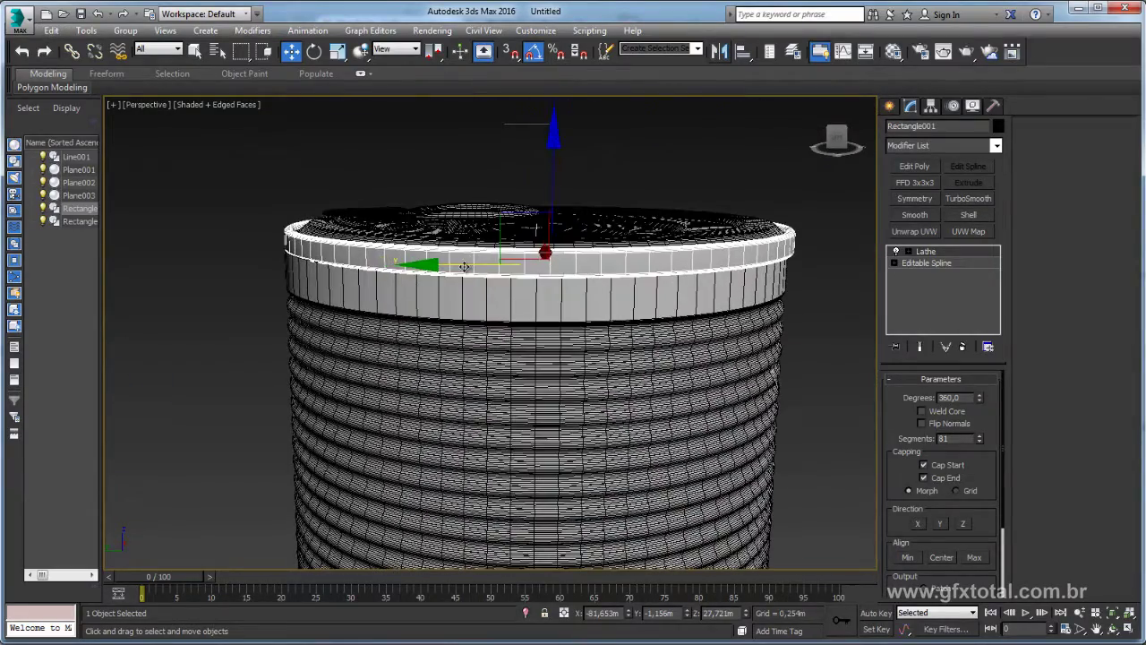
Step: Select the pull-tab and second lid plane, orbiting to look down on the lid
mouse_move(460, 268)
alt+middle_down()
mouse_move(608, 283)
mouse_move(537, 244)
alt+middle_up()
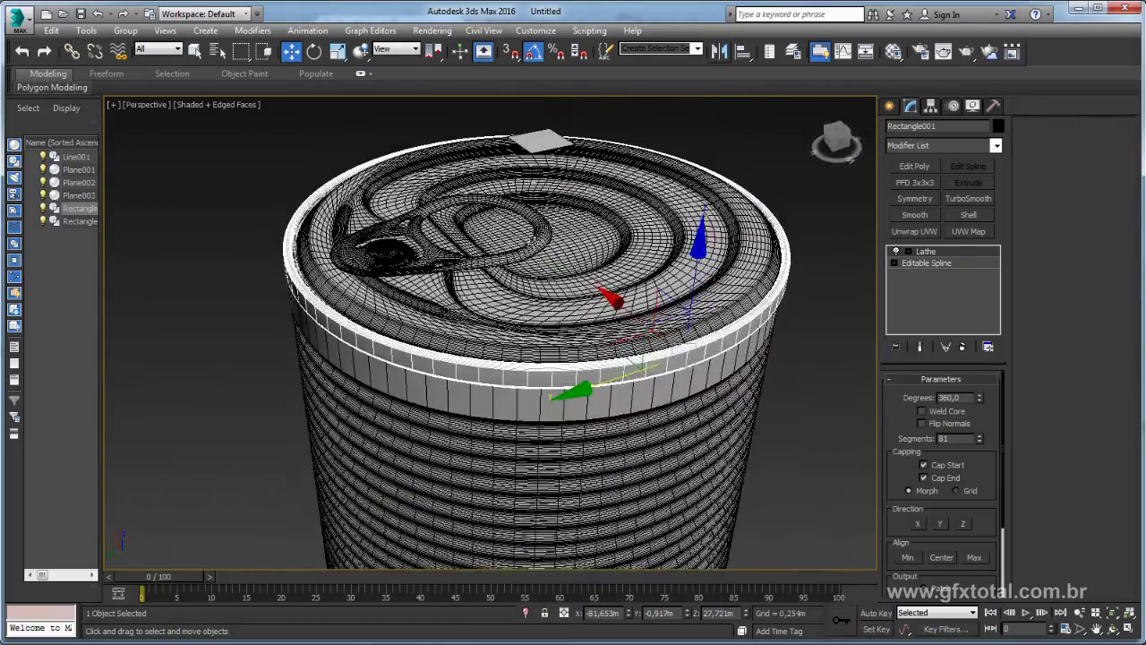
click(523, 260)
click(452, 287)
alt+middle_drag(457, 287, 479, 230)
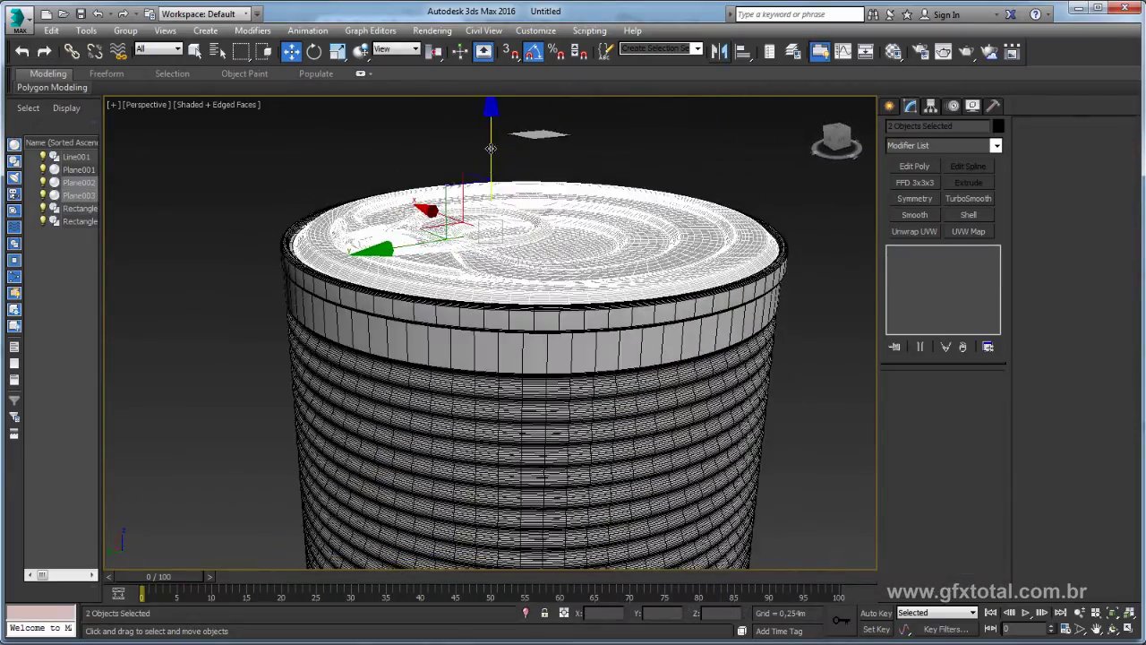
alt+middle_drag(491, 152, 457, 228)
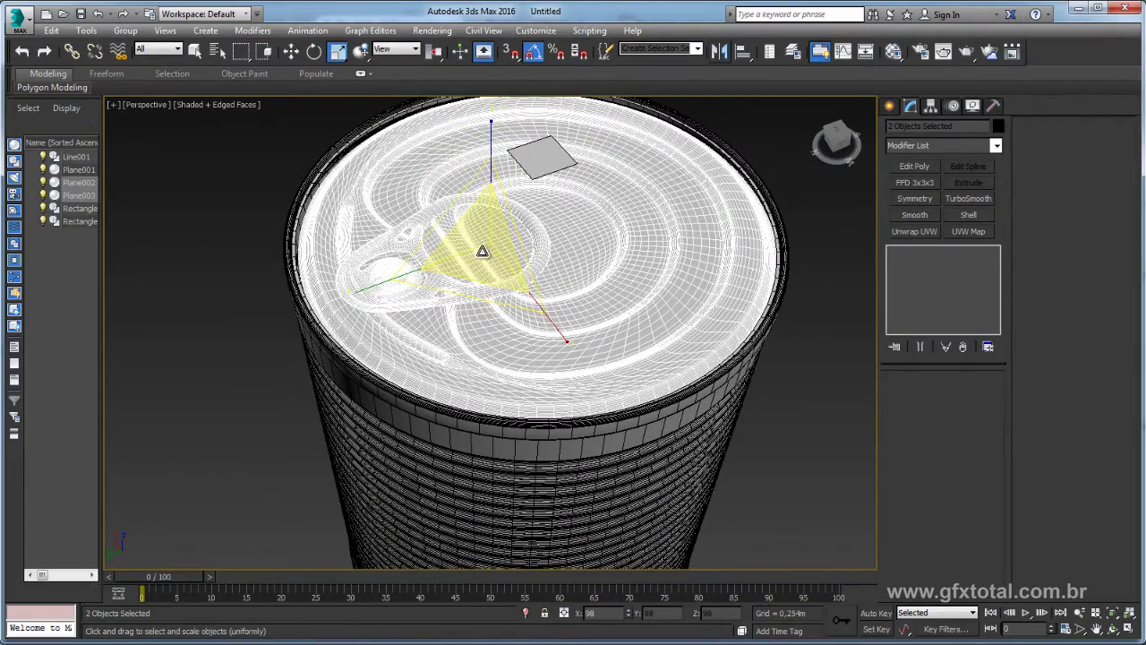
Step: Select the ring-shaped rim piece Rectangle002 and orbit into its open underside
scroll(622, 315, down, 5)
alt+middle_drag(621, 314, 705, 452)
click(623, 413)
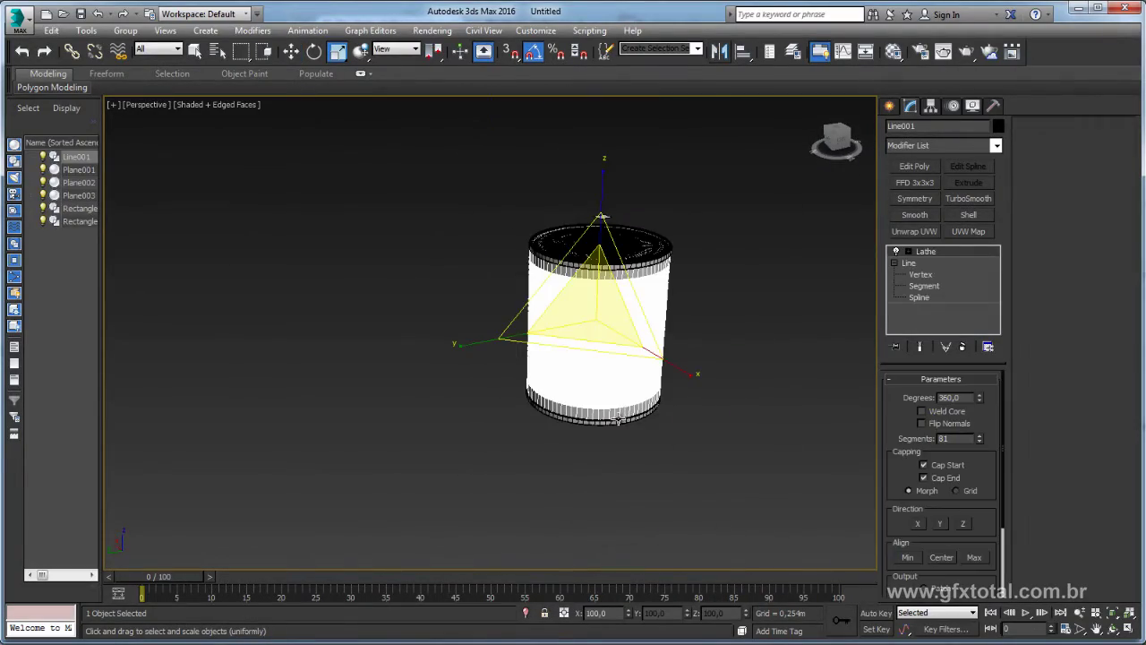
click(654, 435)
scroll(654, 435, up, 4)
mouse_move(653, 376)
alt+middle_down()
mouse_move(639, 338)
mouse_move(707, 294)
alt+middle_up()
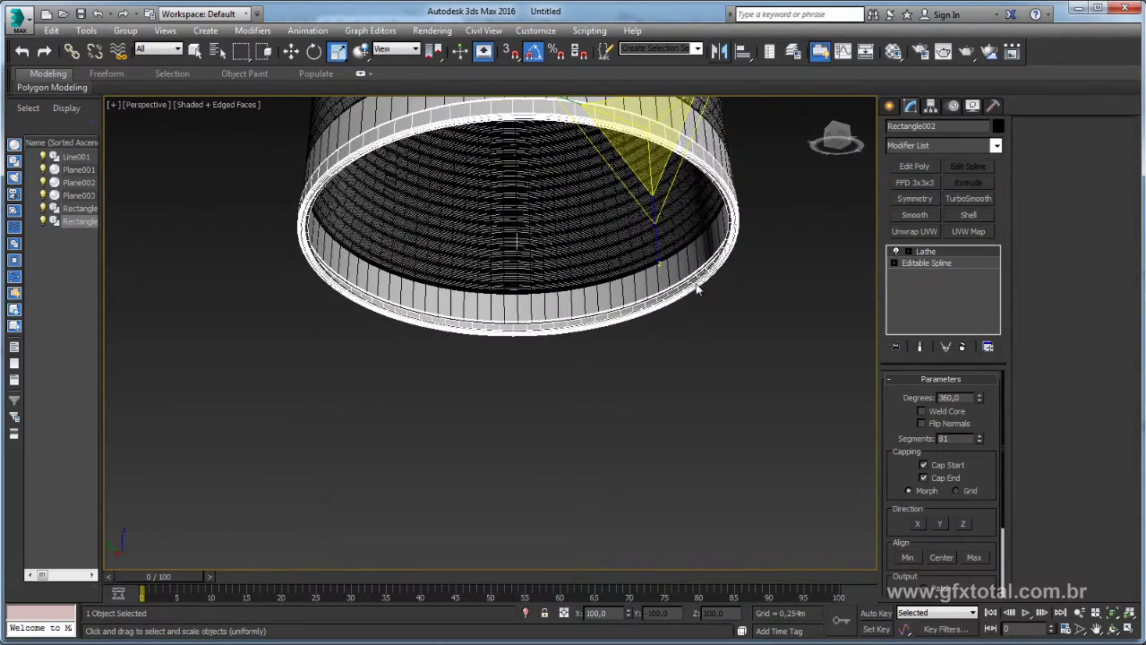
Step: Convert the ring to Editable Poly and cap its open border
right_click(697, 285)
mouse_move(736, 427)
click(858, 437)
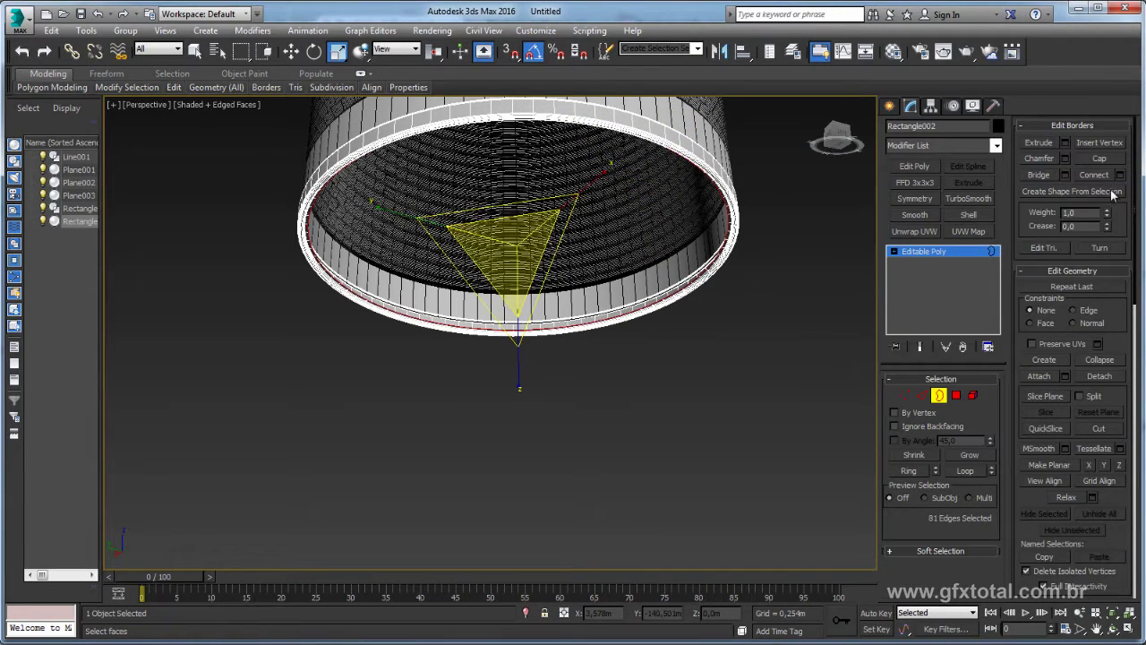
click(1107, 159)
click(947, 250)
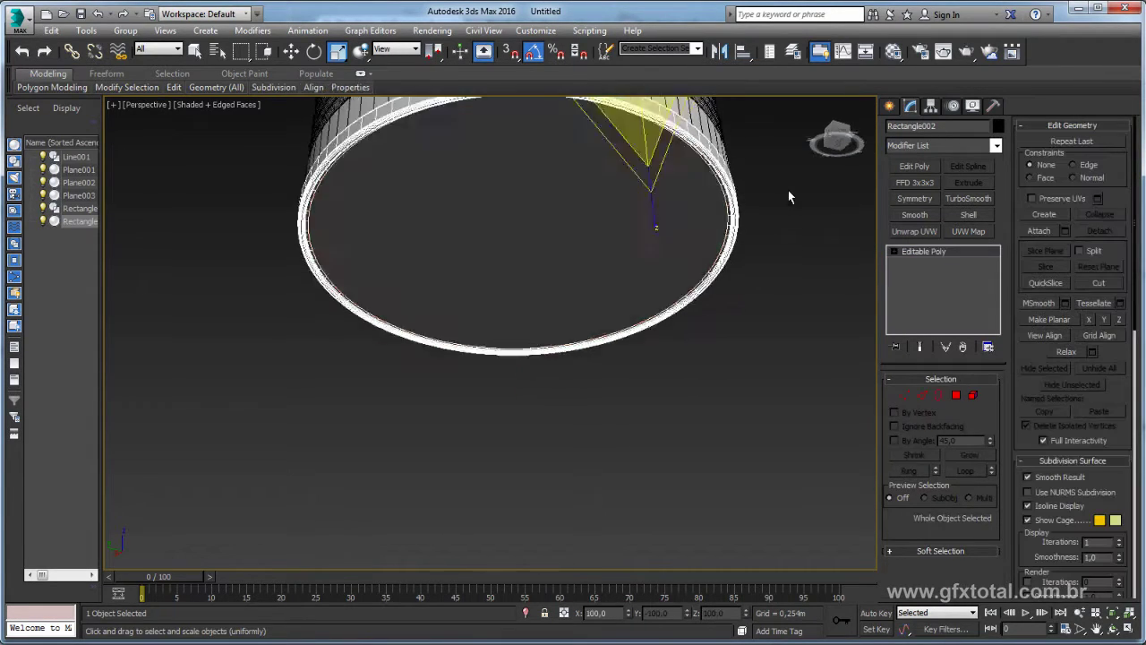
Step: Inspect the can from the side, selecting the lid surface and rim piece
mouse_move(788, 190)
alt+middle_down()
mouse_move(790, 215)
mouse_move(729, 358)
mouse_move(704, 321)
mouse_move(448, 242)
alt+middle_up()
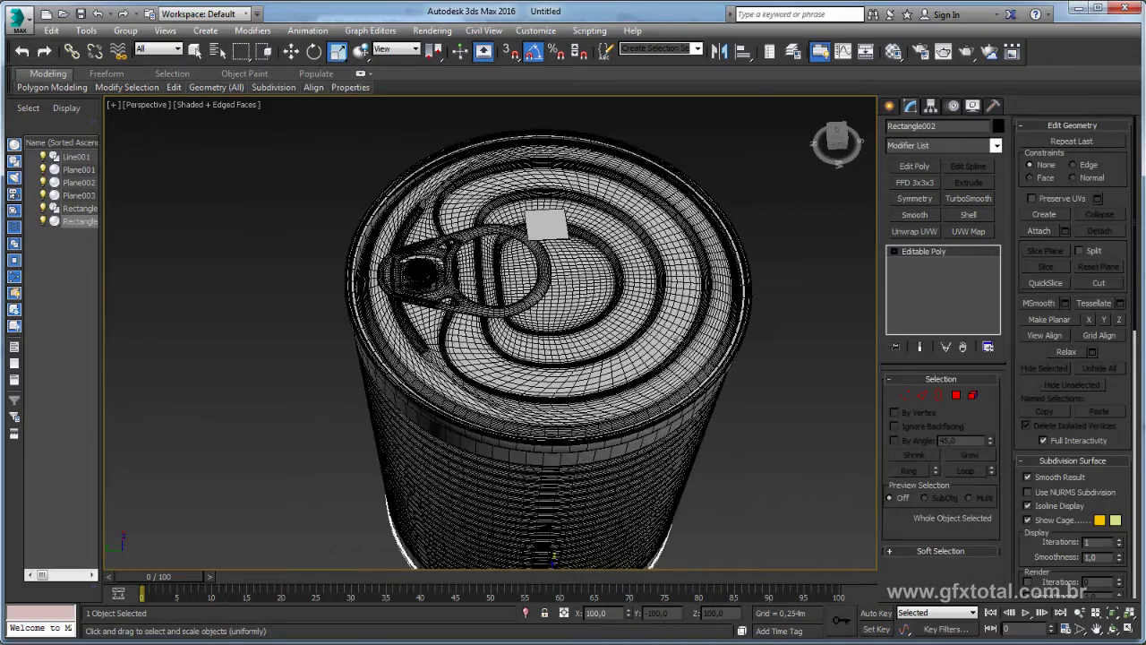
click(448, 243)
scroll(447, 243, up, 3)
scroll(447, 243, up, 5)
scroll(402, 314, down, 8)
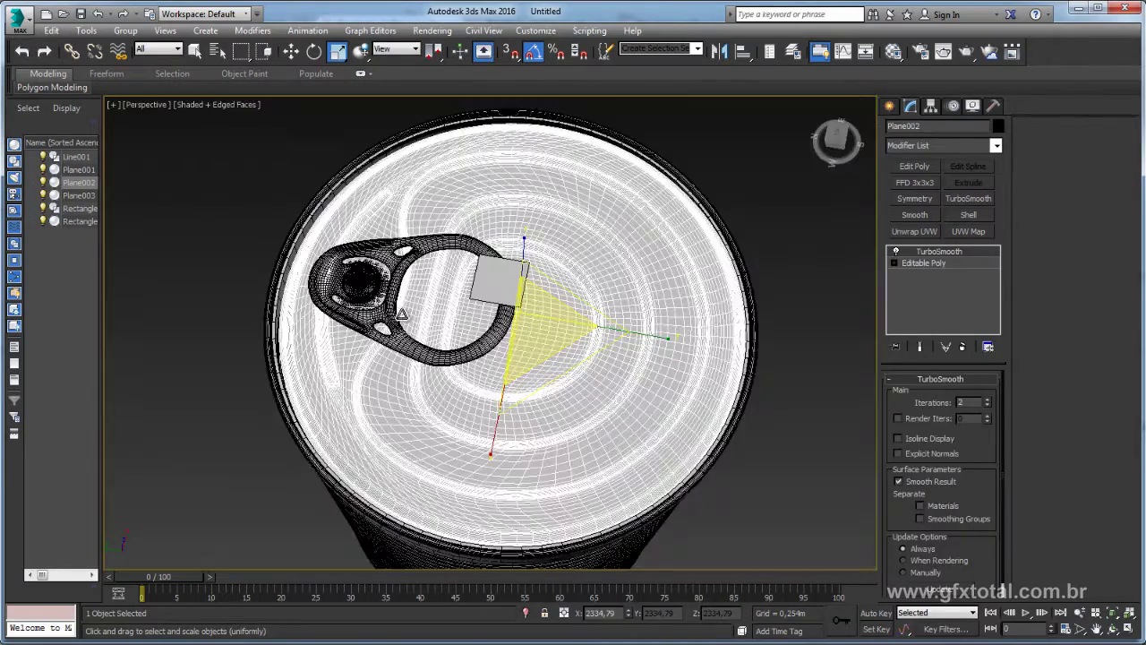
scroll(390, 389, down, 2)
click(390, 389)
scroll(405, 383, up, 5)
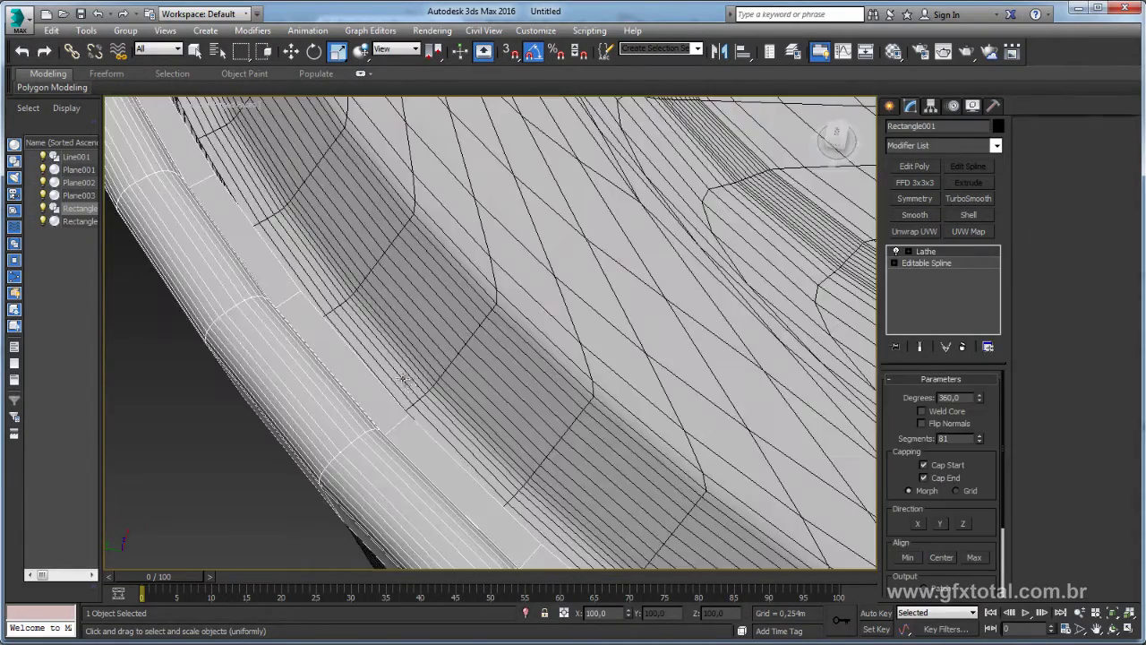
scroll(408, 383, up, 2)
alt+middle_drag(408, 385, 394, 338)
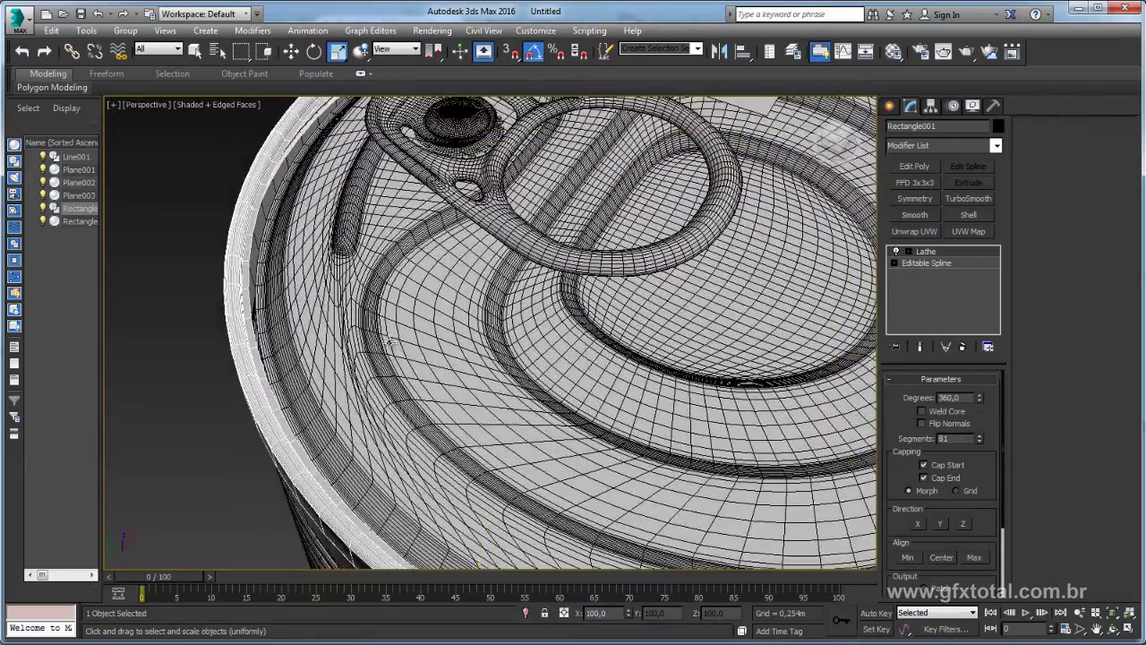
click(394, 339)
Step: Scale the lid and pull-tab down slightly and shift them sideways
click(918, 265)
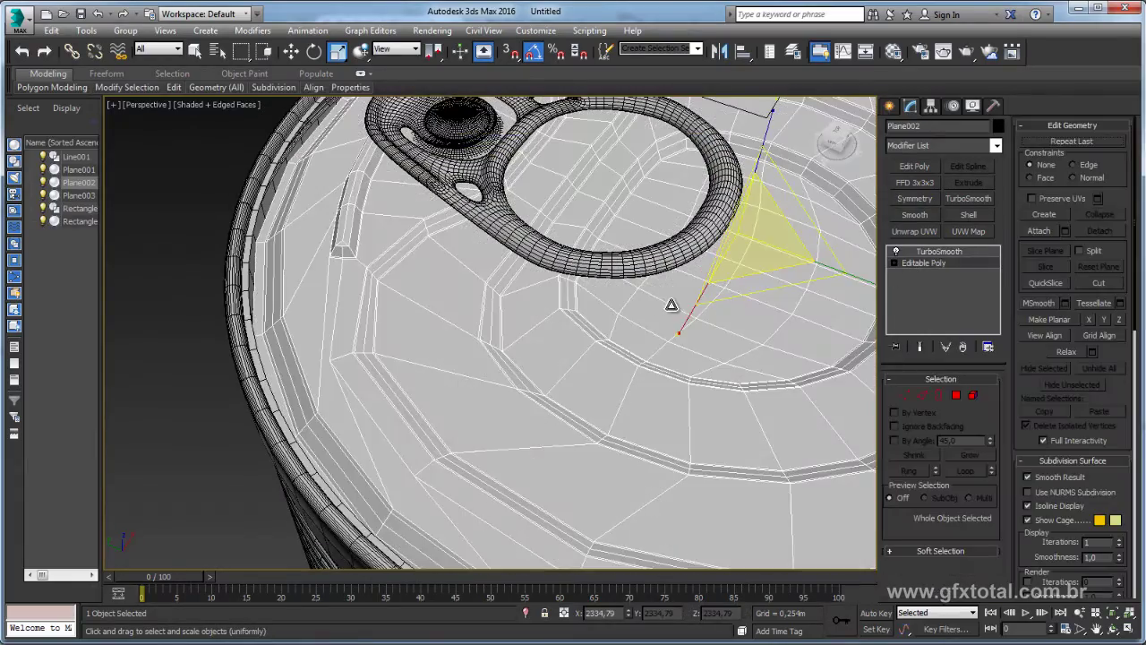
scroll(672, 314, down, 3)
middle_drag(708, 353, 692, 370)
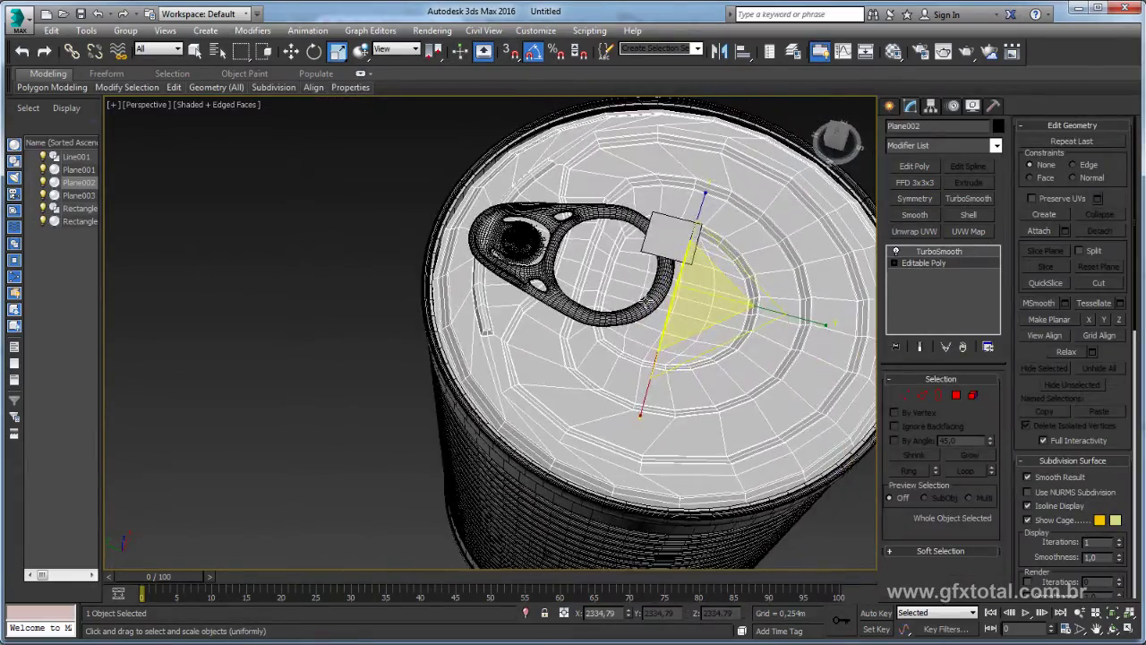
ctrl+click(583, 284)
drag(645, 289, 648, 289)
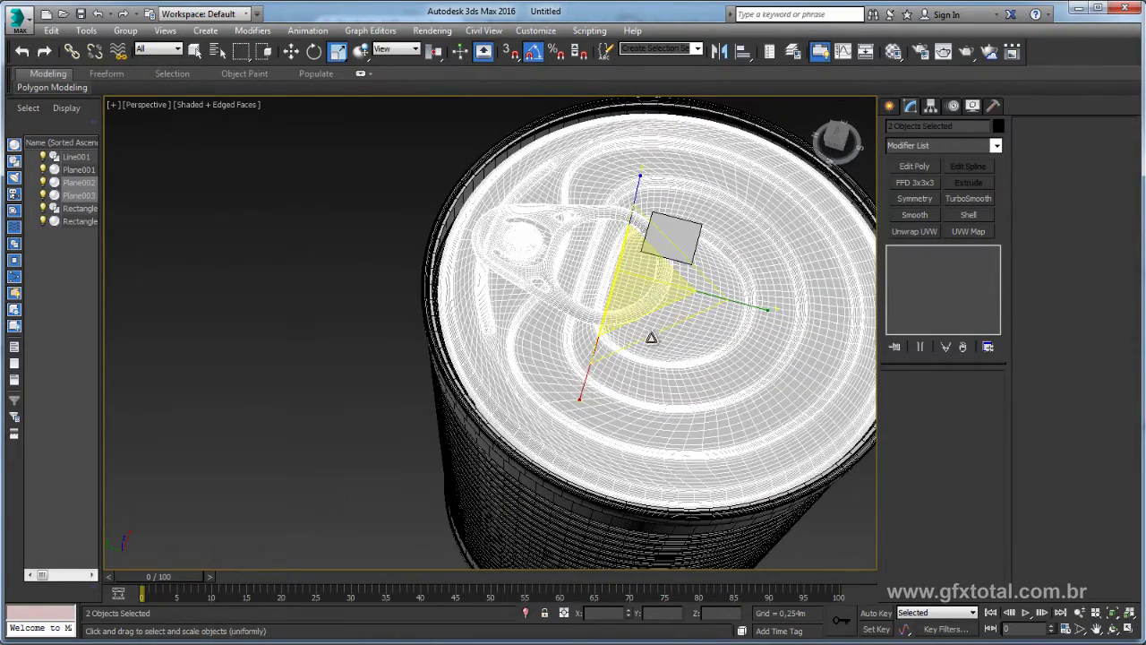
alt+middle_drag(651, 338, 615, 297)
key(w)
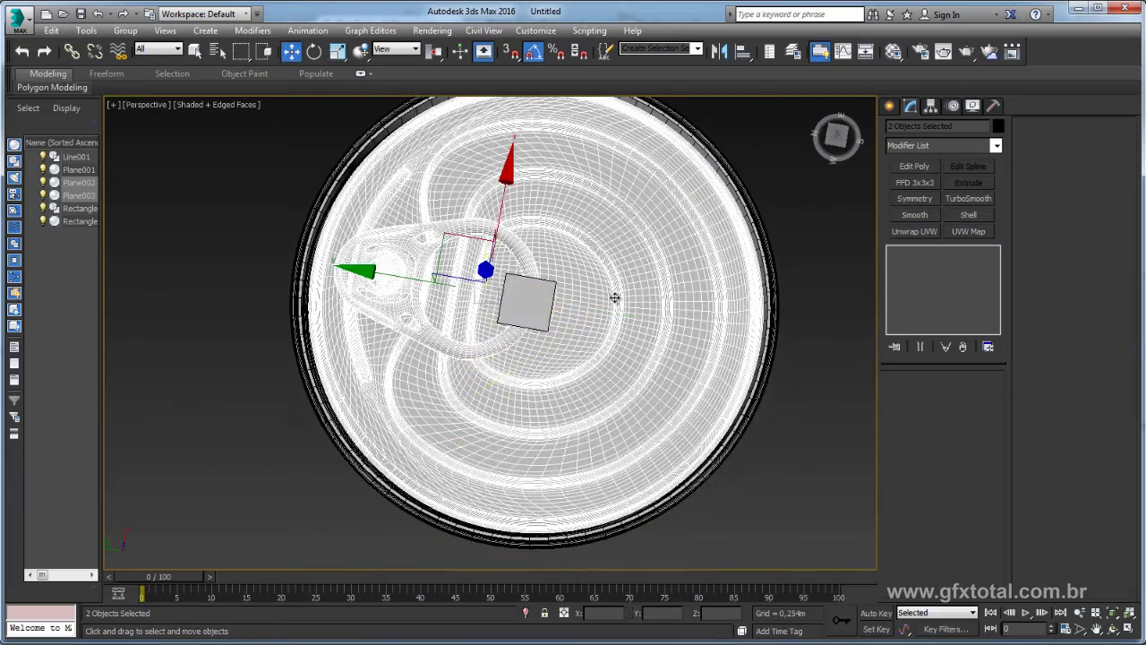
drag(504, 199, 506, 197)
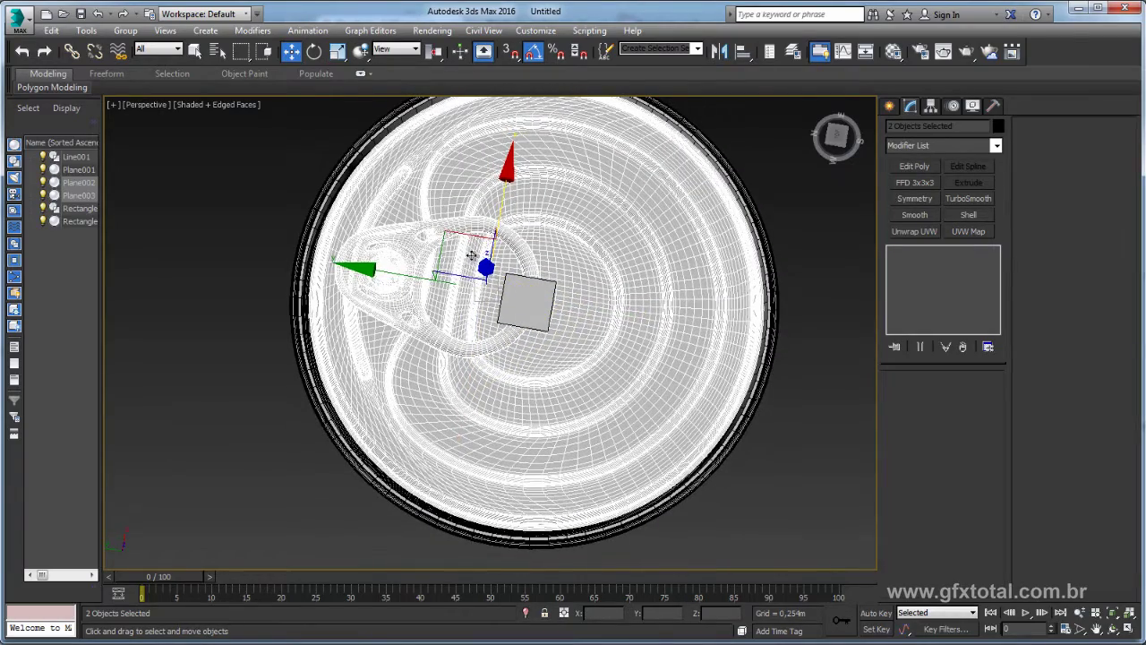
Step: Select the lid surface alone at its Editable Poly level
mouse_move(388, 273)
alt+middle_down()
mouse_move(462, 397)
mouse_move(468, 317)
alt+middle_up()
click(423, 276)
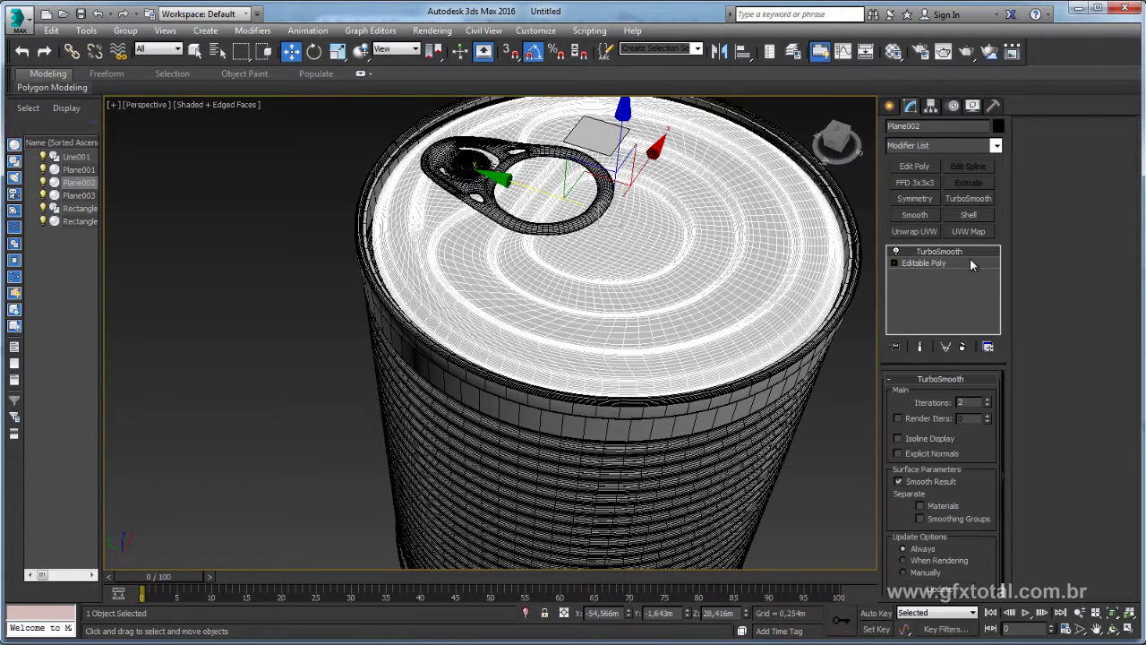
click(939, 262)
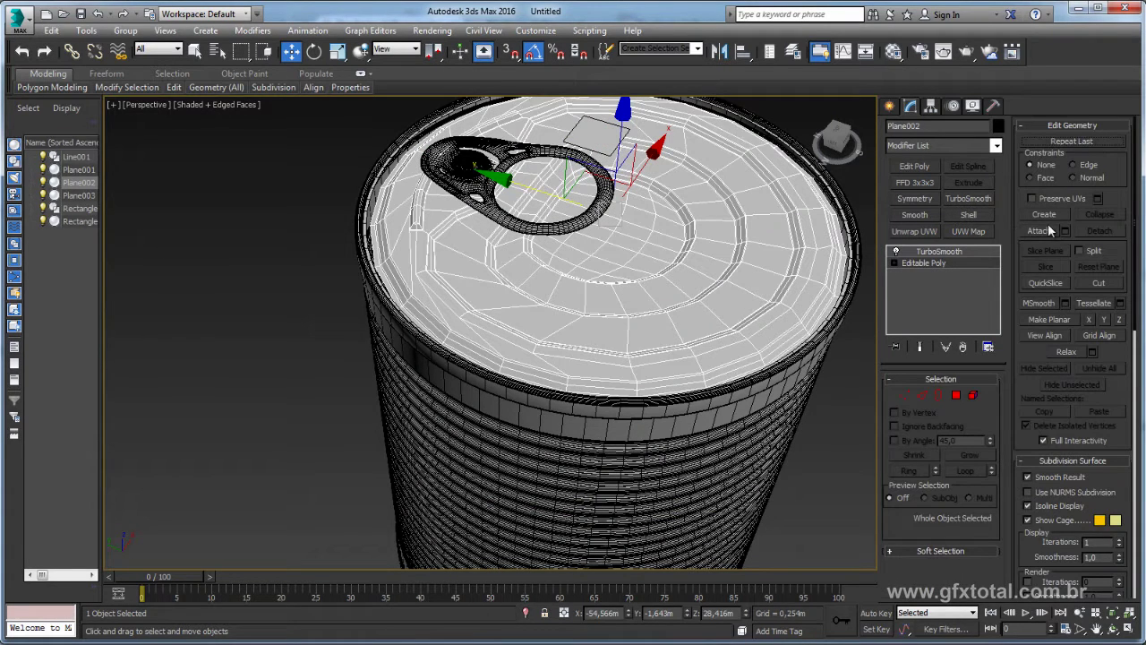
click(369, 266)
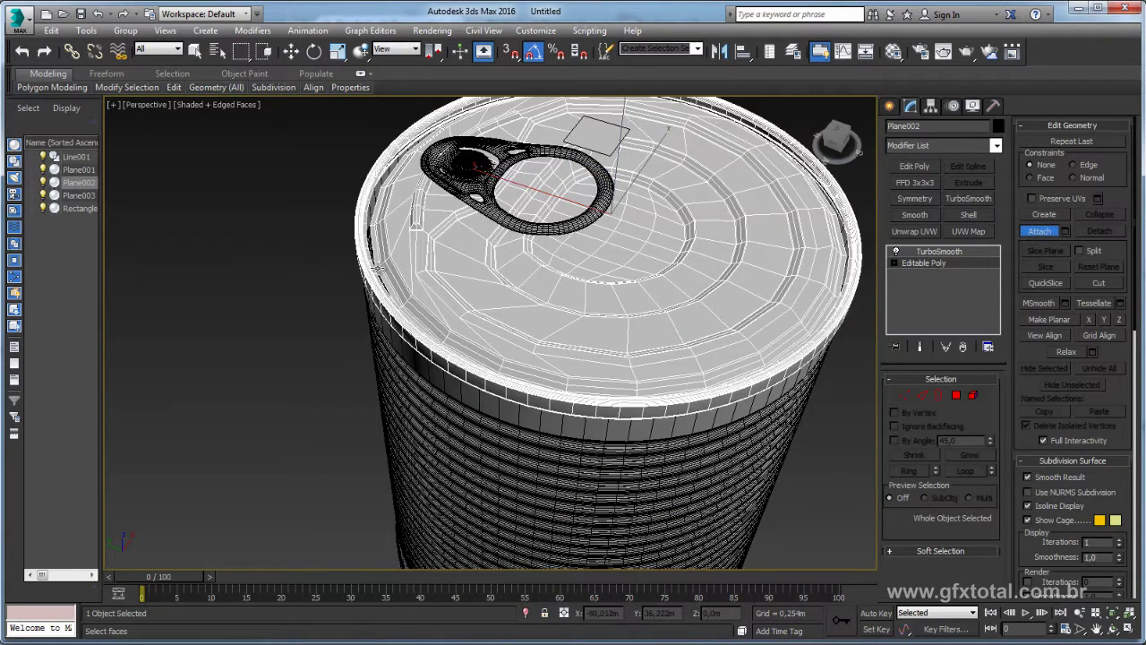
click(938, 395)
key(w)
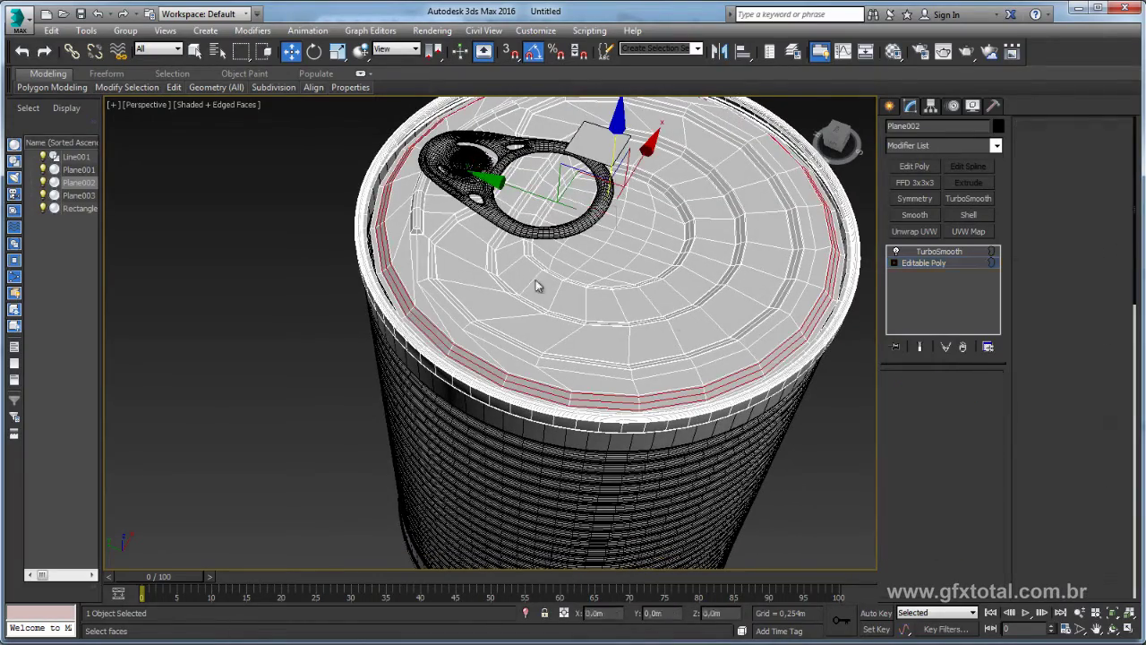
scroll(393, 265, up, 5)
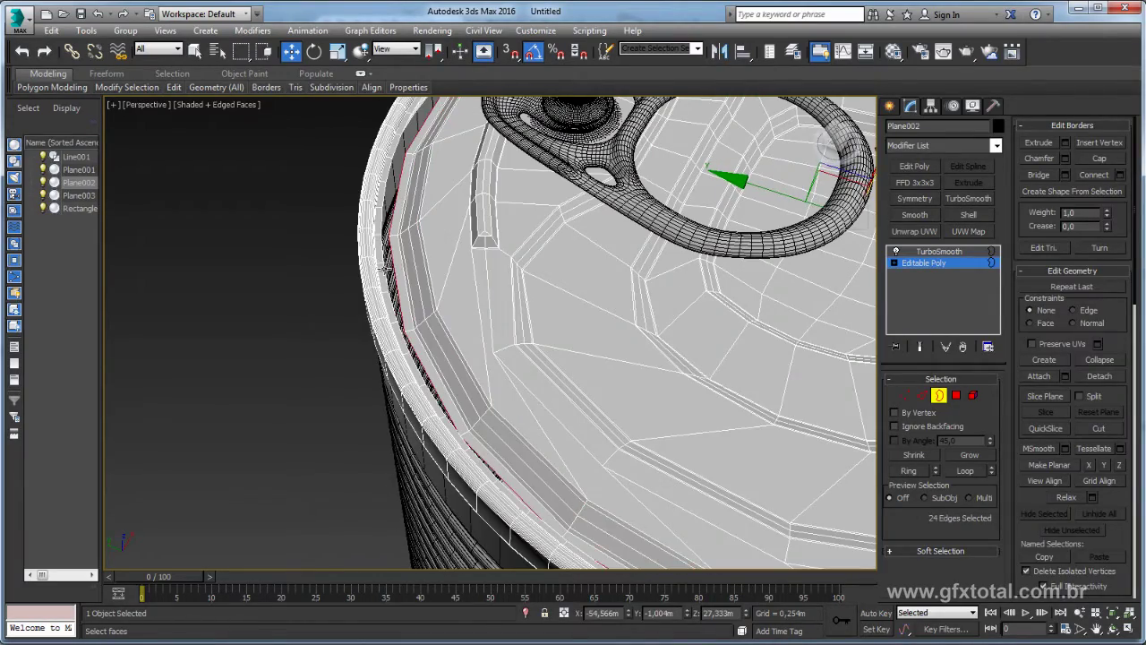
click(384, 268)
mouse_move(385, 269)
alt+middle_down()
mouse_move(495, 258)
mouse_move(909, 356)
alt+middle_up()
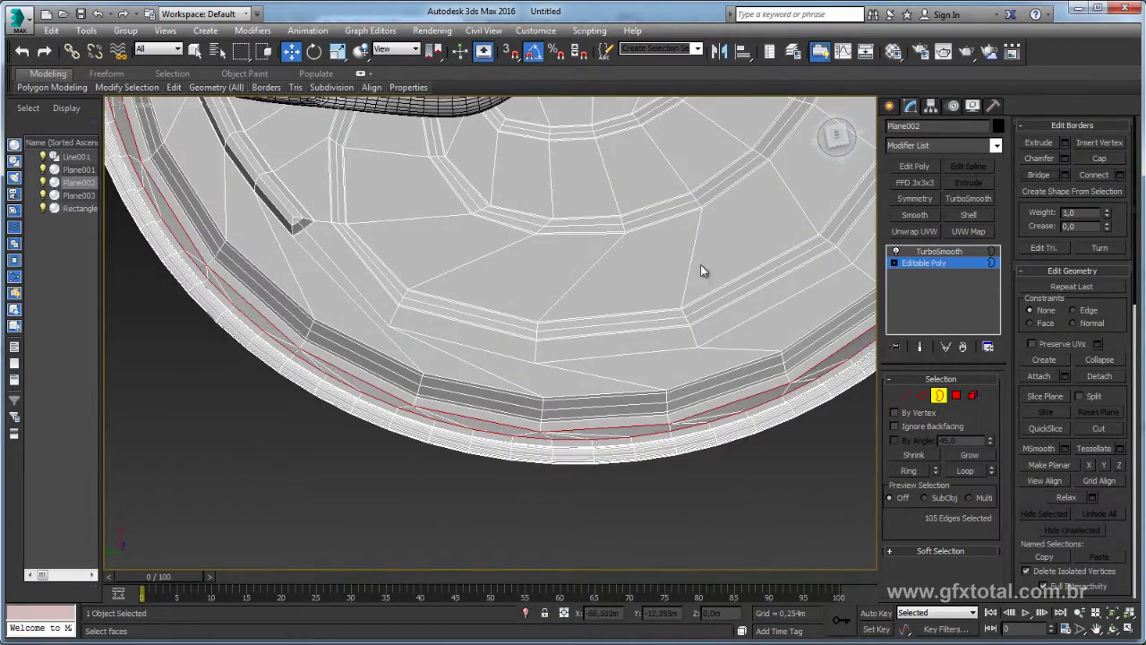
scroll(634, 317, down, 3)
scroll(743, 248, down, 3)
mouse_move(742, 248)
middle_down()
mouse_move(732, 325)
mouse_move(681, 328)
mouse_move(659, 251)
middle_up()
scroll(583, 280, up, 3)
scroll(475, 259, up, 4)
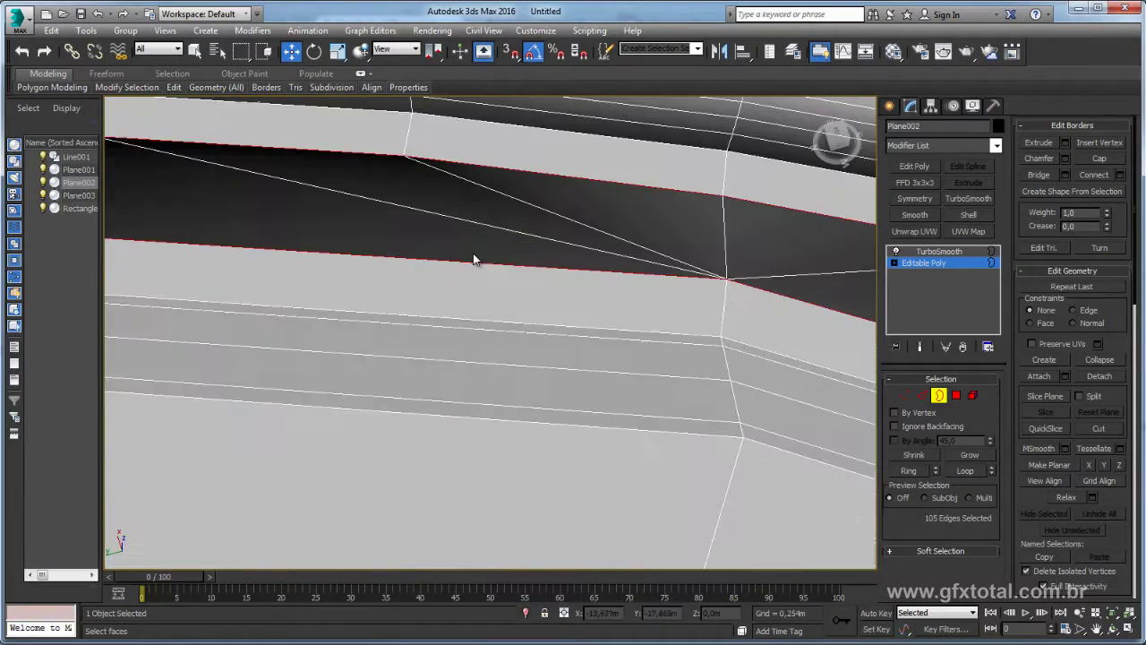
scroll(523, 255, down, 3)
scroll(617, 294, down, 2)
middle_drag(596, 268, 599, 207)
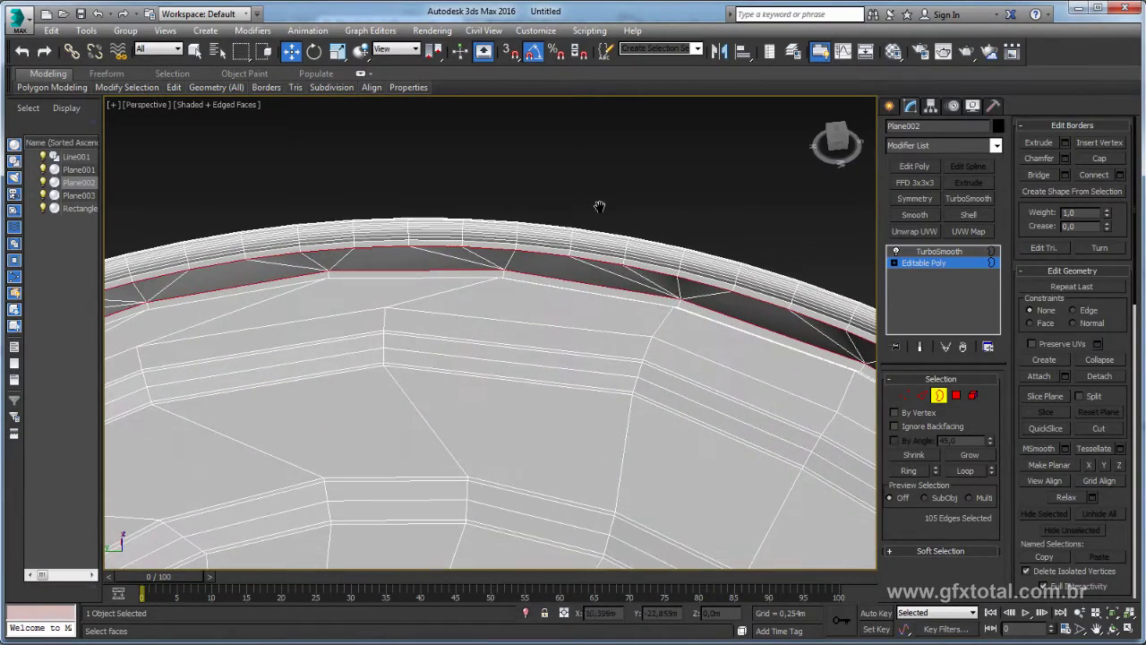
click(931, 263)
click(918, 252)
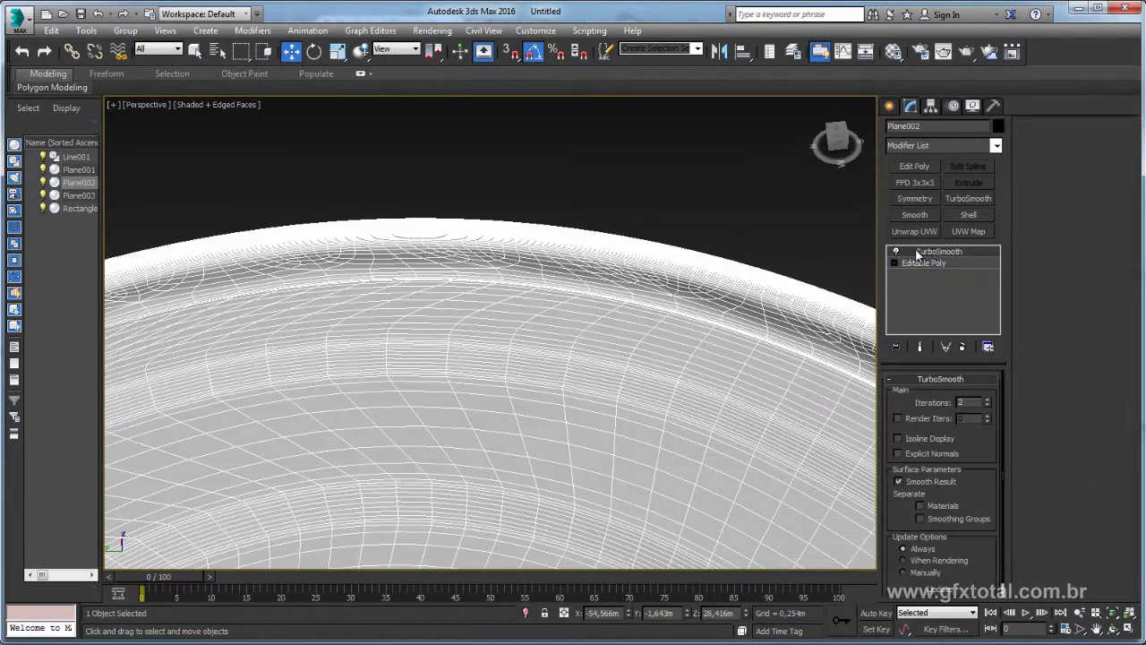
click(709, 183)
scroll(708, 183, down, 6)
Step: Select and remove the small Plane001 above the lid, then frame the can
alt+middle_drag(663, 206, 583, 218)
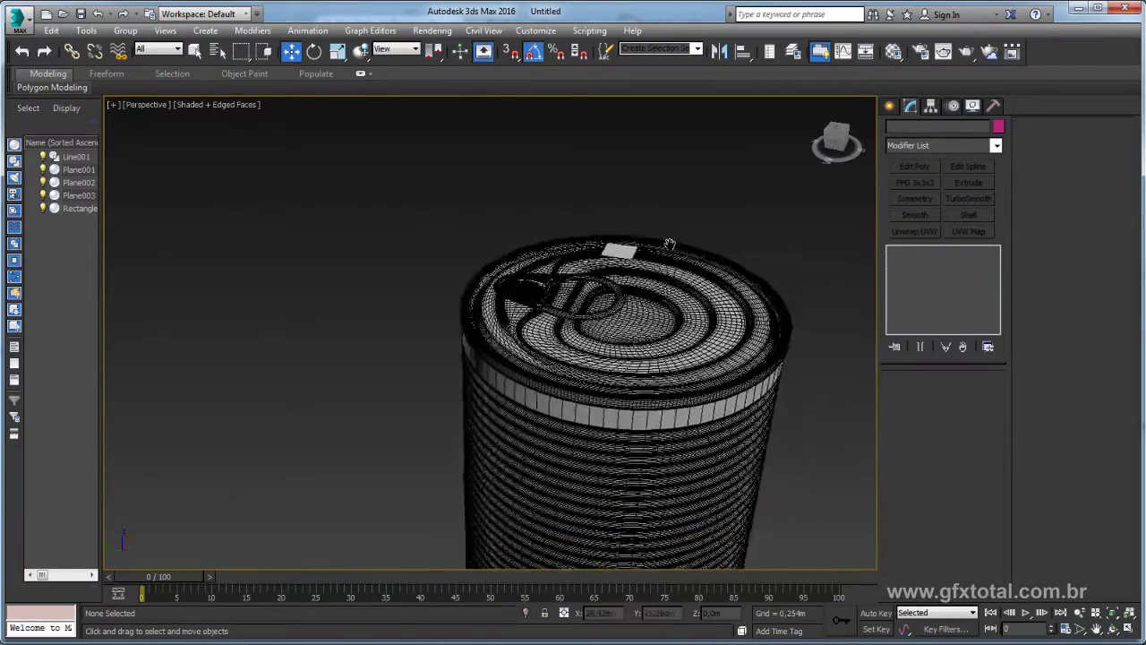
click(584, 220)
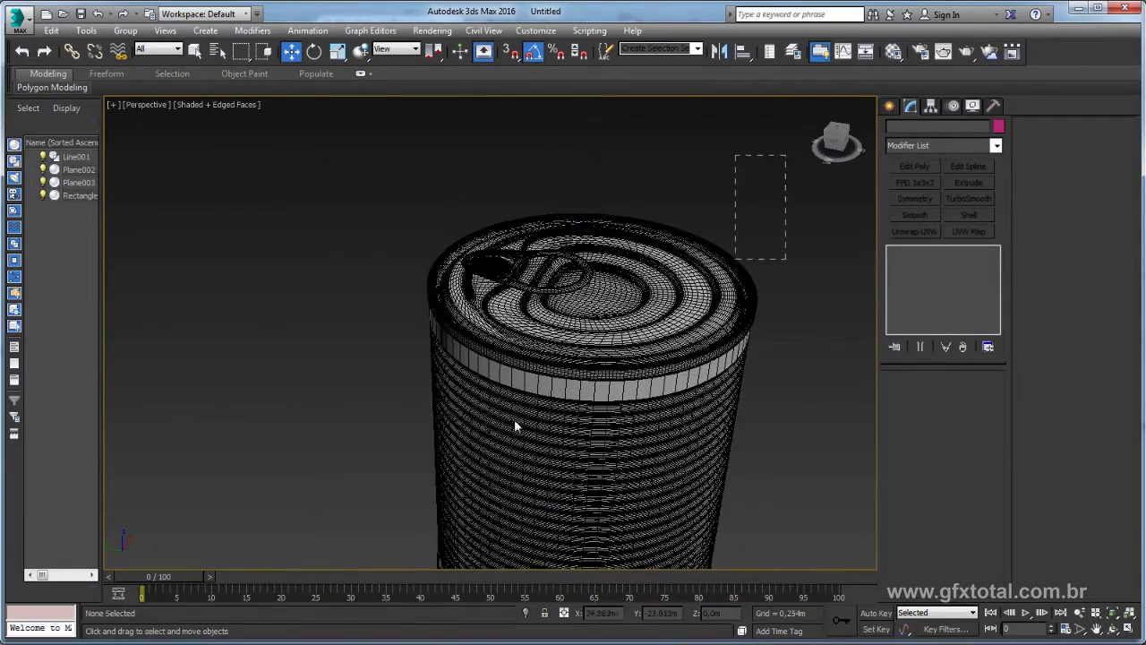
drag(786, 153, 721, 335)
alt+middle_drag(722, 334, 704, 287)
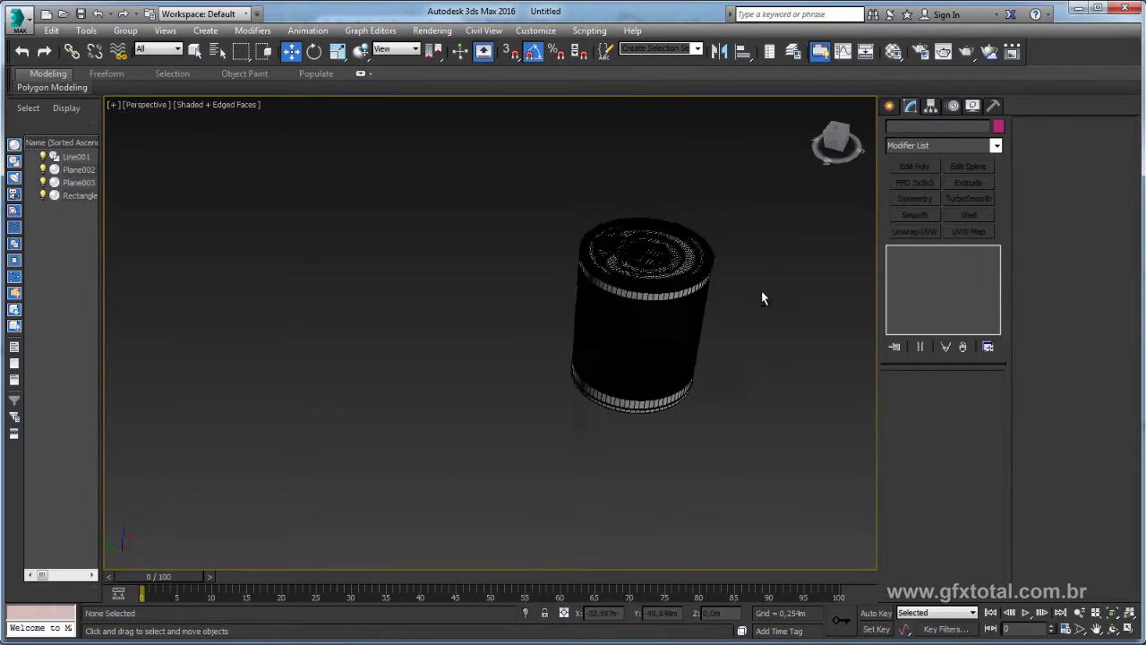
alt+middle_drag(789, 337, 696, 371)
key(z)
alt+middle_drag(750, 312, 715, 337)
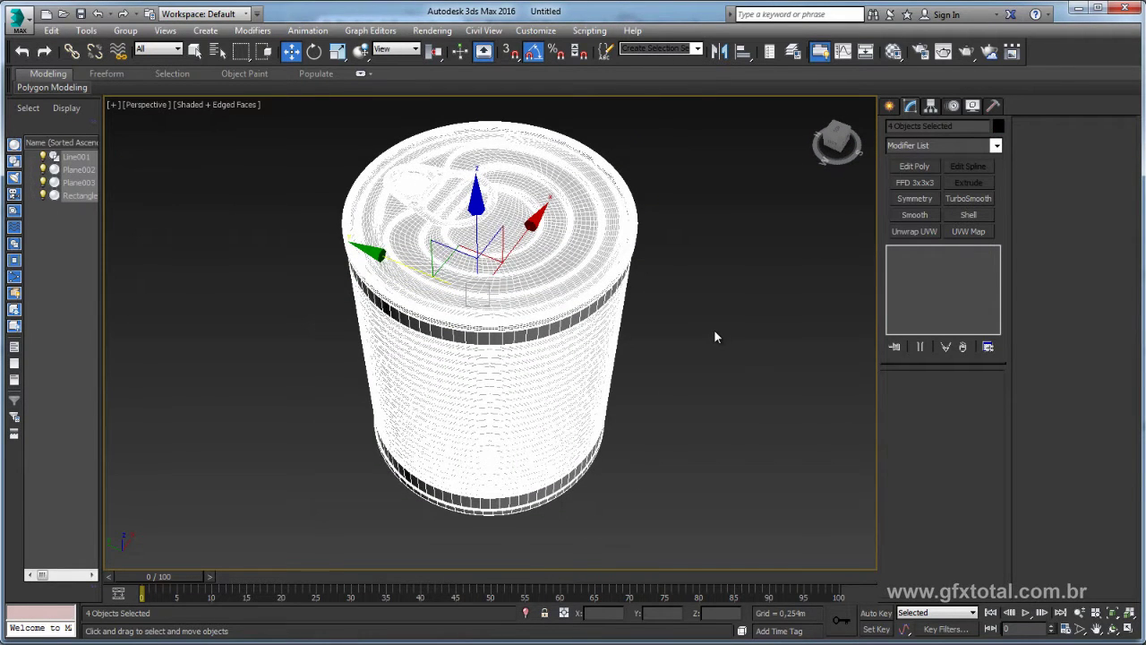
Step: Turn off Edged Faces and box-select all four can parts
key(F4)
mouse_move(714, 337)
alt+middle_down()
mouse_move(662, 358)
mouse_move(707, 320)
mouse_move(703, 350)
mouse_move(752, 148)
mouse_move(703, 322)
mouse_move(701, 293)
alt+middle_up()
click(707, 320)
scroll(727, 256, down, 3)
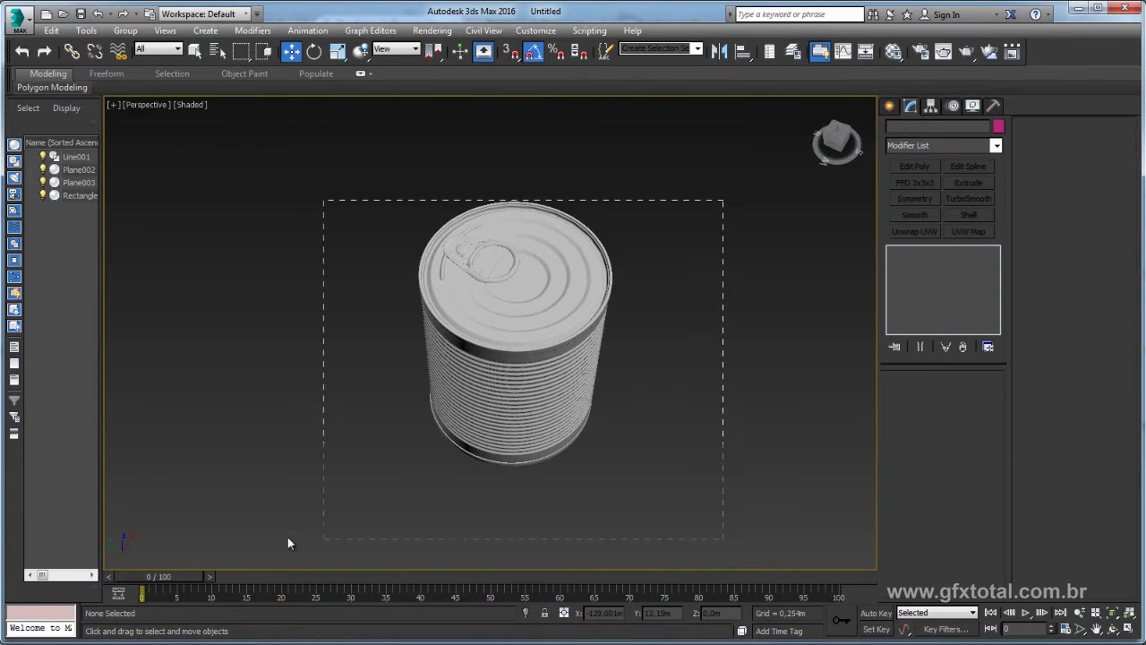
drag(289, 543, 288, 542)
Step: Assign a Material Editor material to all four can parts
click(896, 51)
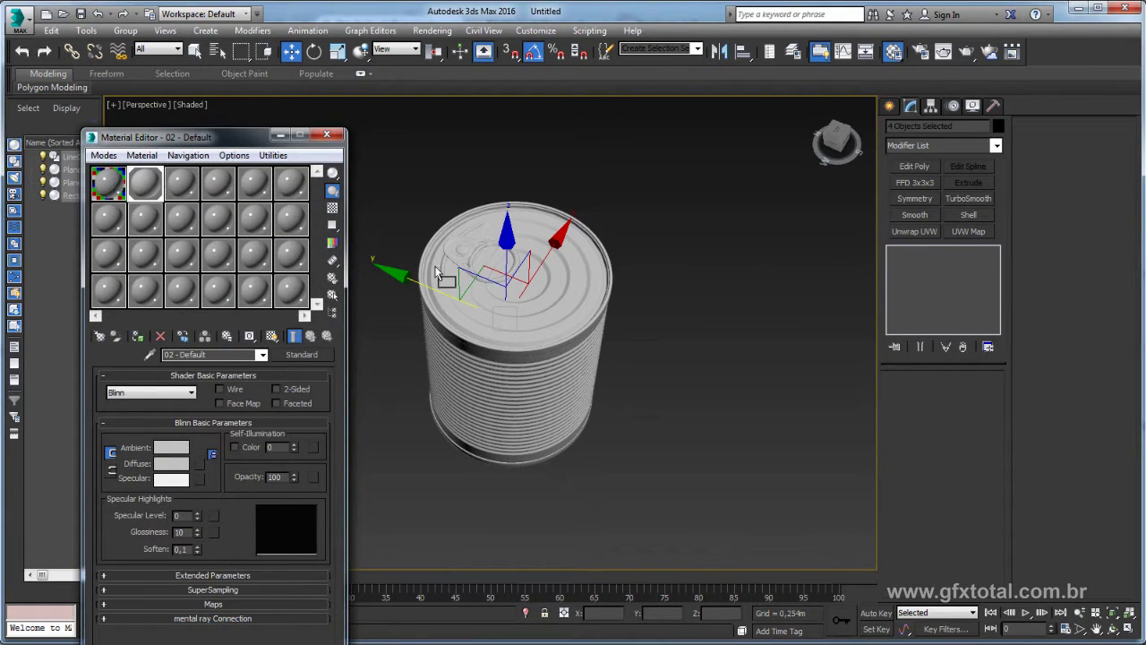
drag(436, 273, 535, 301)
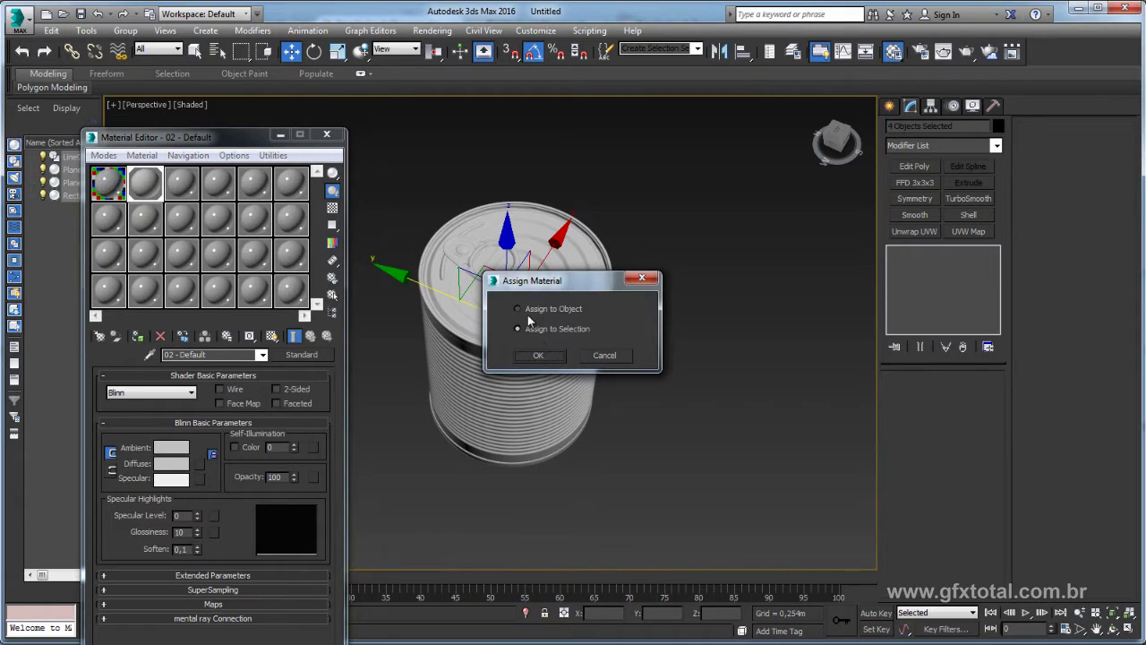
click(535, 356)
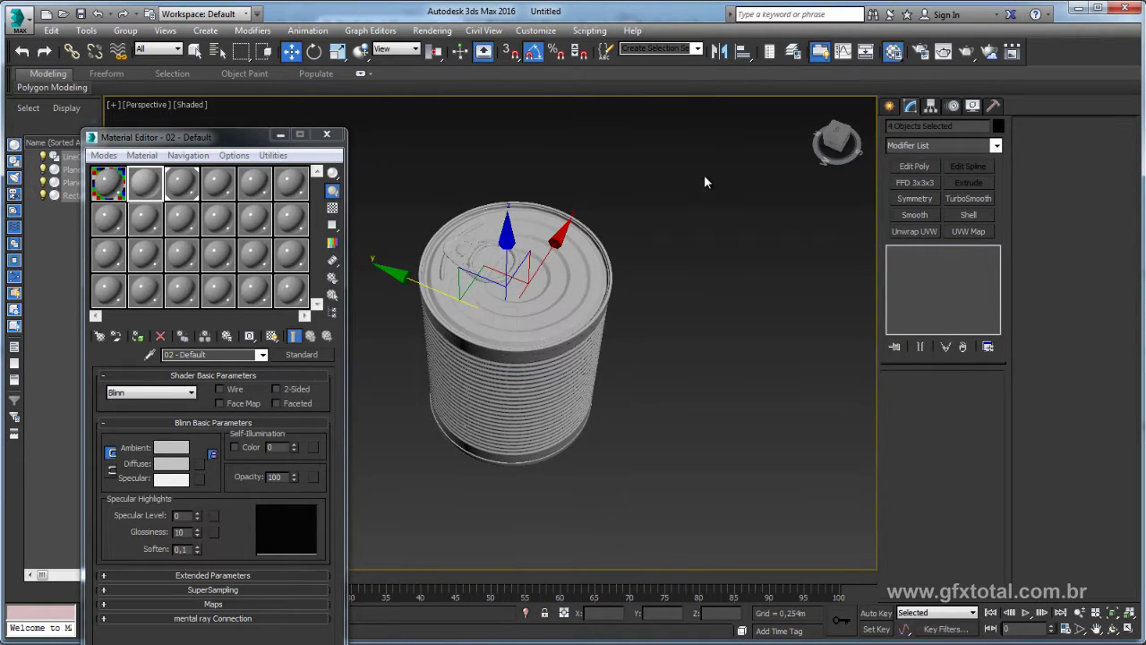
drag(705, 168, 418, 562)
key(F4)
key(F4)
Step: Set slot 3's Arch & Design material to the Chrome template, then close the editor
click(180, 184)
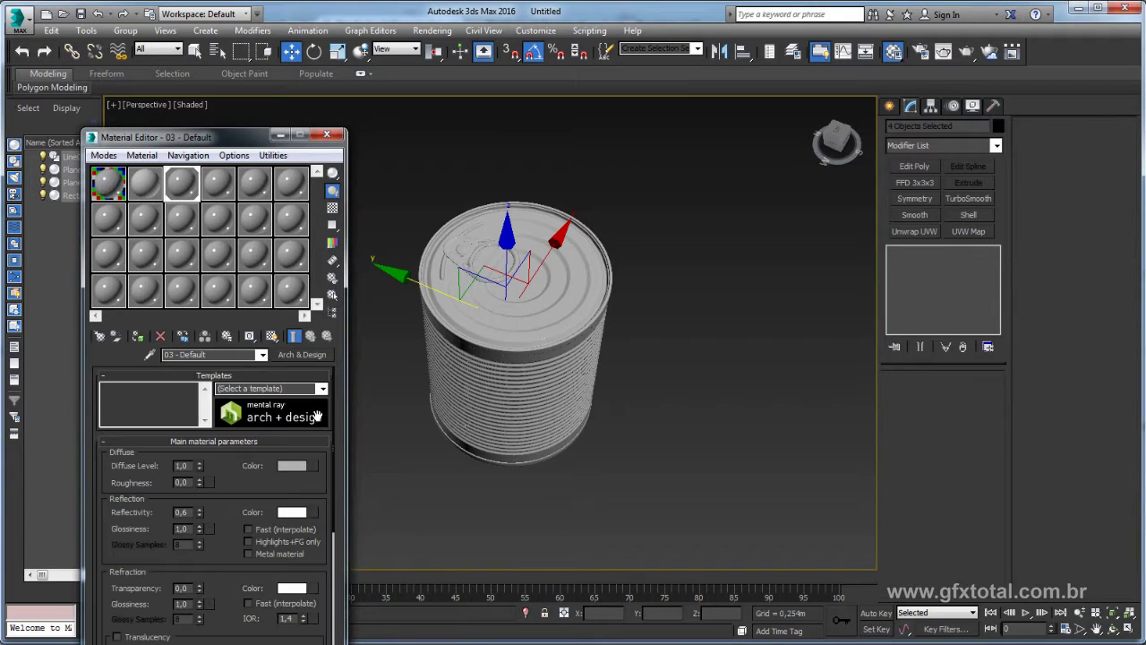
click(322, 388)
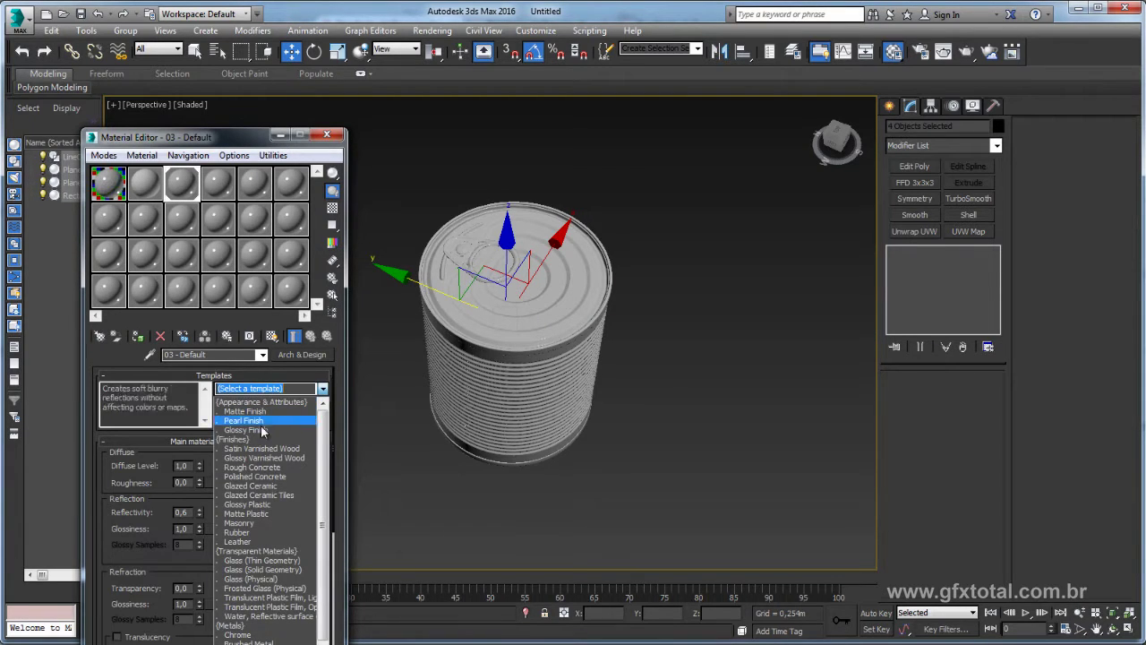
scroll(302, 501, down, 1)
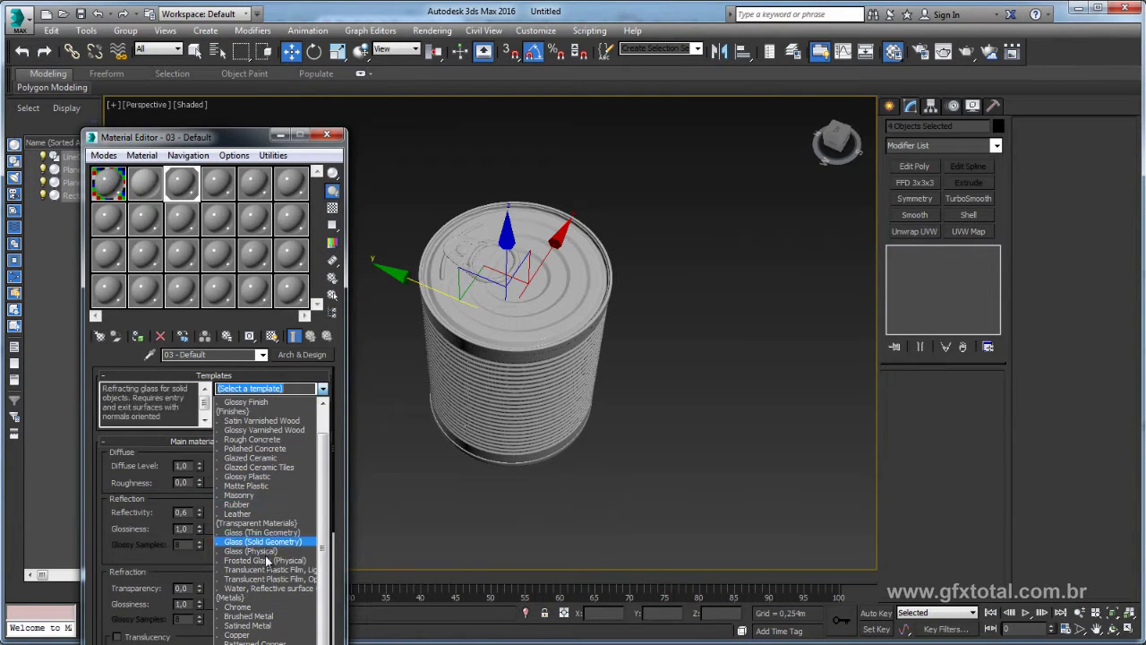
click(250, 609)
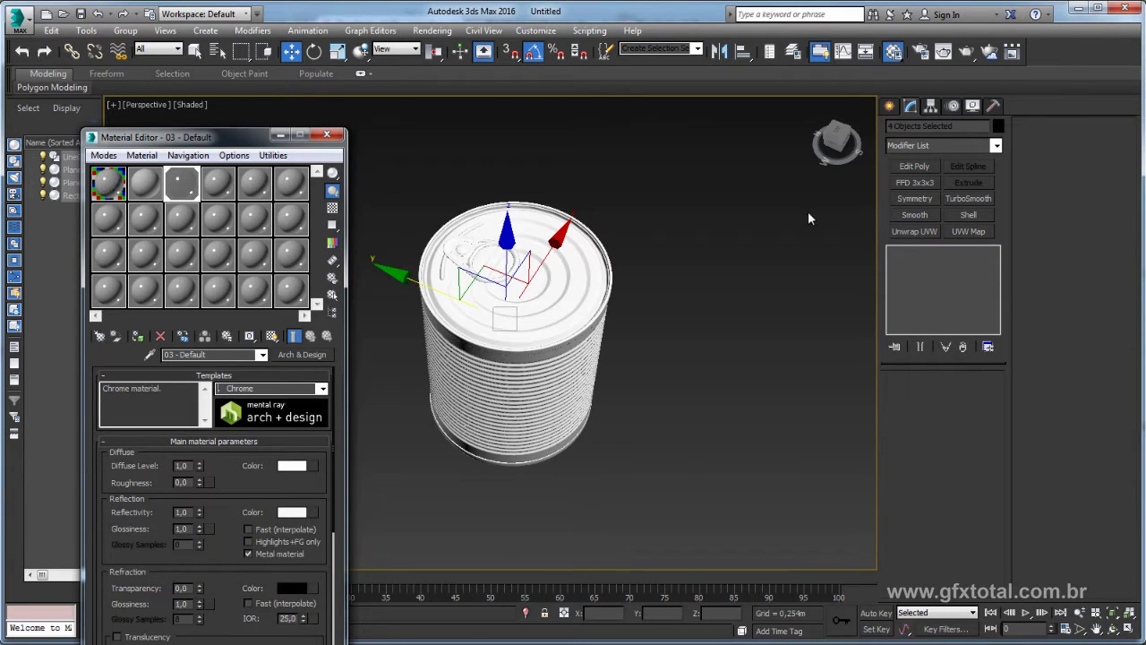
alt+middle_drag(808, 219, 680, 299)
click(325, 135)
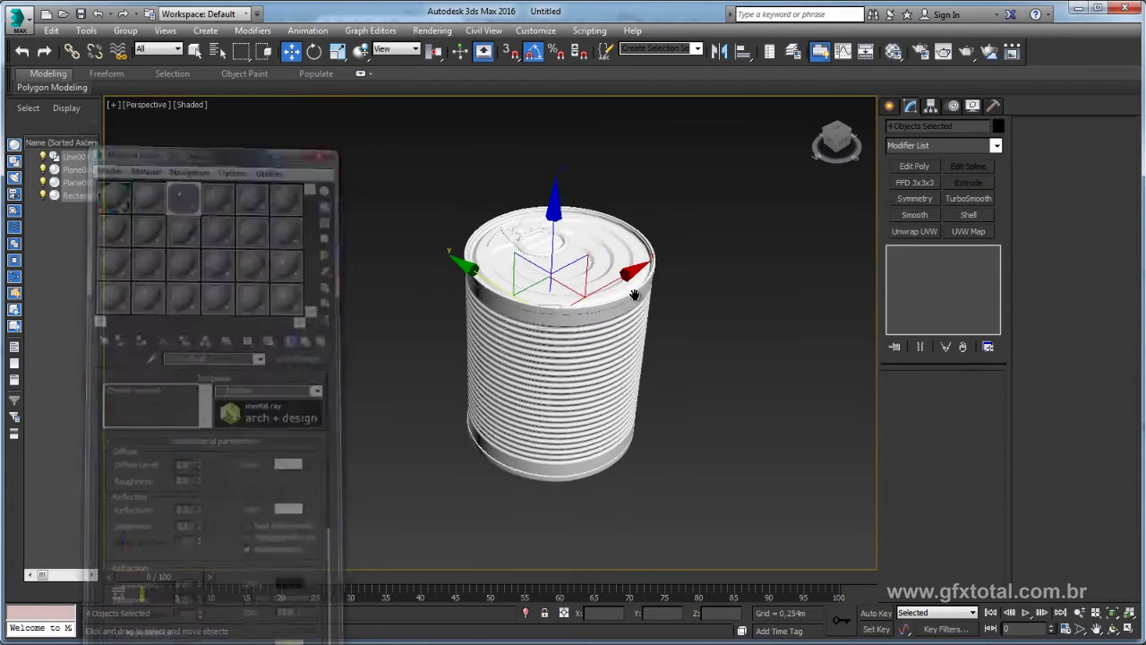
drag(634, 293, 562, 285)
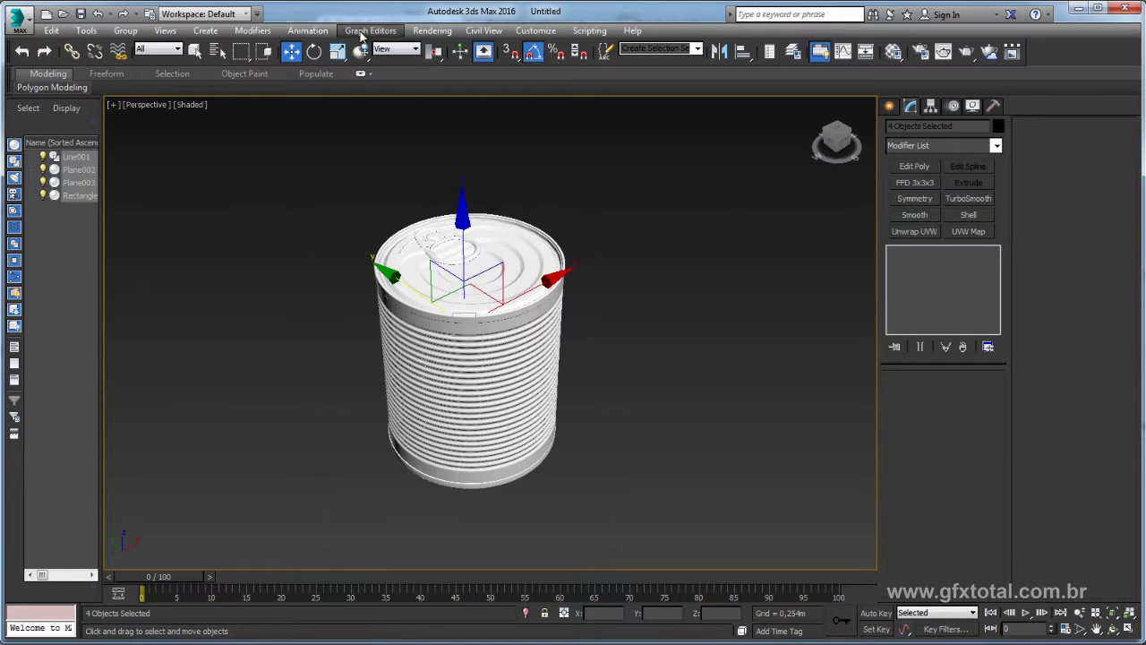
Step: In Environment and Effects, set the Environment Map to a Bitmap
click(430, 32)
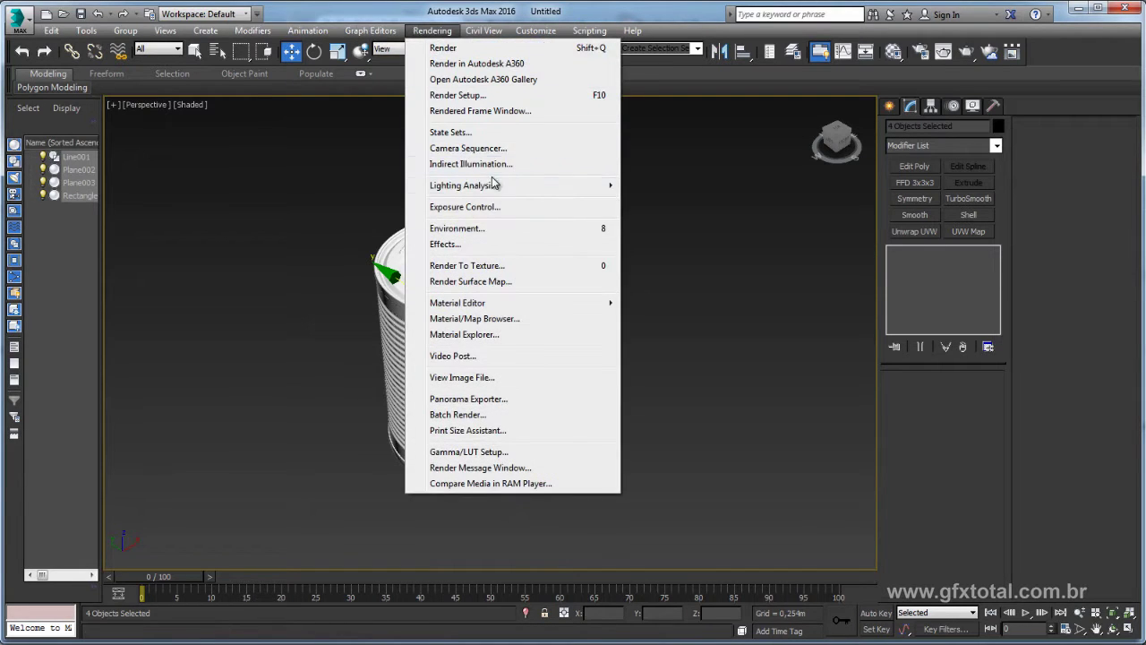
click(463, 229)
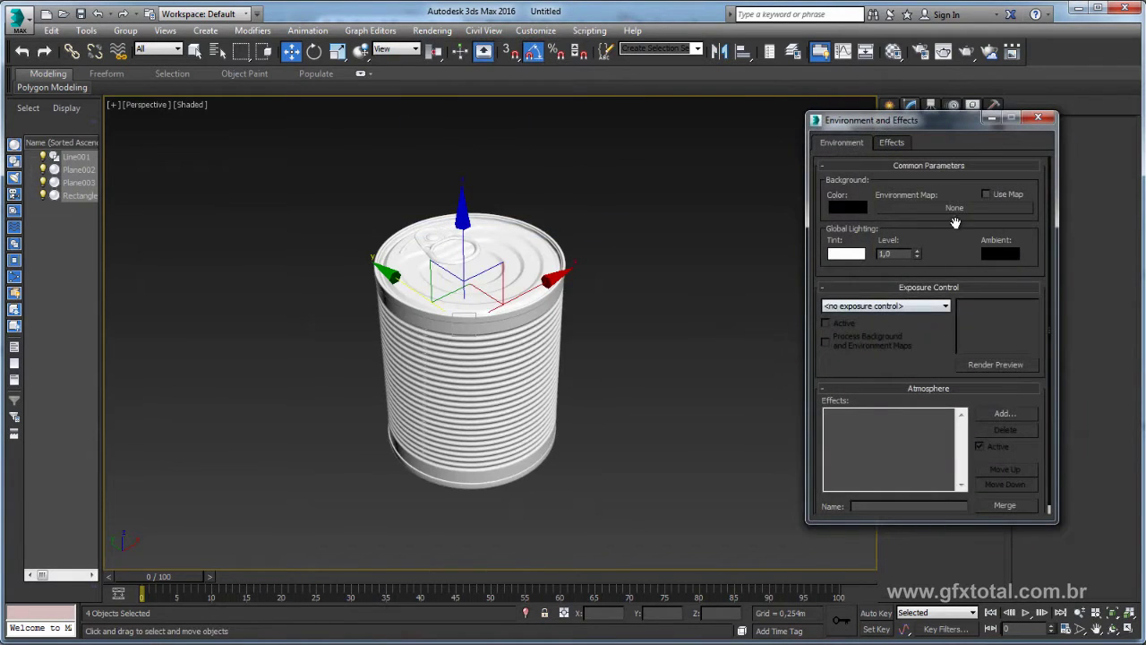
click(955, 208)
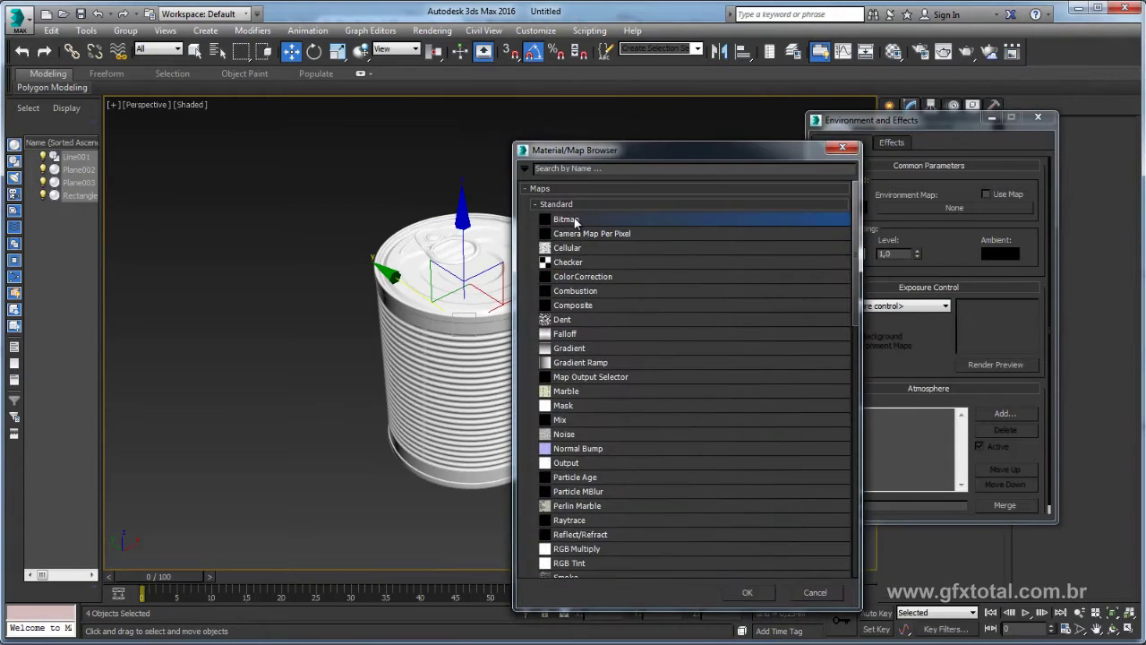
double_click(574, 220)
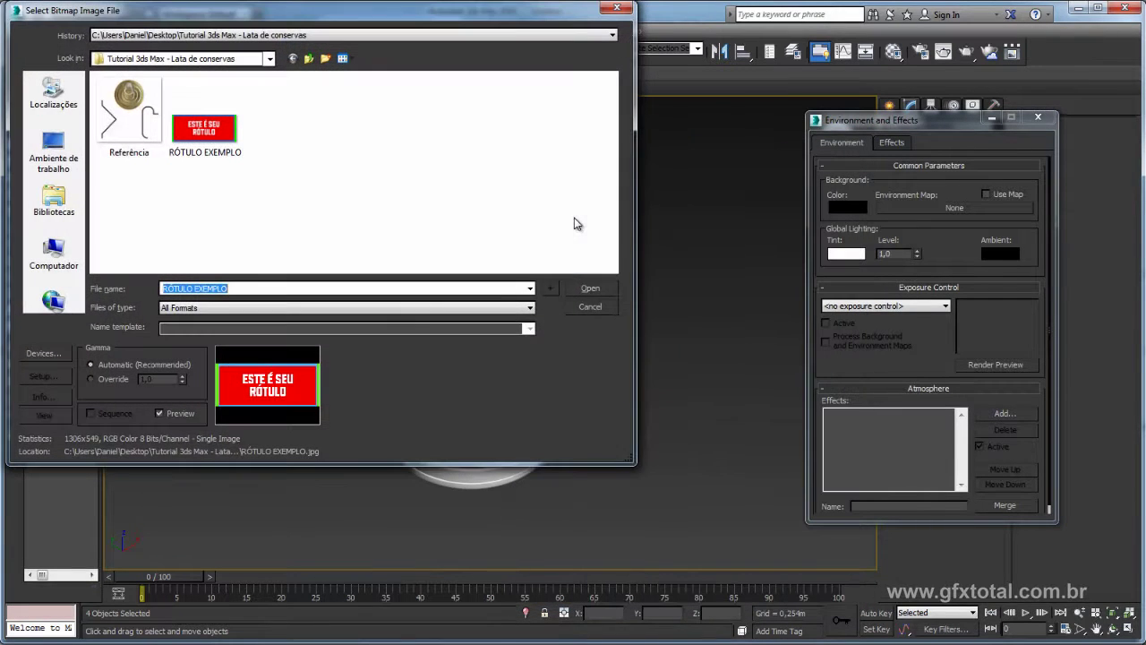
Step: Browse to the HDRI folder under H:\BACKUP D\Texturas
click(65, 256)
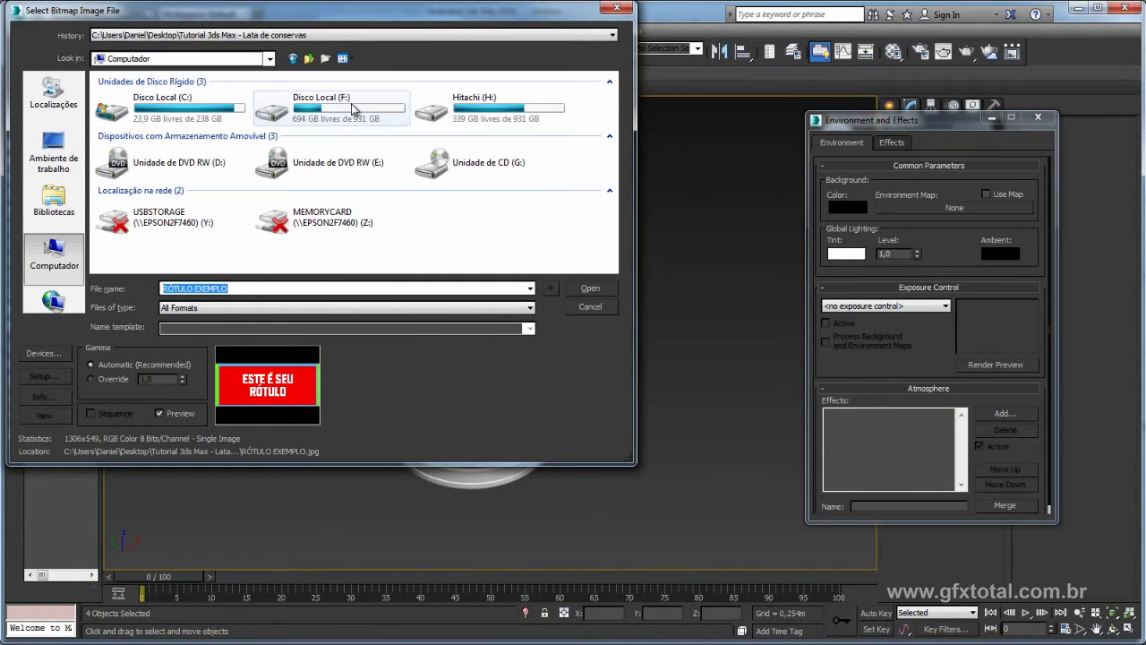
double_click(484, 108)
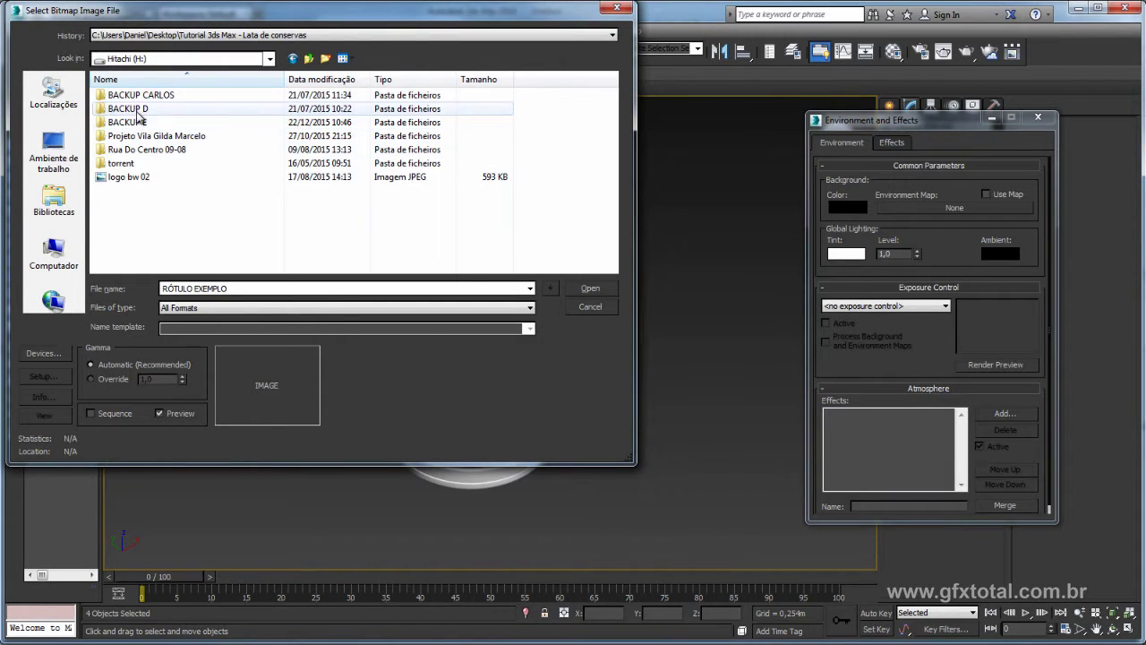
double_click(136, 122)
double_click(130, 191)
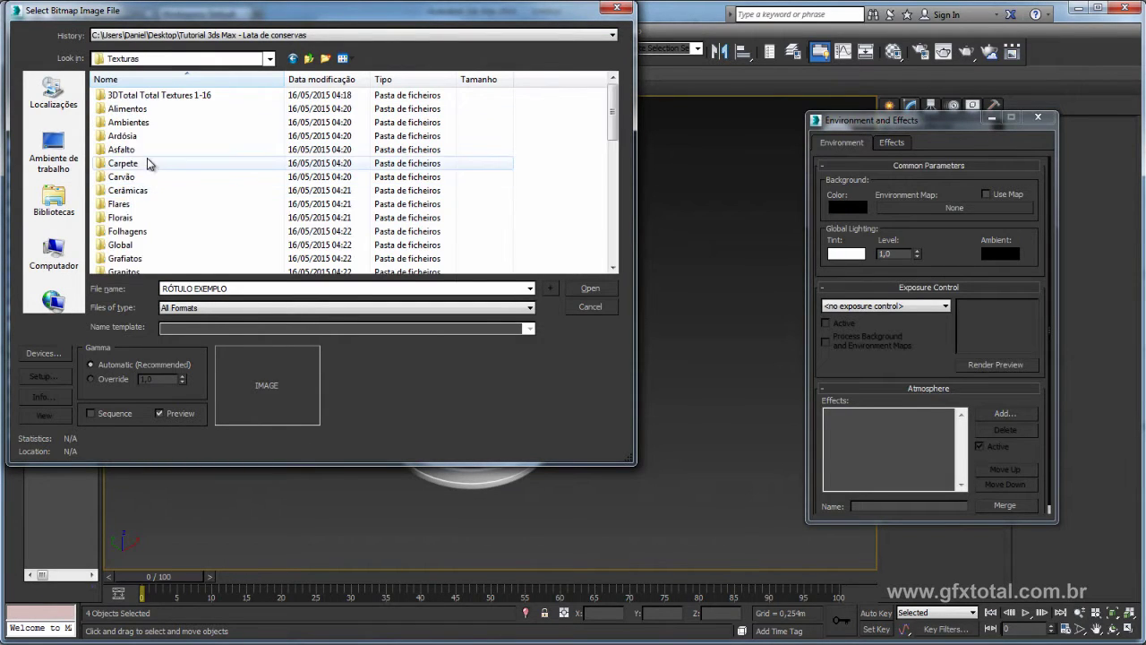
scroll(159, 170, down, 1)
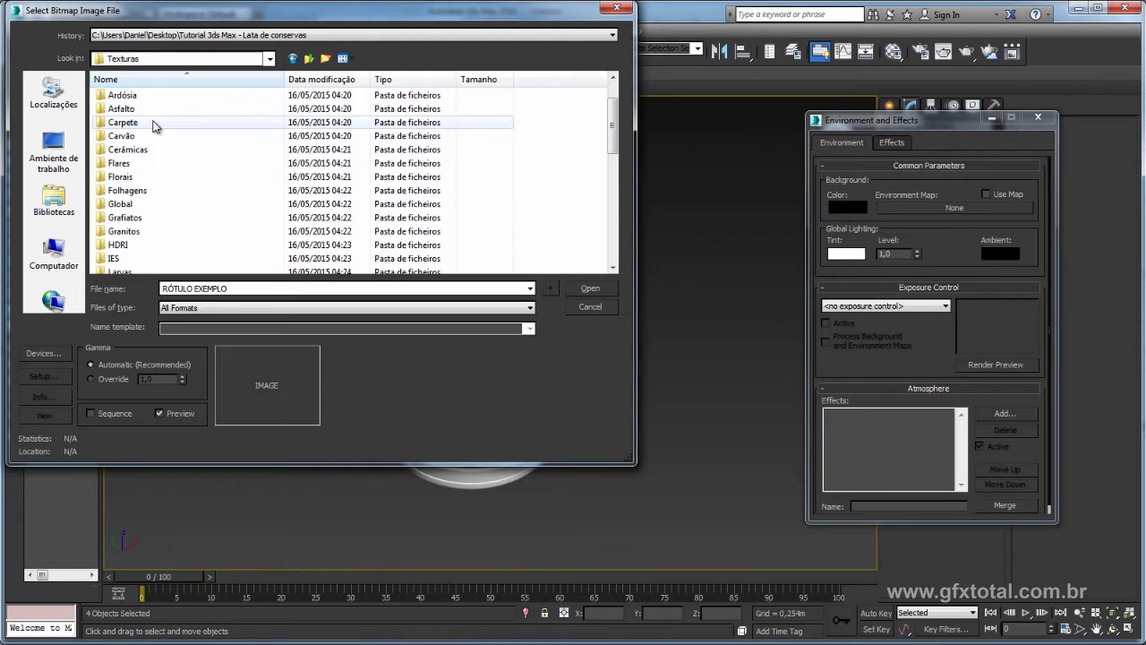
double_click(130, 246)
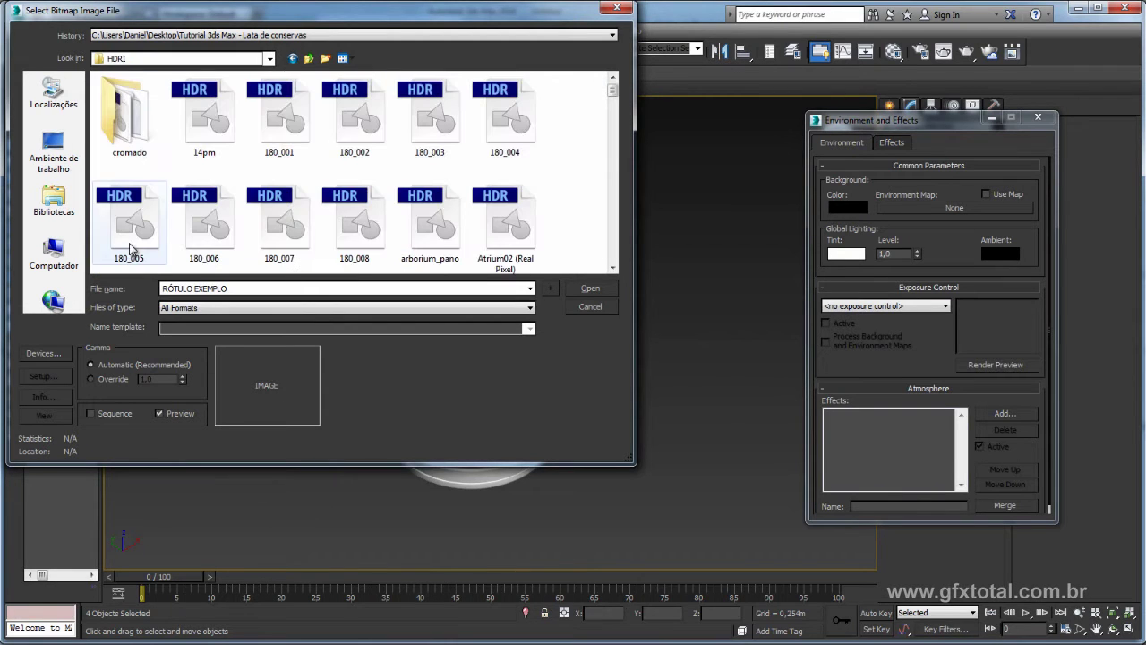
Step: Preview the HDR images, including 14pm, 180_008, bridge and campus_pan
click(218, 121)
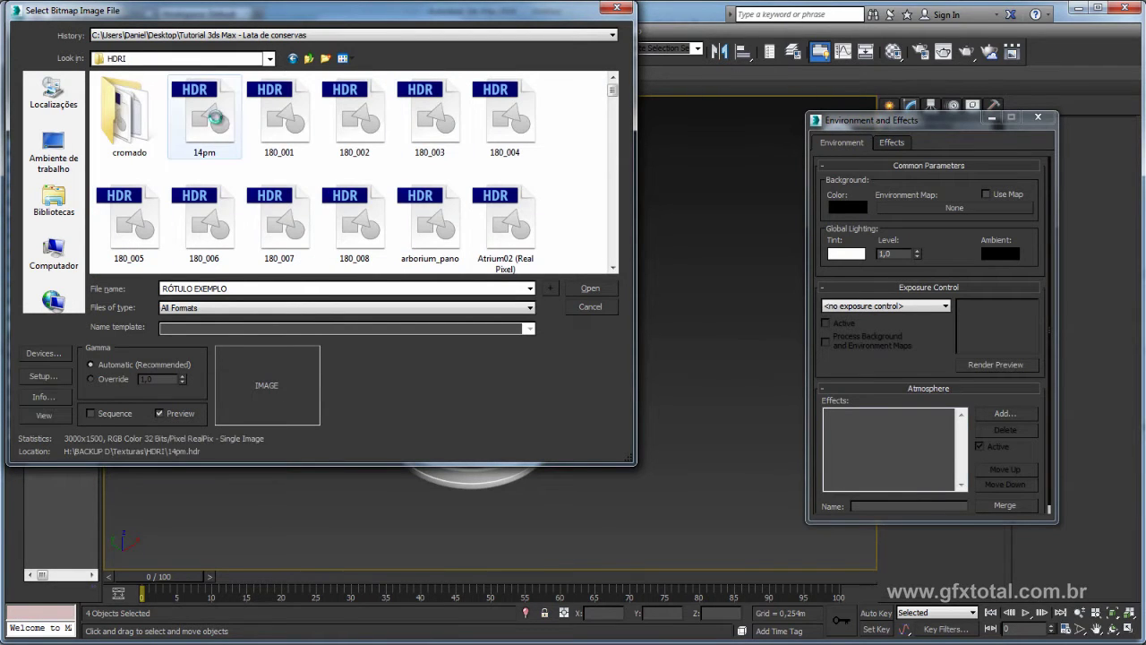
click(281, 123)
click(367, 229)
scroll(372, 228, down, 1)
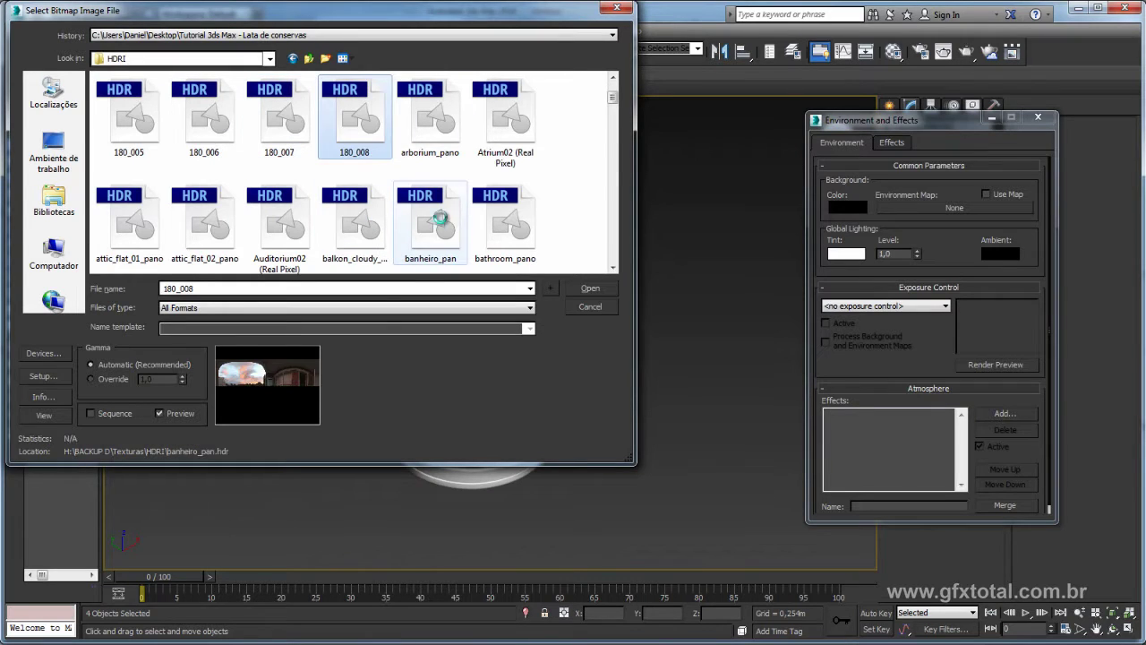
scroll(438, 219, down, 1)
scroll(402, 220, down, 1)
click(356, 219)
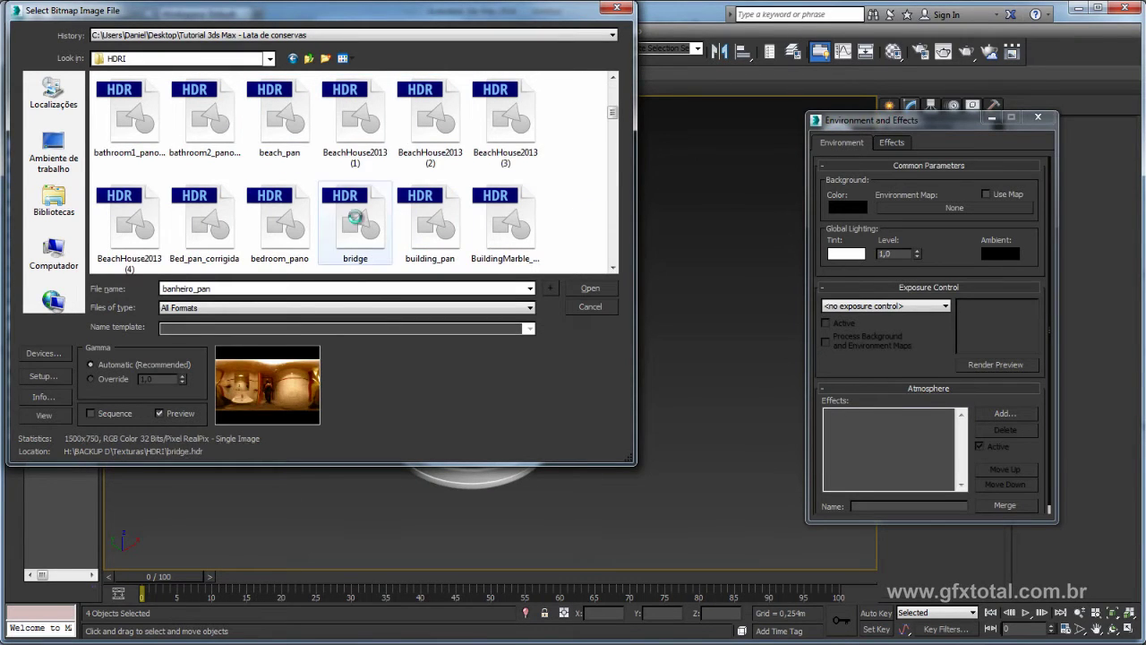
click(355, 121)
scroll(358, 179, down, 1)
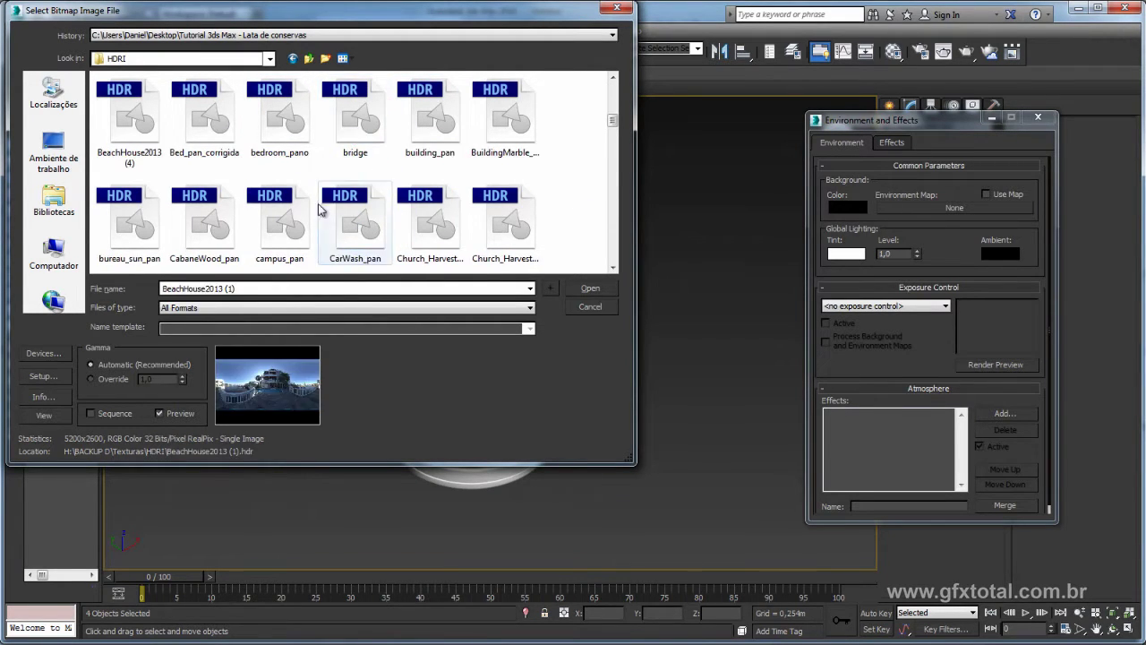
click(279, 219)
scroll(372, 210, down, 1)
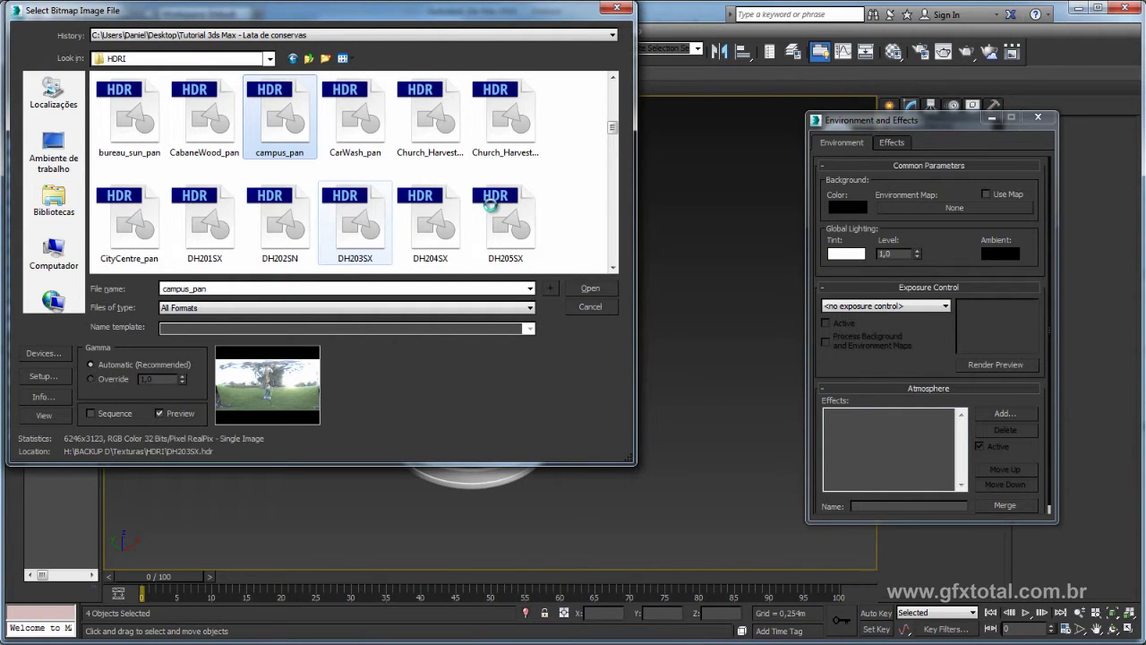
scroll(493, 222, down, 1)
scroll(492, 228, down, 1)
Step: Load entrance_hall_pano_half.hdr as the environment map, accepting the HDRI load settings
click(447, 240)
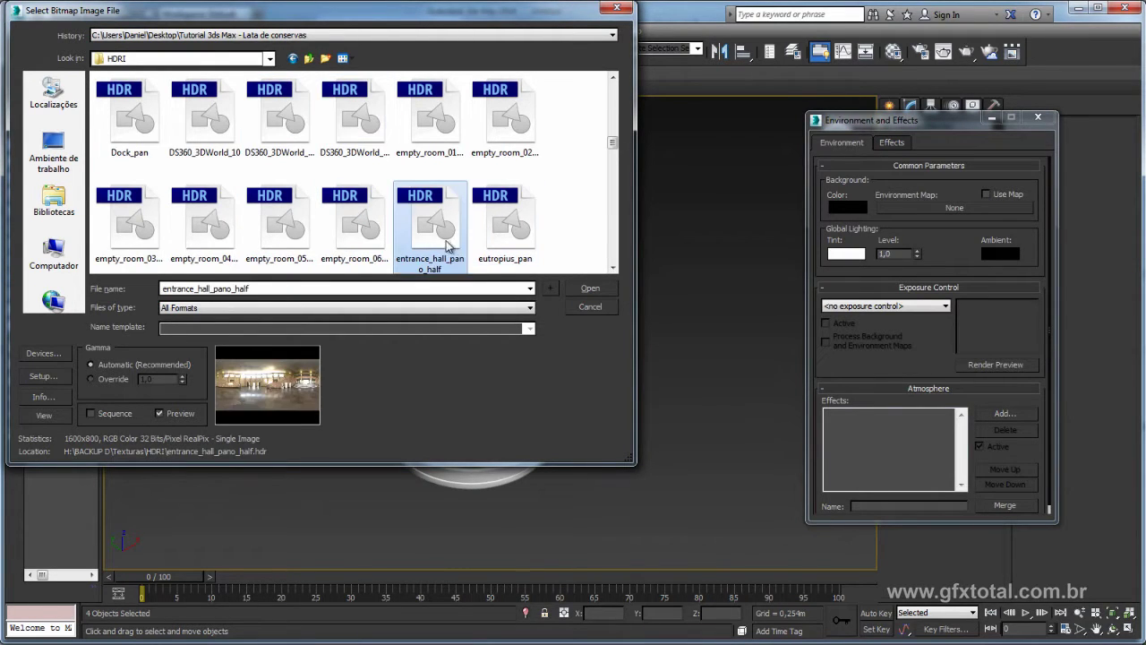
click(590, 289)
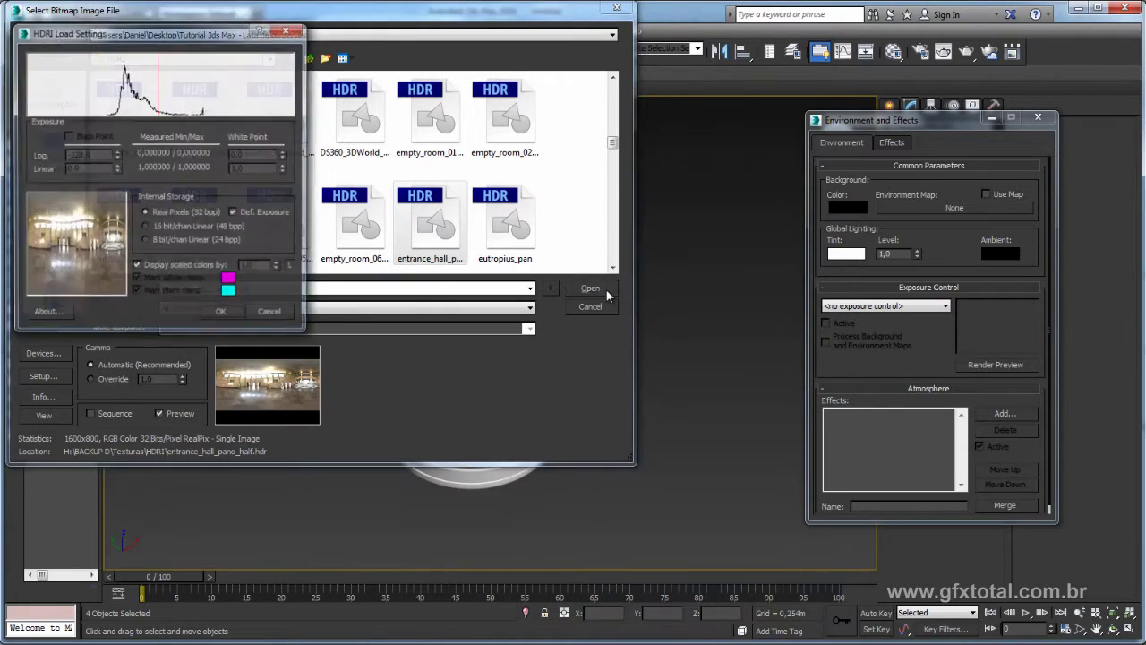
click(220, 314)
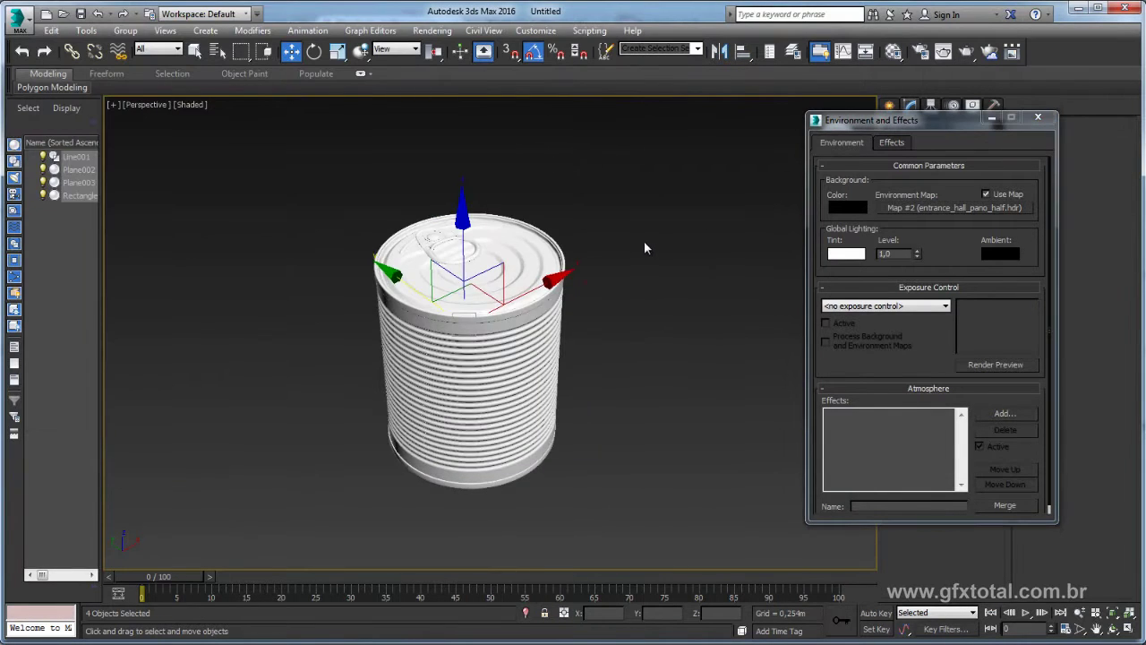
Step: Test-render a close view of the can lid, close Environment and Effects, and select Line001
alt+middle_drag(601, 242, 795, 184)
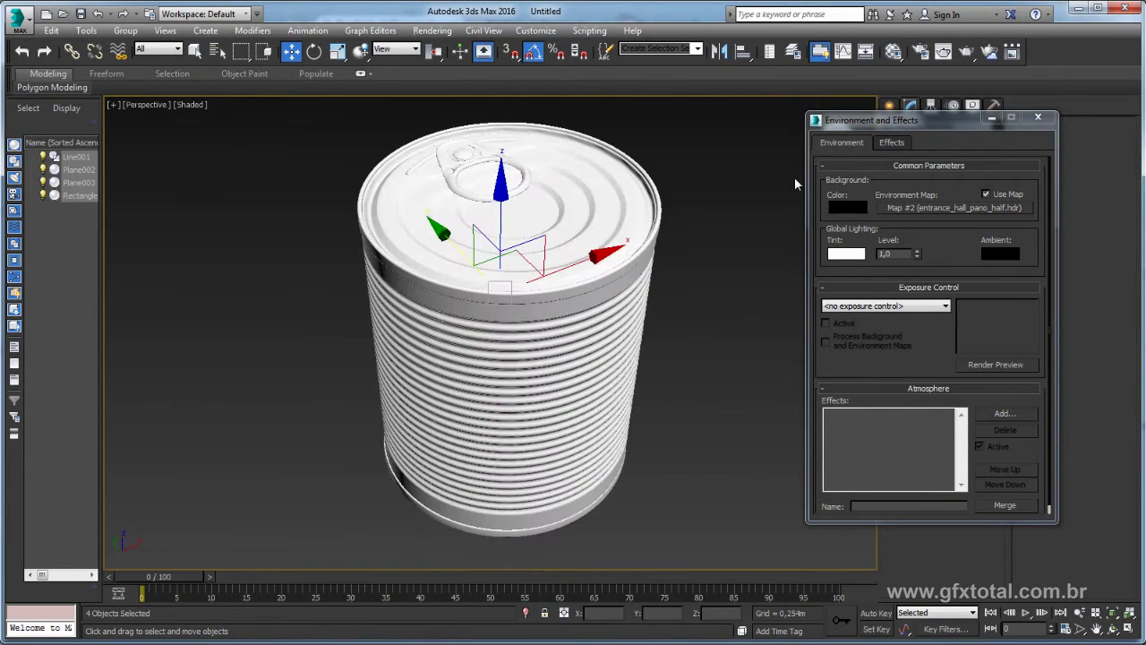
click(967, 52)
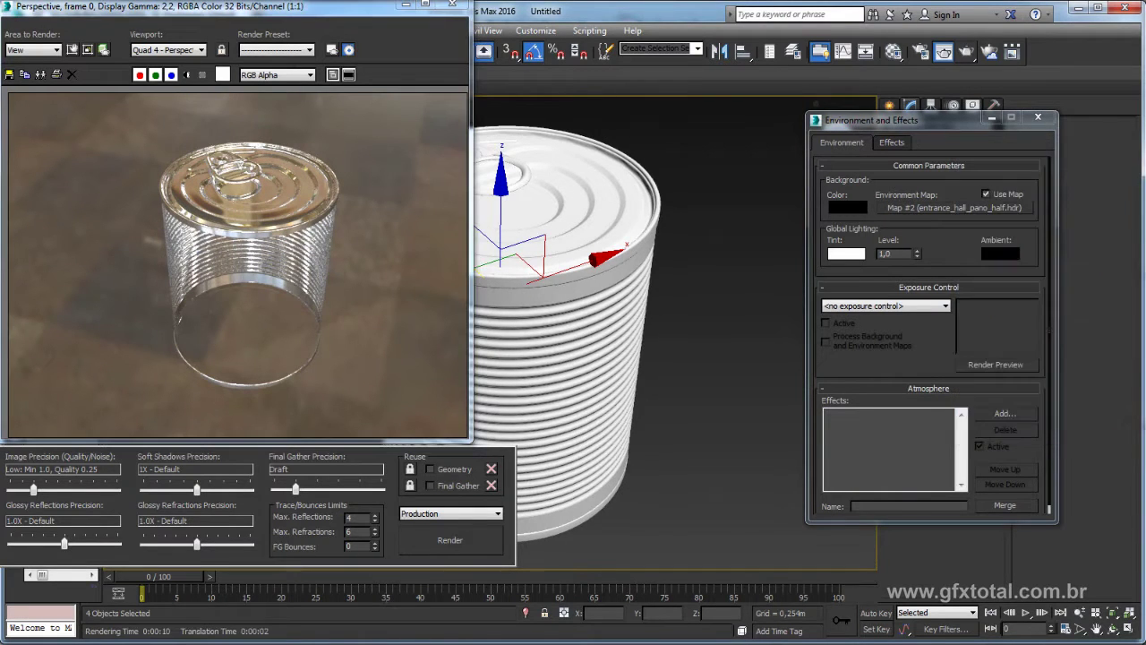
click(1038, 117)
click(638, 322)
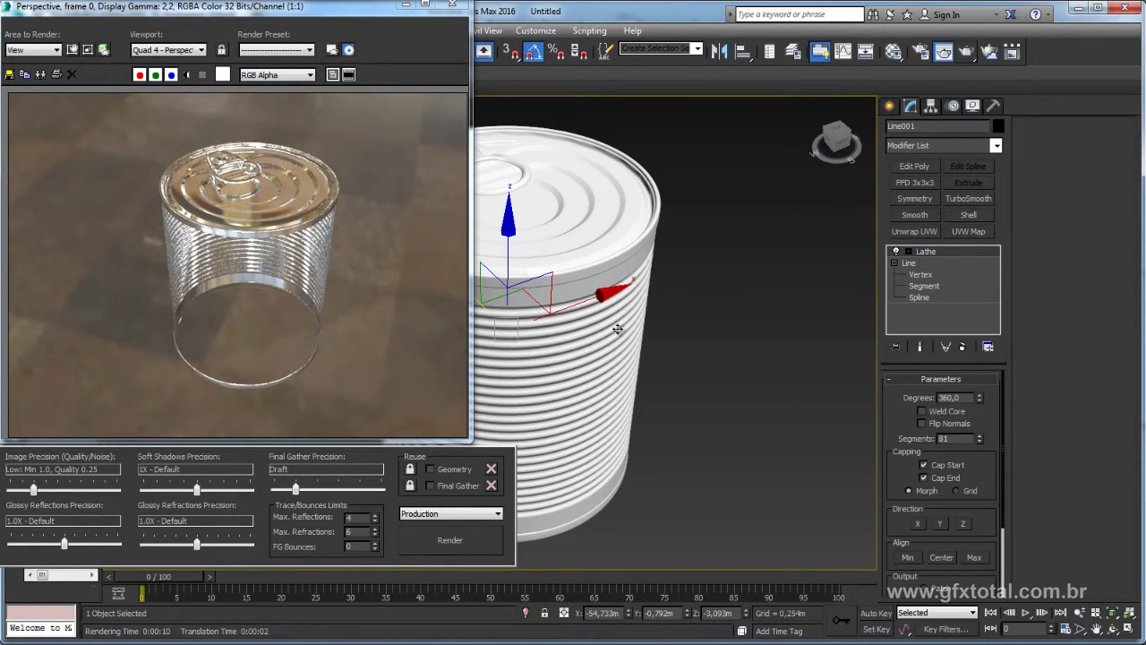
Step: Close the render window and show edged faces on the can with F4
middle_drag(617, 328, 700, 275)
click(454, 4)
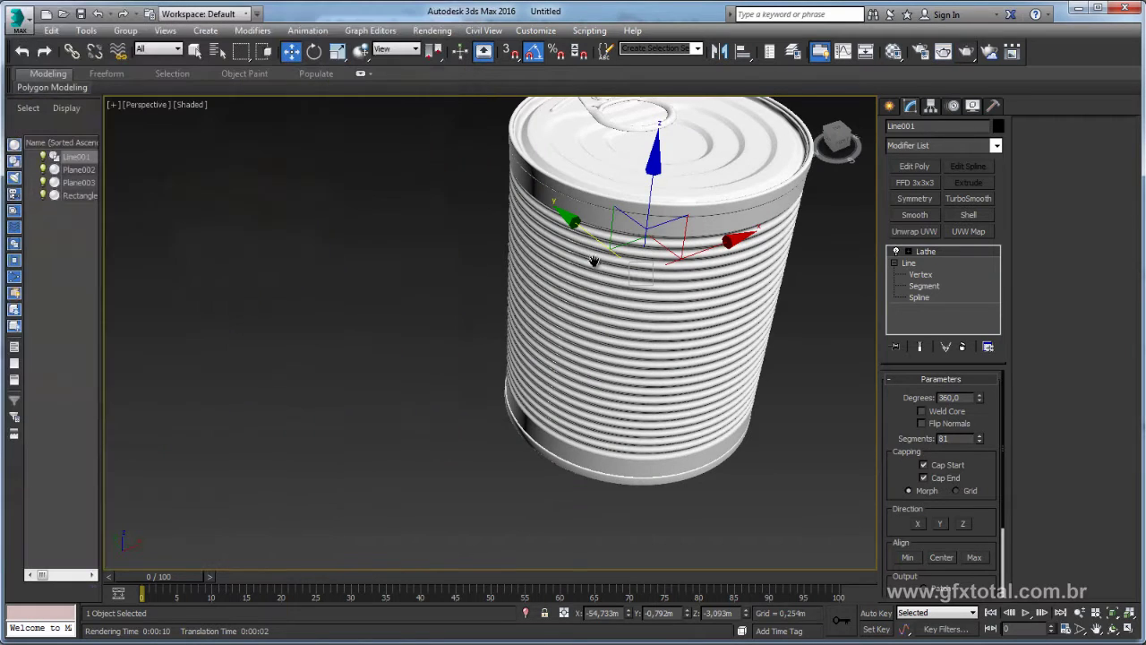
key(F4)
right_click(578, 292)
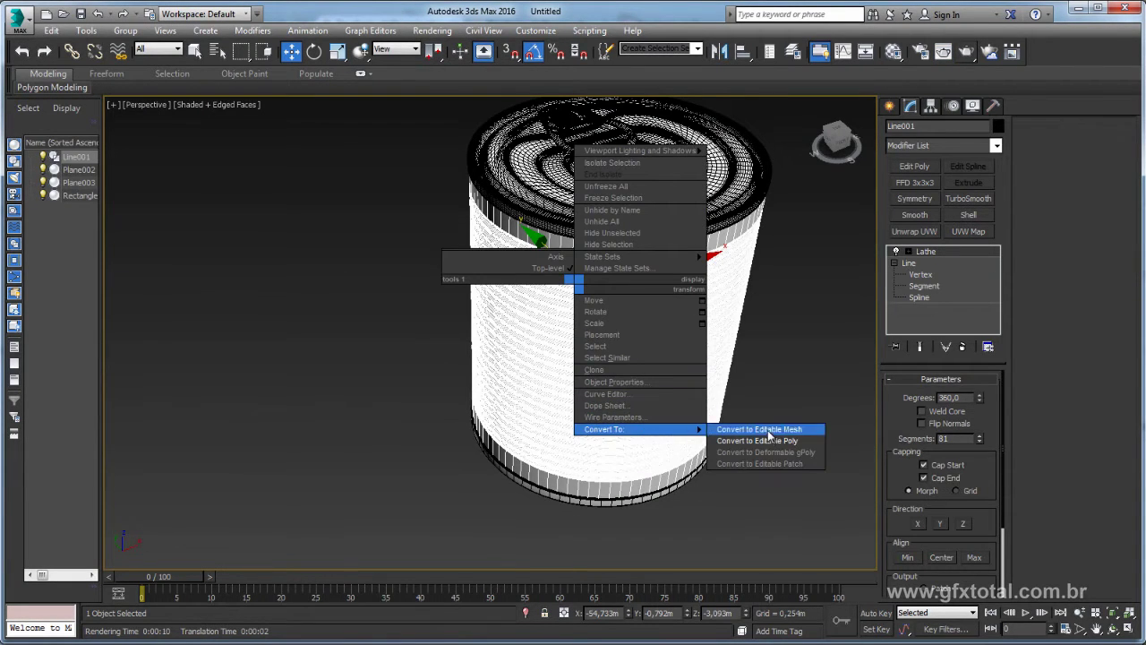
mouse_move(639, 256)
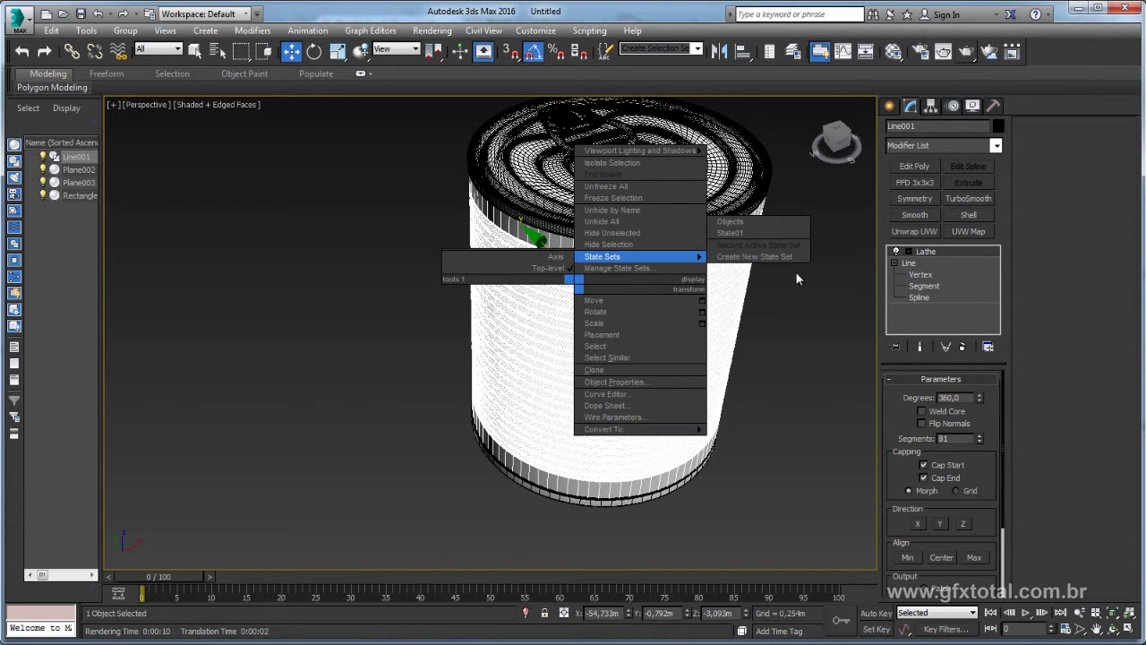
click(990, 414)
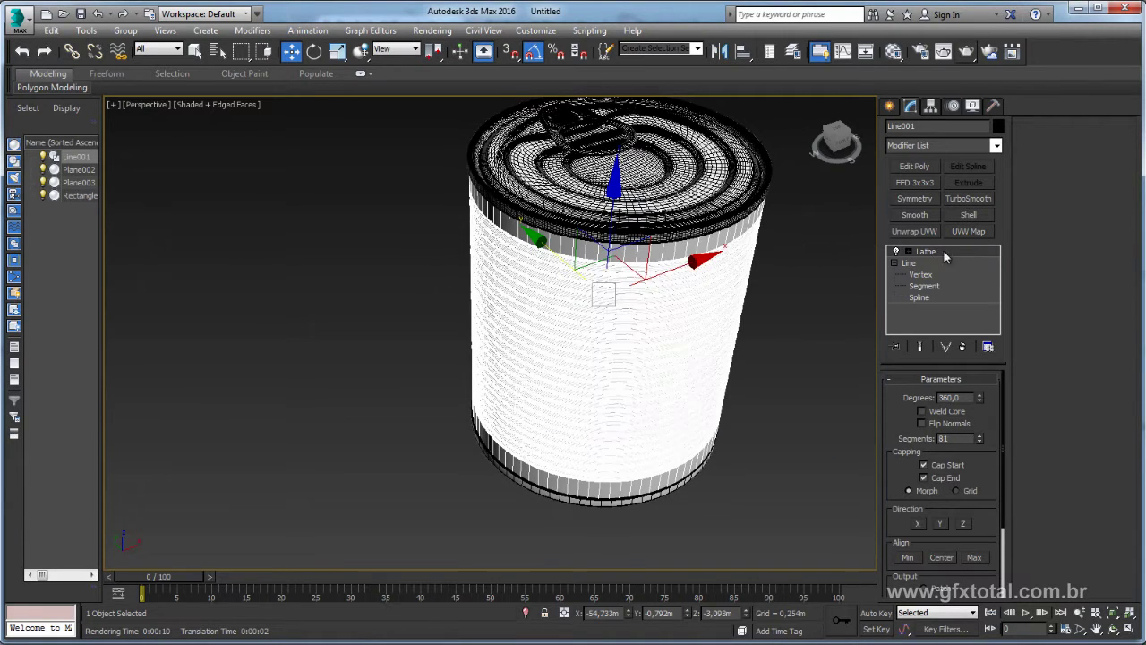
Step: Enable Flip Normals on the Lathe and render the perspective view
click(922, 423)
middle_drag(816, 303, 782, 198)
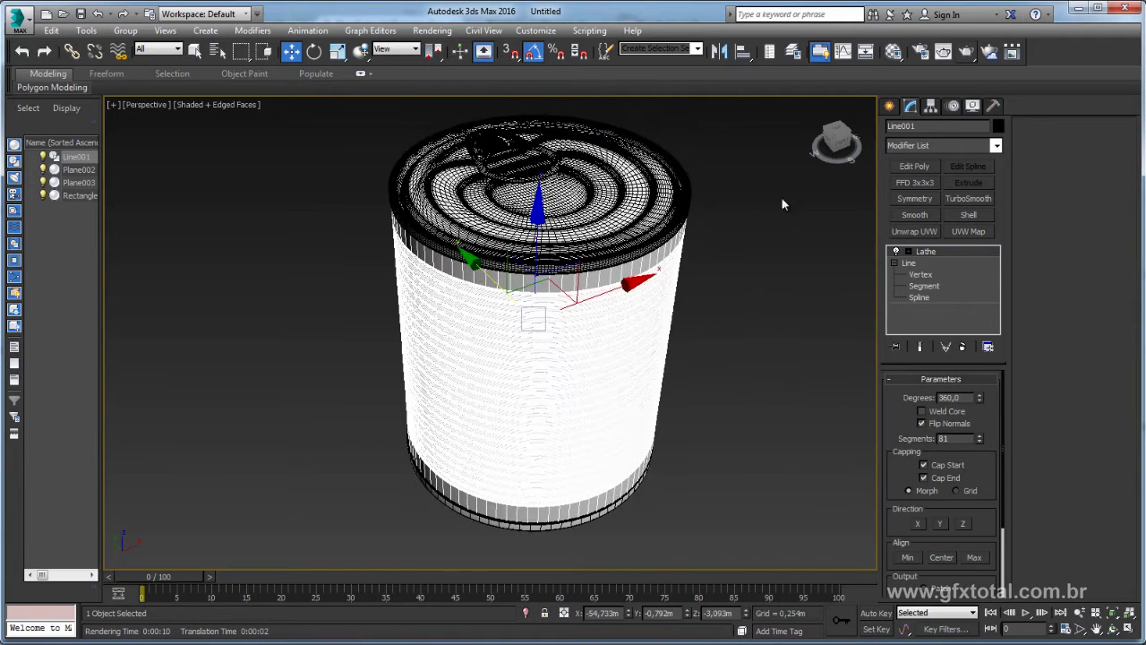
click(943, 52)
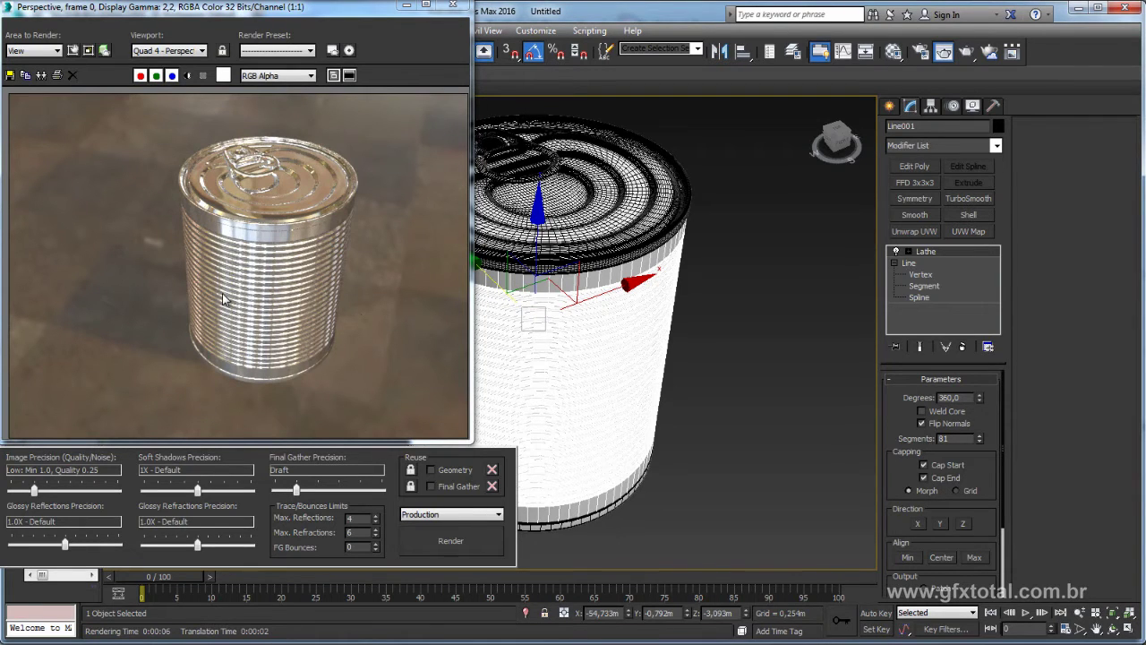
Step: In the Material Editor, name an unused sample slot TAMPA
click(743, 243)
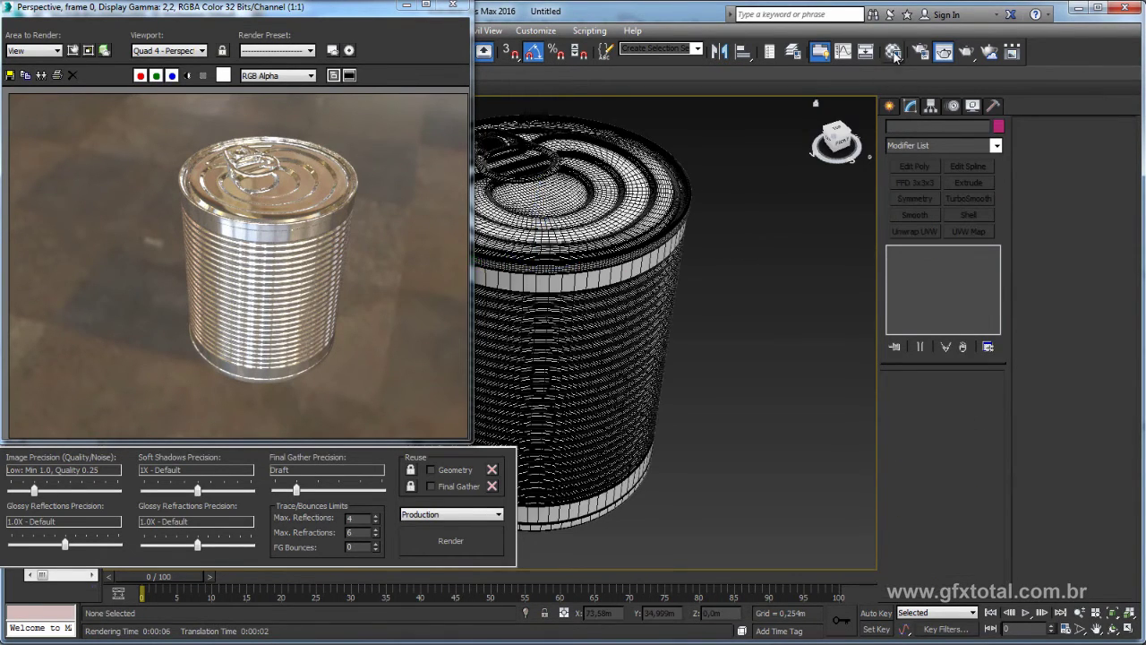
click(894, 51)
mouse_move(319, 133)
mouse_down()
mouse_move(381, 139)
mouse_move(660, 77)
mouse_up()
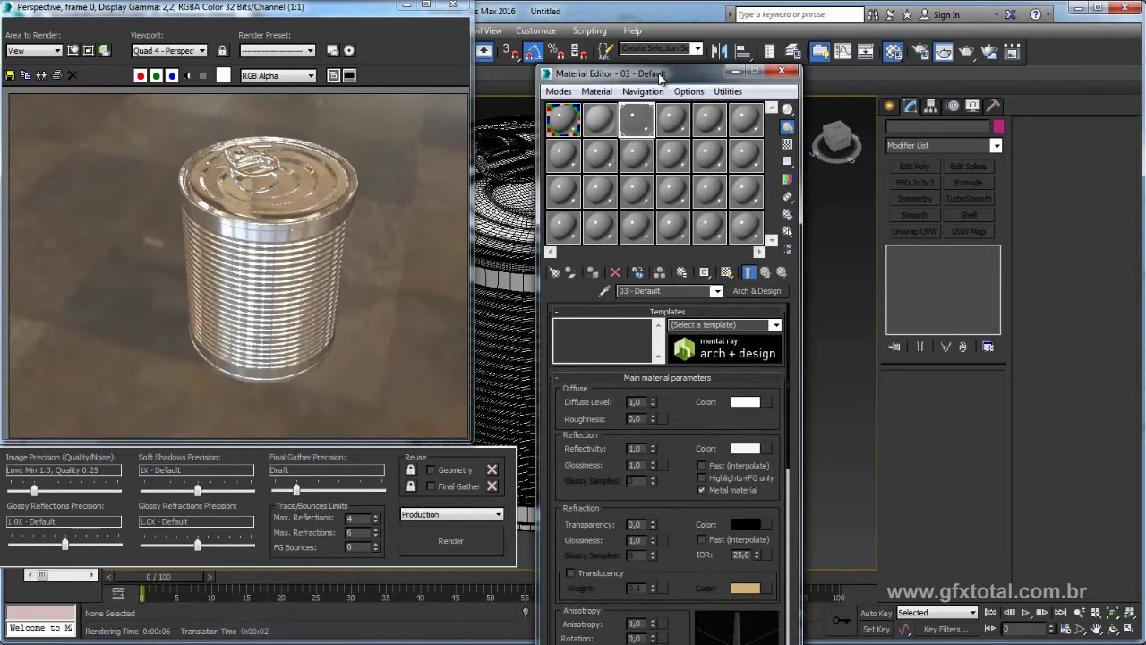
click(680, 125)
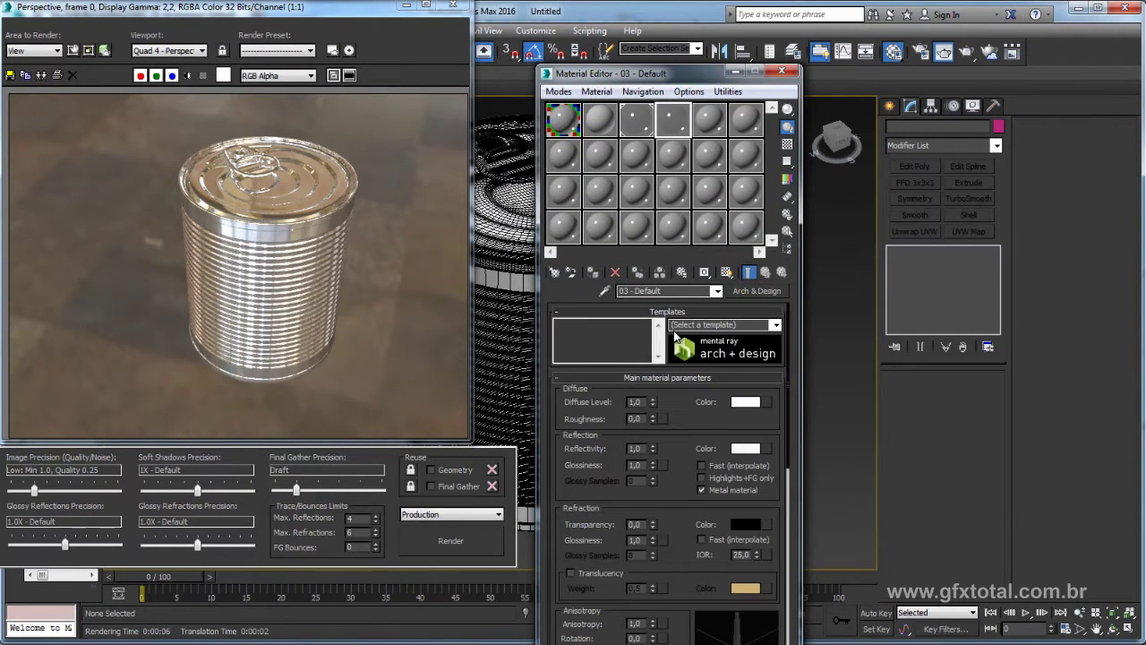
click(672, 293)
text(TAMP)
key(Return)
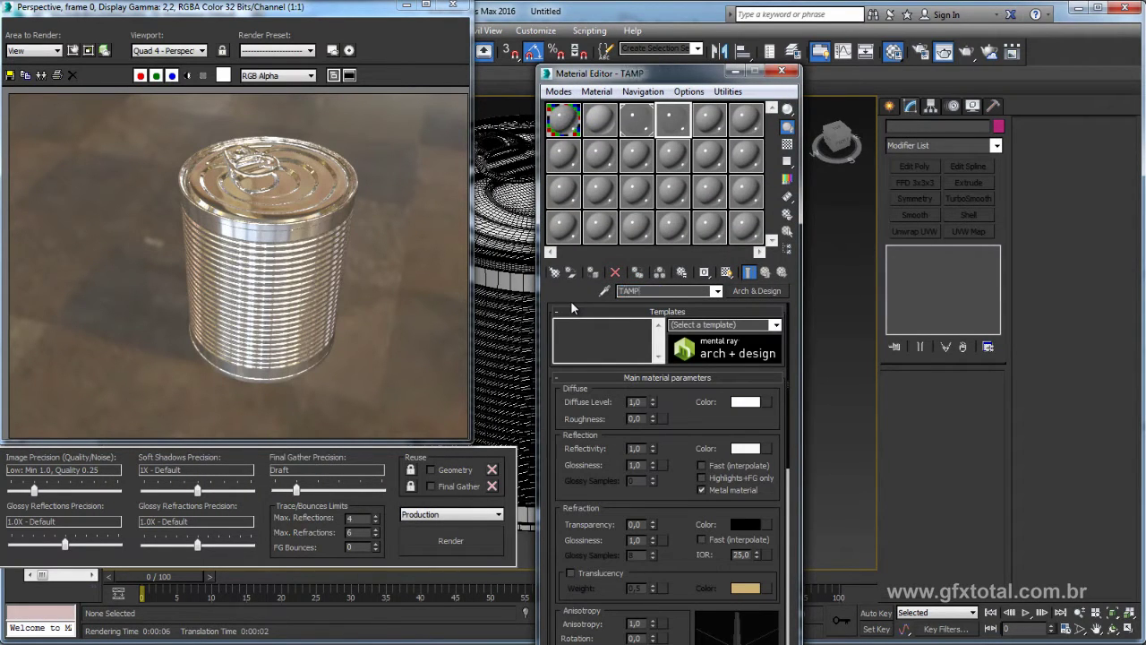
Step: Give TAMPA a tan gold diffuse colour and glossiness 0.5
click(743, 402)
drag(299, 142, 303, 146)
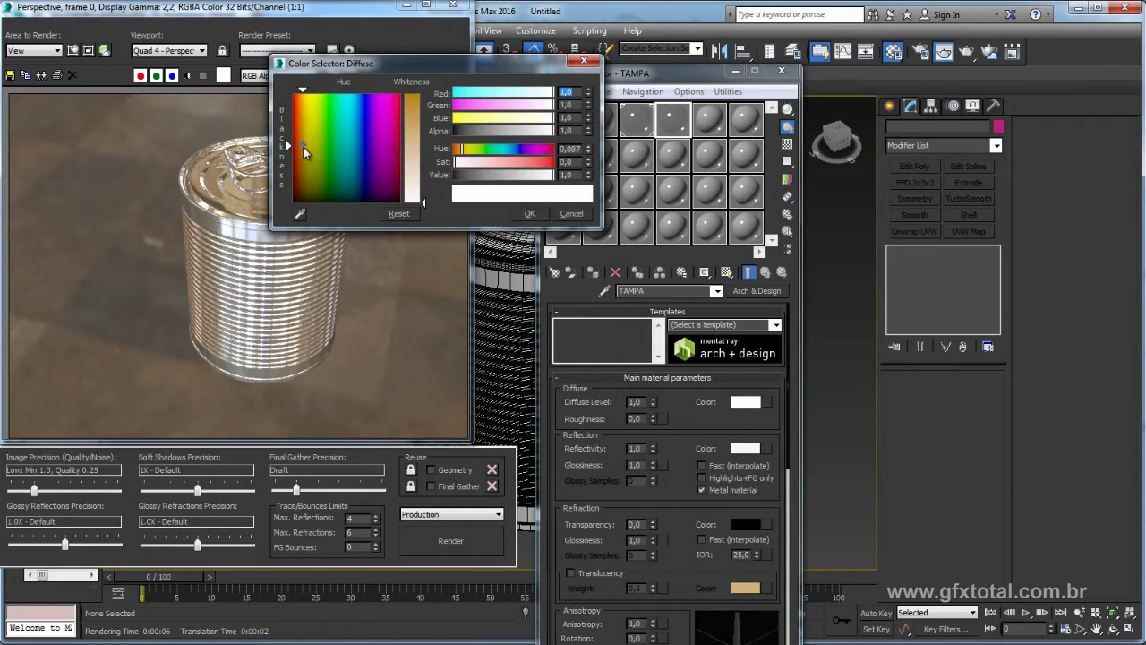
drag(413, 137, 413, 119)
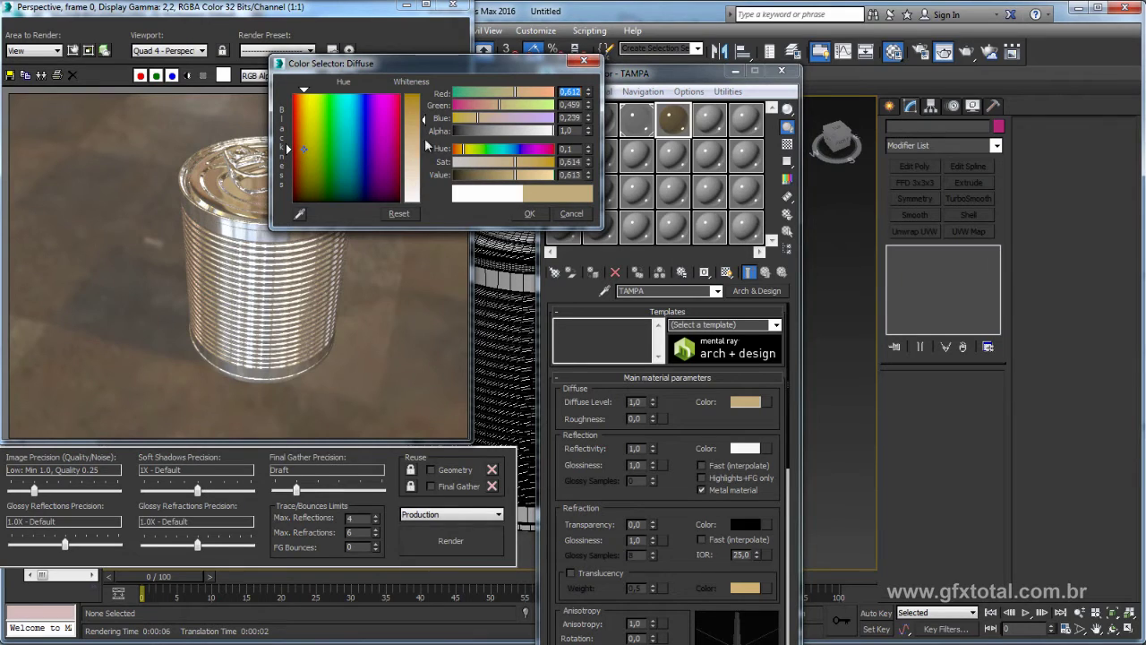
drag(308, 156, 299, 135)
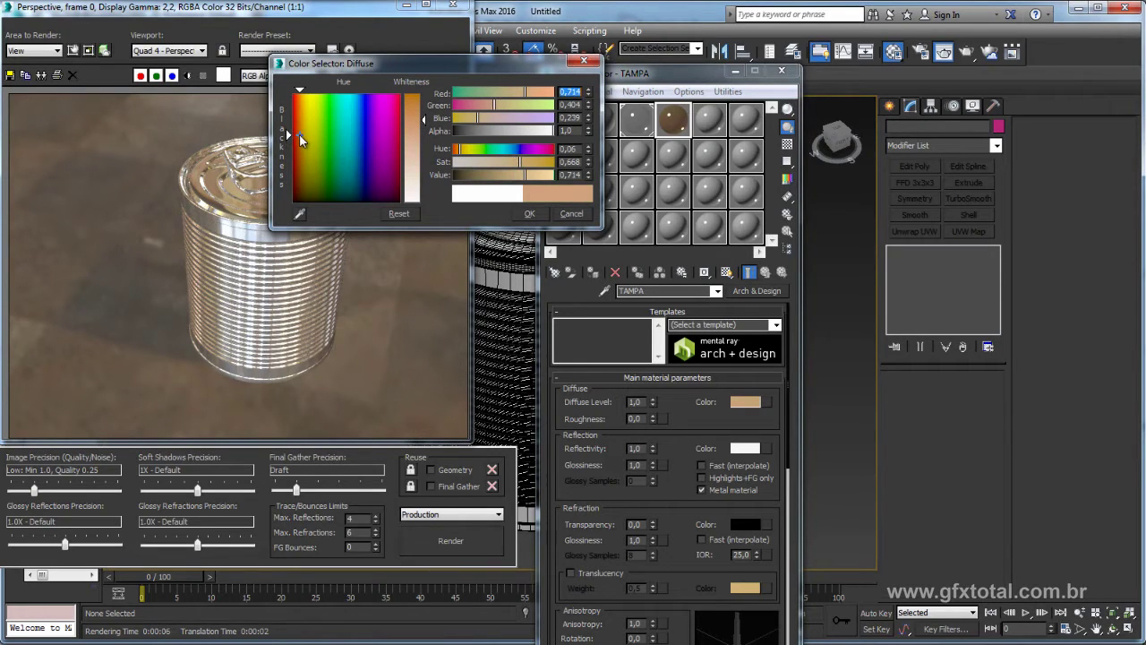
drag(521, 162, 515, 163)
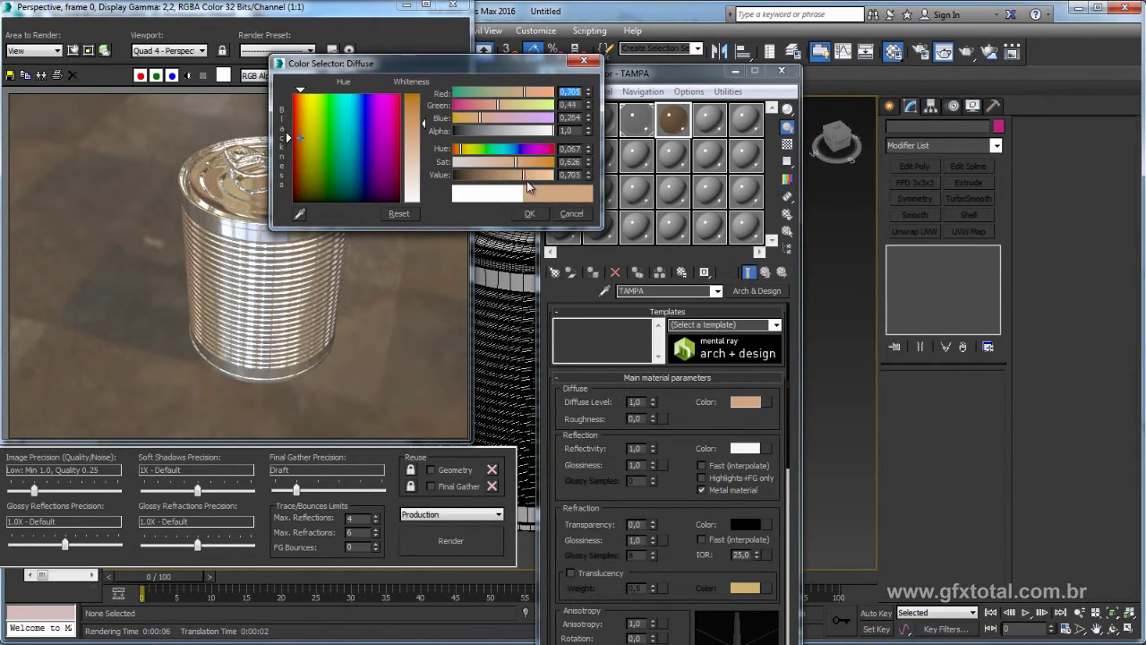
click(529, 213)
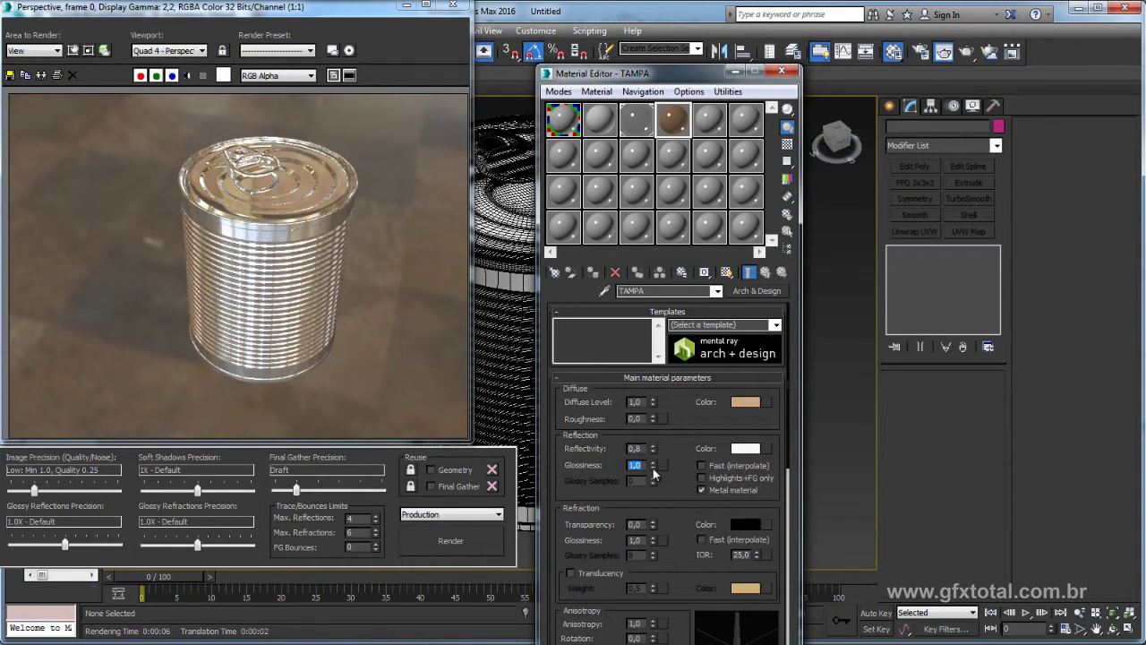
click(638, 465)
text(,5)
key(Return)
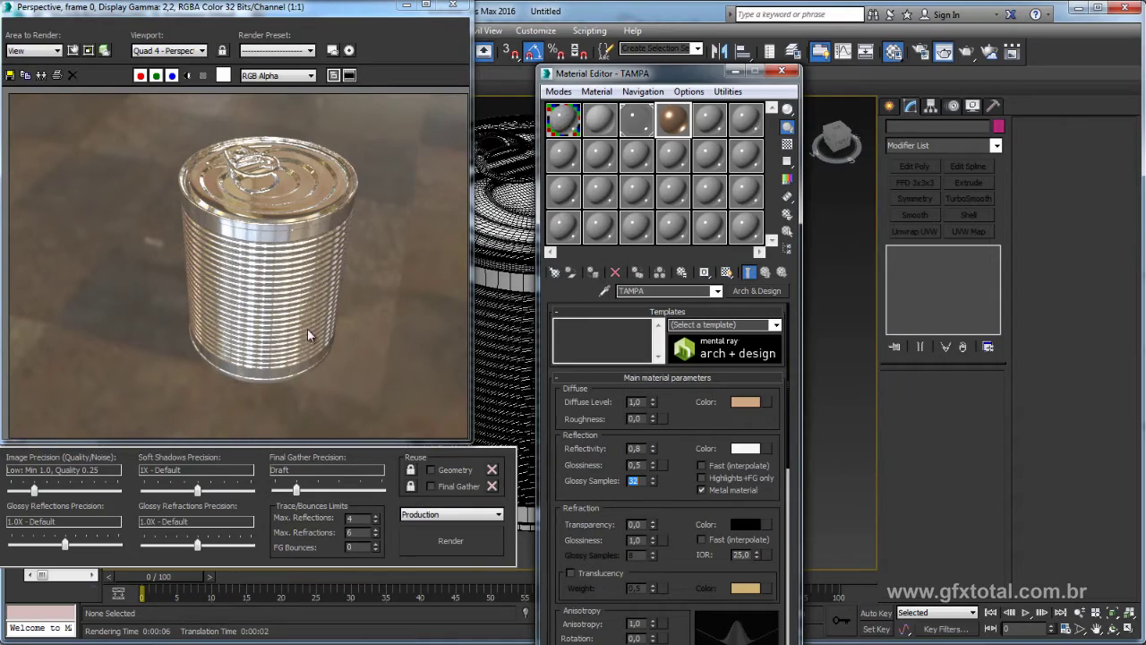
drag(632, 81, 749, 109)
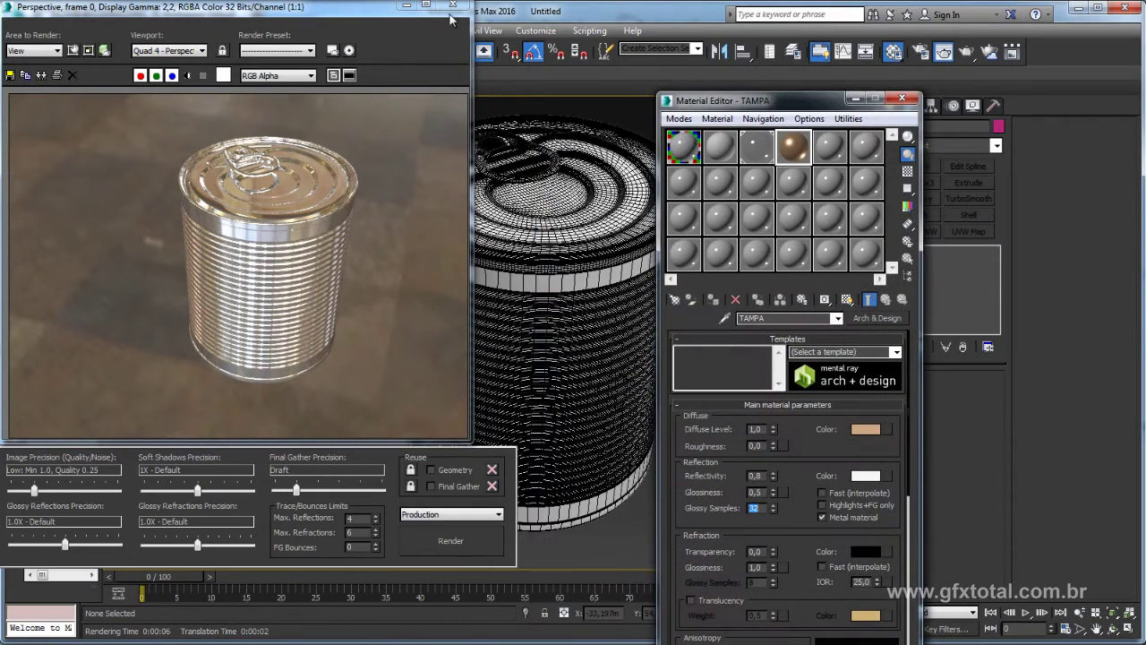
Step: Assign the TAMPA material to the can lid and select the pull tab
click(452, 5)
click(533, 200)
alt+middle_drag(533, 201, 762, 188)
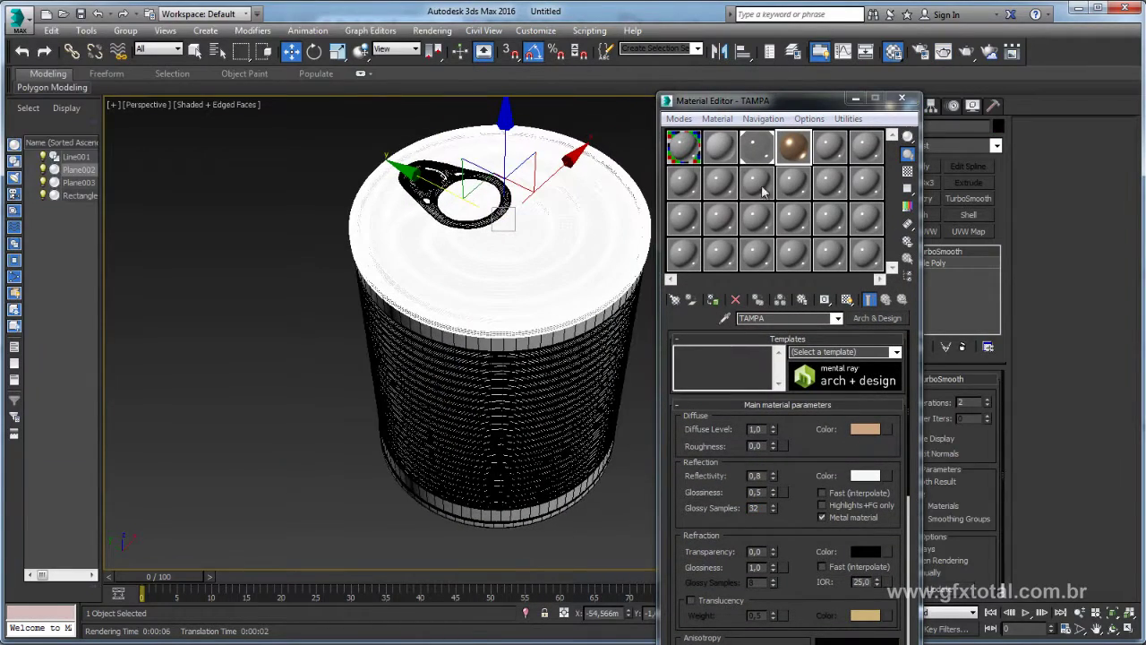
click(713, 300)
alt+middle_drag(501, 224, 418, 190)
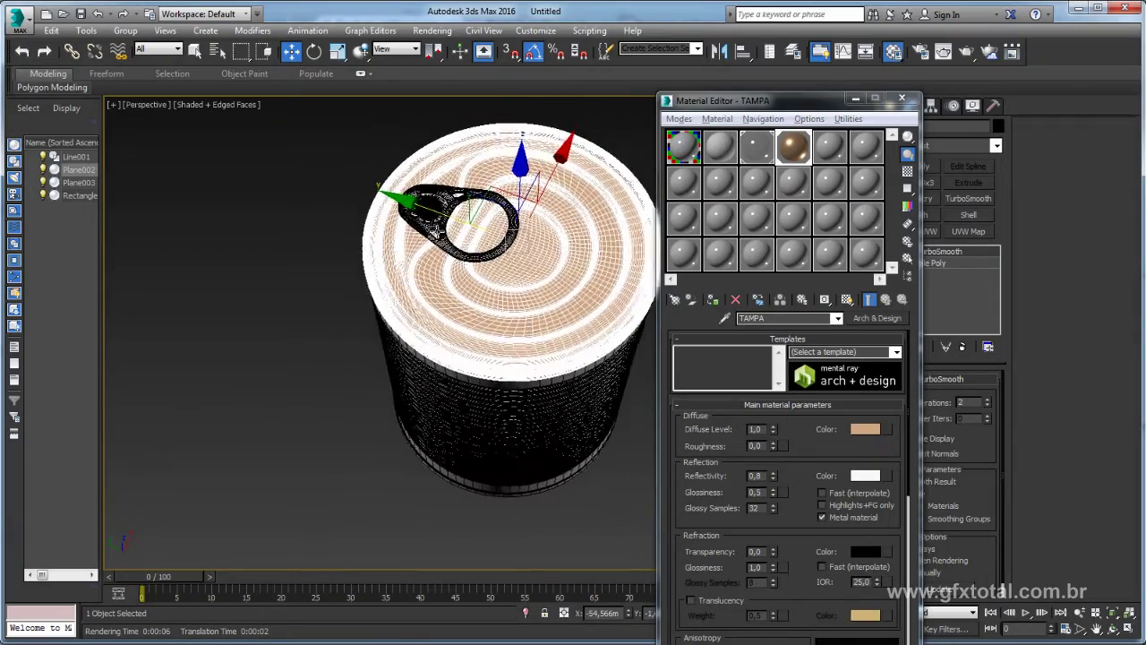
scroll(418, 191, up, 3)
scroll(418, 190, up, 3)
click(420, 191)
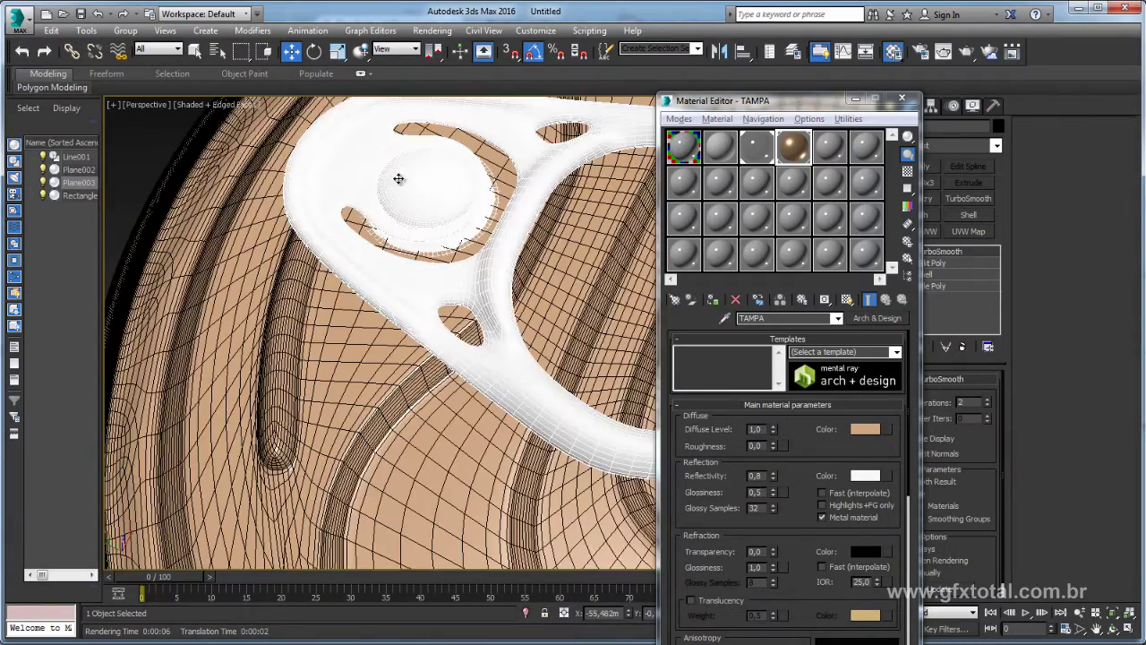
scroll(420, 176, down, 2)
scroll(431, 175, down, 4)
alt+middle_drag(430, 175, 421, 250)
scroll(420, 249, up, 2)
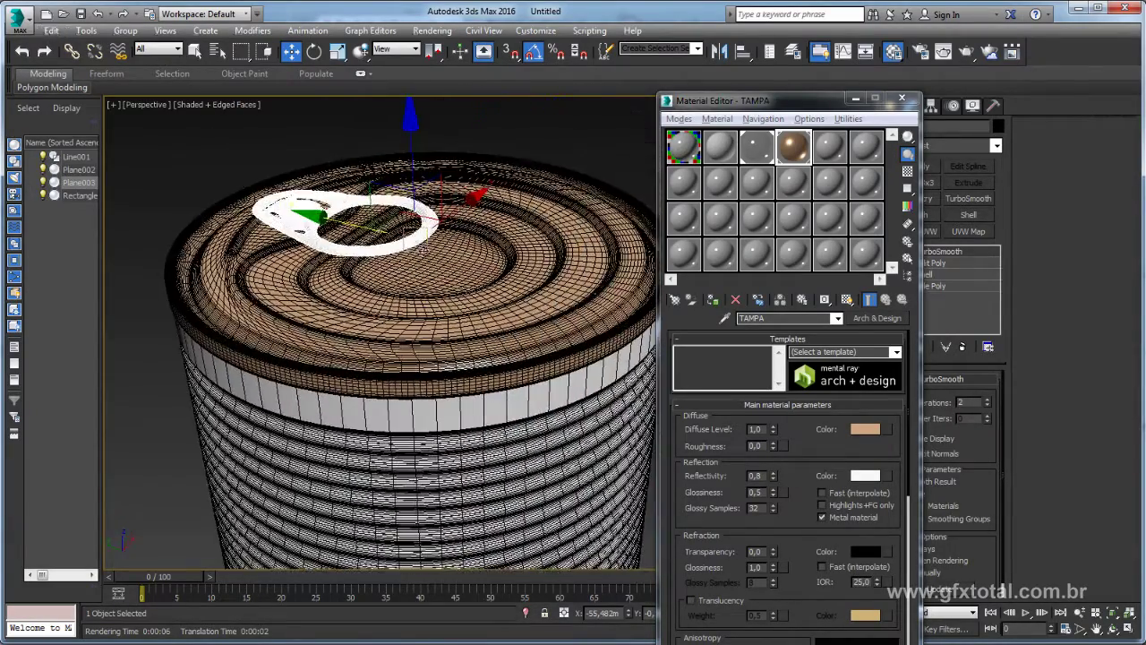
Step: Set the 03 - Default material's glossiness to 0.9 and close the Material Editor
click(759, 148)
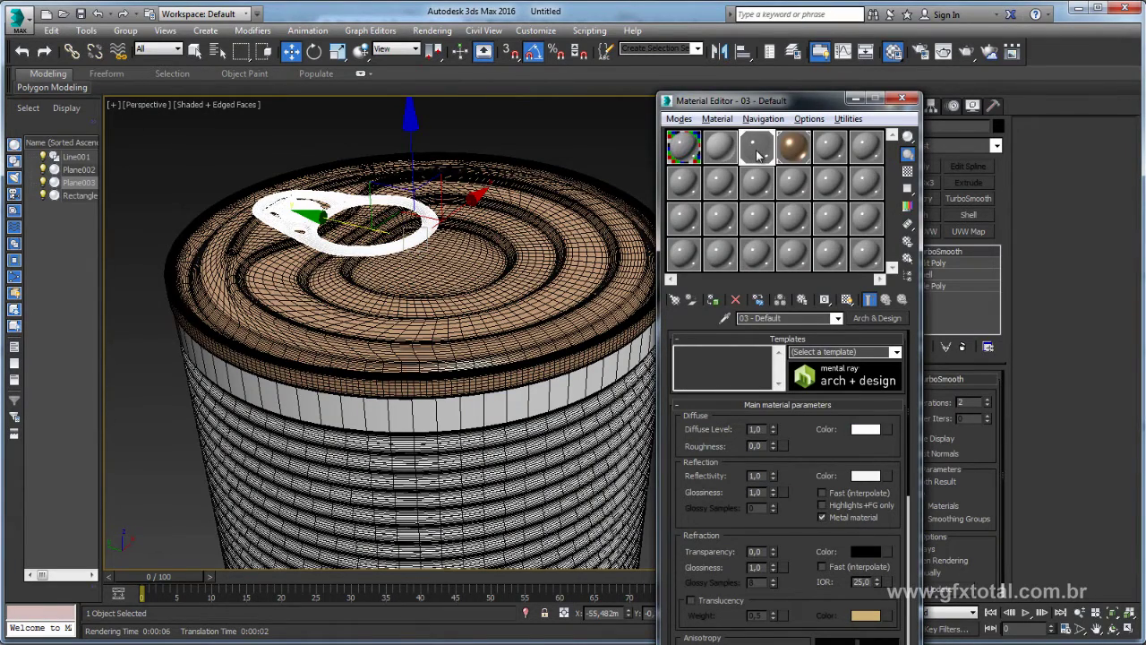
double_click(765, 492)
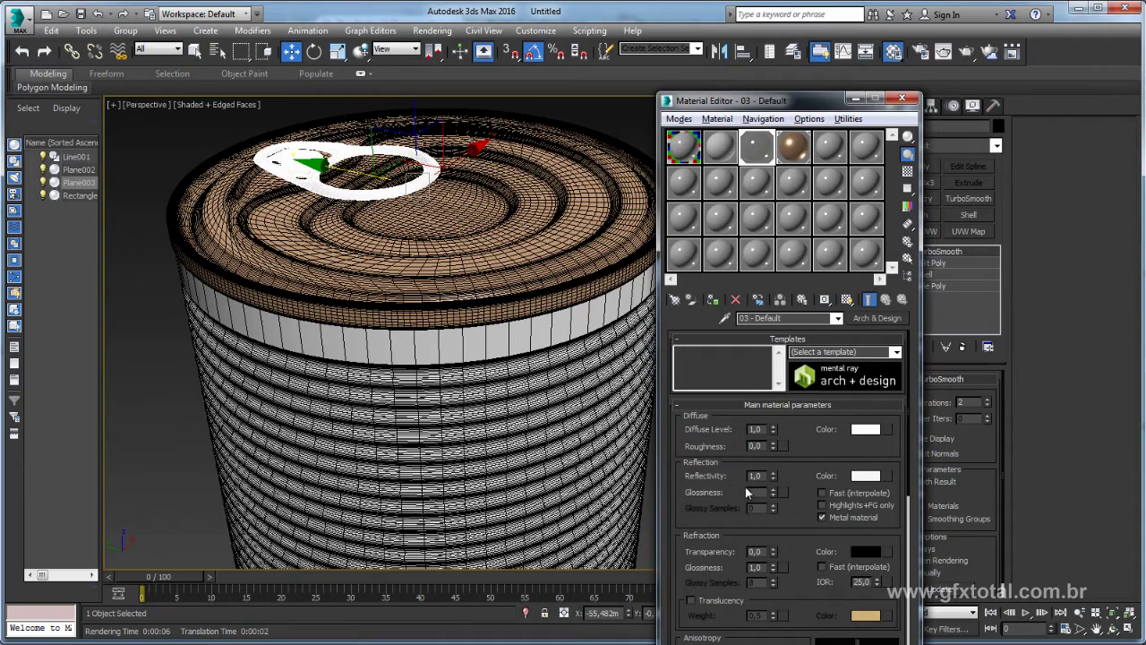
text(0,9)
key(Return)
scroll(550, 406, down, 5)
click(901, 97)
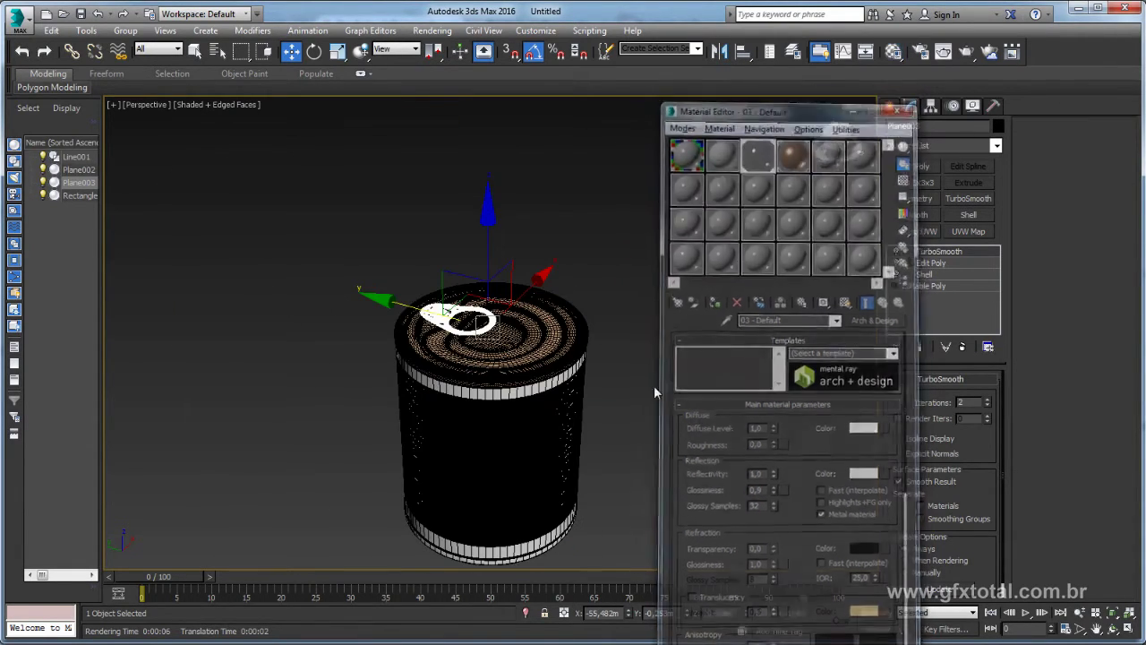
middle_drag(654, 385, 606, 341)
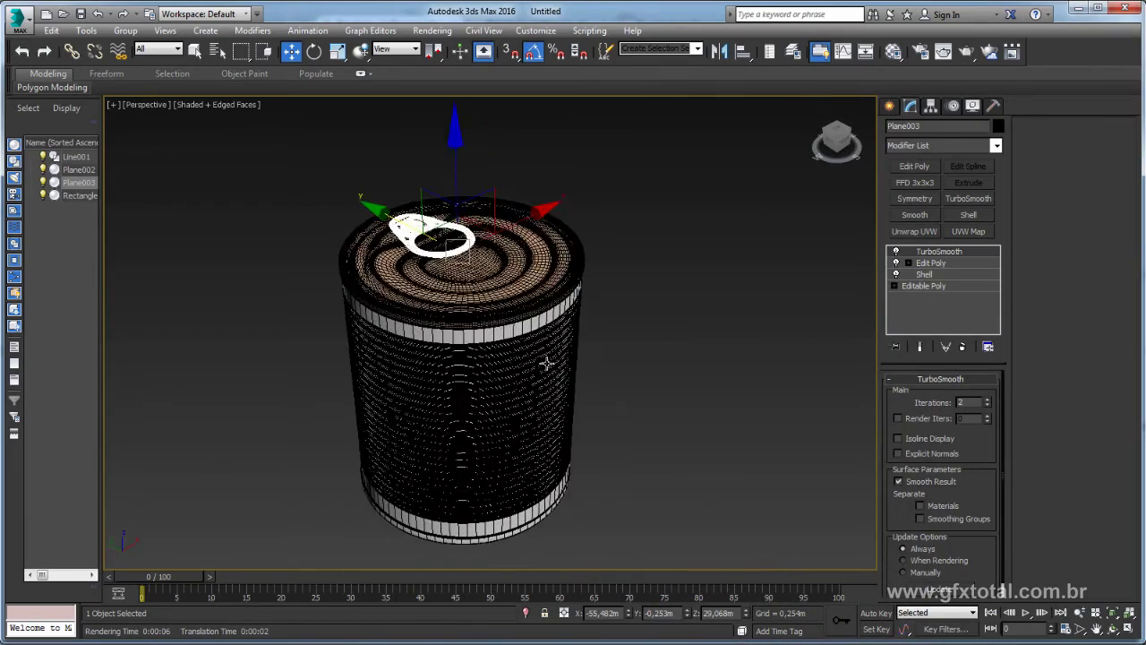
scroll(548, 371, up, 5)
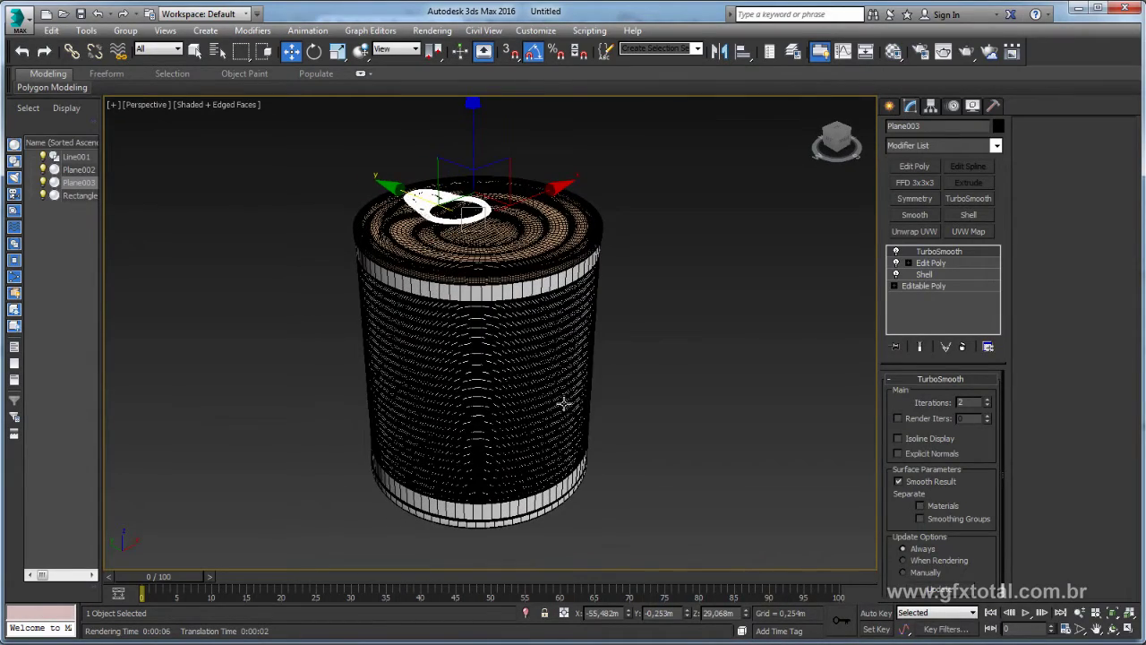
alt+middle_drag(564, 404, 595, 400)
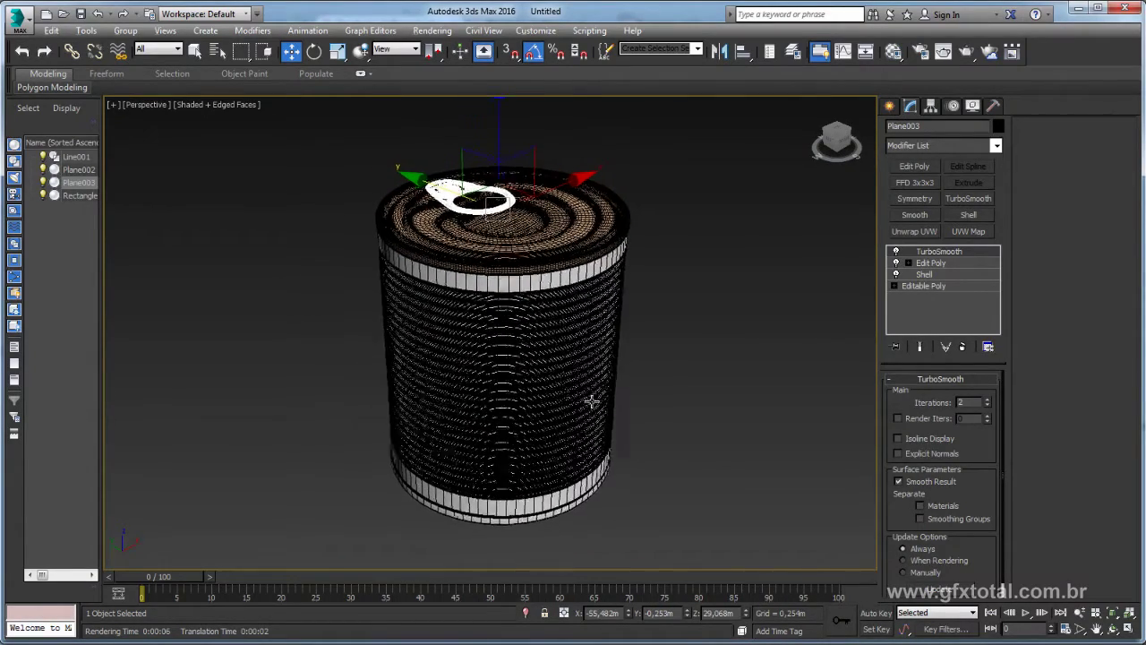
Step: Re-render the Perspective view showing the gold TAMPA lid on the ribbed chrome can
click(944, 51)
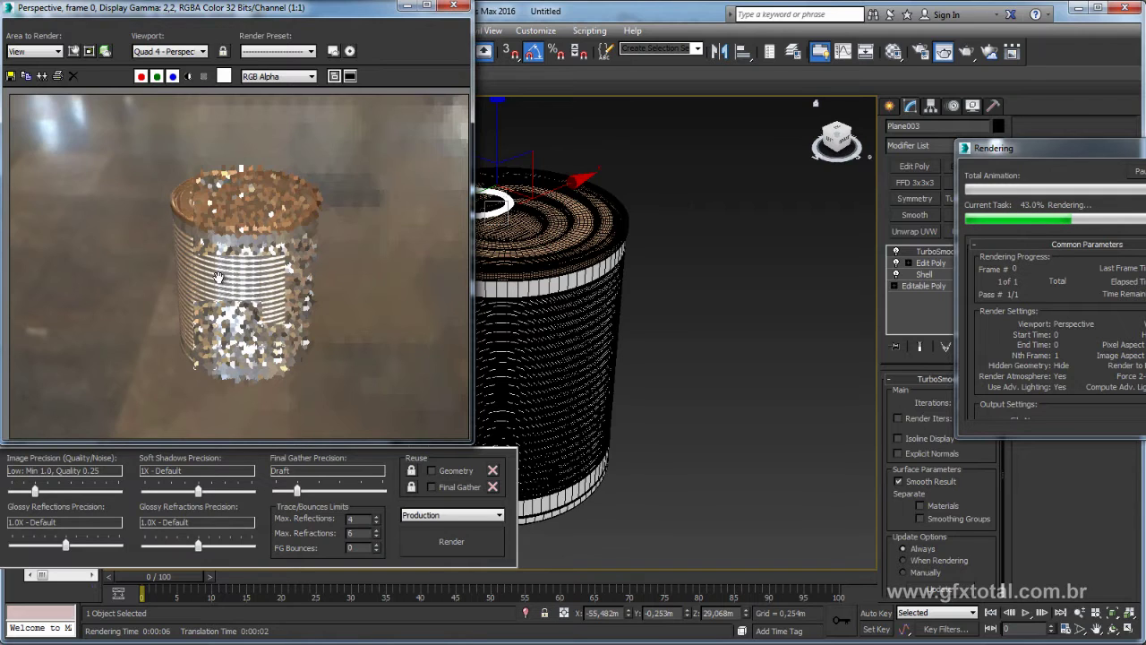
scroll(227, 278, up, 1)
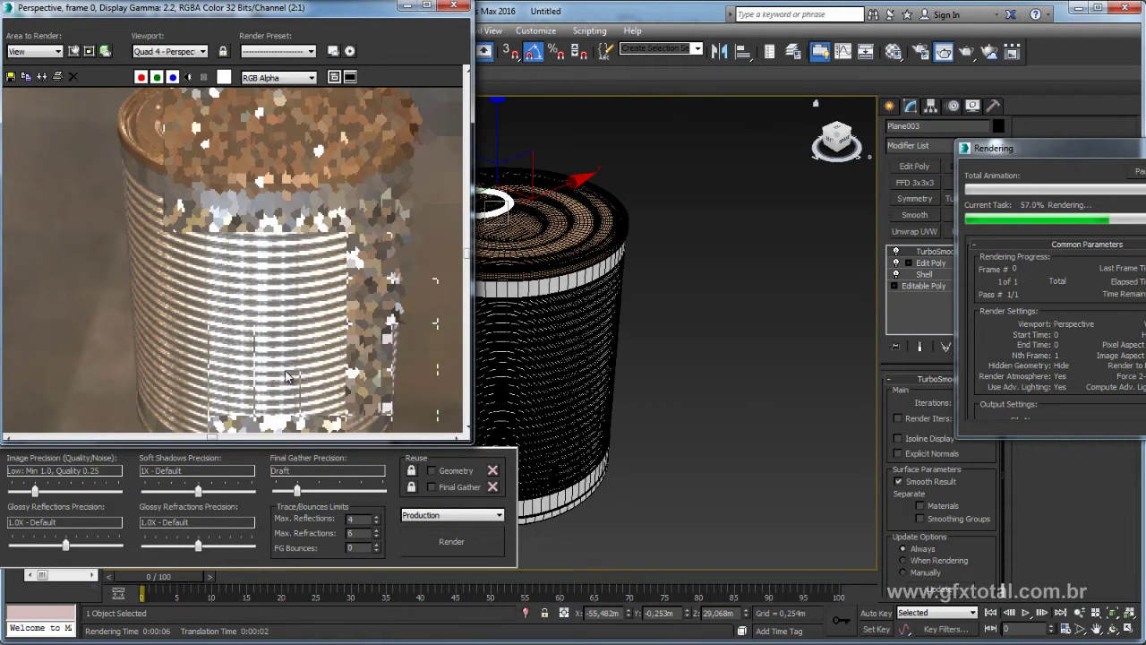
scroll(149, 190, down, 1)
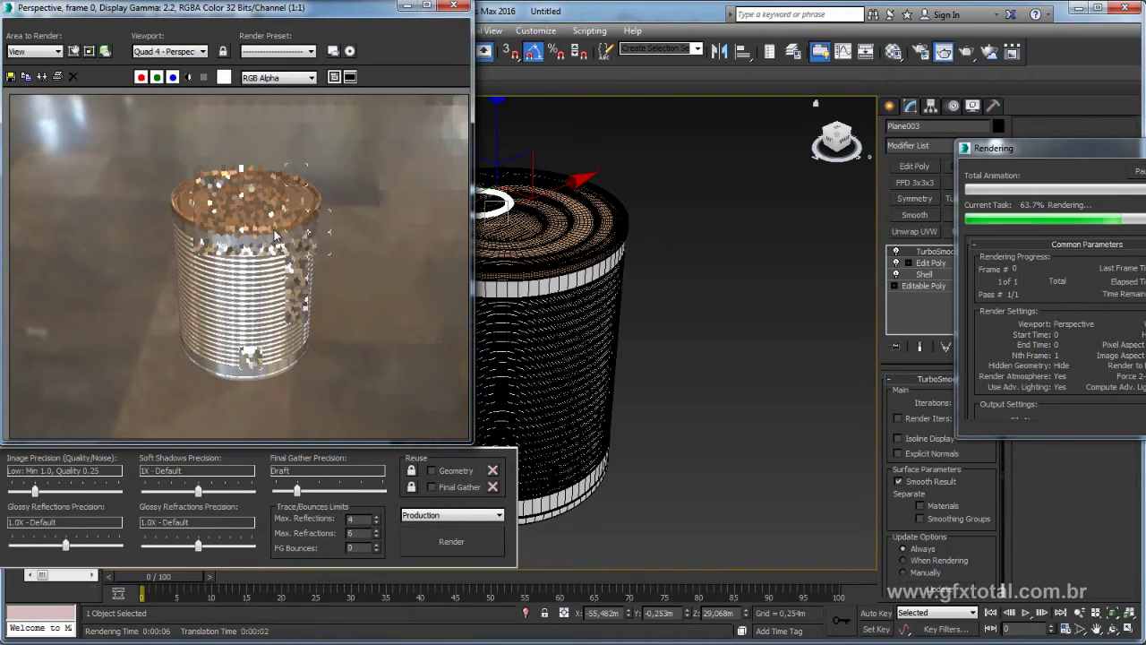